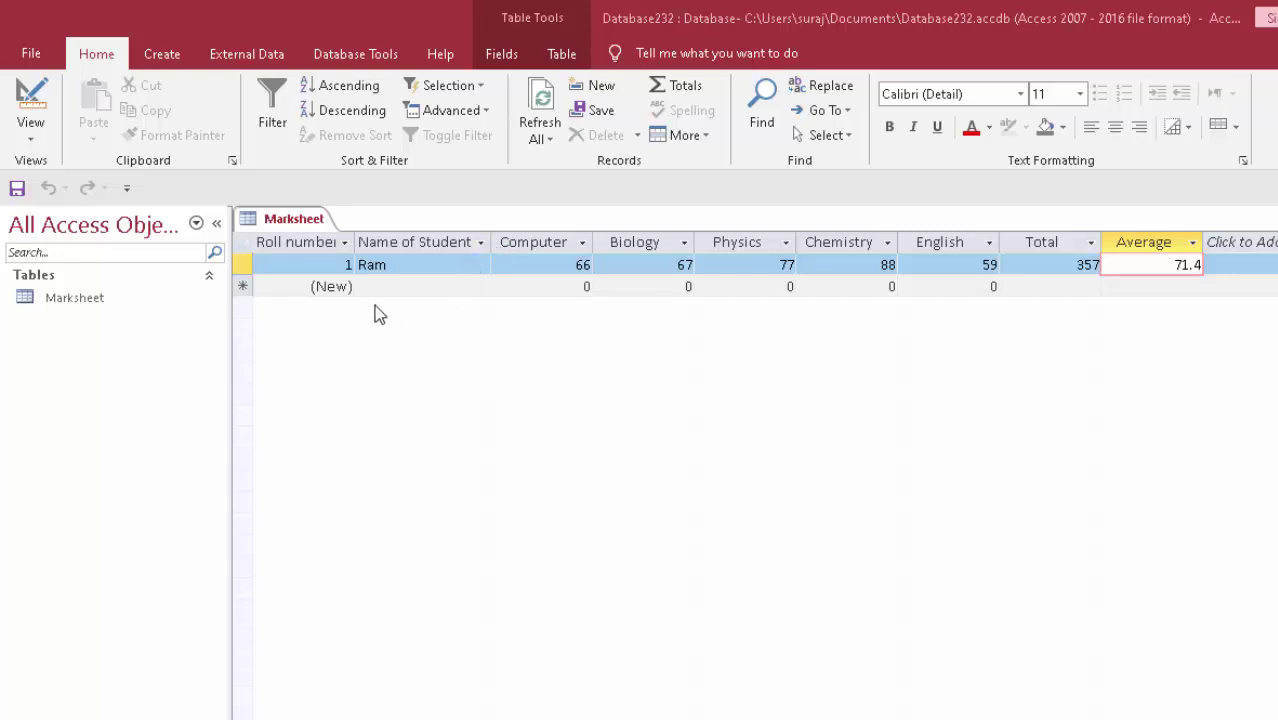
Inspect the Roll number, Name of Student and Computer values in the Marksheet datasheet
click(350, 242)
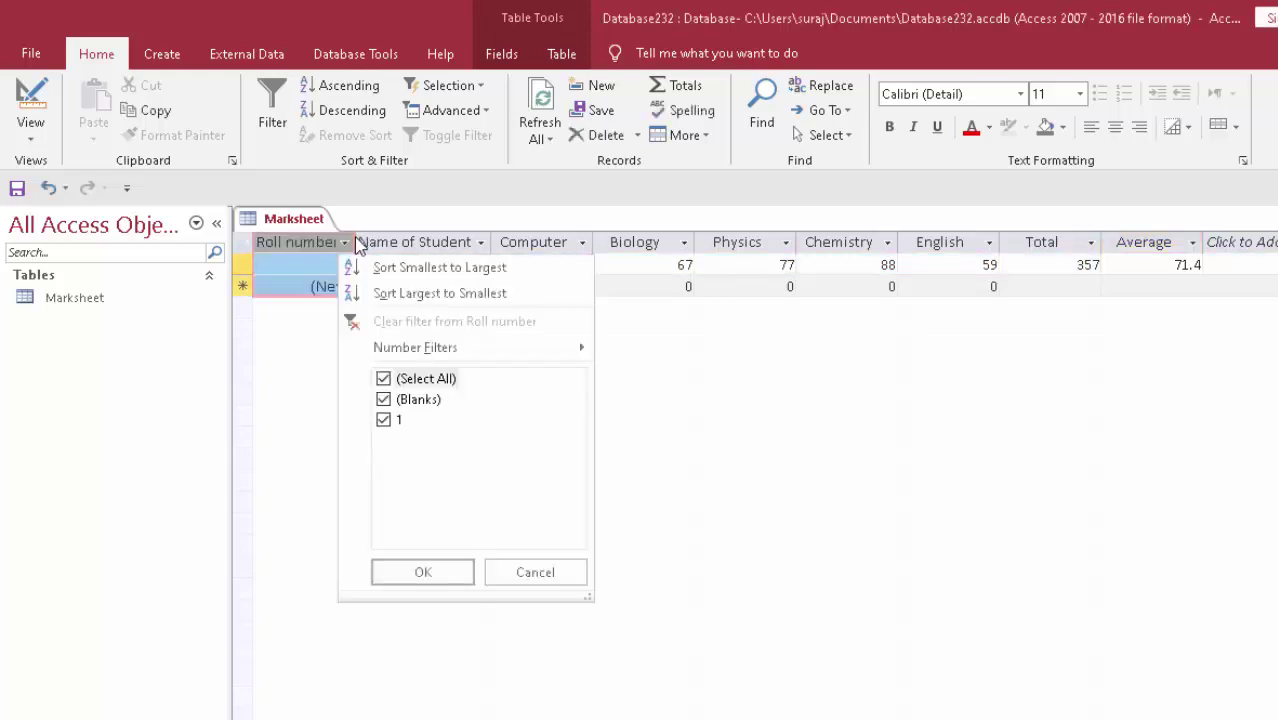
click(355, 237)
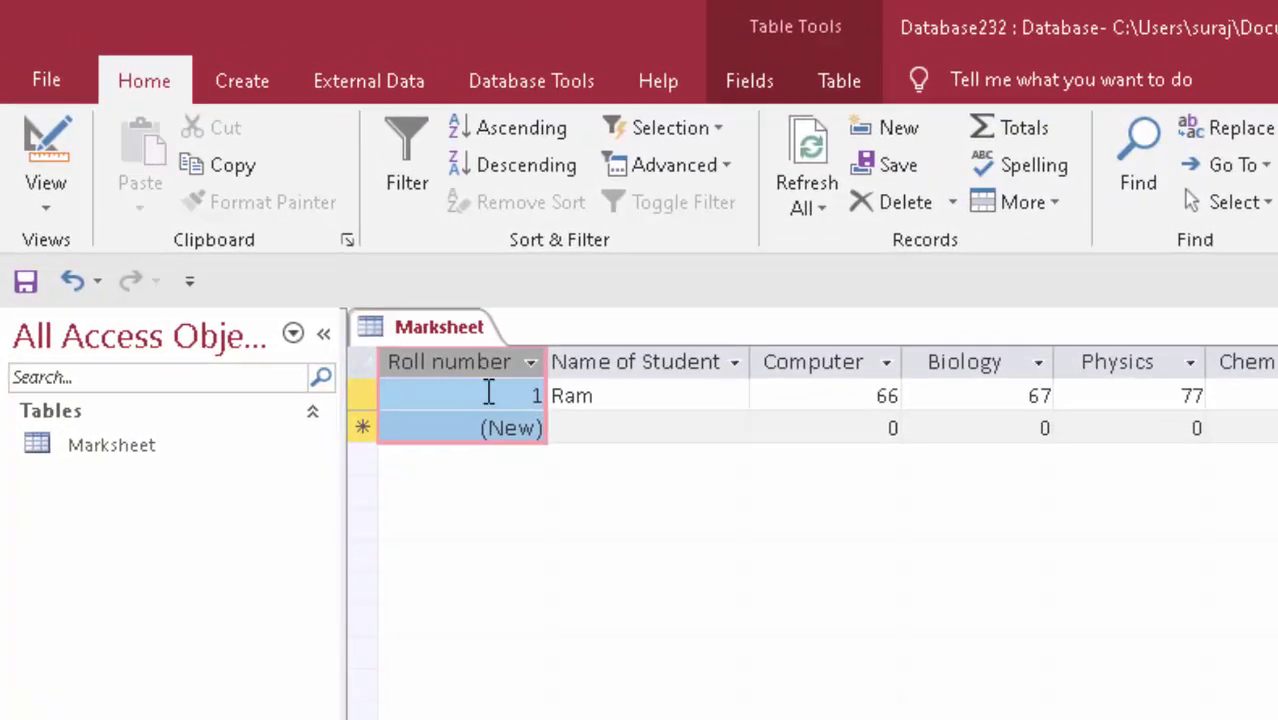
click(325, 263)
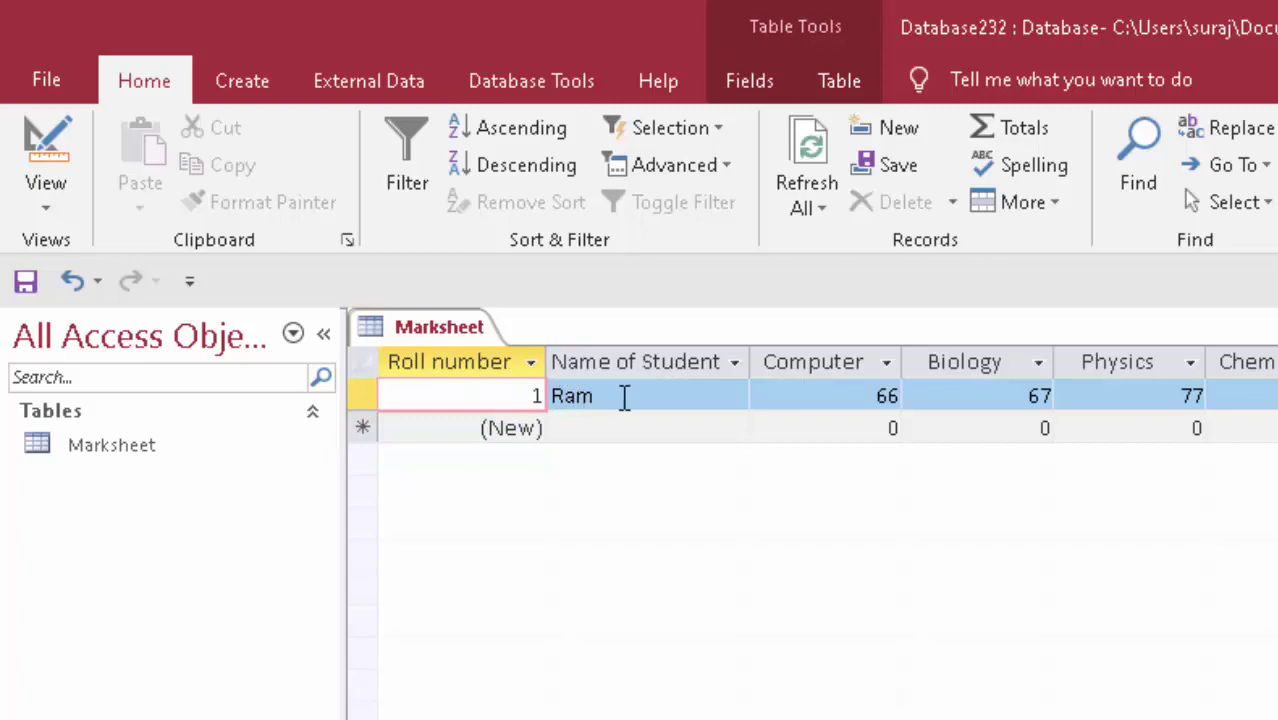
click(600, 397)
click(503, 397)
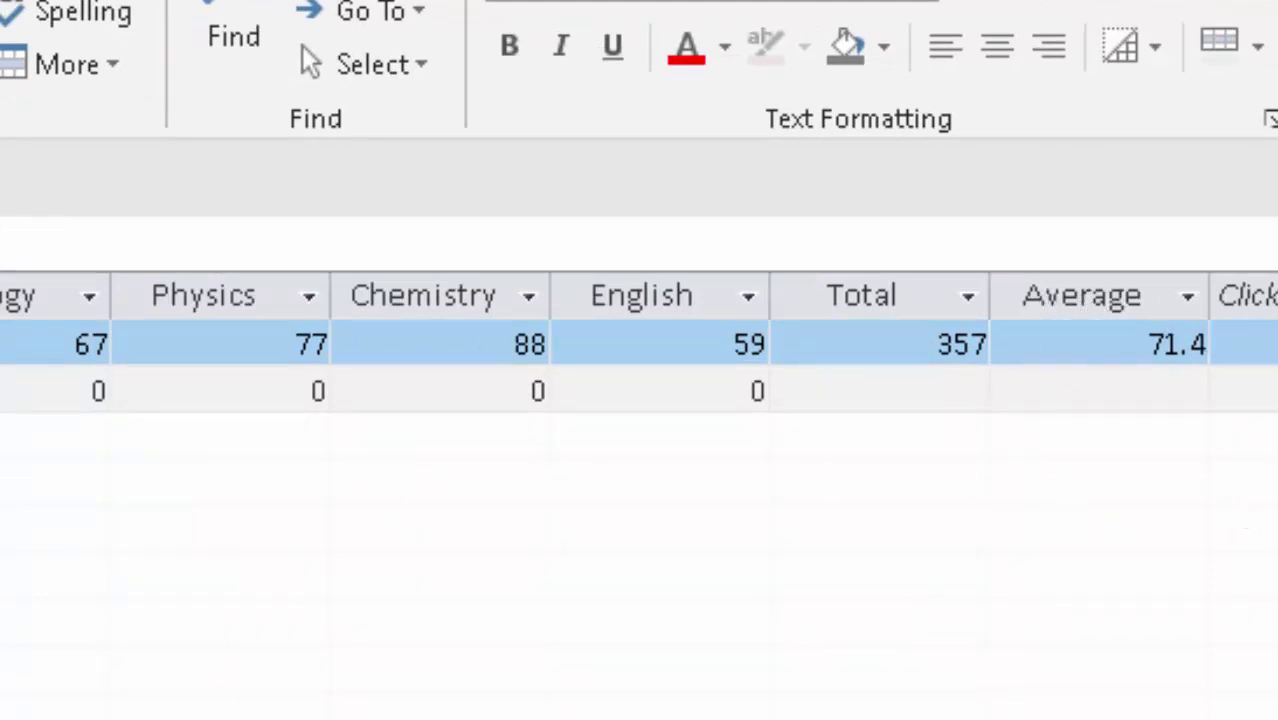
click(37, 150)
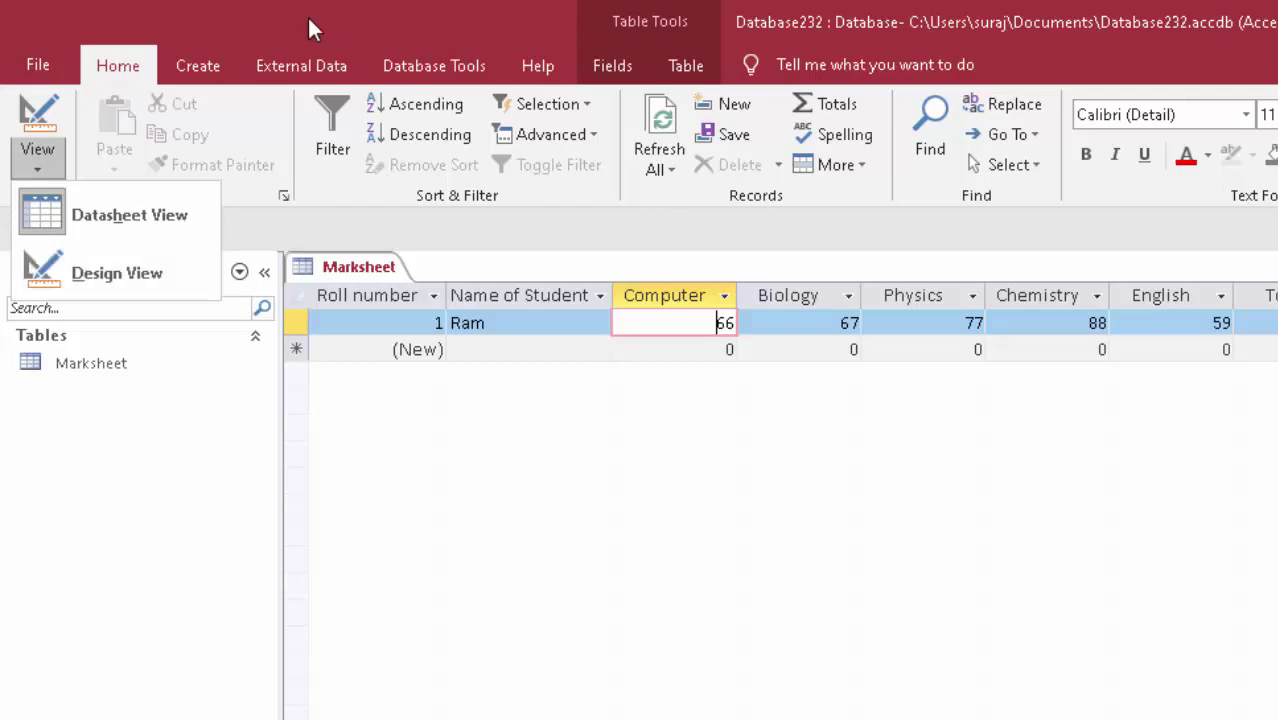
Open the Marksheet table's design and review the Average formula [Total]/5 and the Total expression
click(198, 65)
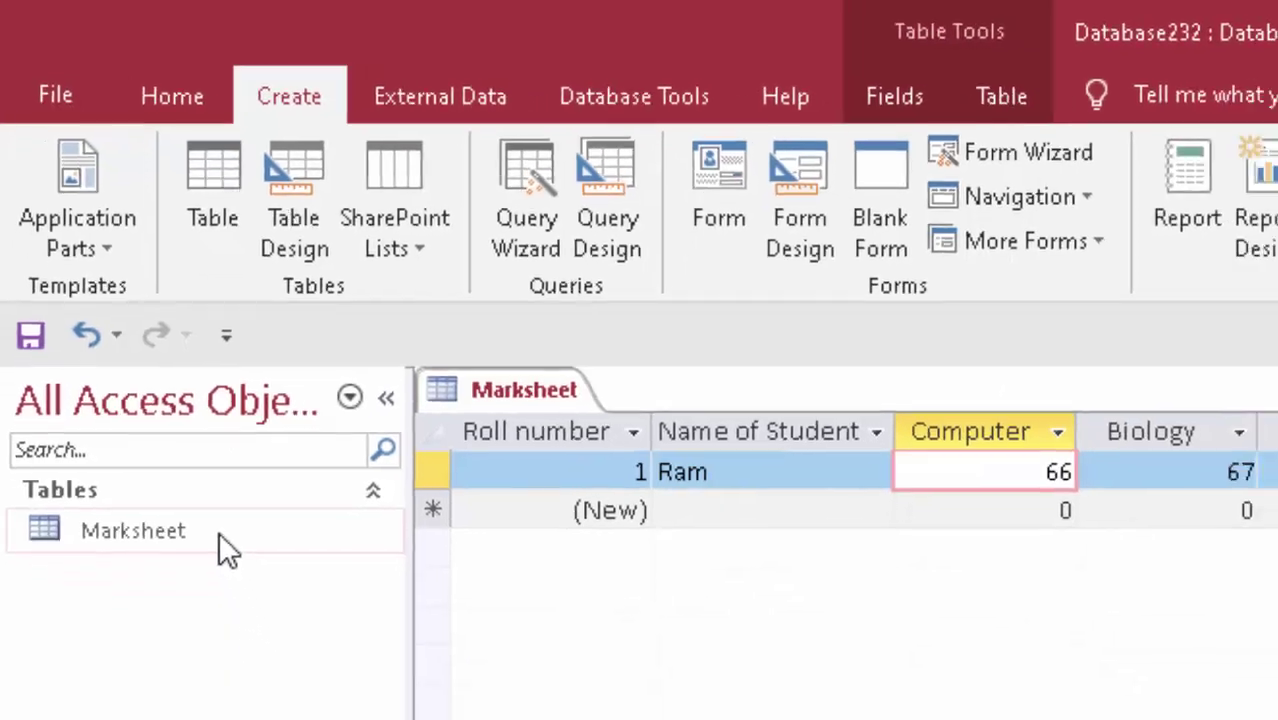
click(167, 394)
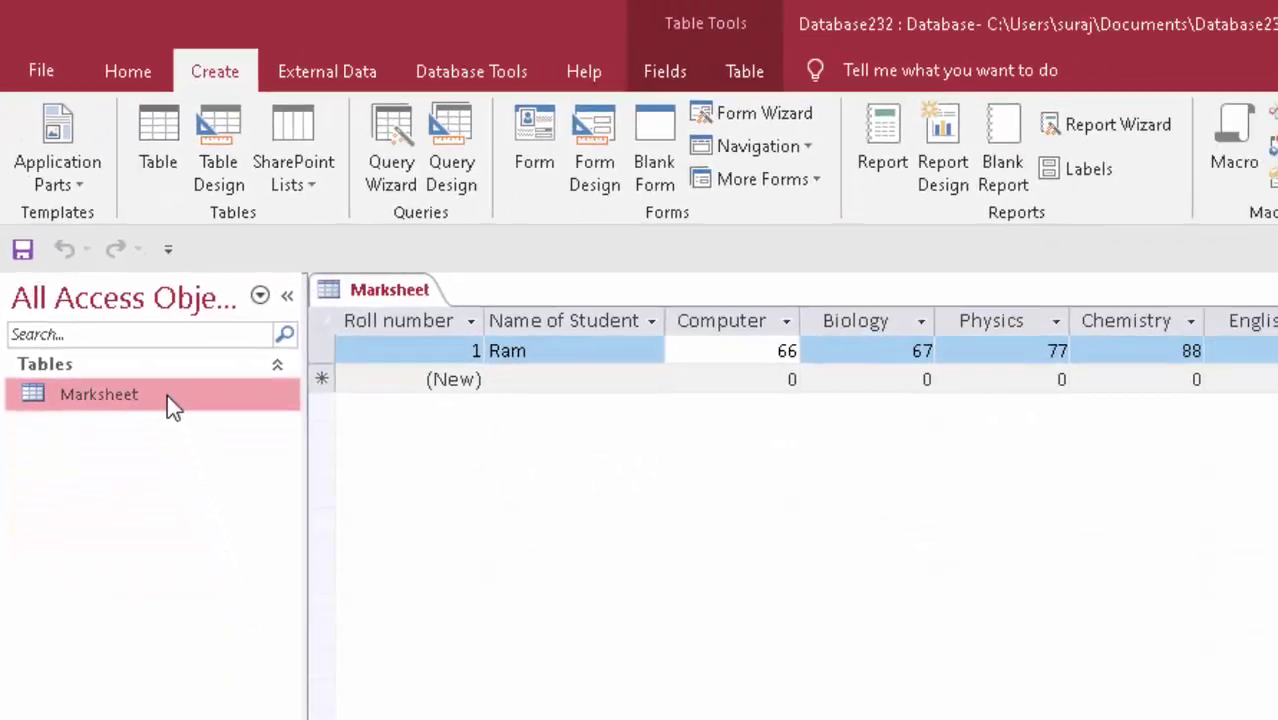
right_click(137, 318)
click(178, 354)
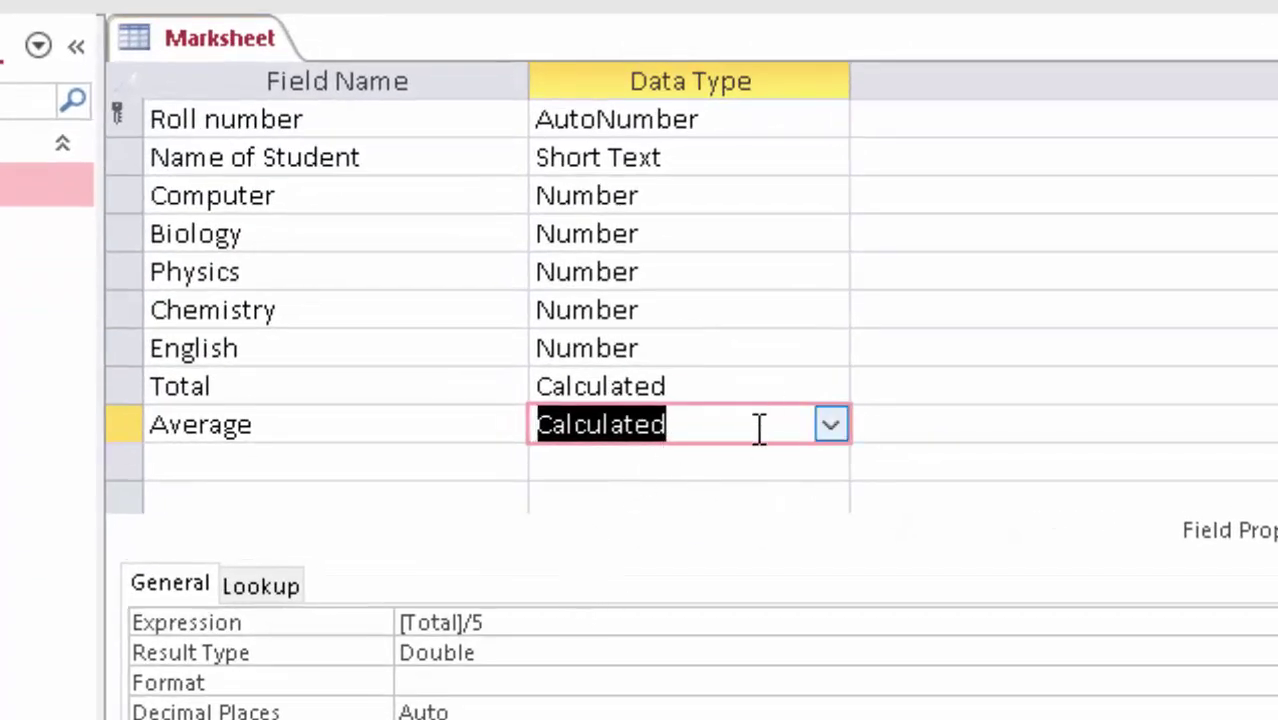
click(757, 425)
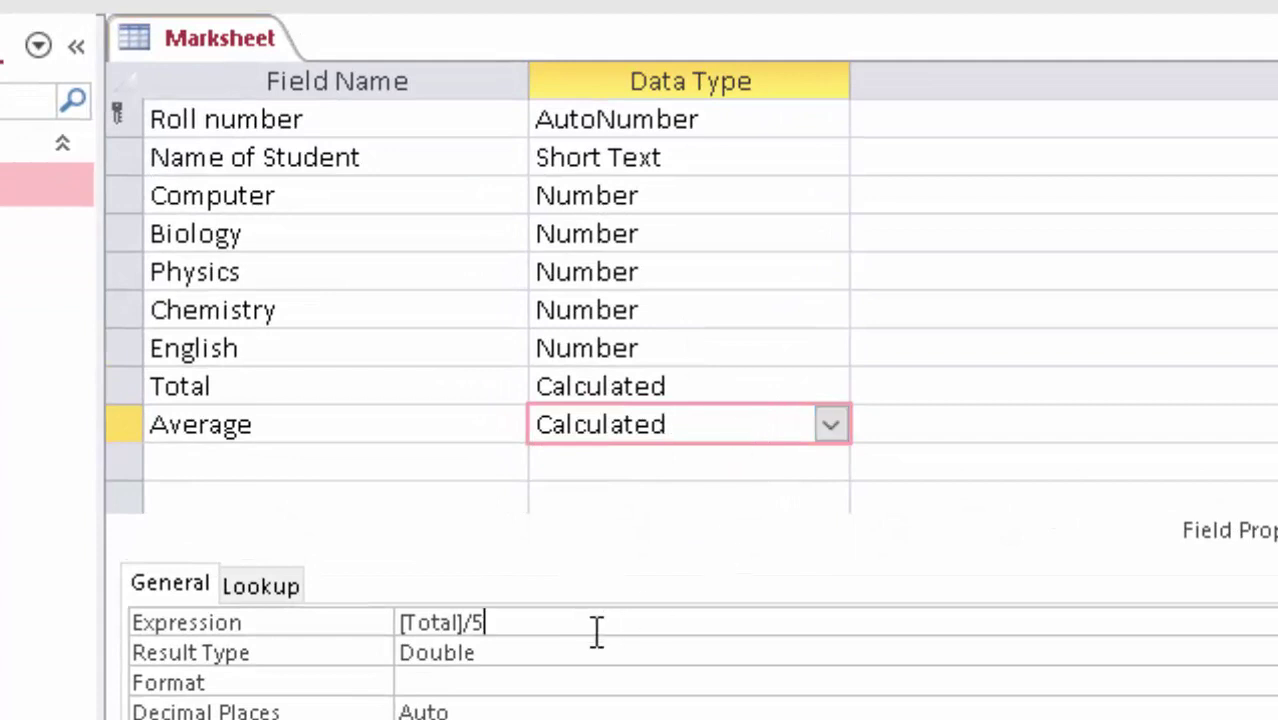
drag(488, 624, 398, 622)
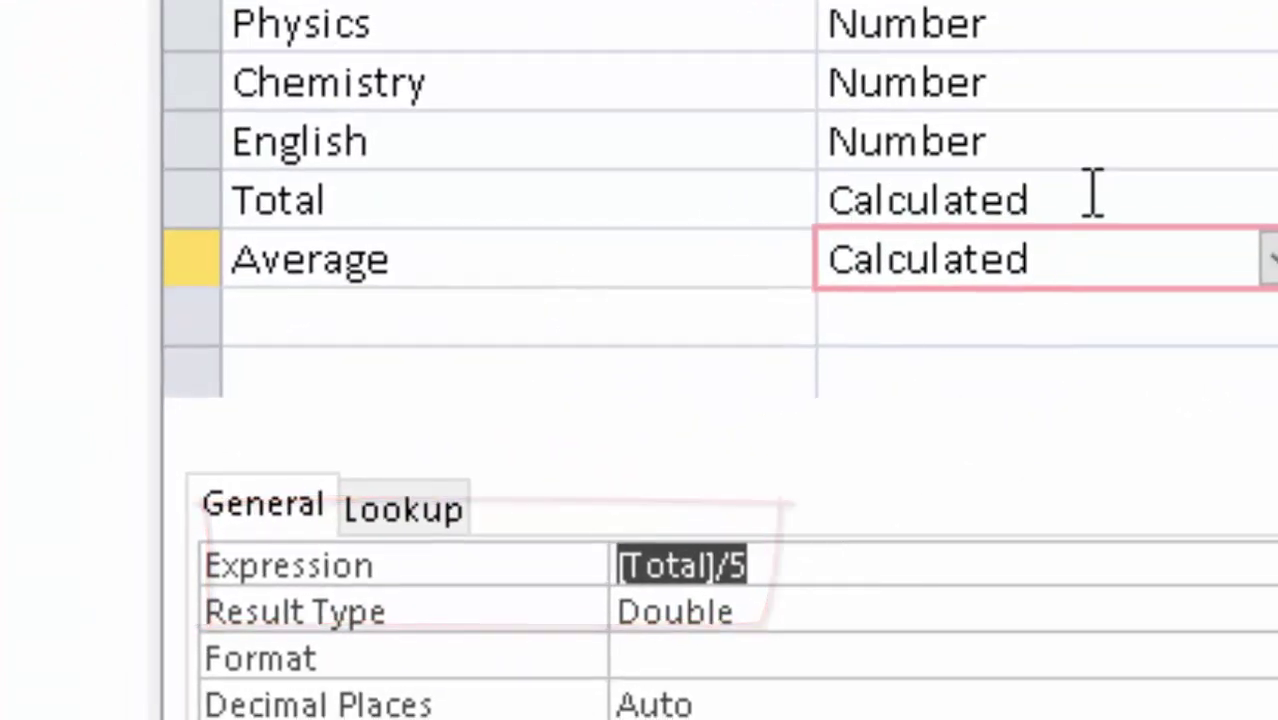
click(1093, 193)
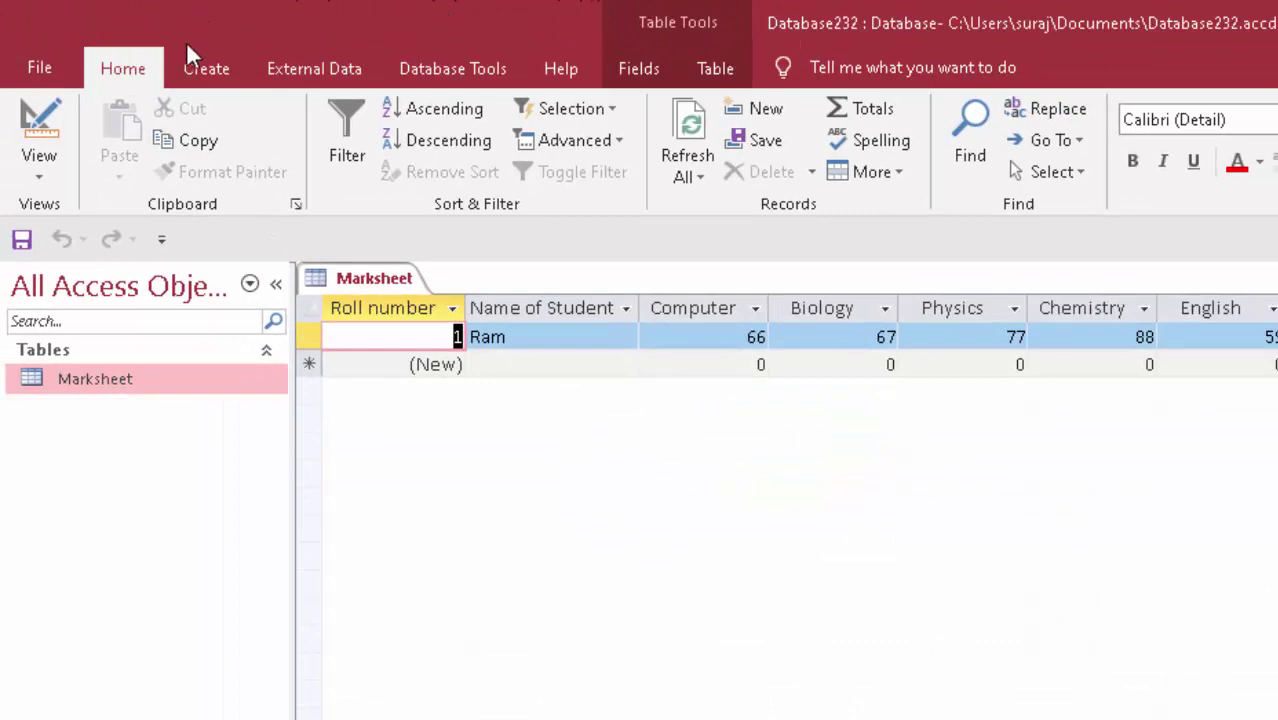
Build a columnar form from all Marksheet fields with the Form Wizard, opening it in design view
click(208, 70)
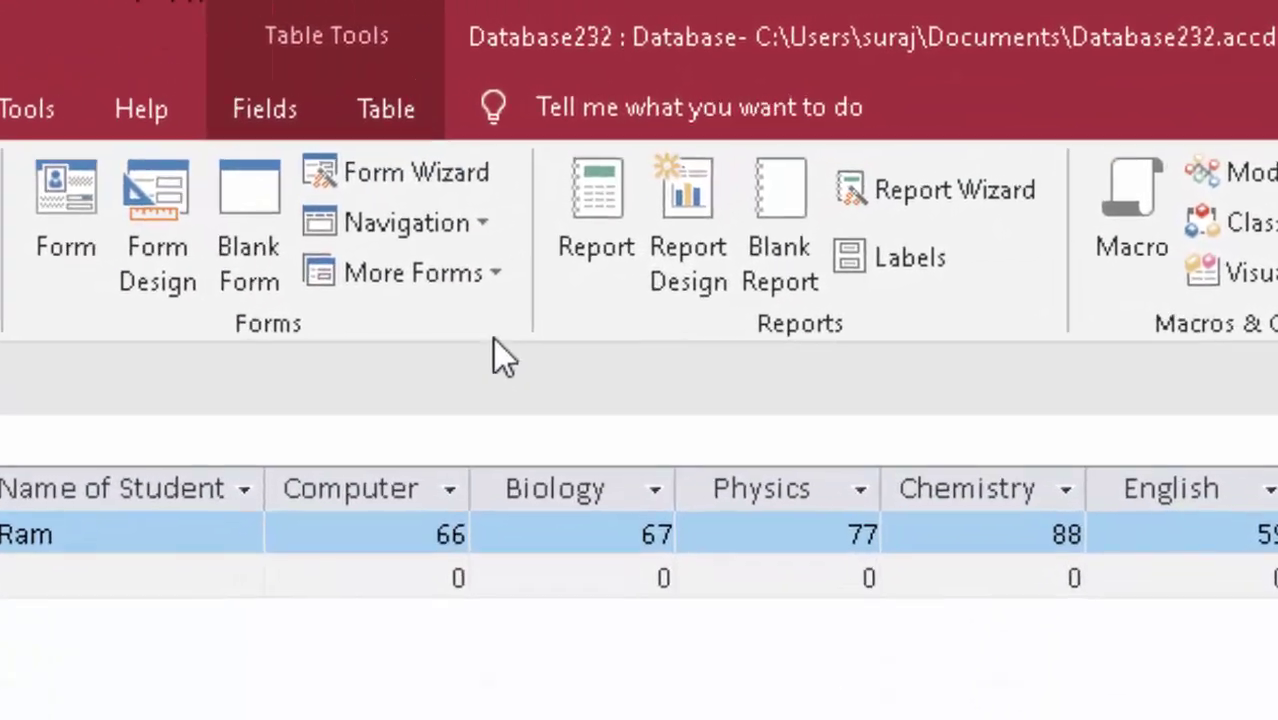
click(402, 173)
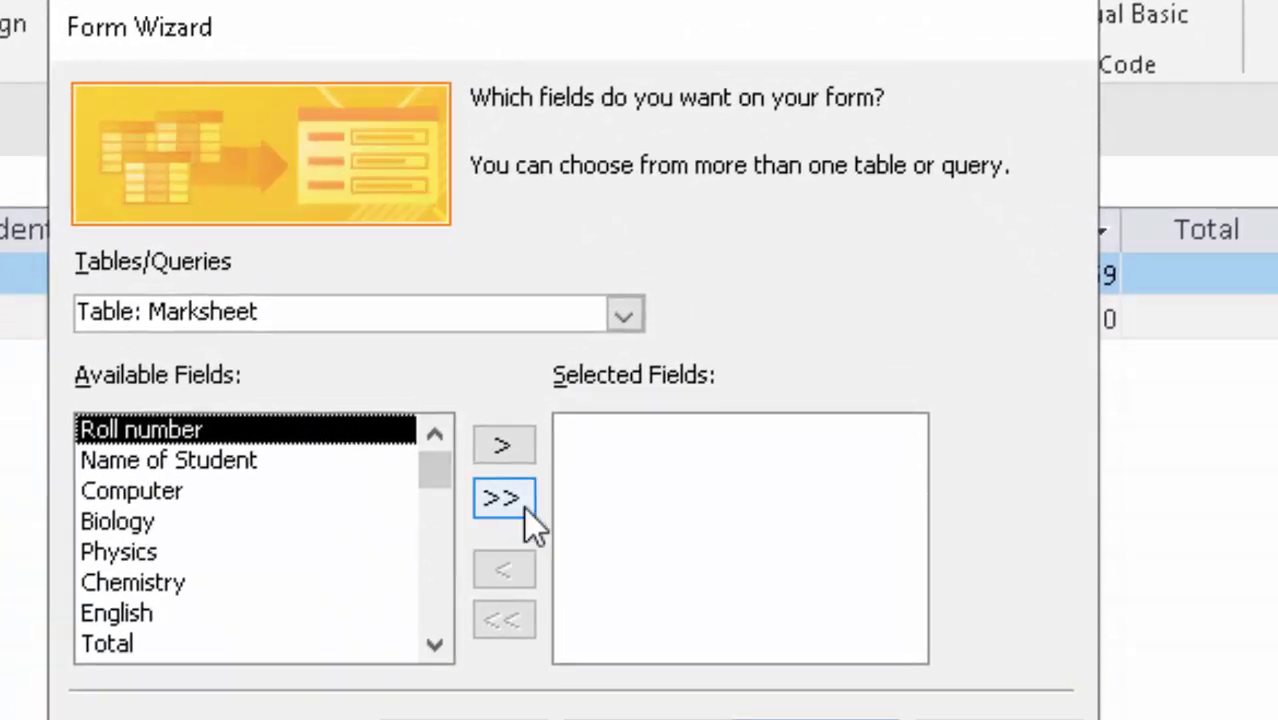
click(522, 505)
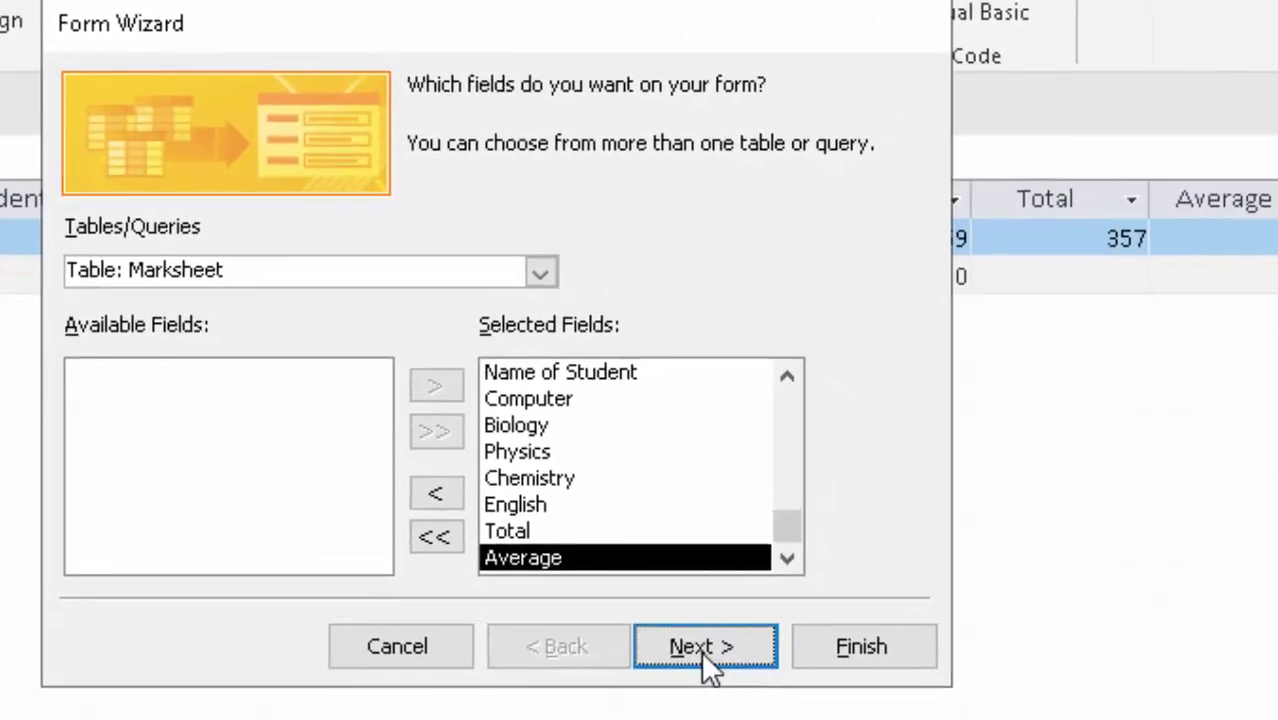
click(690, 640)
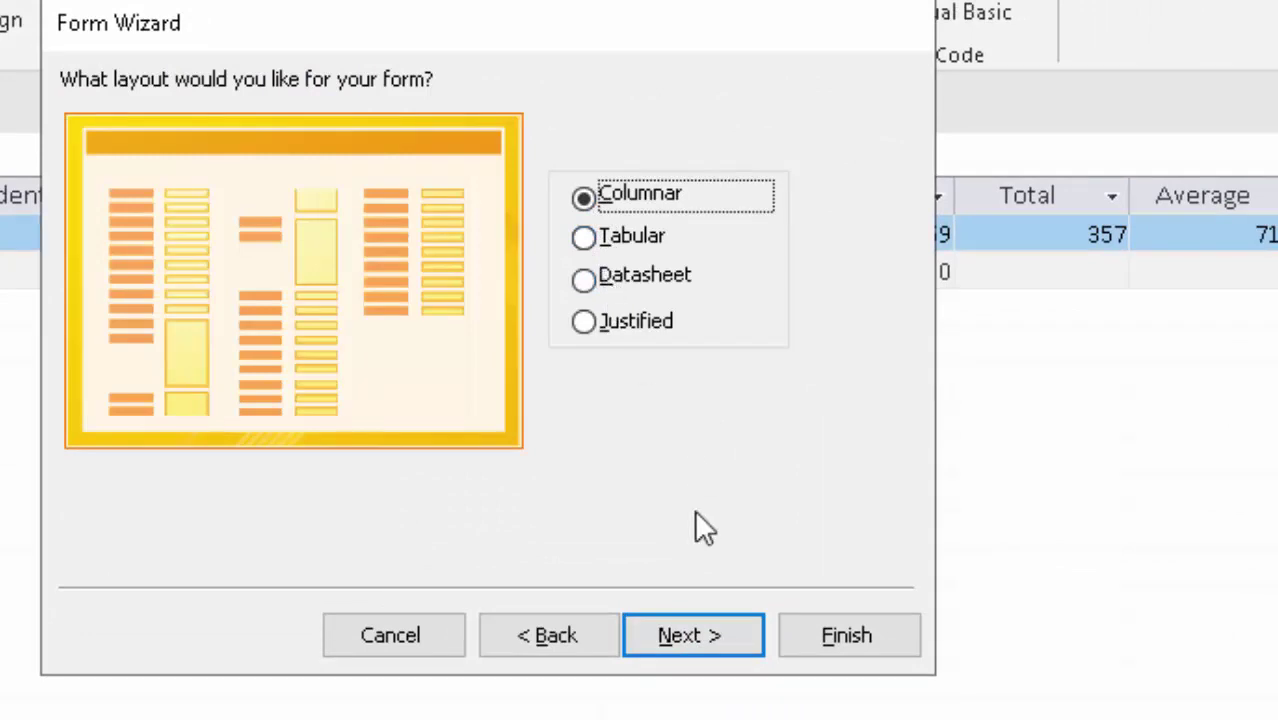
click(686, 635)
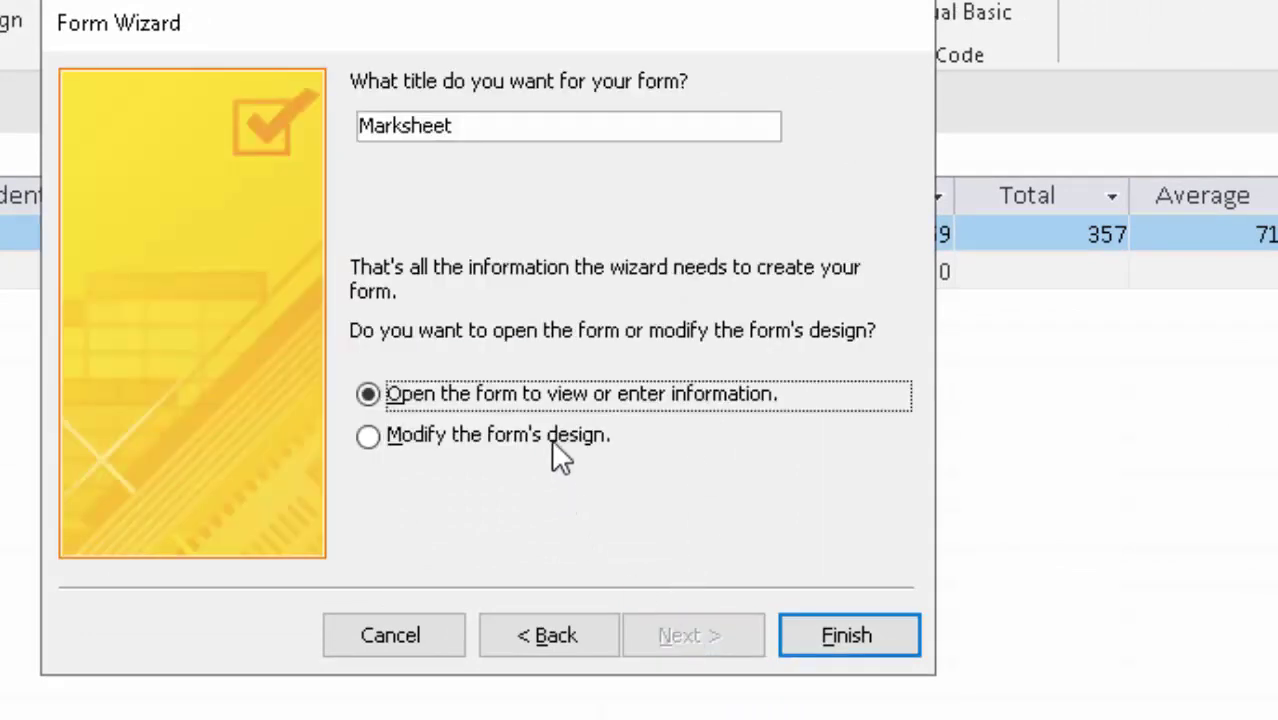
click(553, 442)
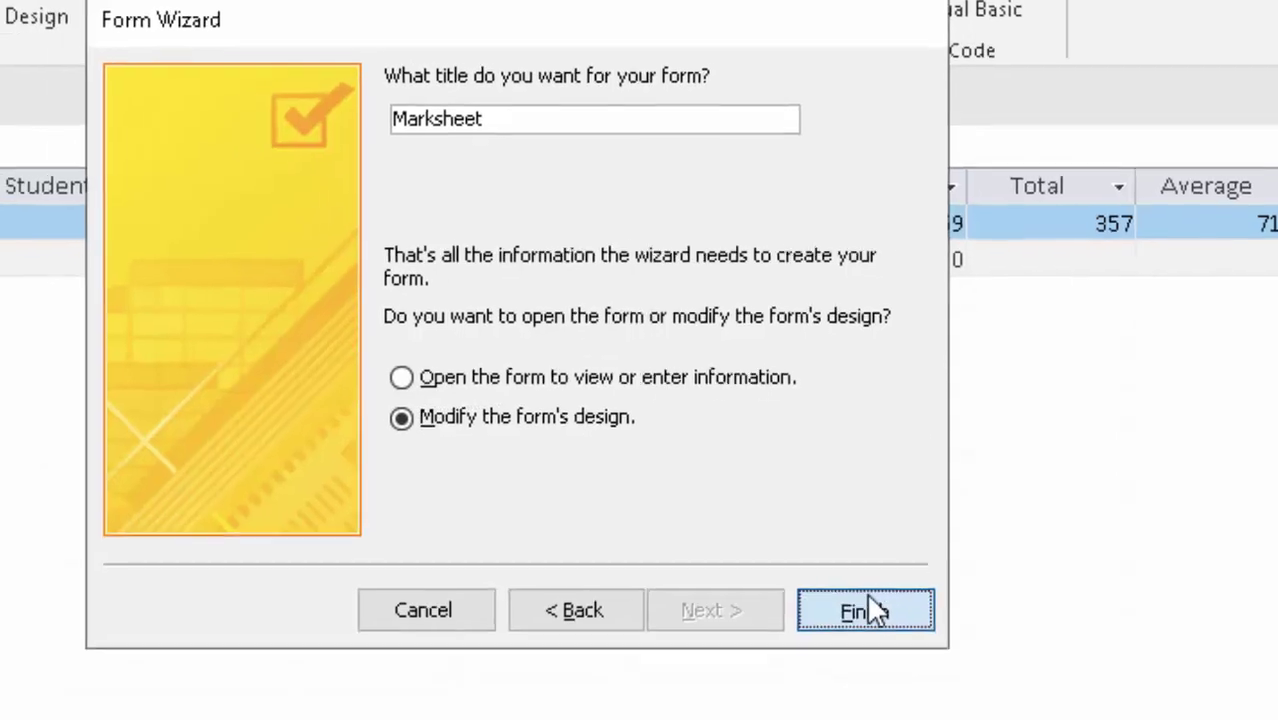
click(868, 600)
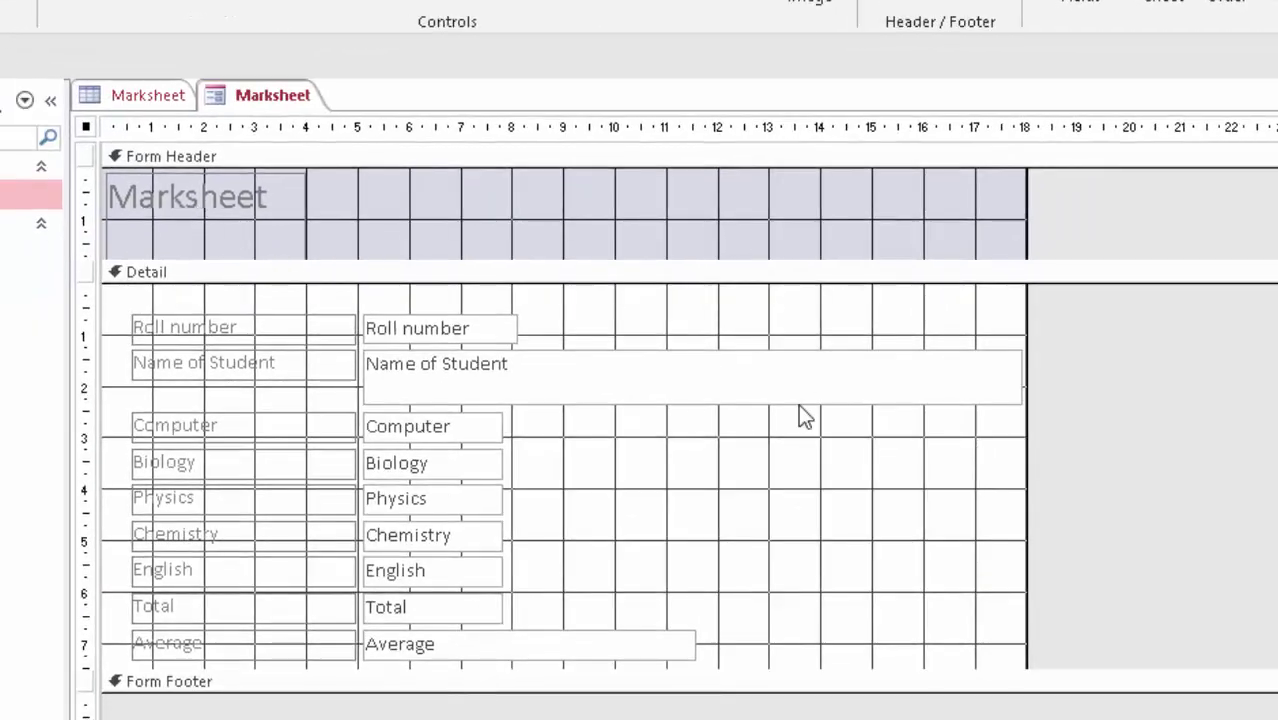
Narrow the Name of Student box to match the other field boxes
click(918, 400)
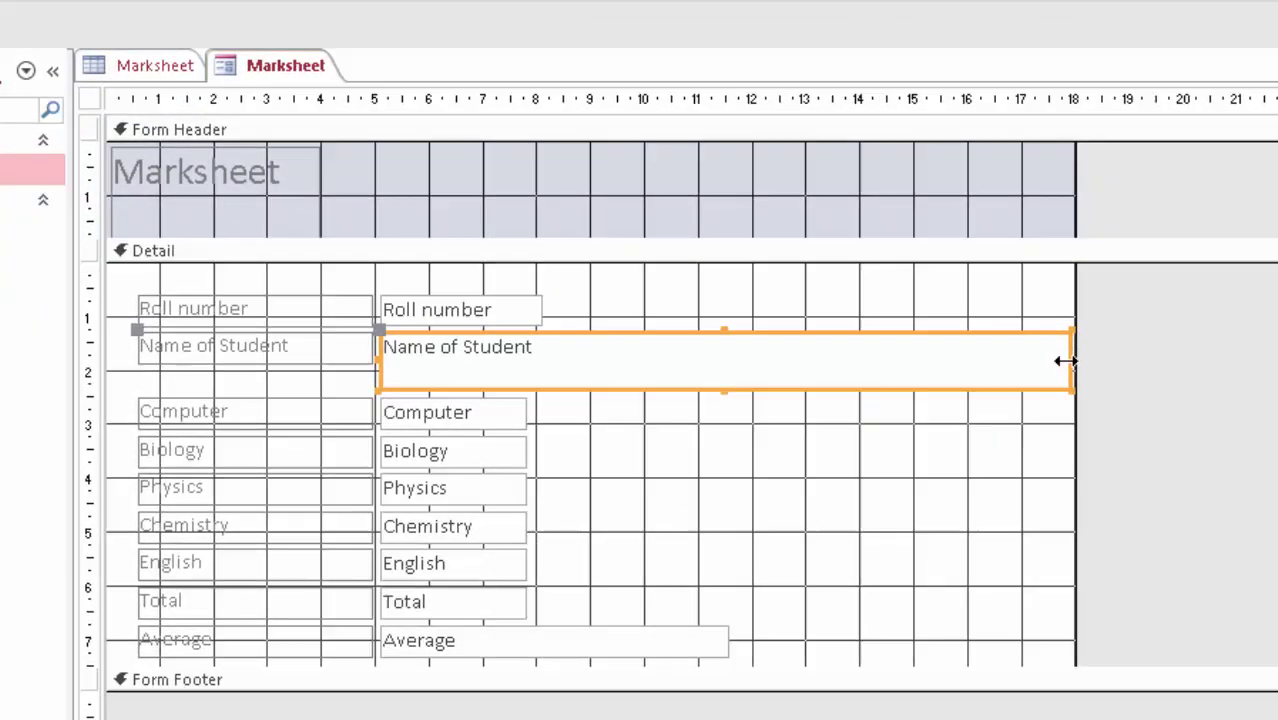
drag(1019, 377, 537, 426)
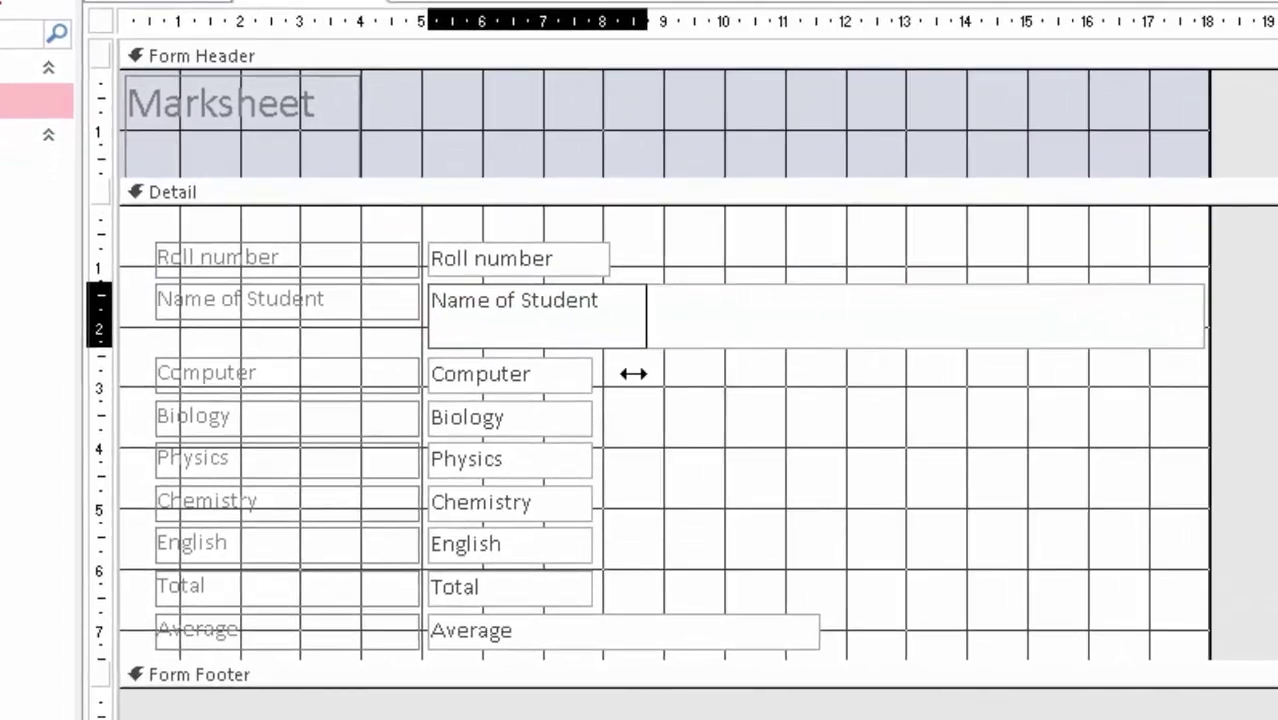
drag(633, 373, 606, 373)
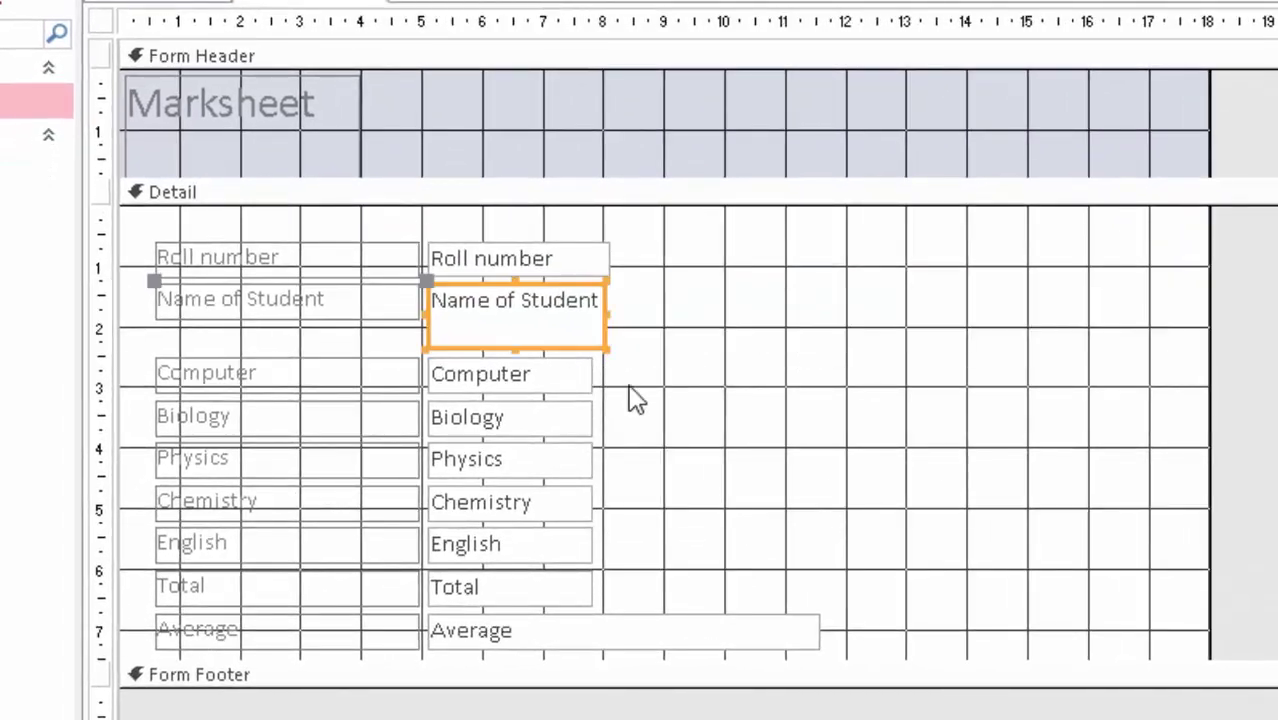
drag(607, 349, 598, 334)
Narrow the Average box to the same width as the other fields
scroll(657, 455, down, 3)
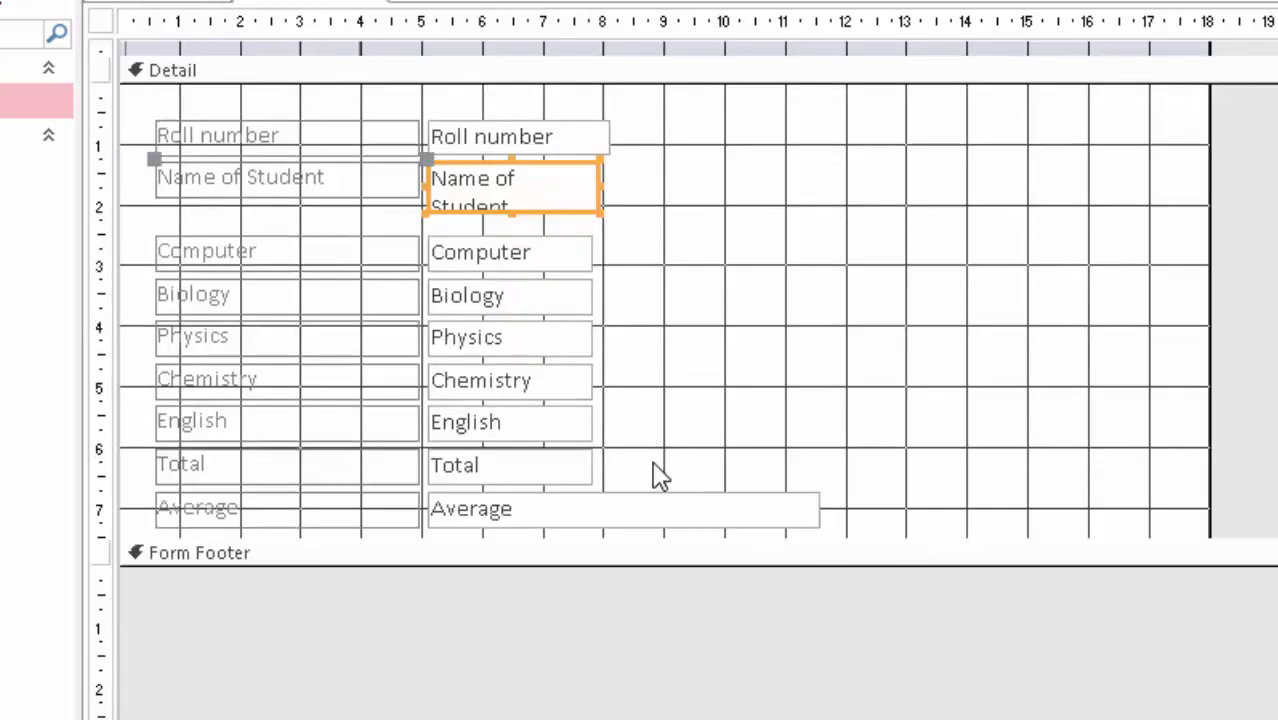
click(745, 518)
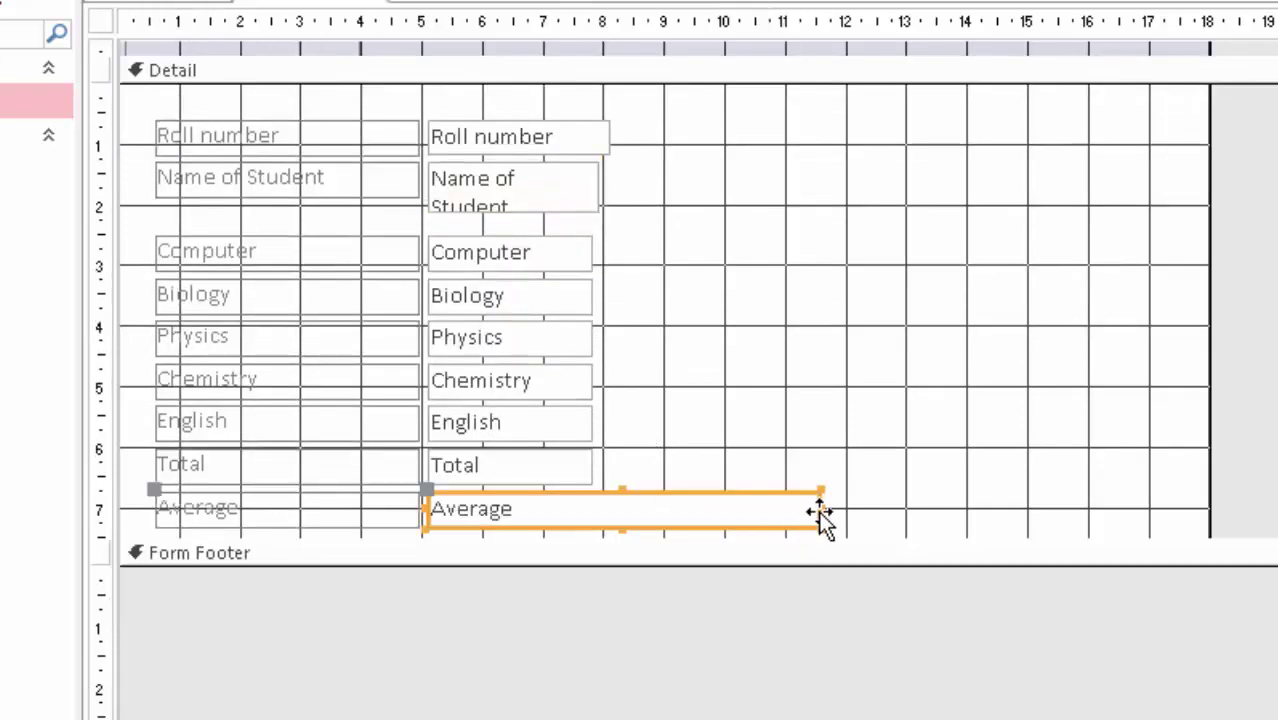
mouse_move(820, 511)
mouse_down()
mouse_move(604, 538)
mouse_move(622, 510)
mouse_up()
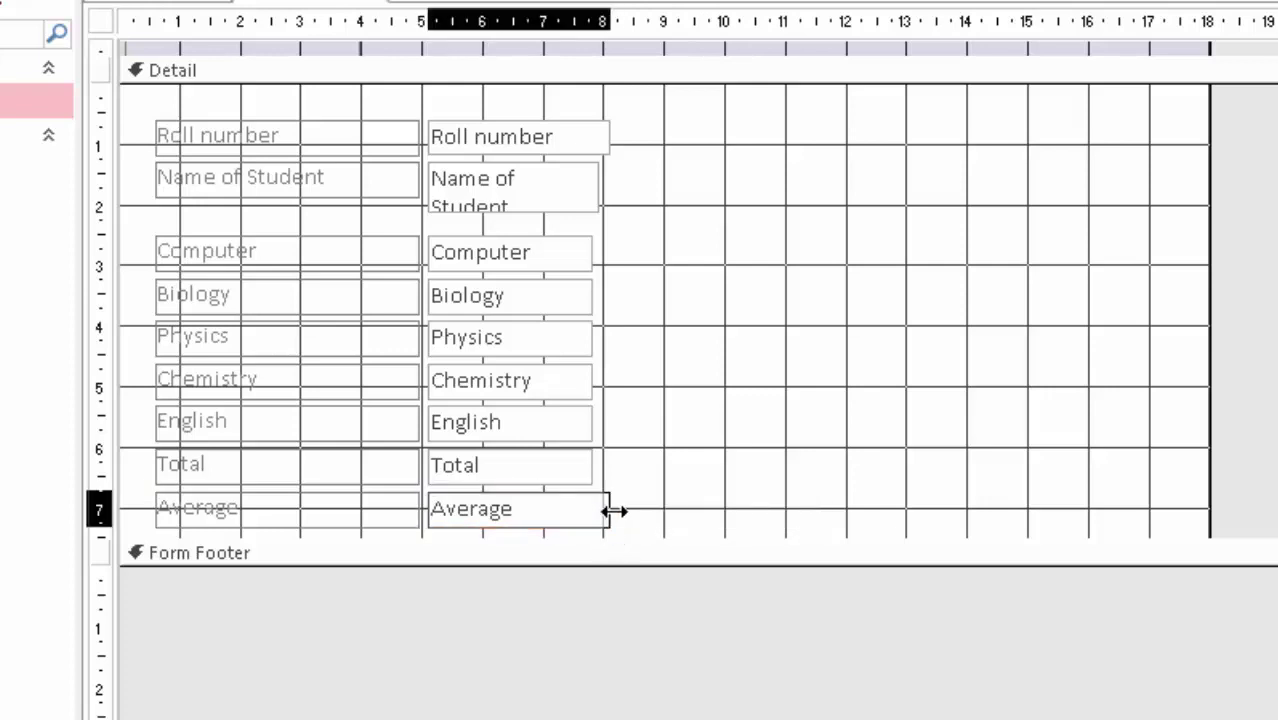
click(967, 342)
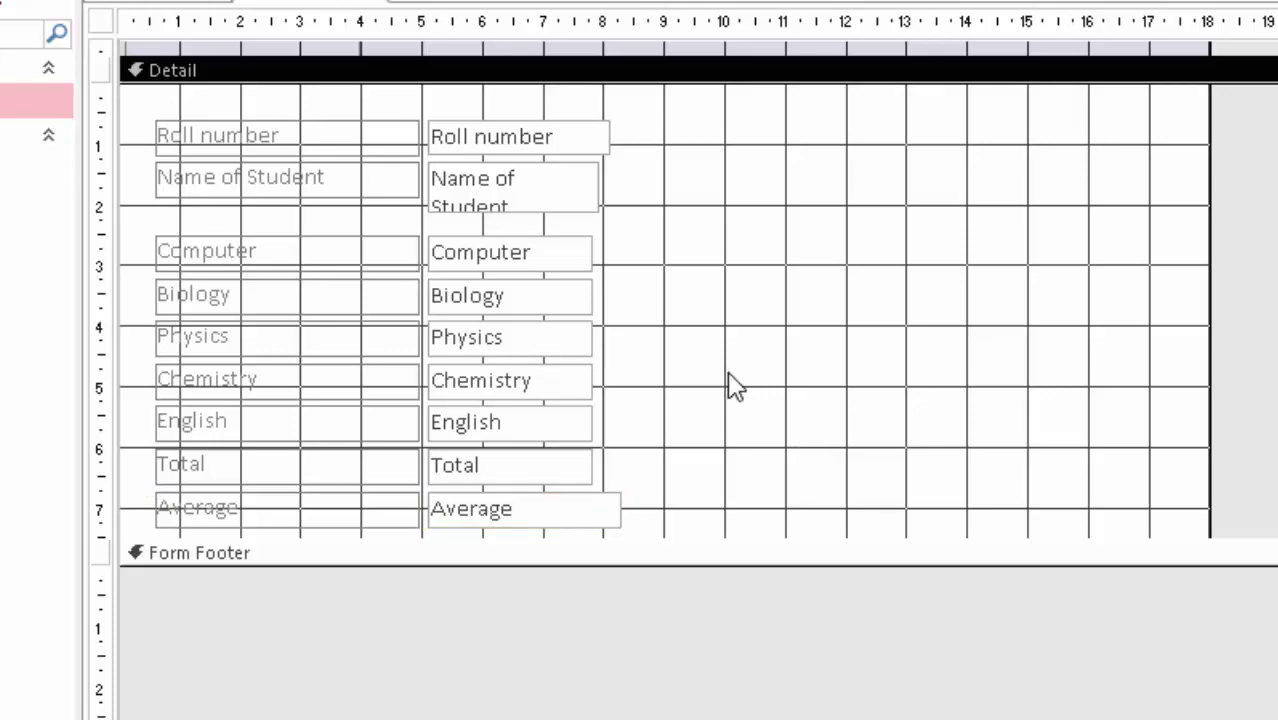
scroll(735, 385, up, 3)
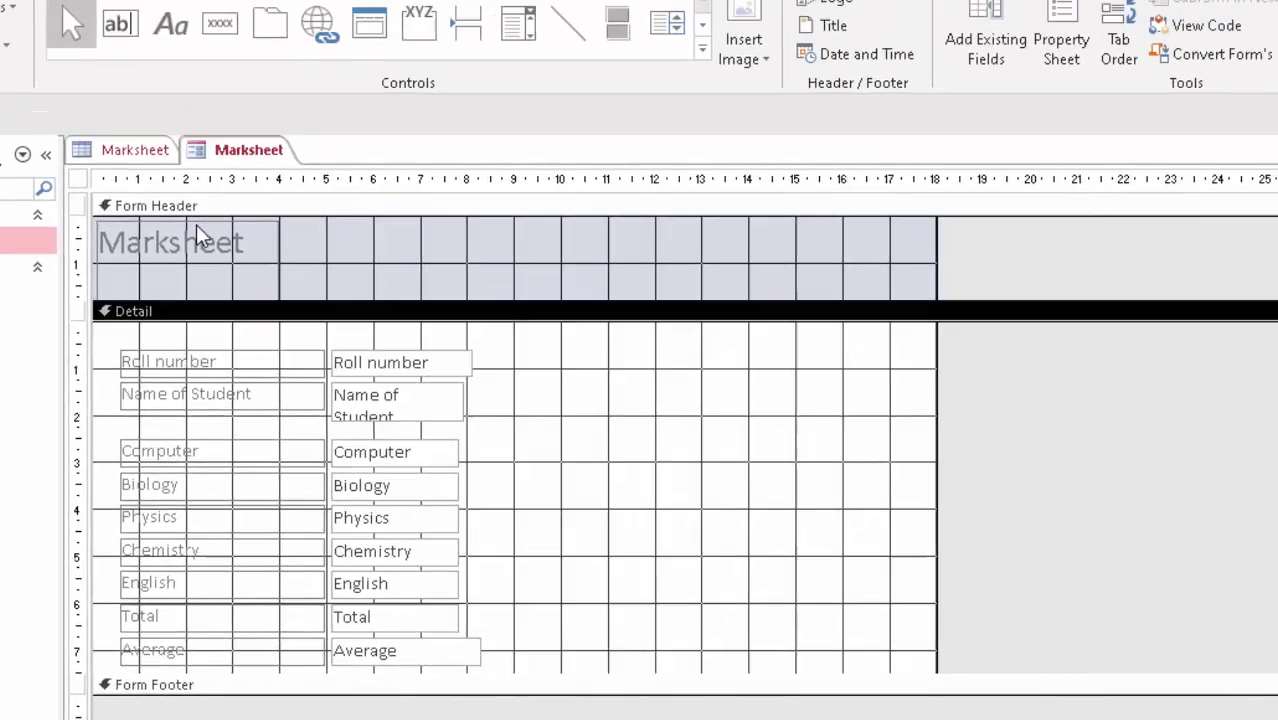
Delete the Marksheet header title and make every Detail label and box bold
click(196, 228)
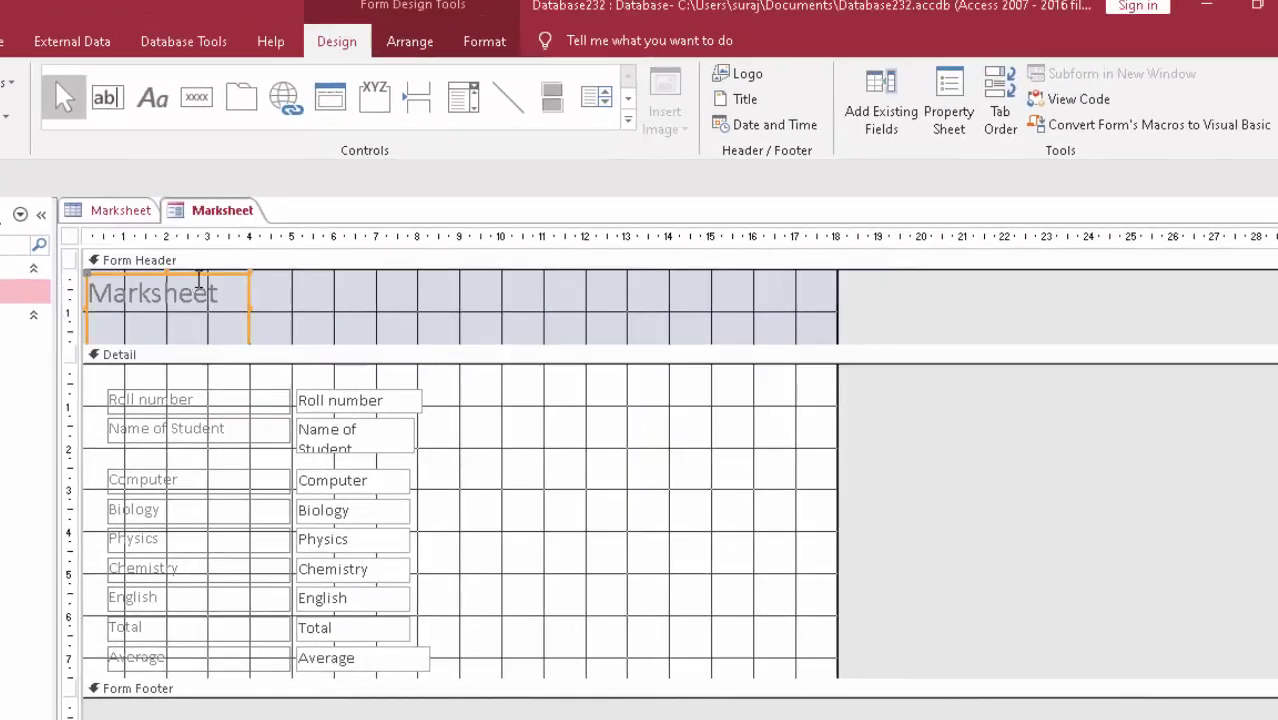
key(Delete)
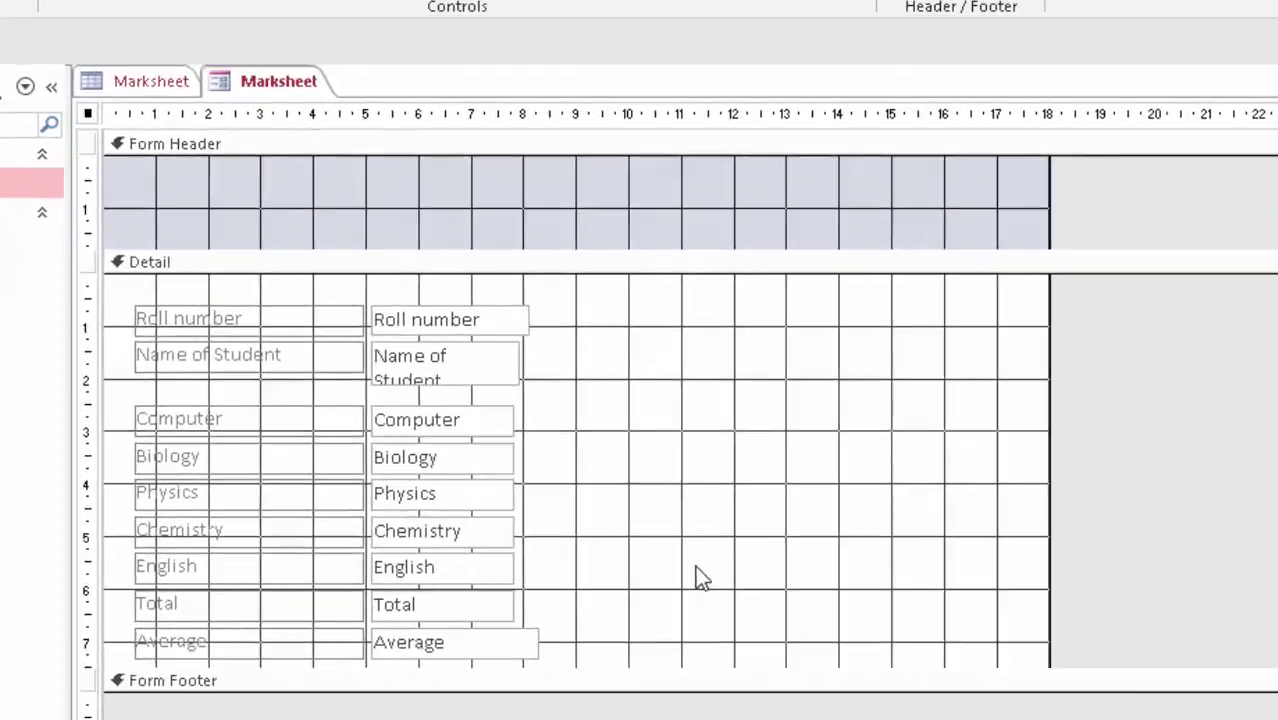
key(ctrl+a)
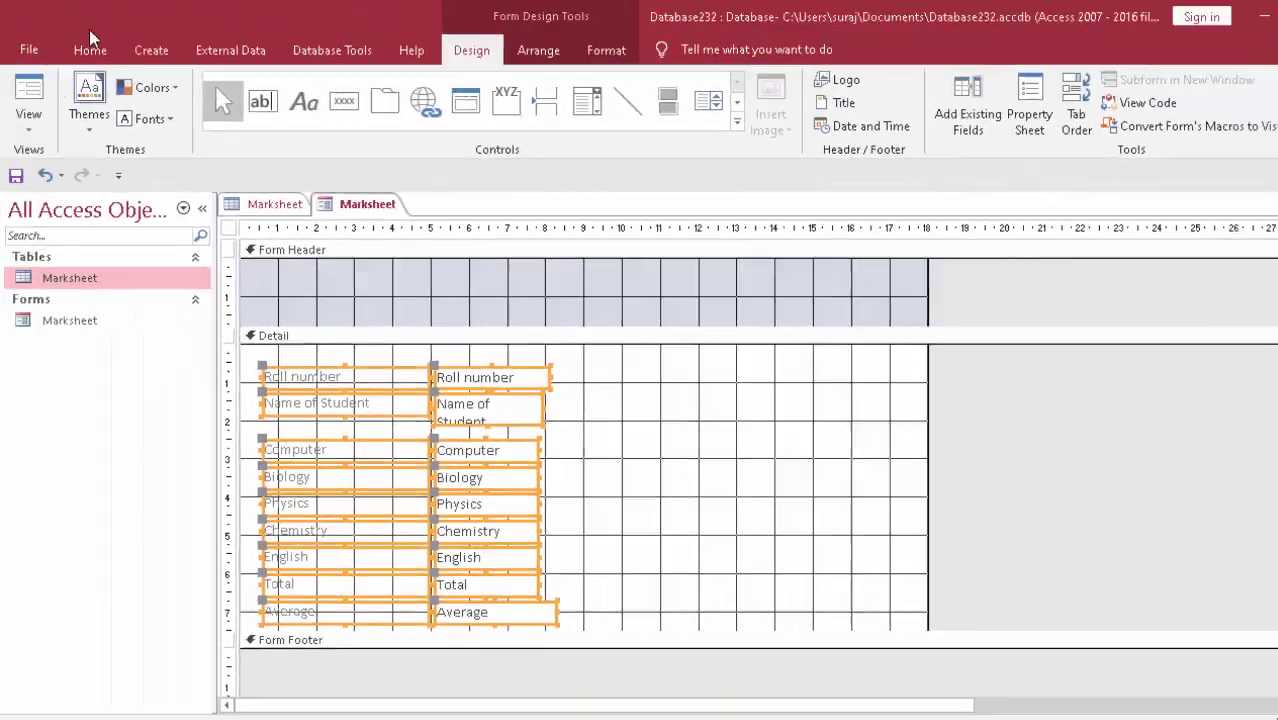
click(89, 49)
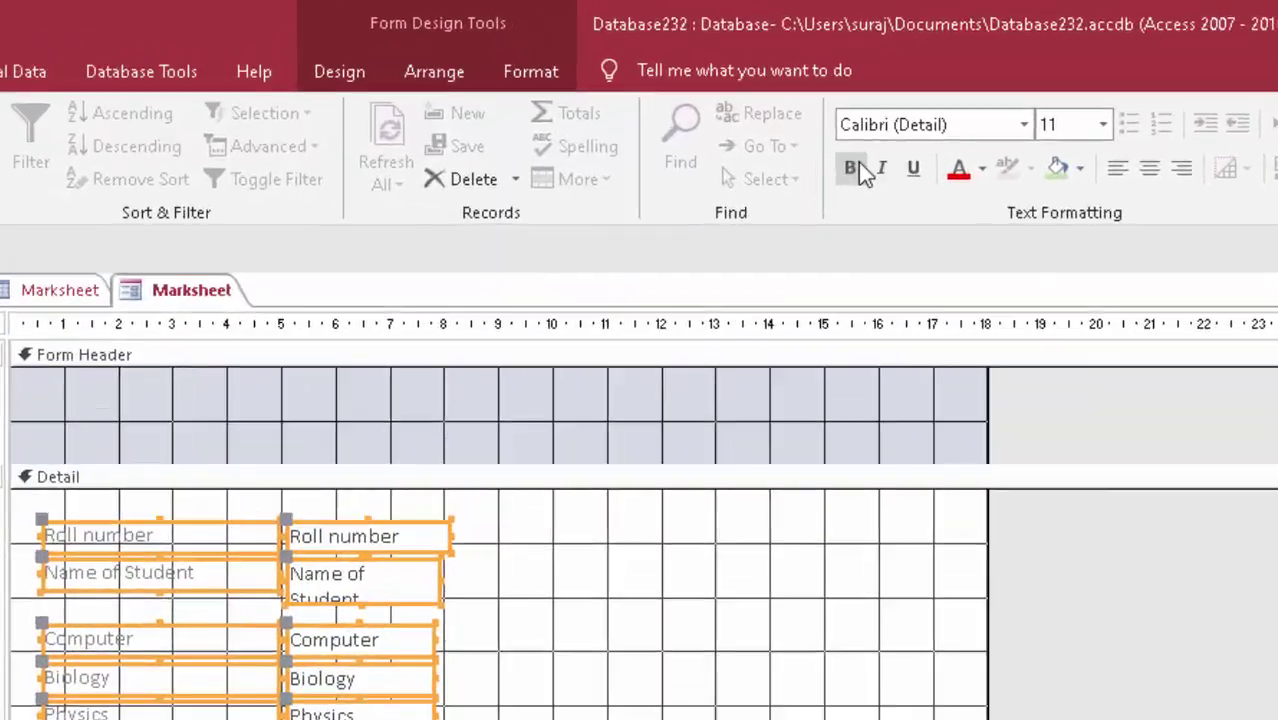
click(832, 118)
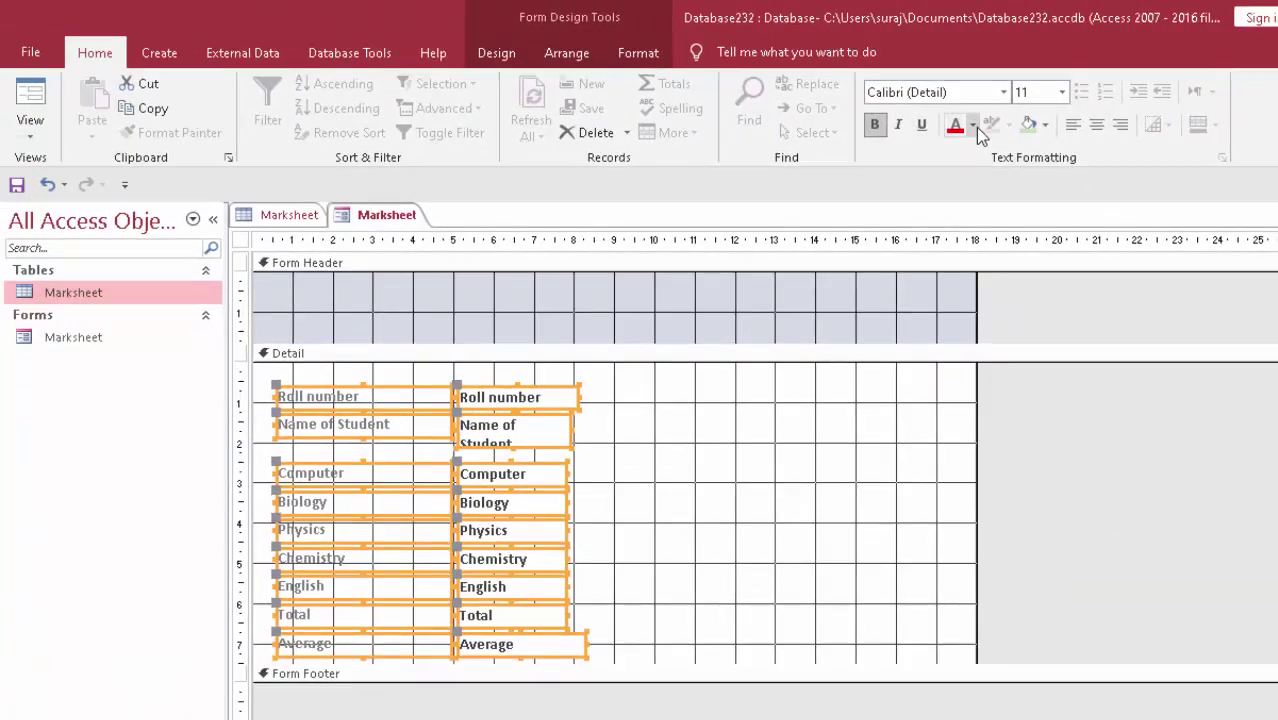
Make the labels' text black and enlarge the Form Header section
click(972, 125)
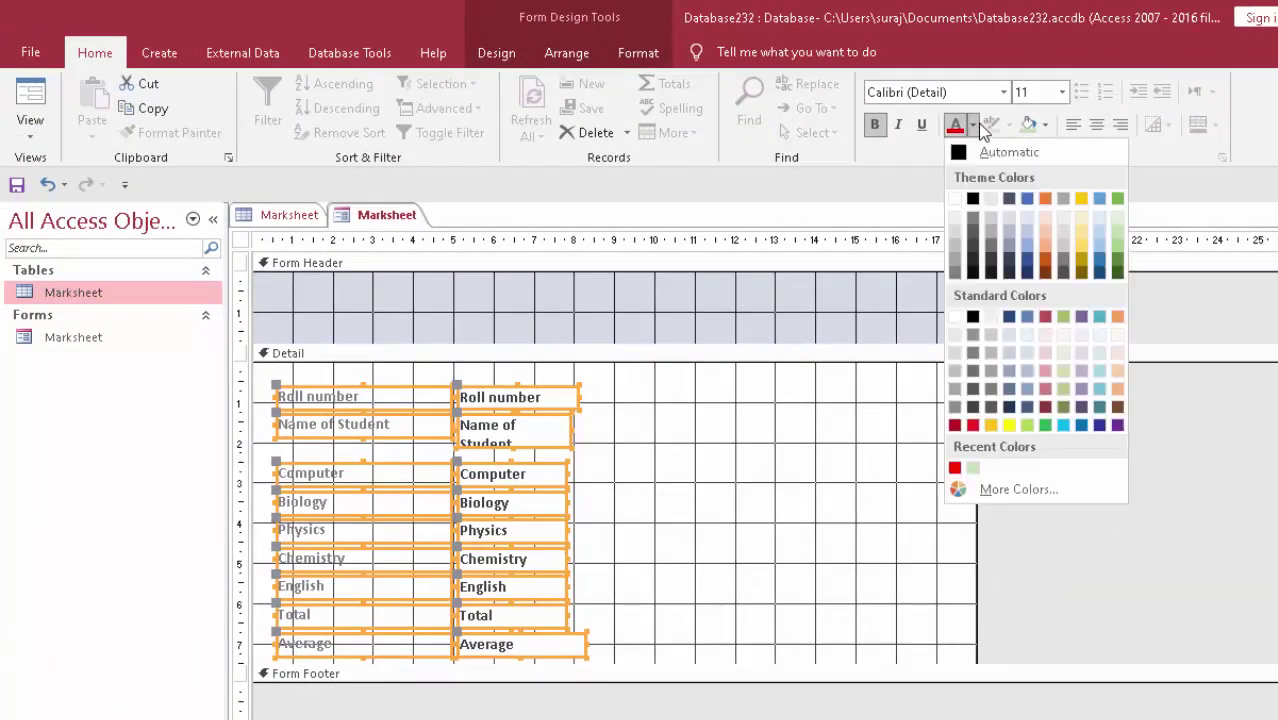
click(972, 199)
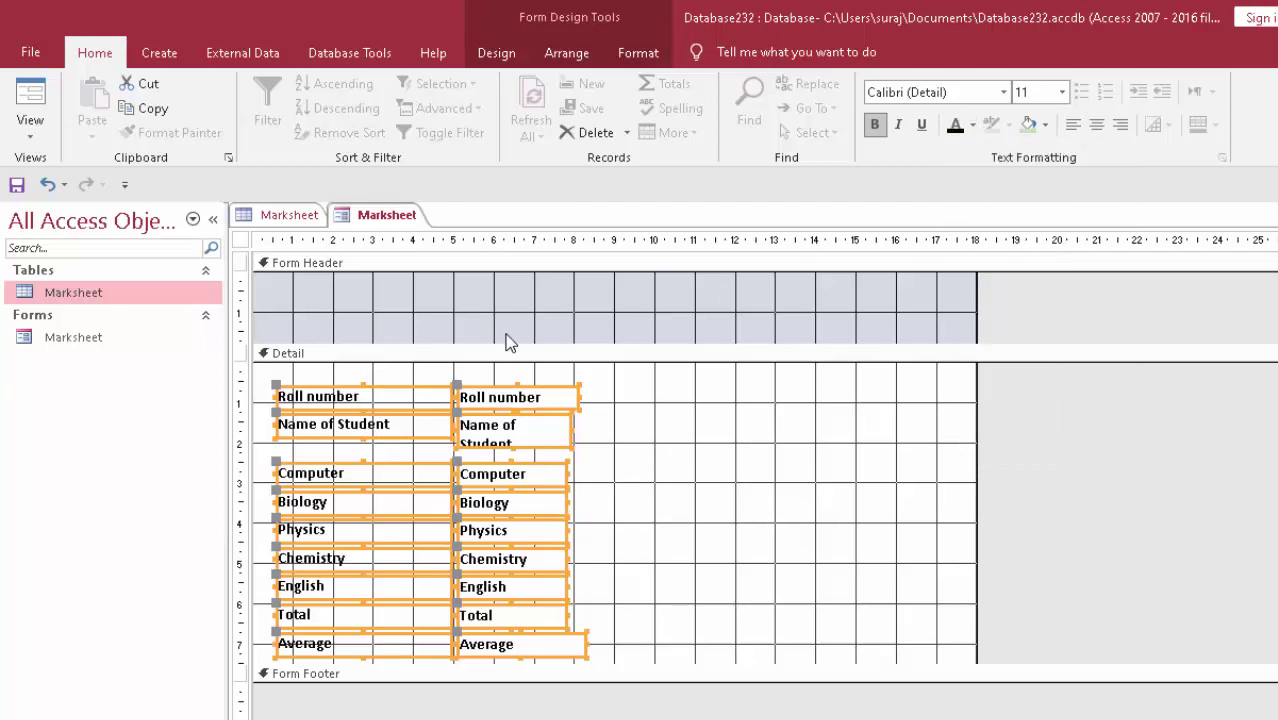
drag(517, 344, 518, 368)
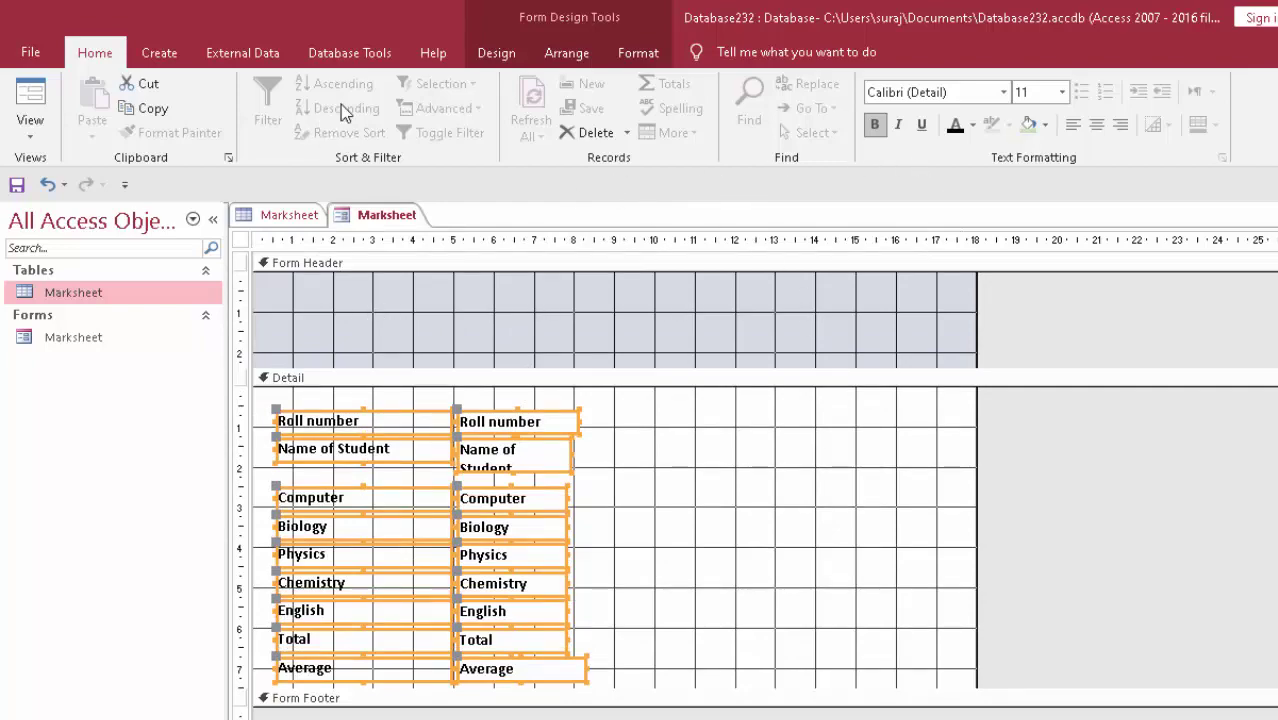
click(496, 55)
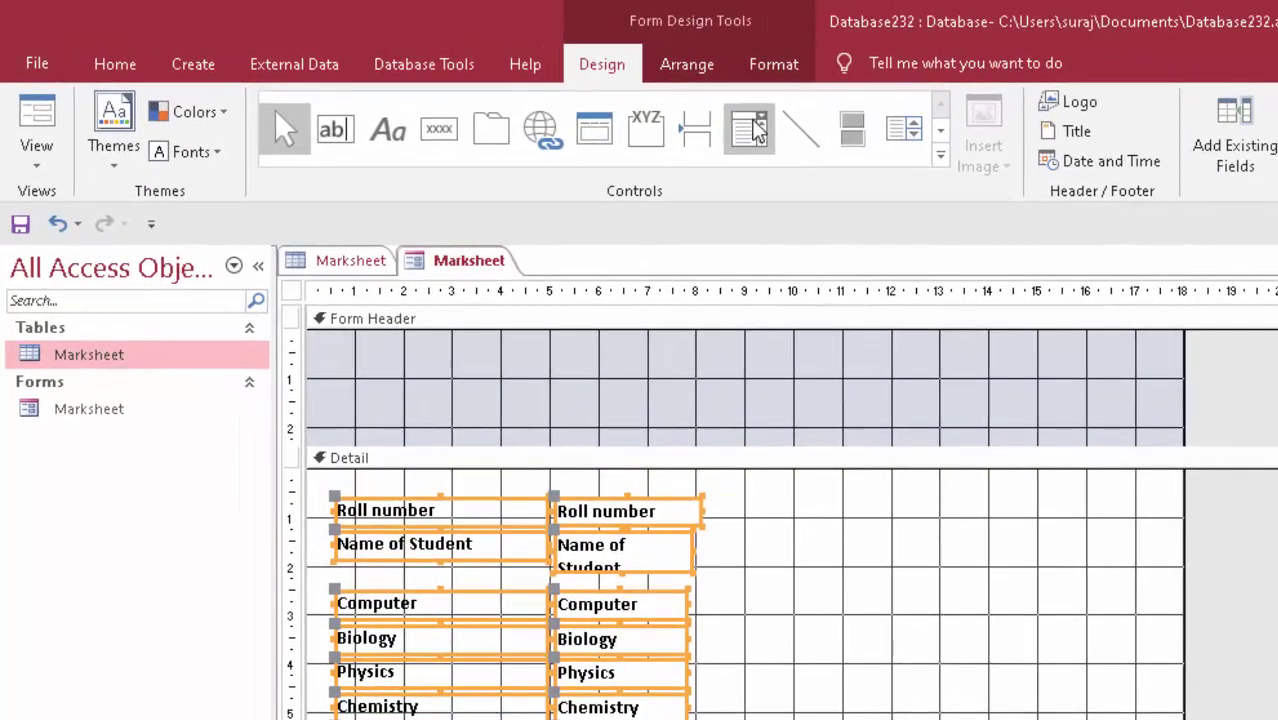
Draw a Form Header combo box that finds records by Roll number, labelled 'Roll number'
click(618, 106)
drag(550, 358, 792, 406)
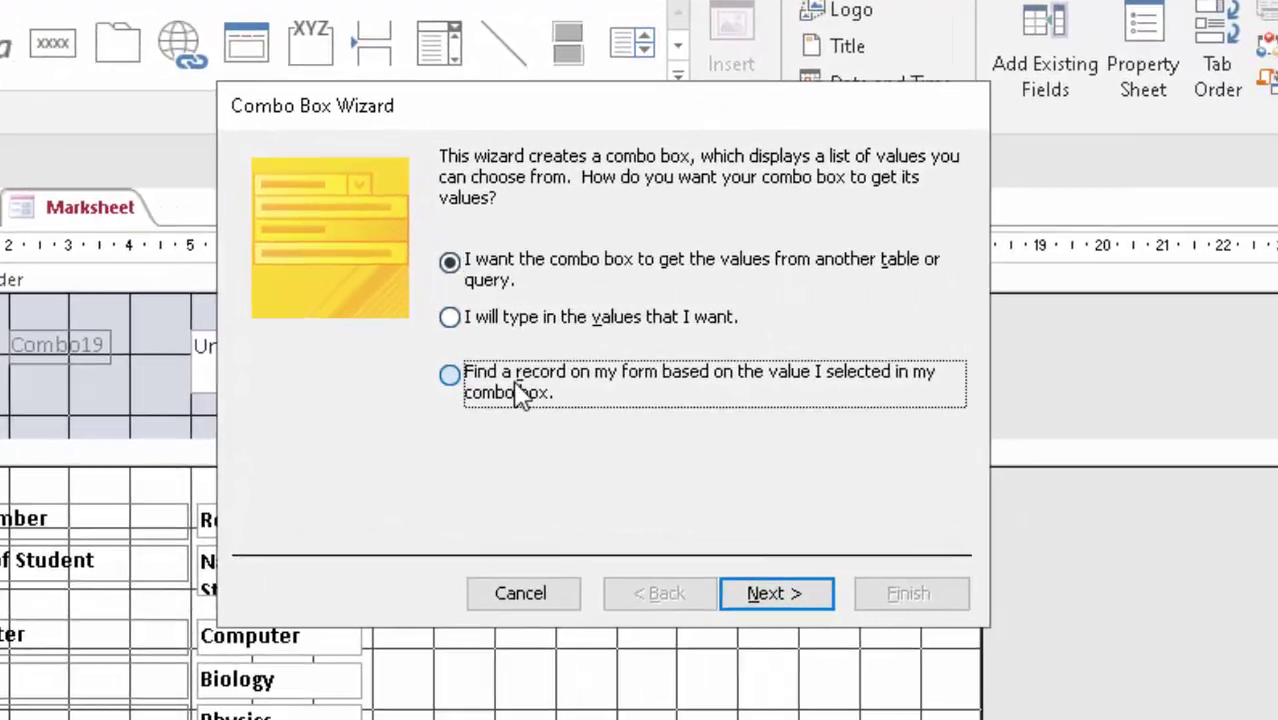
click(814, 408)
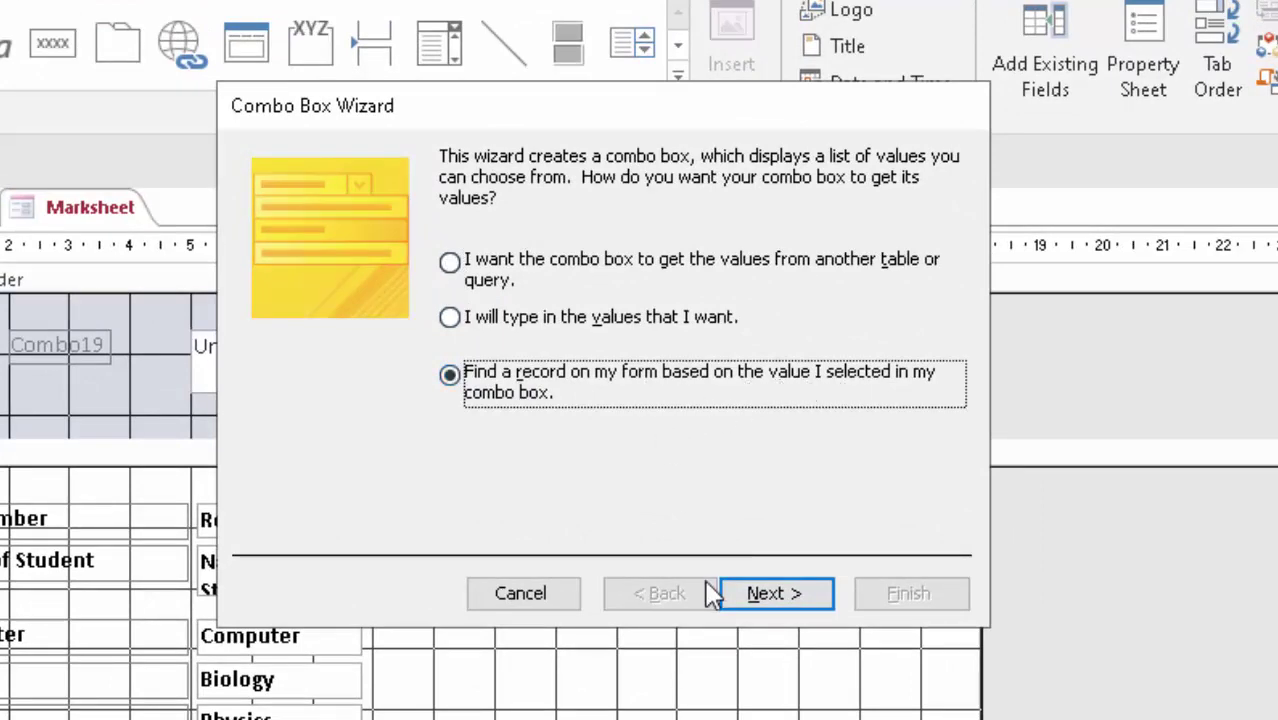
click(772, 600)
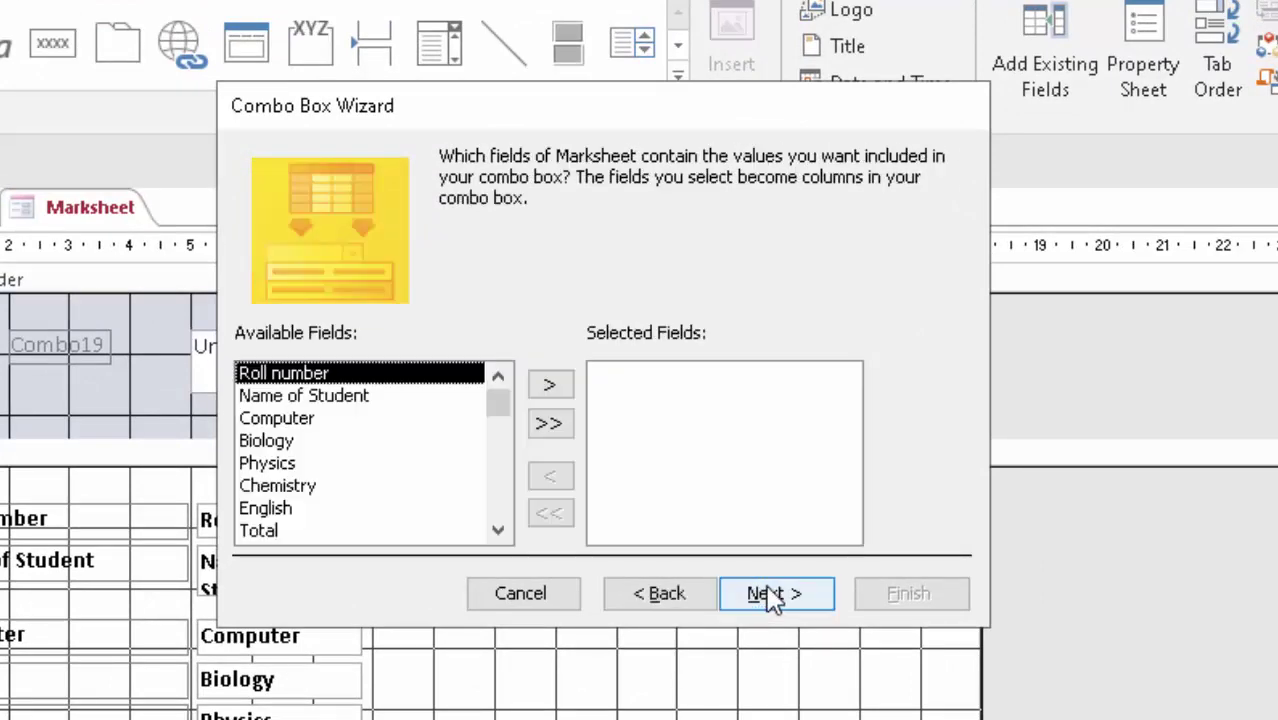
click(552, 388)
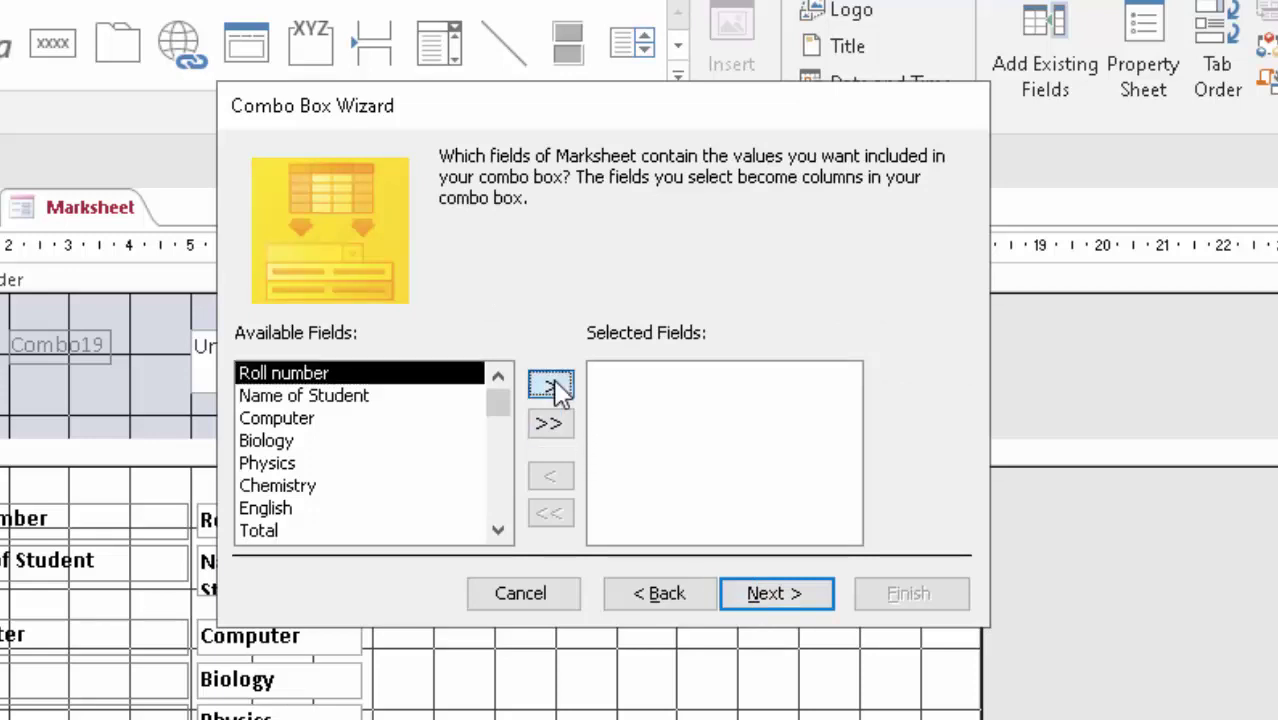
click(801, 597)
click(801, 597)
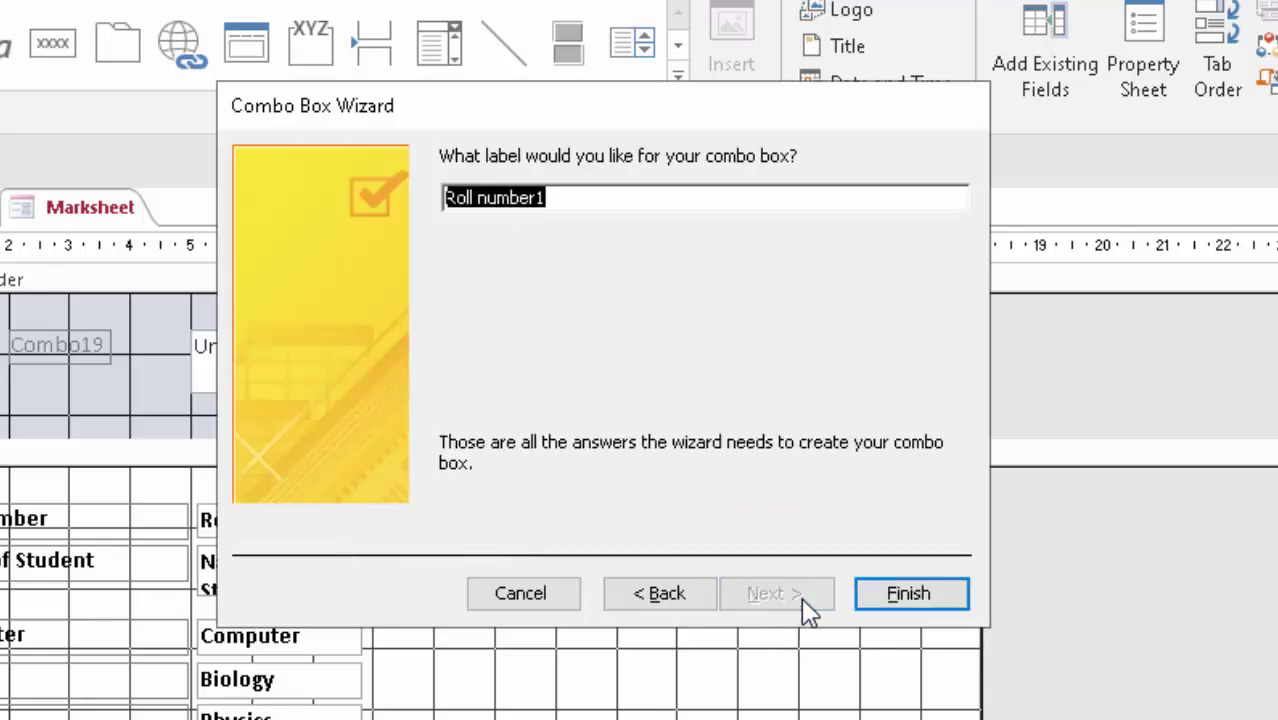
click(603, 196)
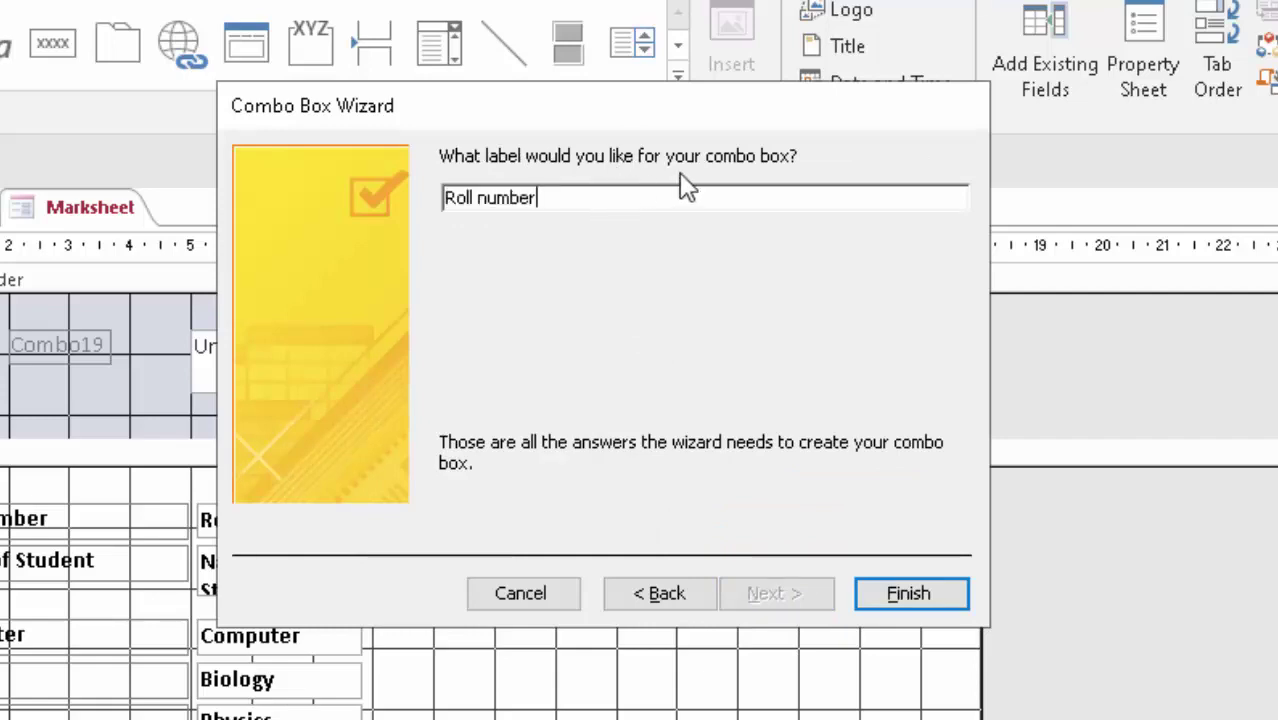
click(953, 607)
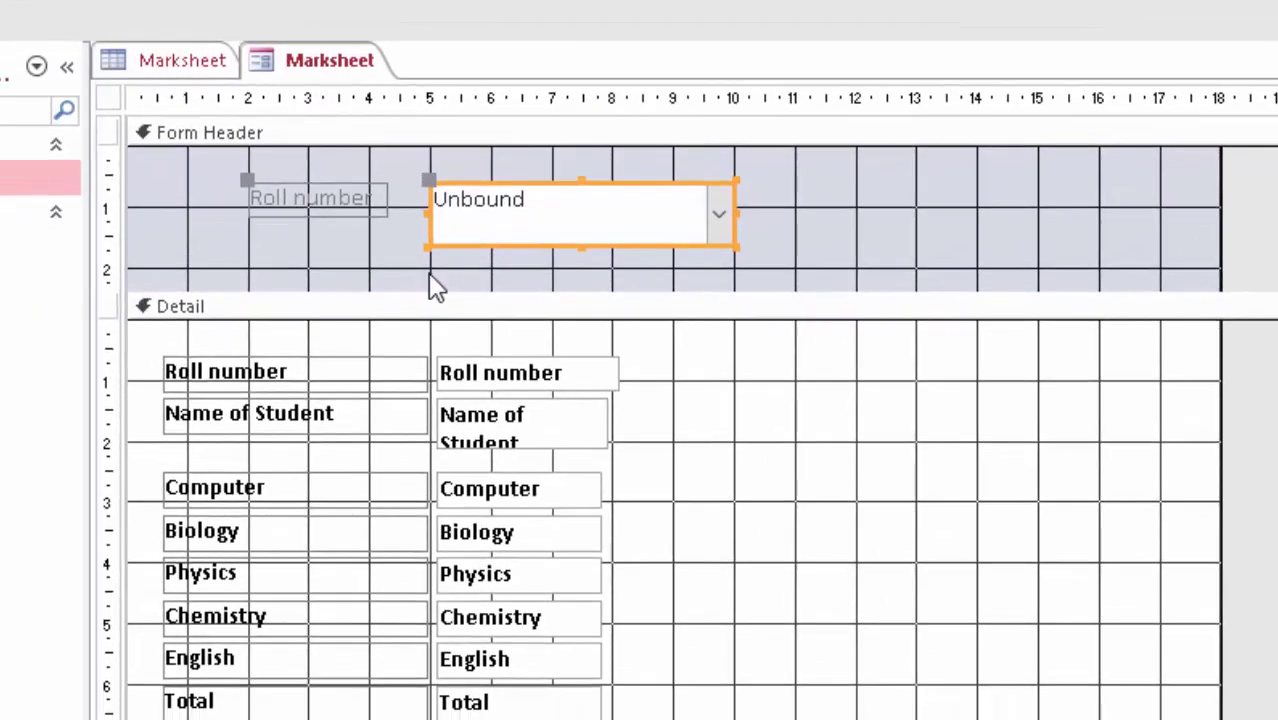
Shorten the combo box, adjust the Roll number label, and select both header controls
drag(730, 246, 737, 229)
click(350, 225)
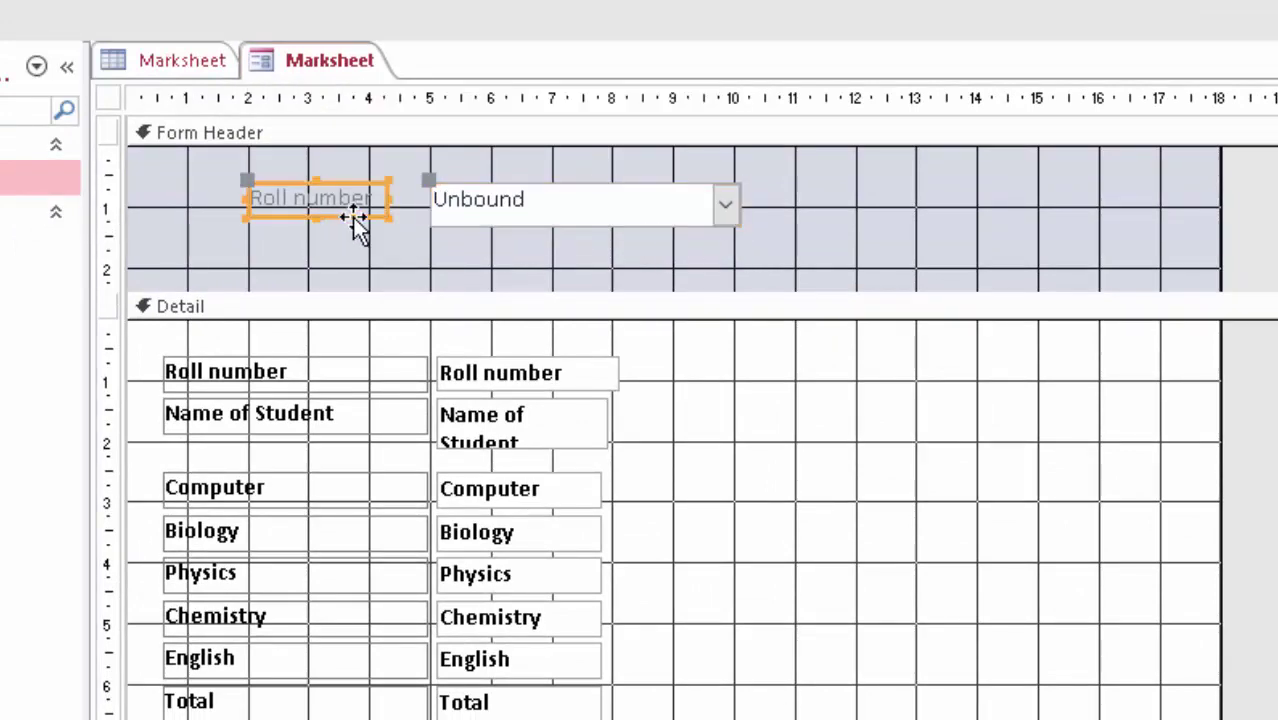
drag(719, 286, 697, 280)
click(128, 175)
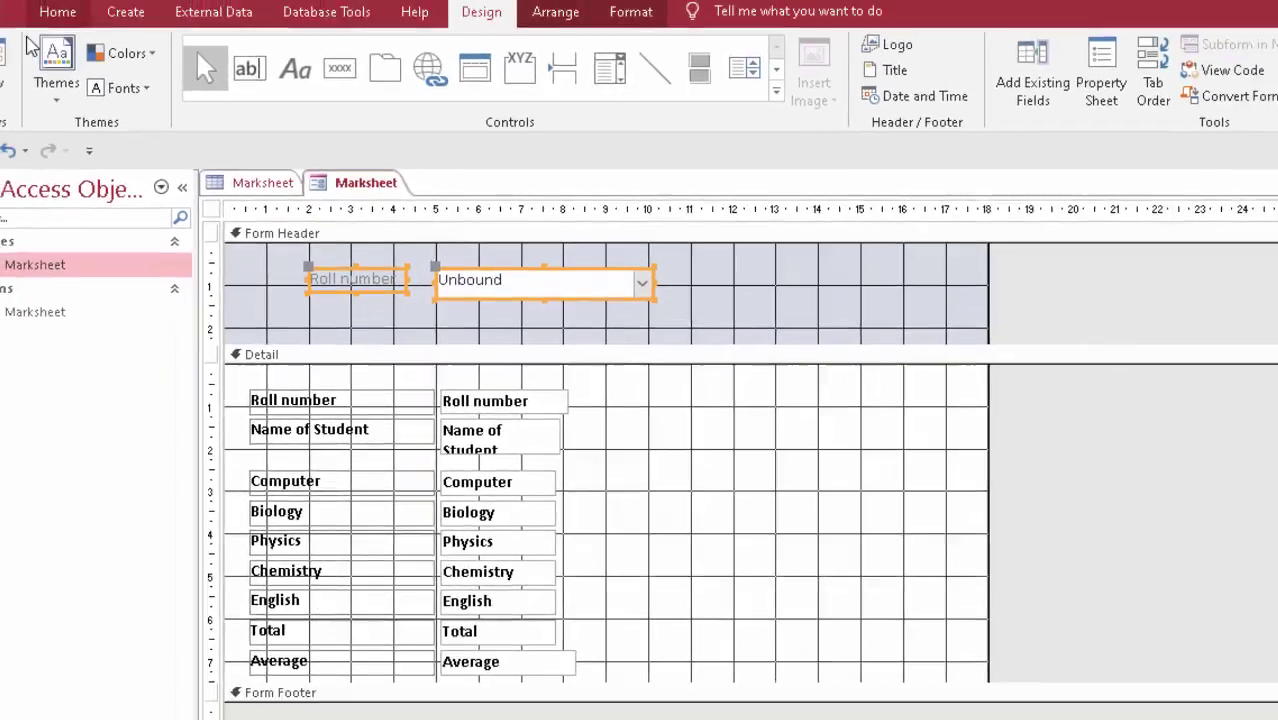
Apply a red fill, white font colour and bold to both Roll number header controls
click(95, 51)
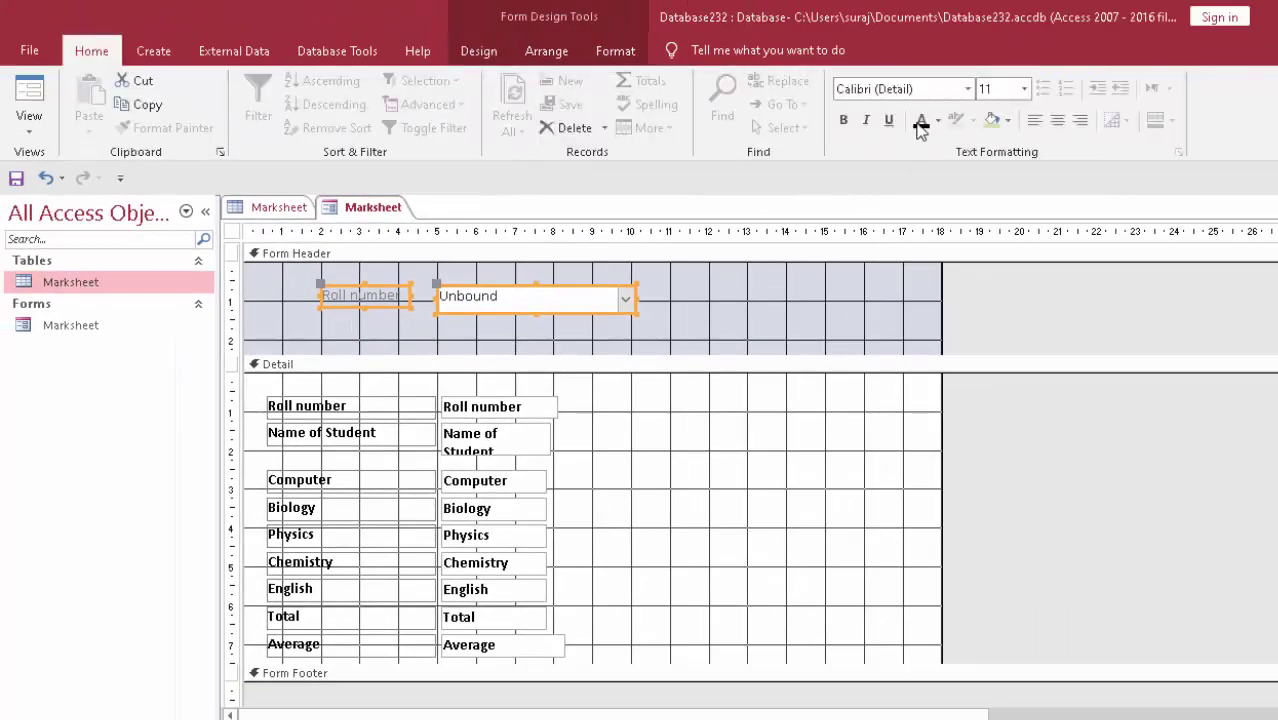
click(1010, 119)
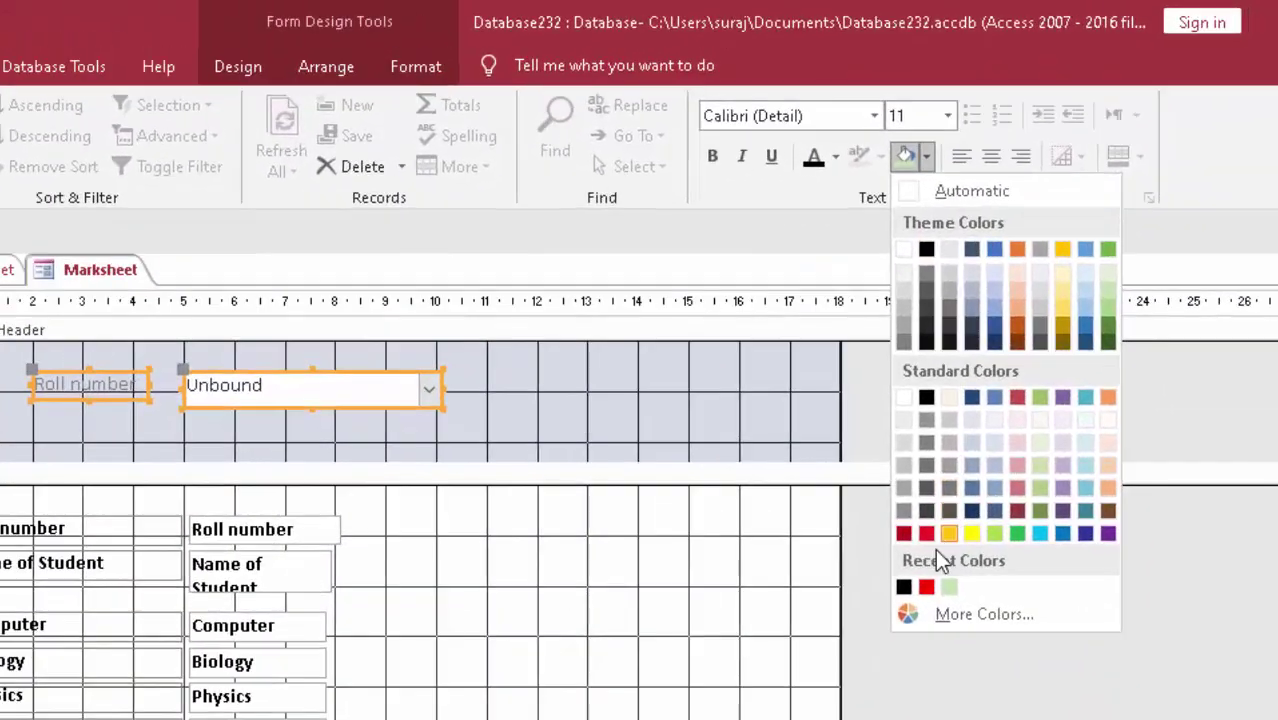
click(928, 588)
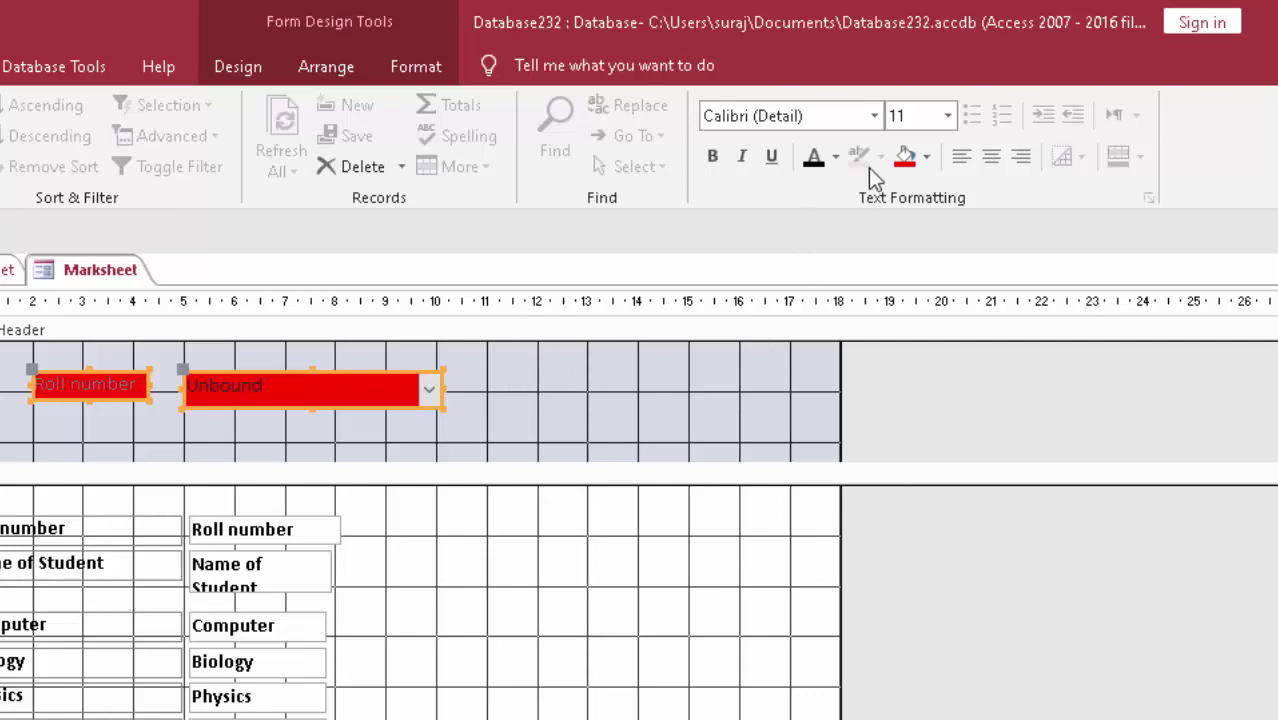
click(835, 157)
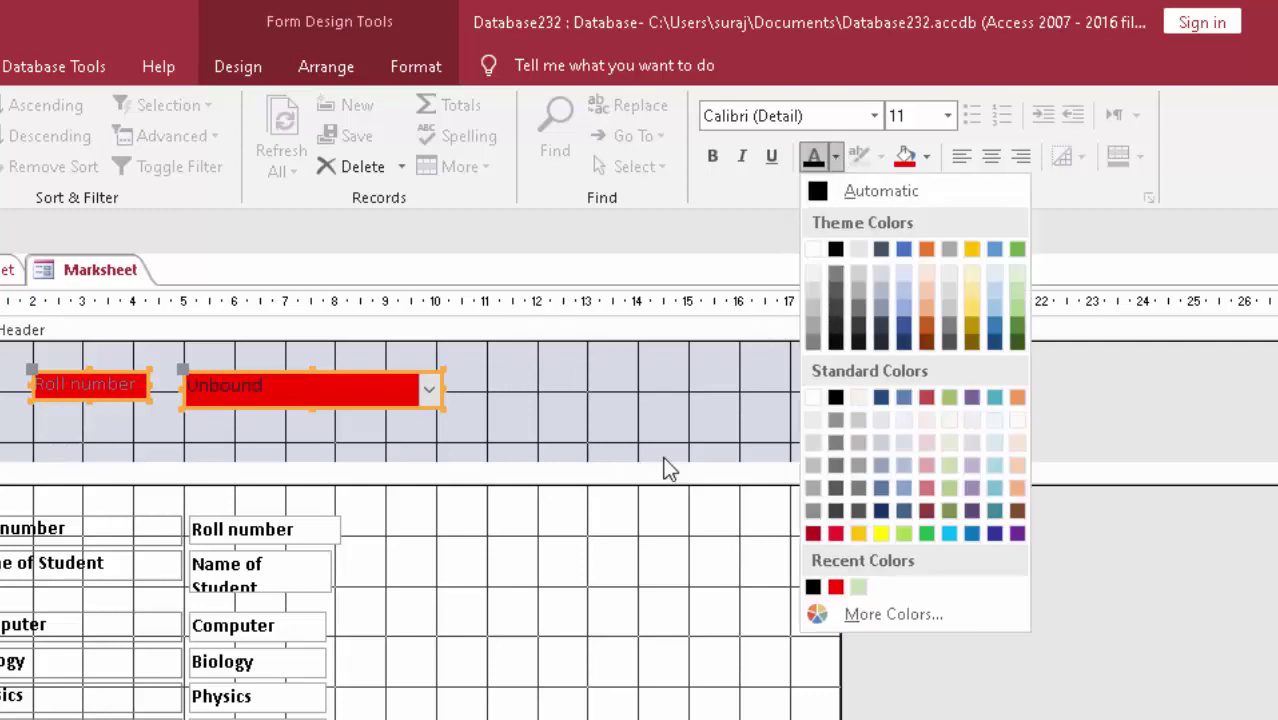
click(814, 398)
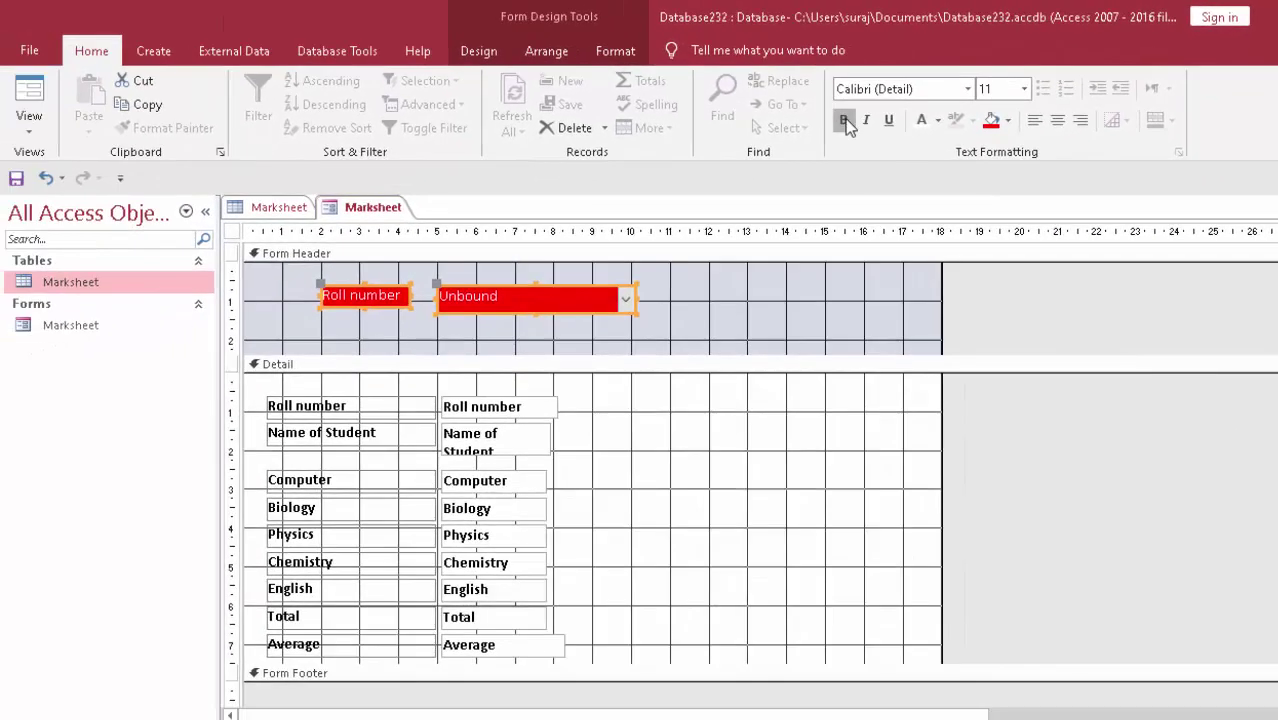
click(843, 120)
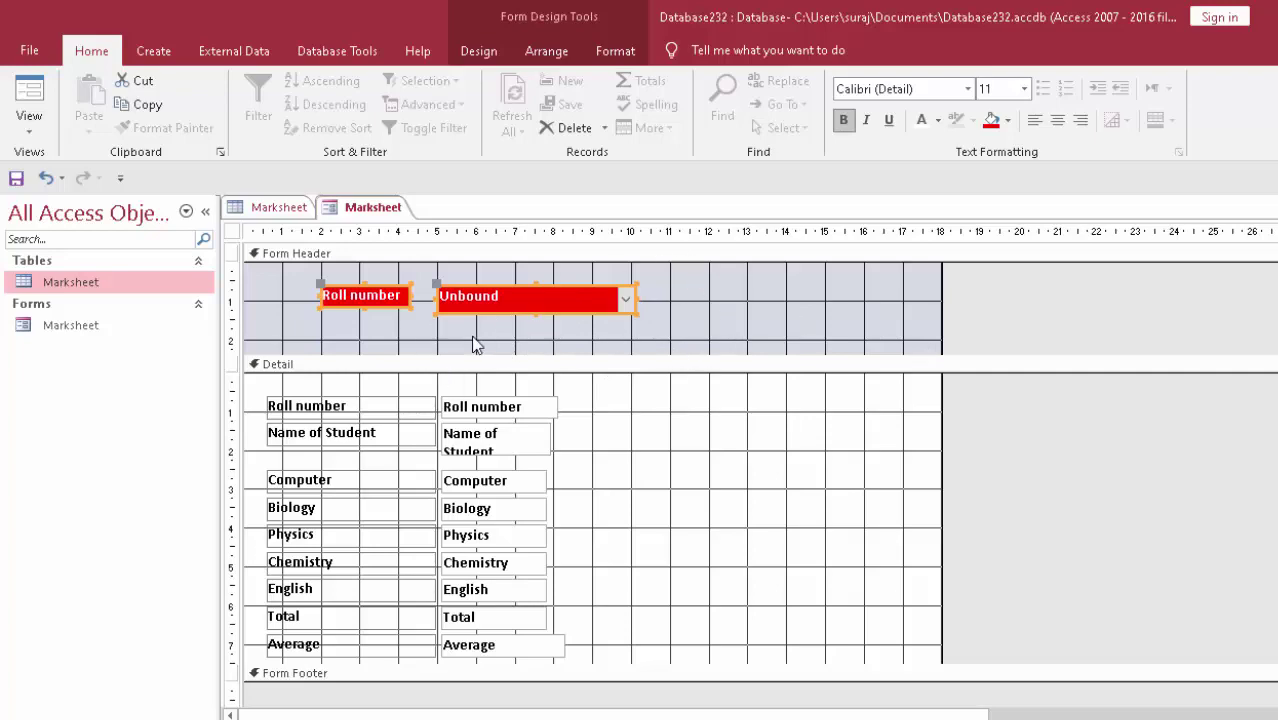
Switch to Form View and select roll number 1 in the header combo box
click(29, 100)
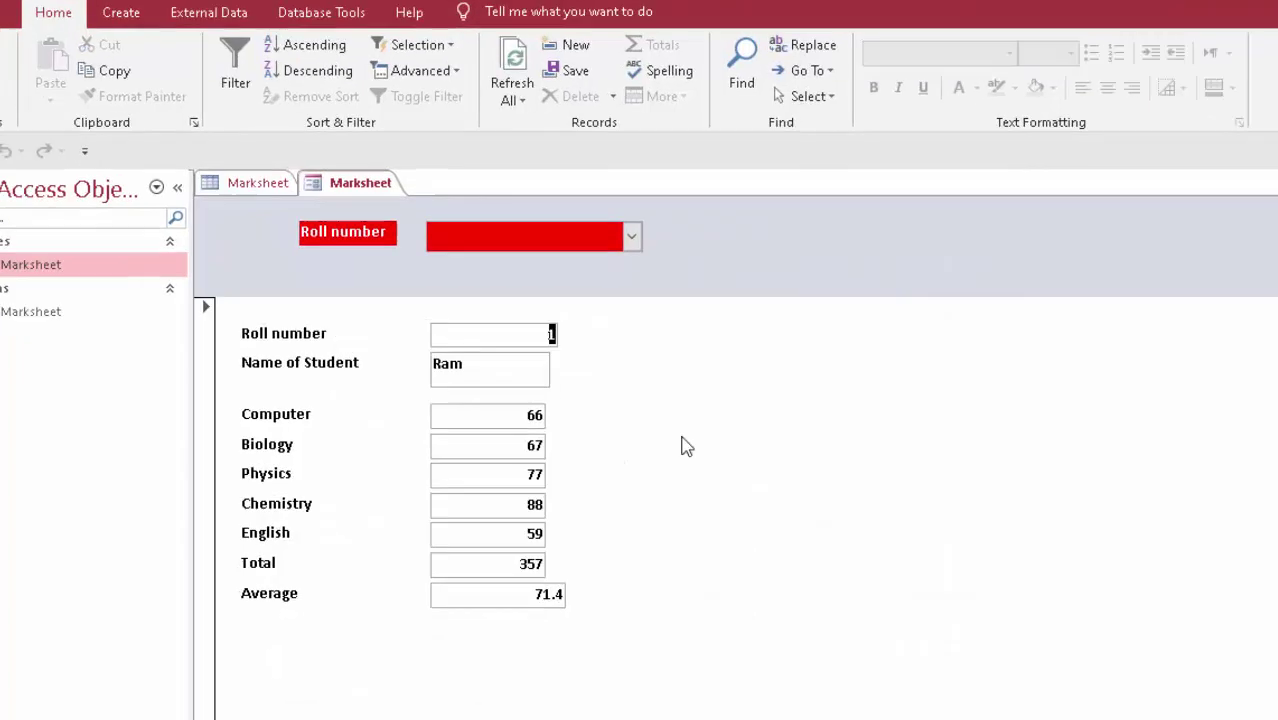
click(674, 160)
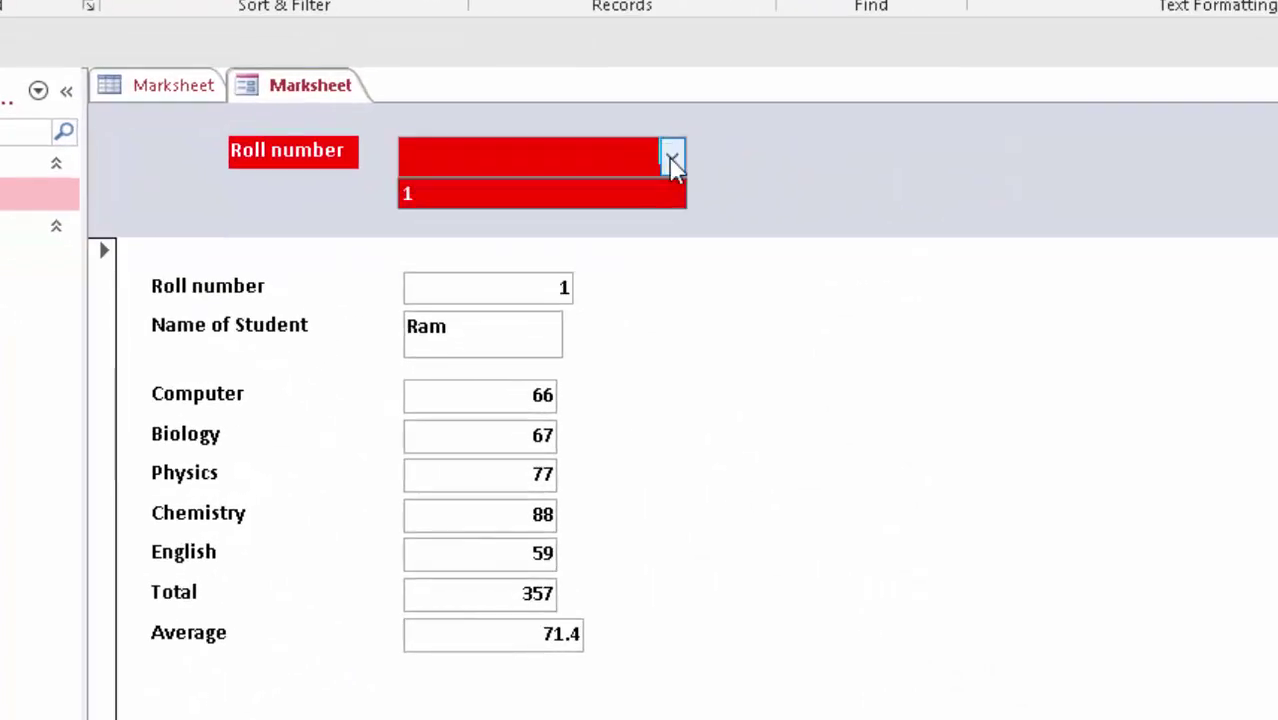
click(631, 195)
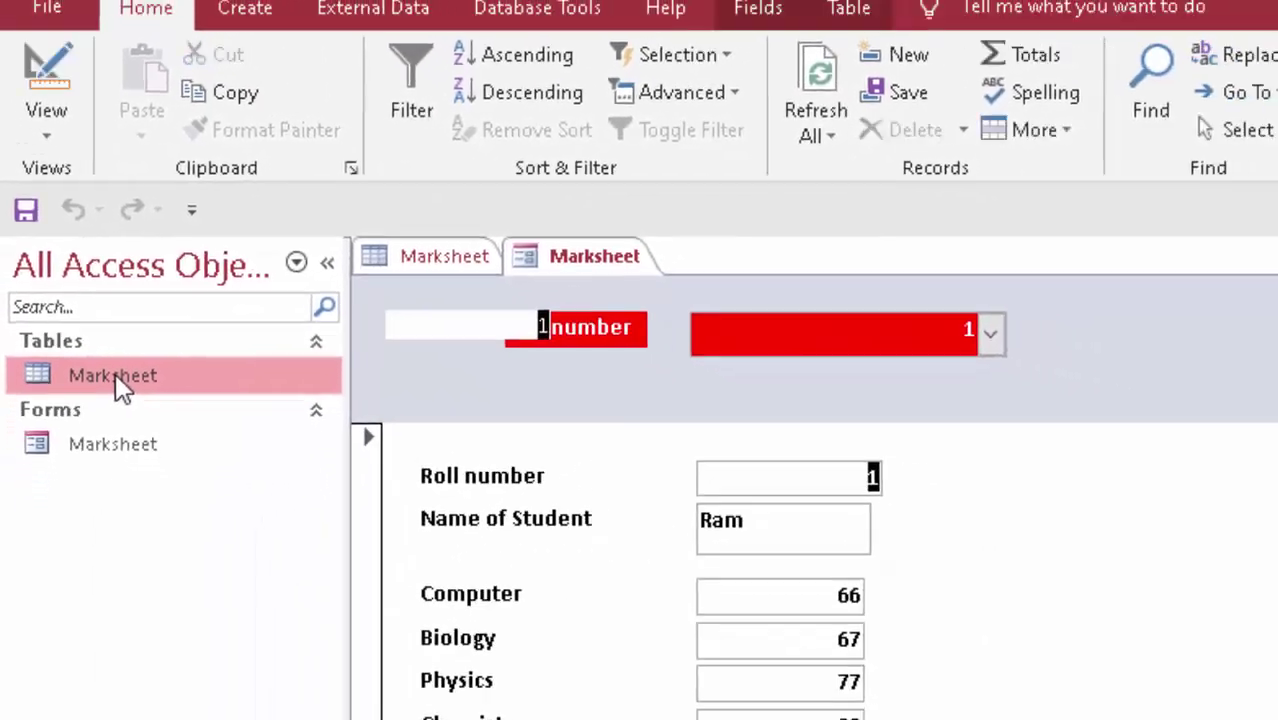
Open the Marksheet table and enter roll 2's student name with marks 66, 67, 88, 45, 66
double_click(115, 375)
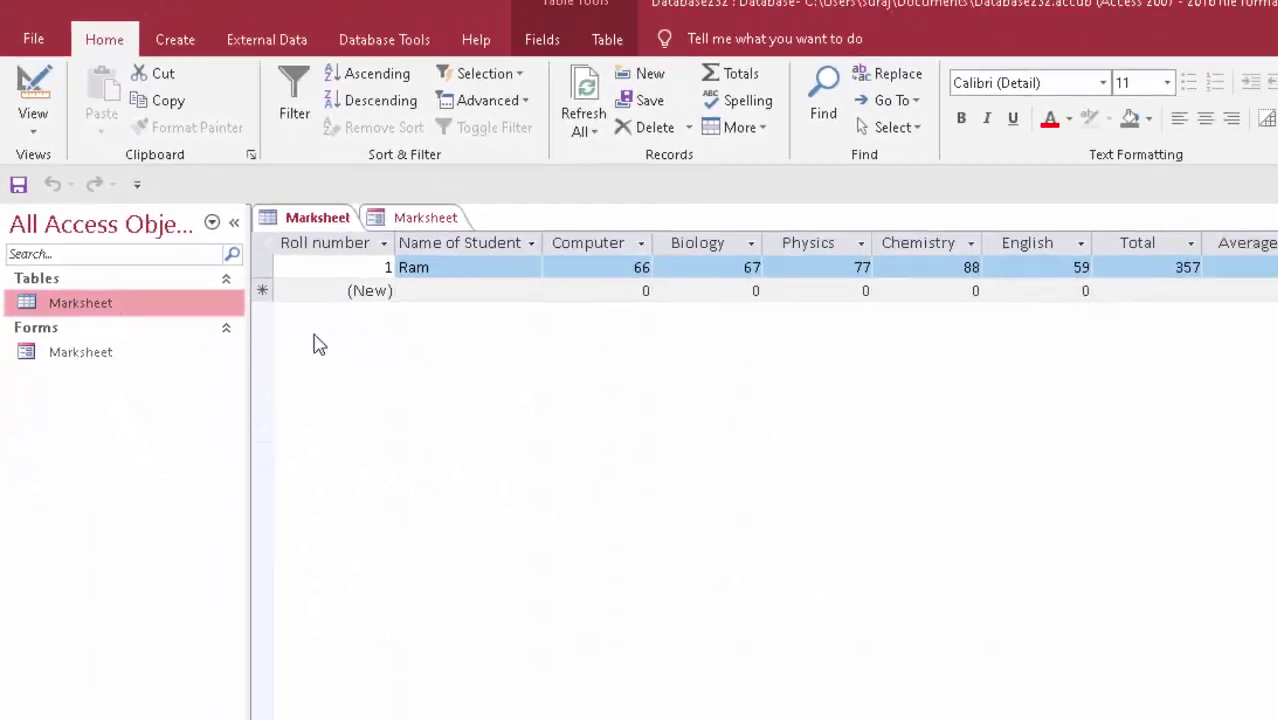
click(643, 449)
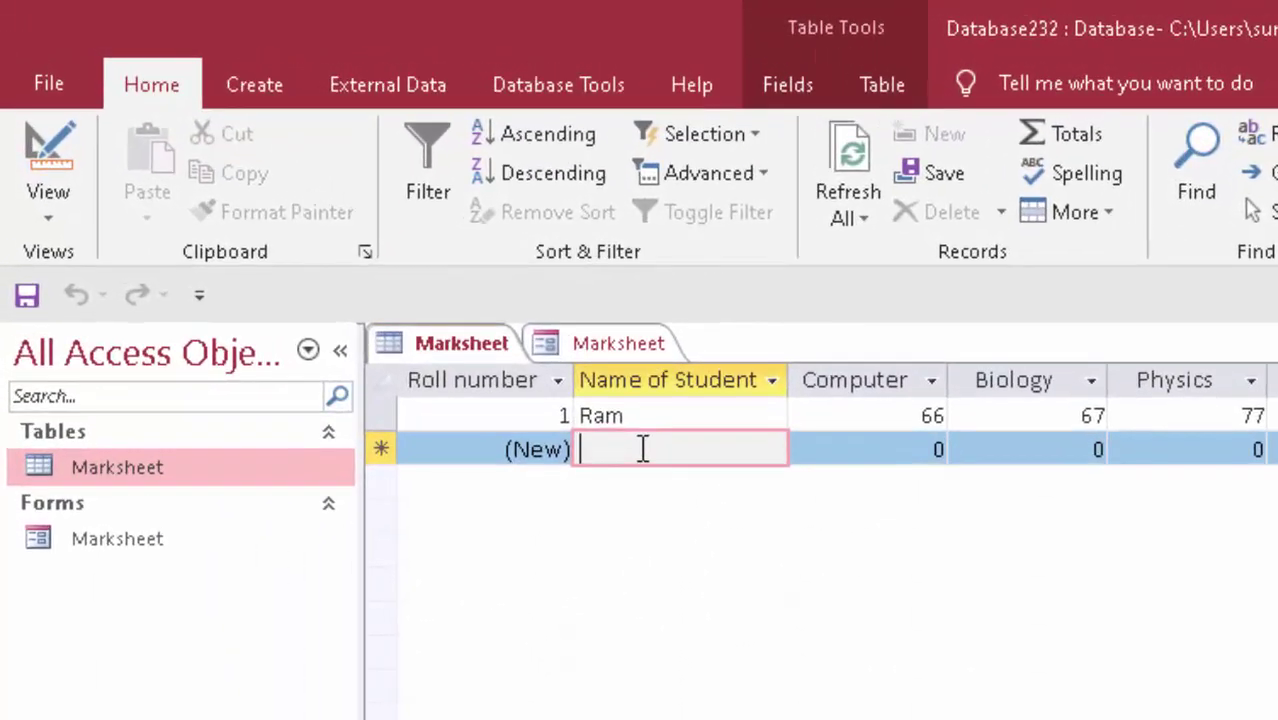
text(sHYAM)
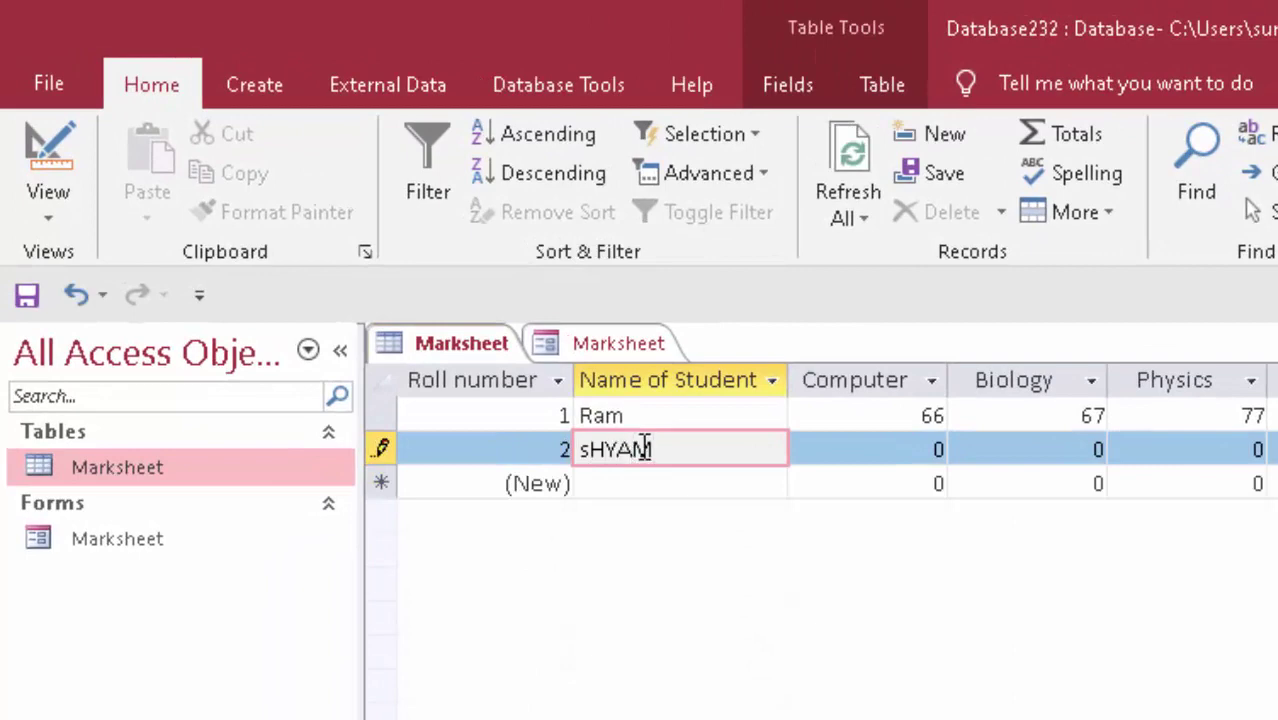
key(Tab)
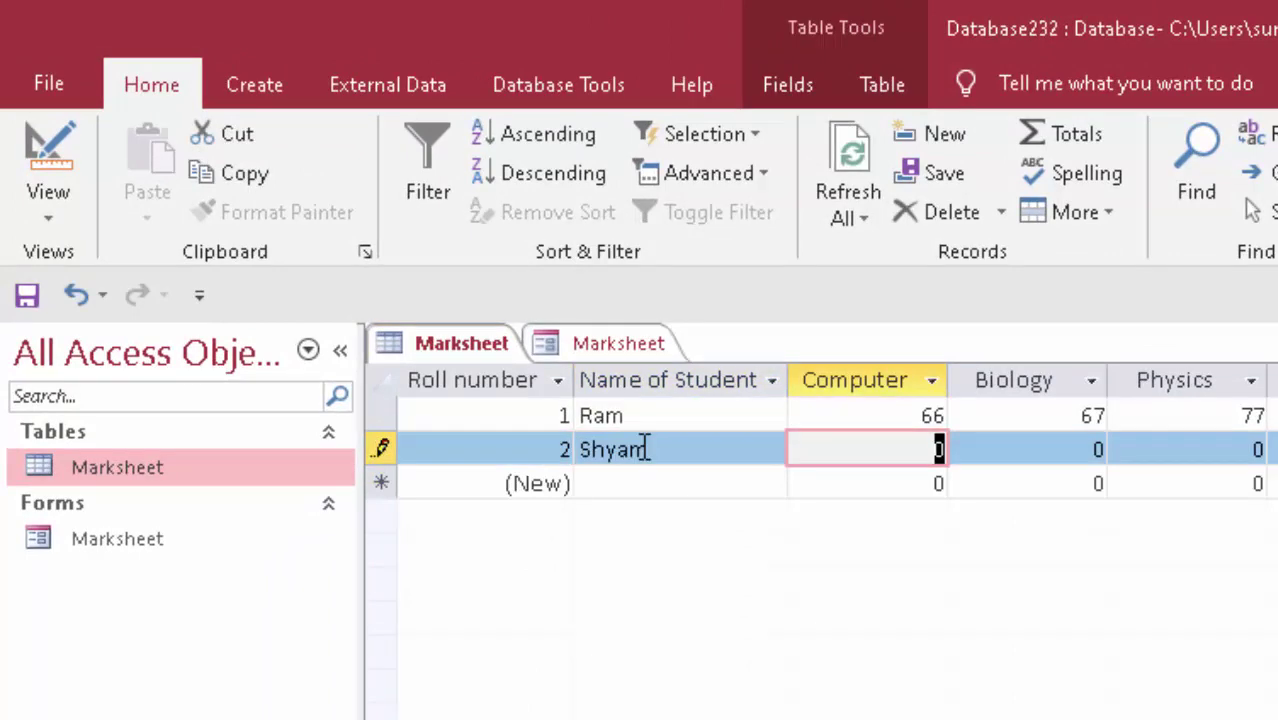
text(66)
key(Tab)
text(67)
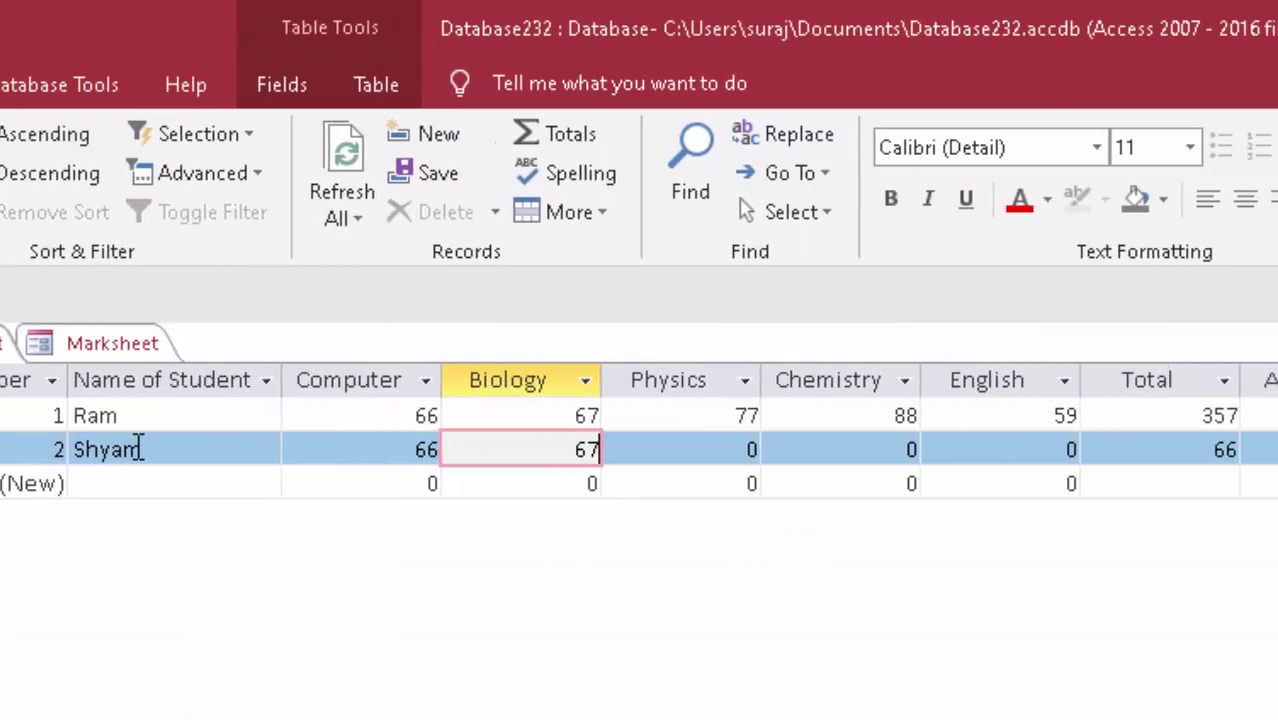
key(Tab)
text(88)
key(Tab)
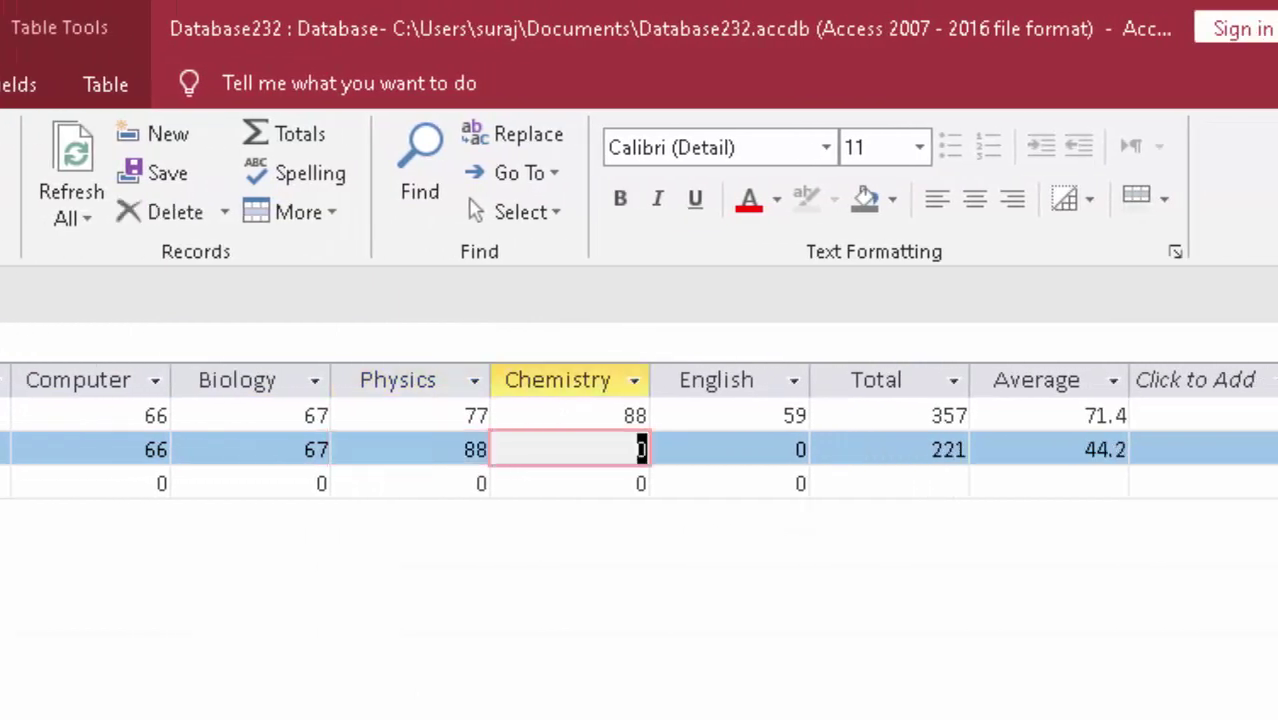
text(45)
key(Tab)
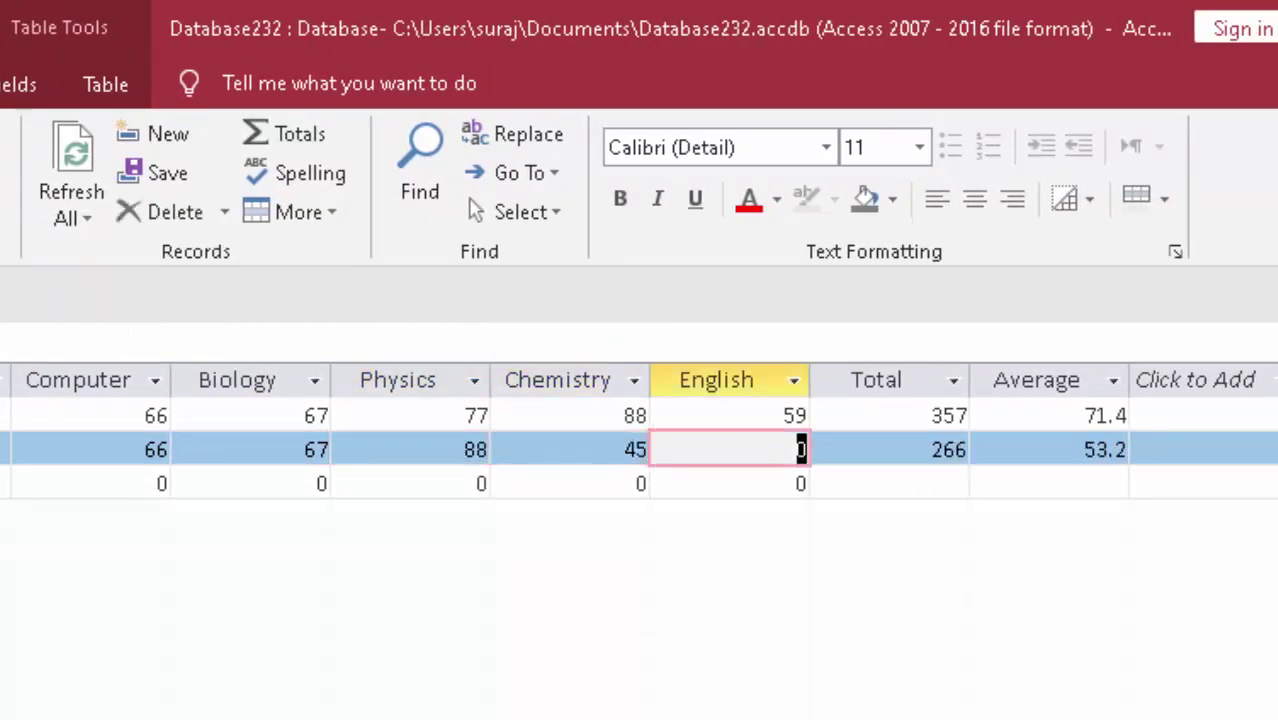
text(66)
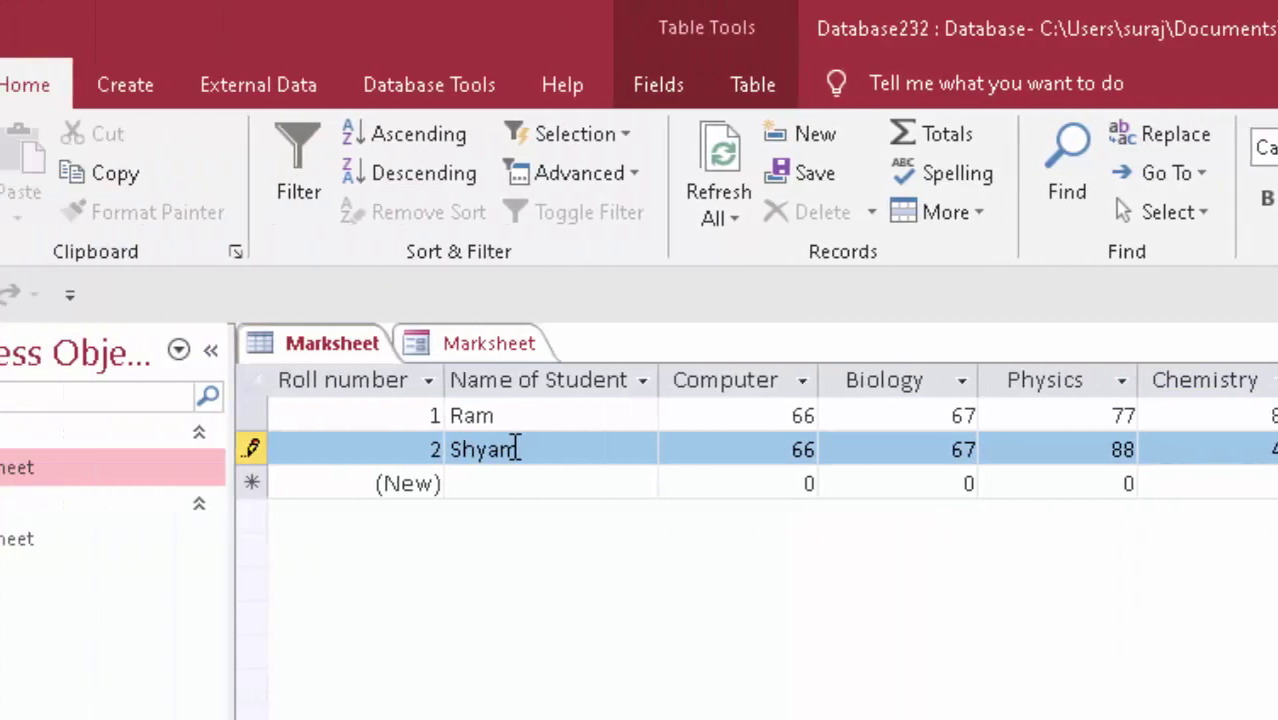
Add roll 3's student name with marks 67, 34, 23, 45 and 56
click(618, 482)
text(andeep)
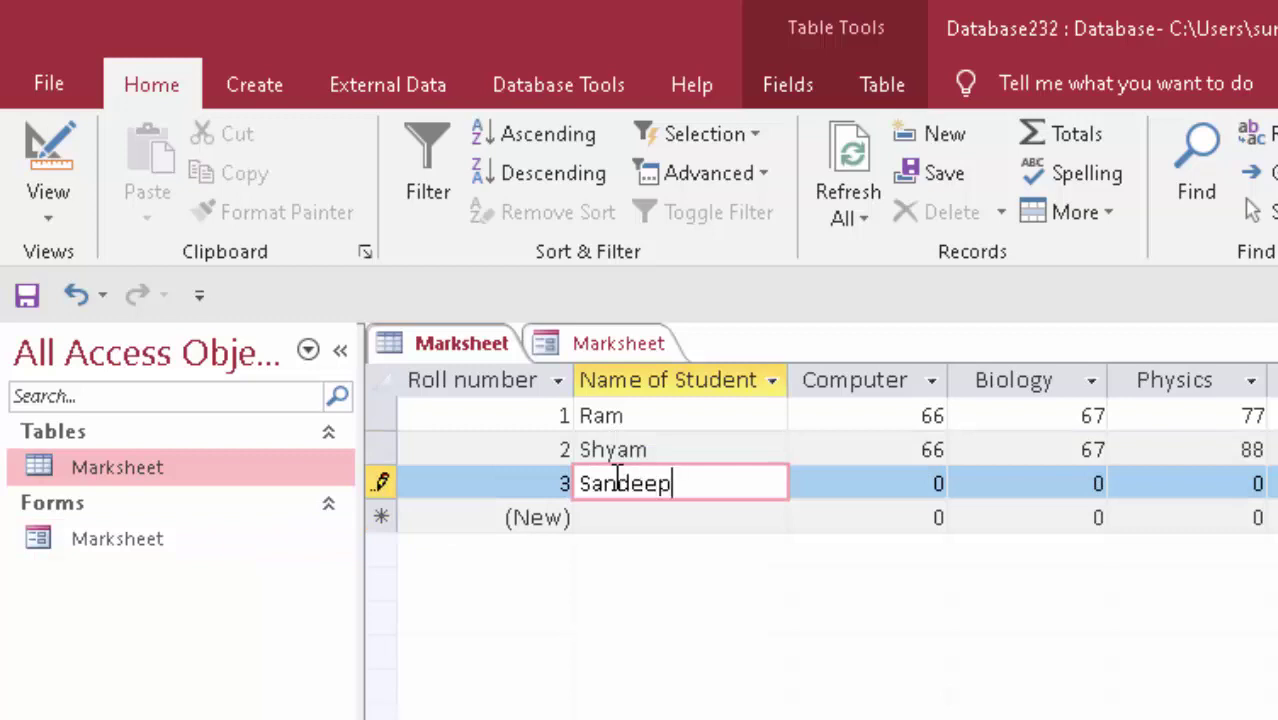
key(Tab)
text(6)
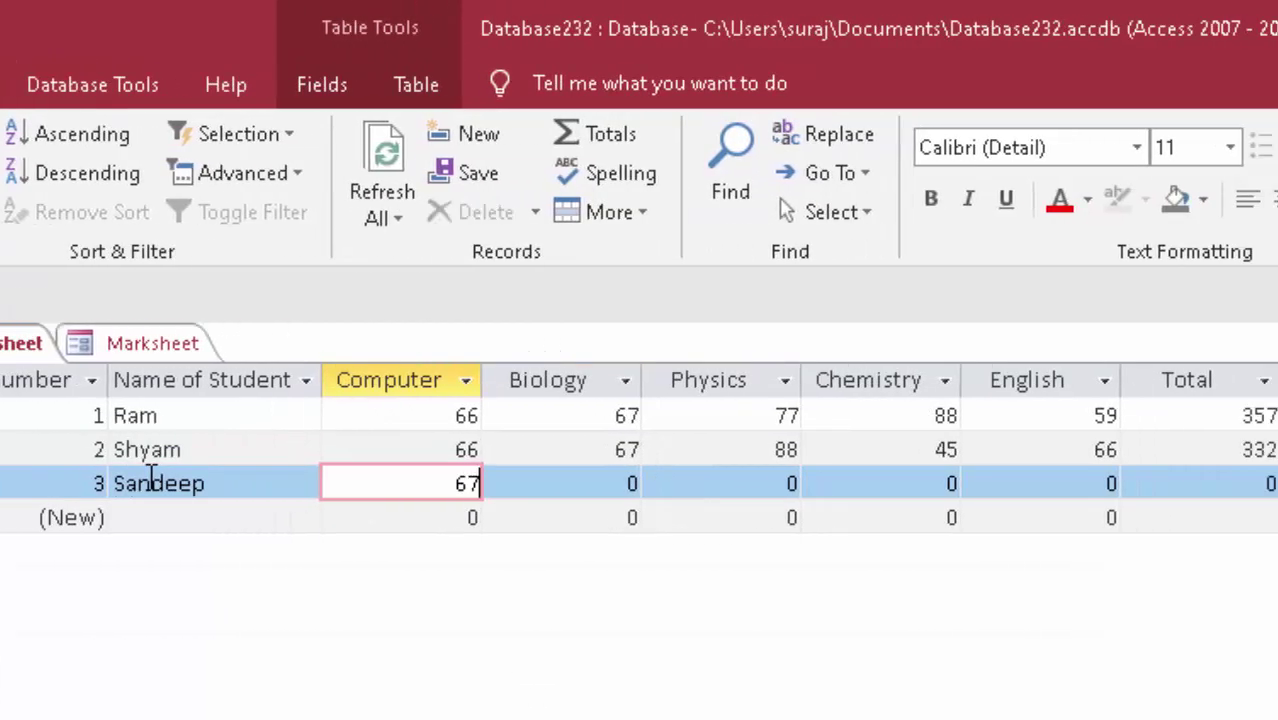
key(Tab)
text(4)
key(Tab)
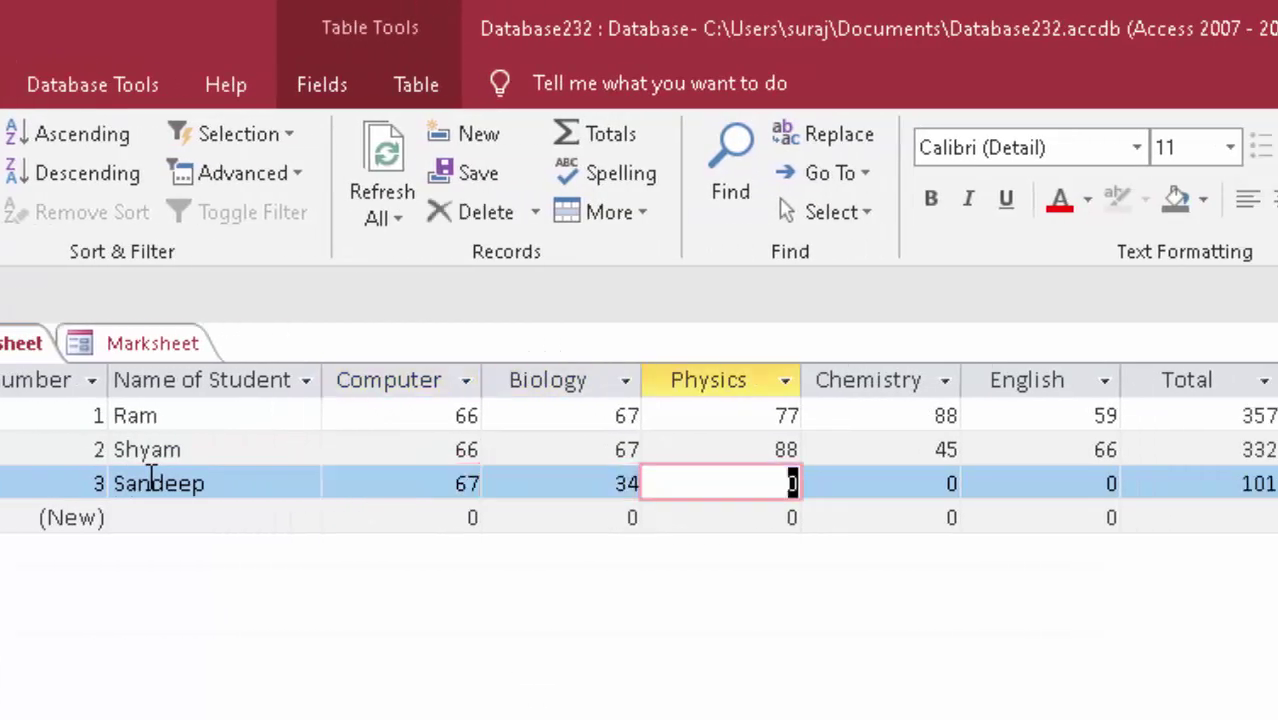
text(23)
key(Tab)
text(45)
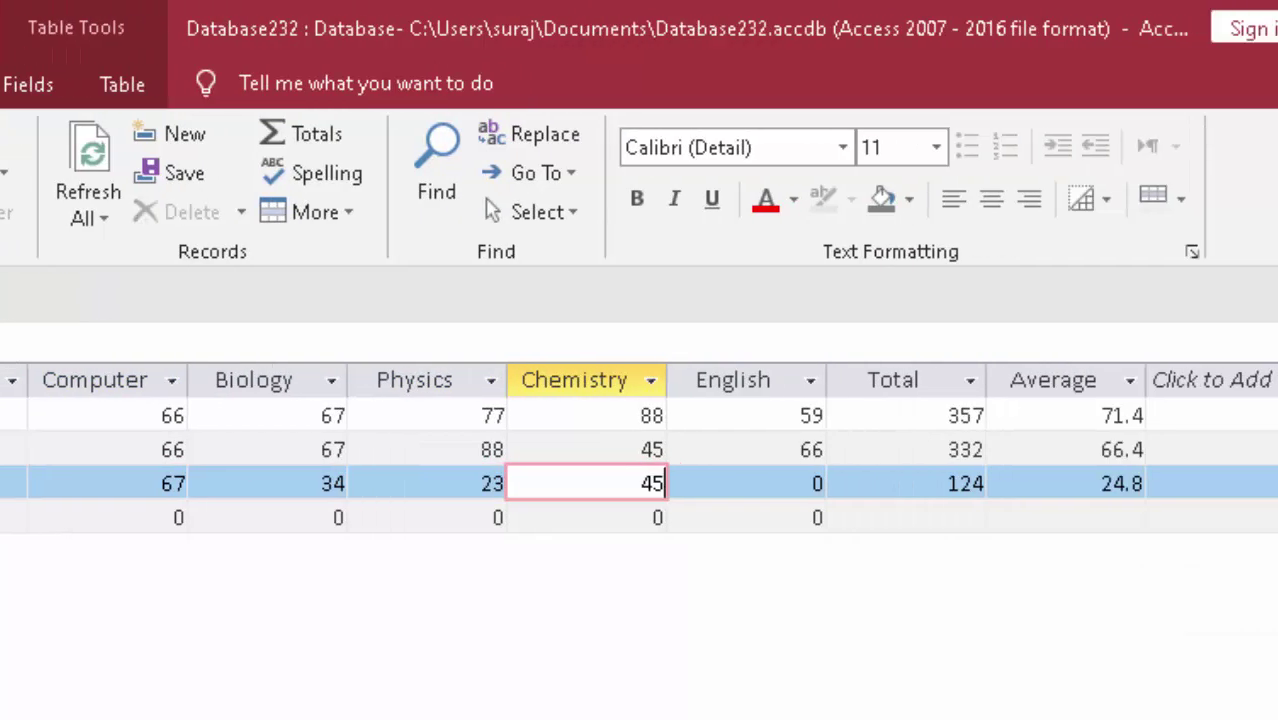
key(Tab)
text(6)
key(Tab)
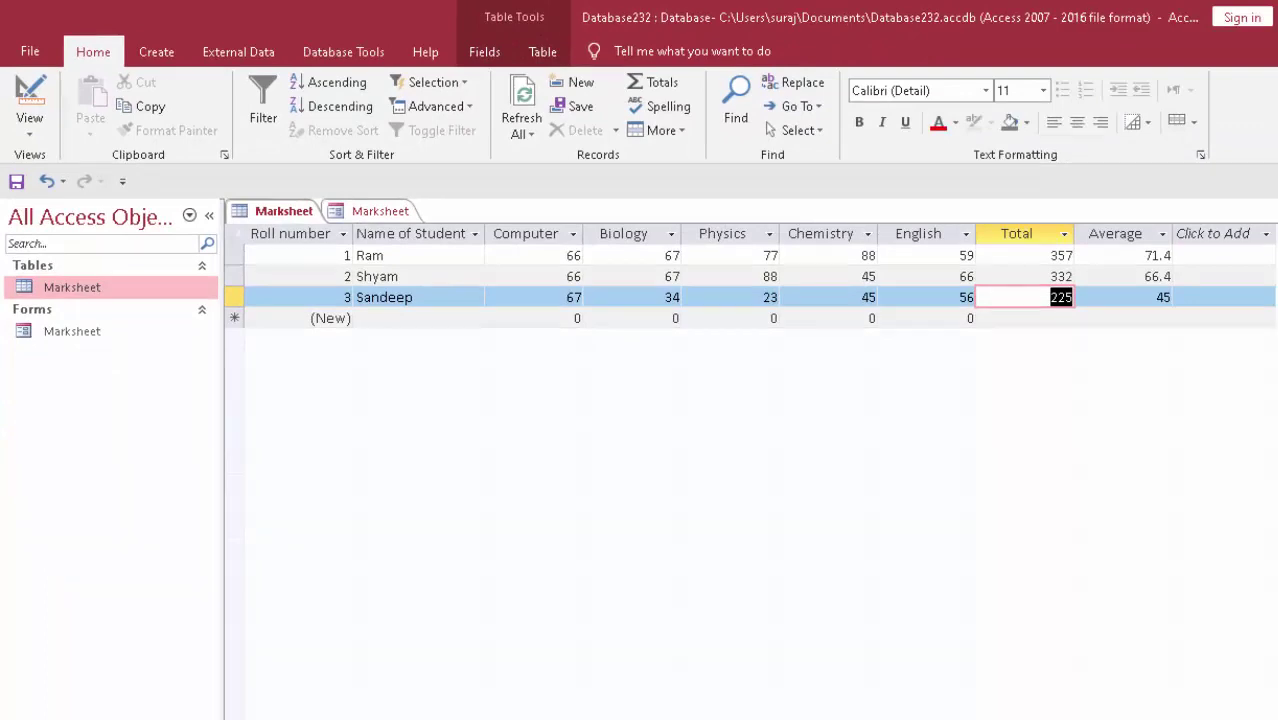
Close the Marksheet table, then show roll number 3 and then roll number 2 on the form
key(ctrl+w)
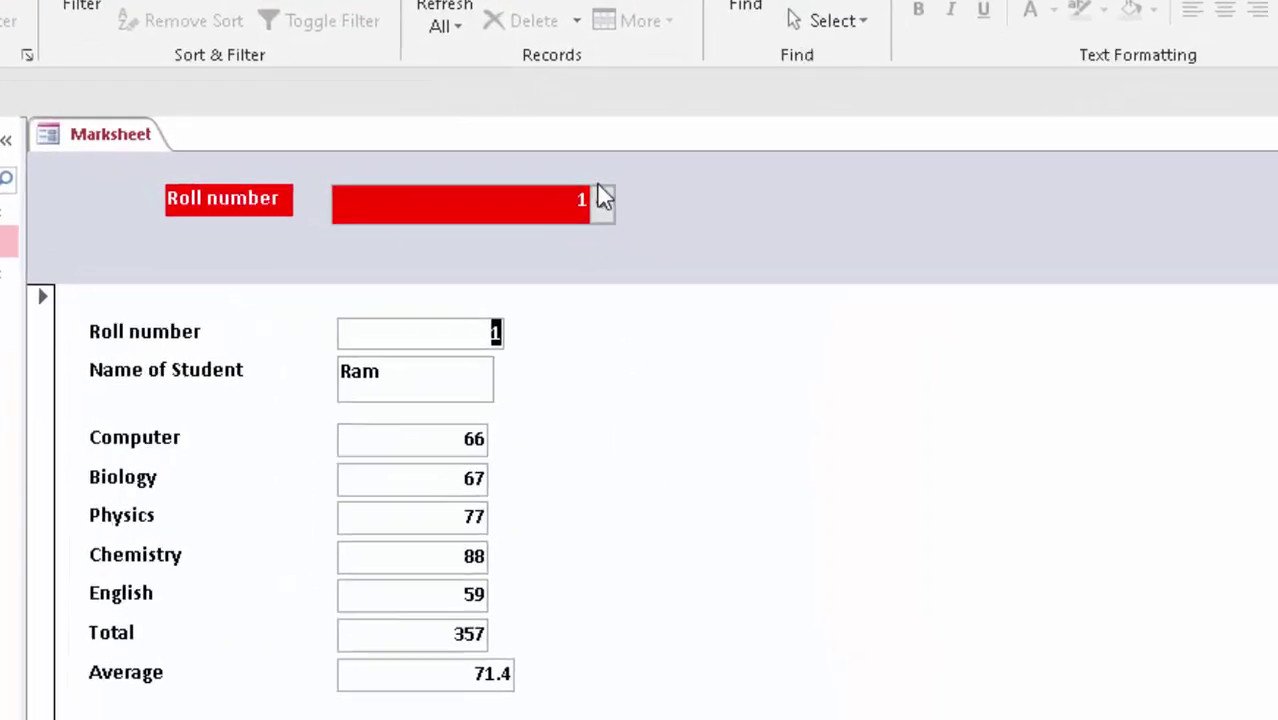
click(593, 200)
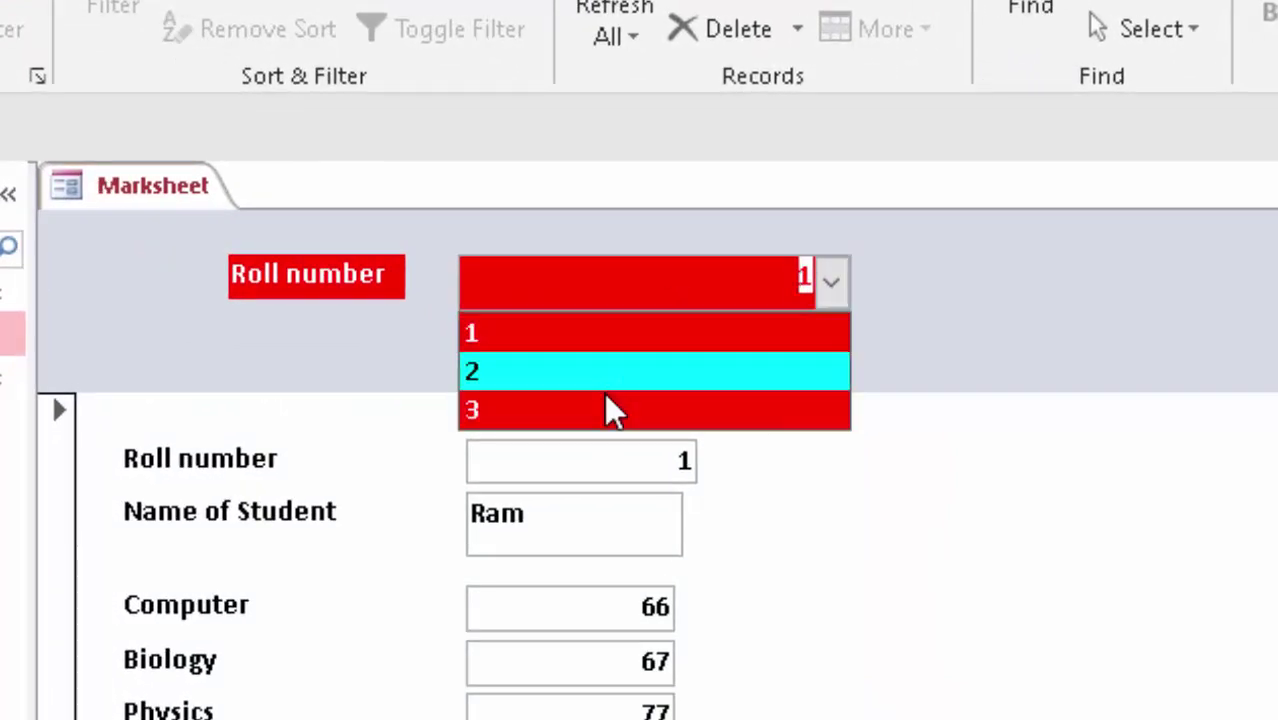
click(605, 410)
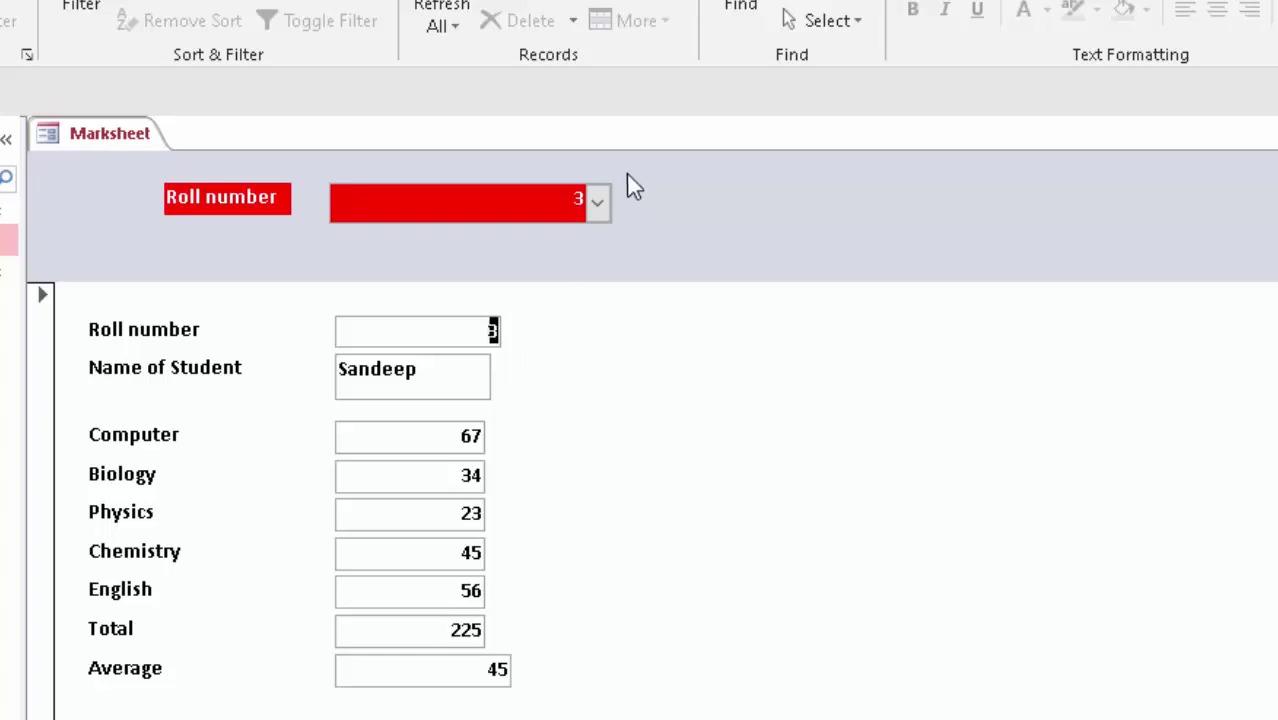
click(598, 203)
click(531, 265)
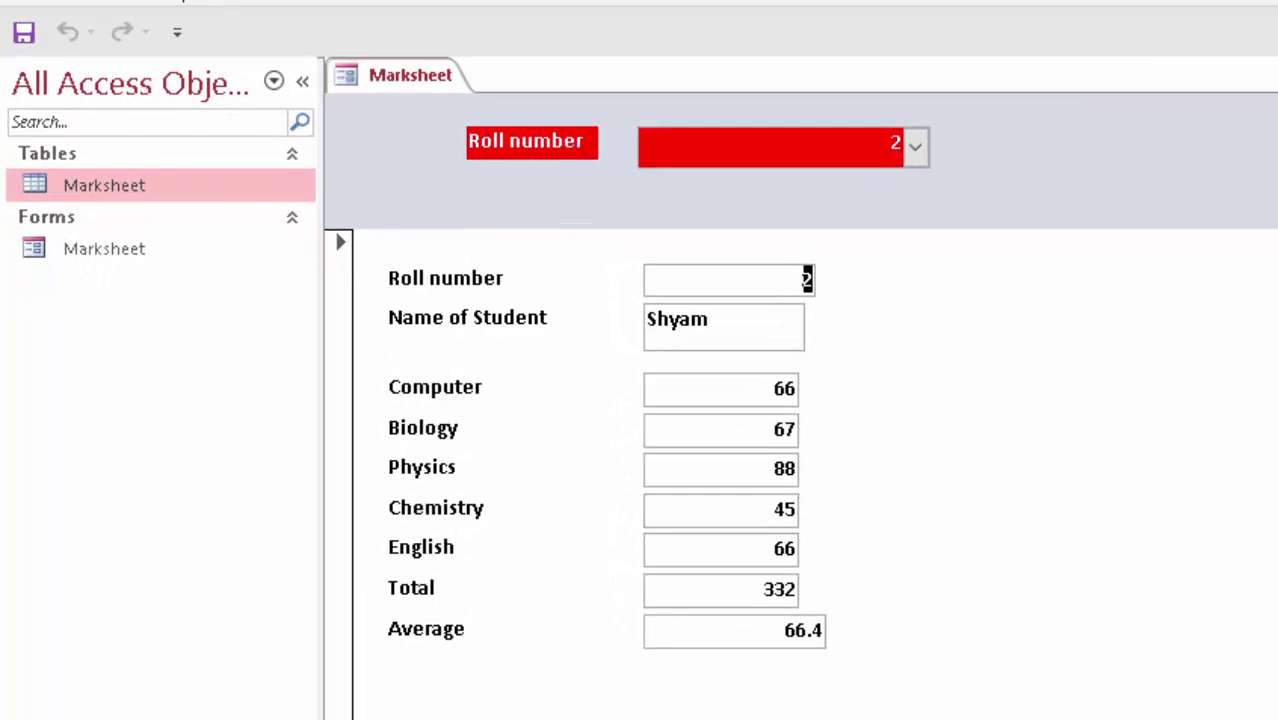
Switch the form to Design View, shorten the Form Header and widen the Name of Student box
click(70, 2)
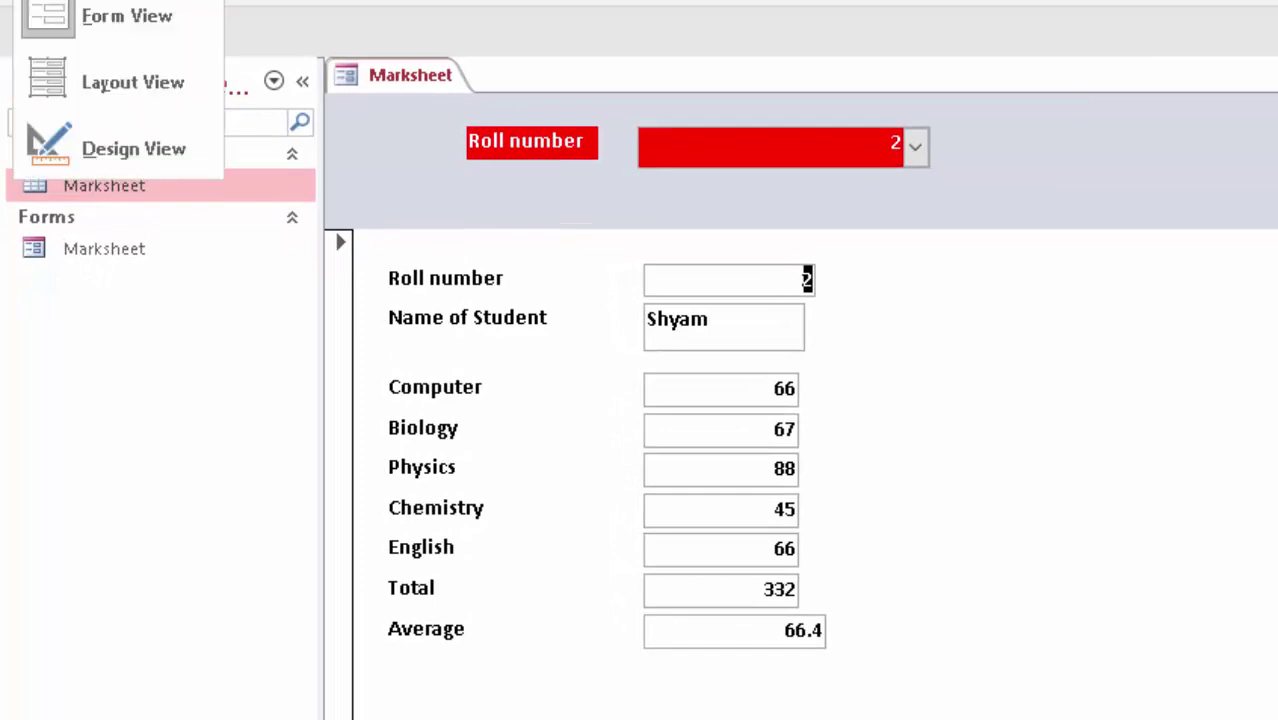
click(126, 153)
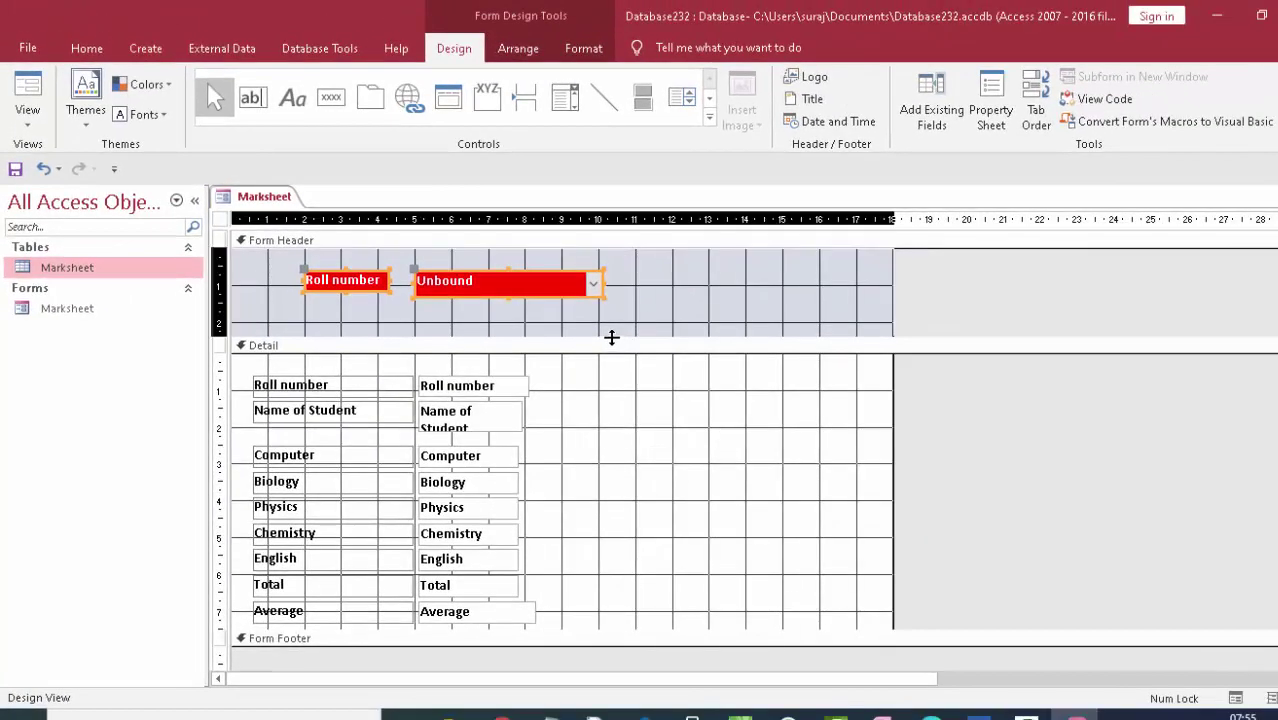
drag(669, 331, 681, 310)
click(991, 108)
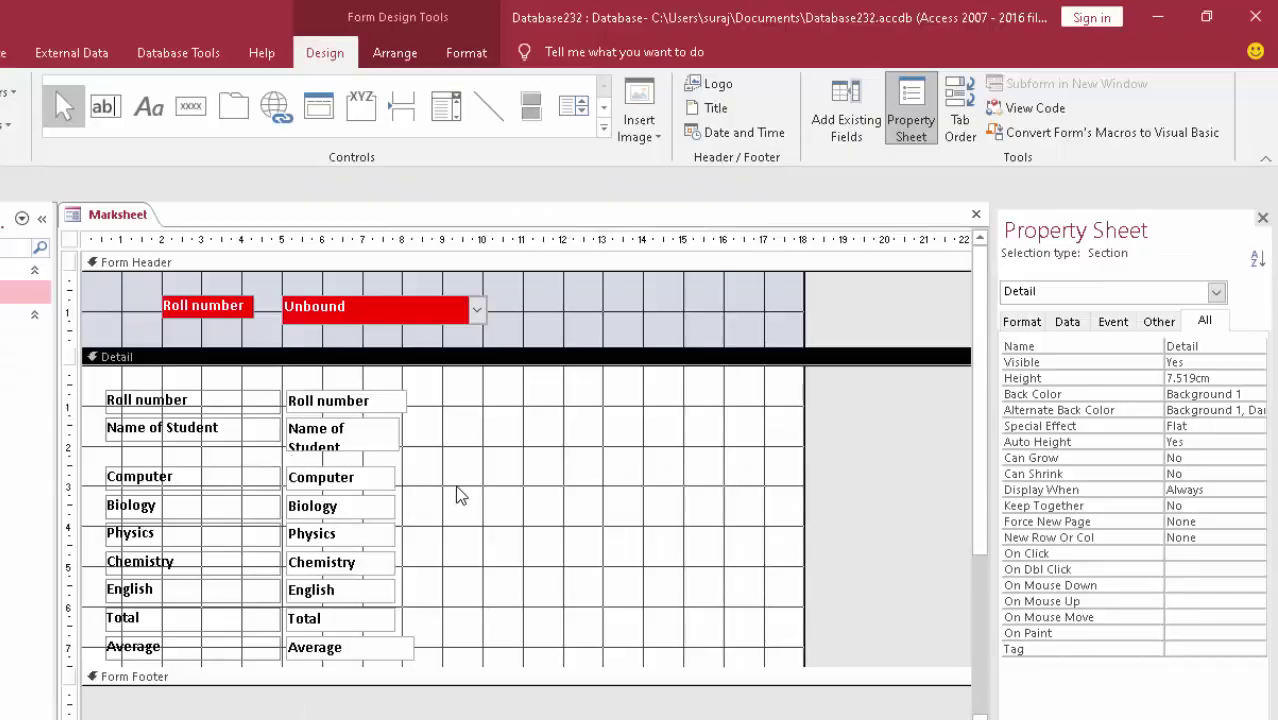
click(390, 446)
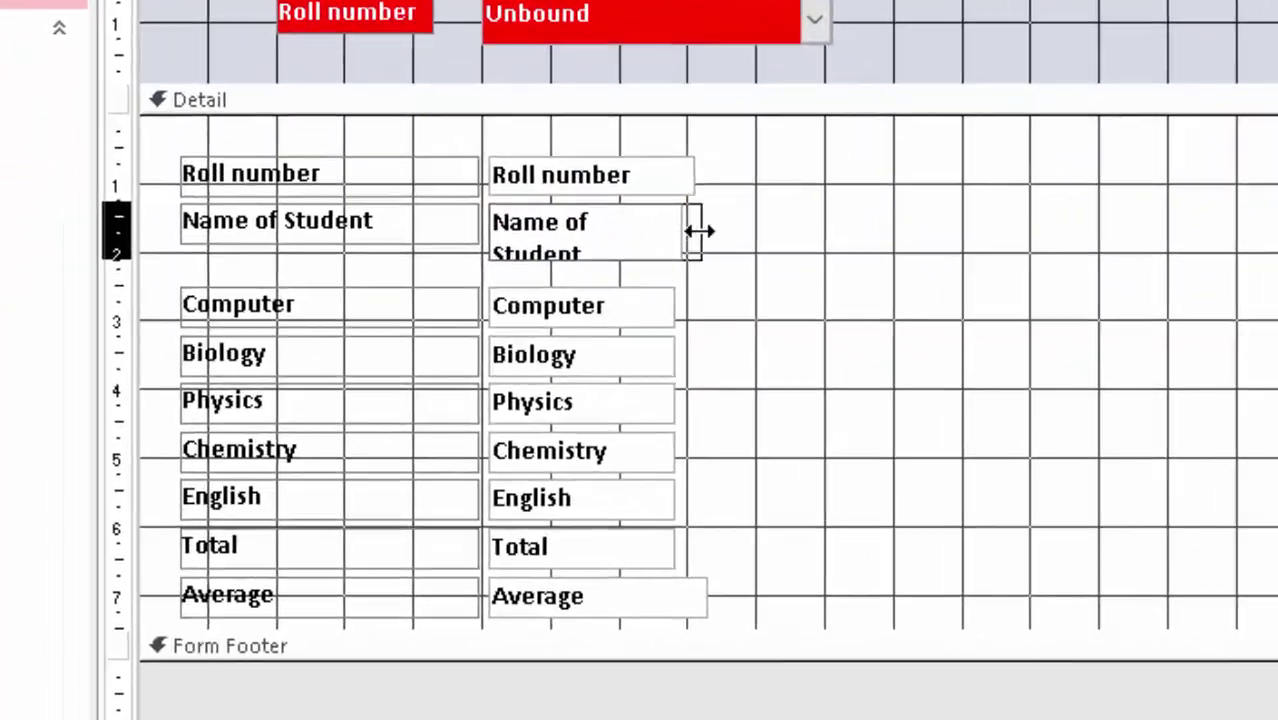
drag(420, 421, 449, 423)
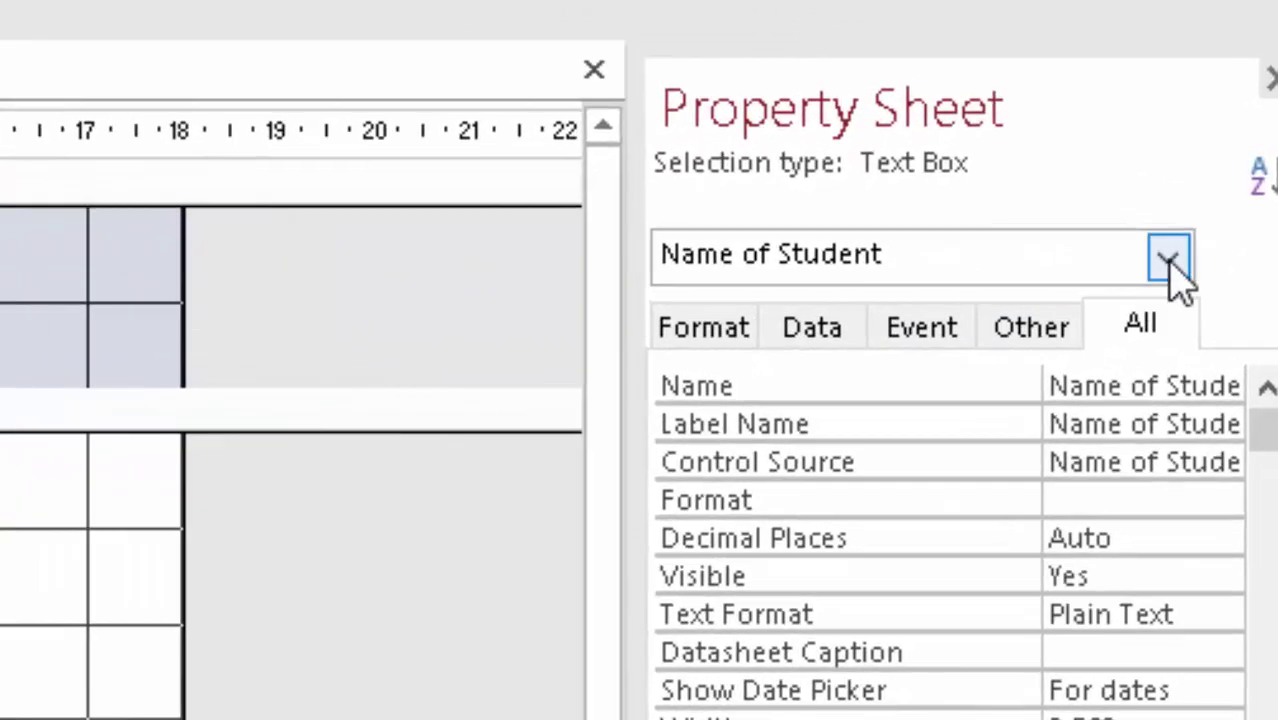
click(1230, 286)
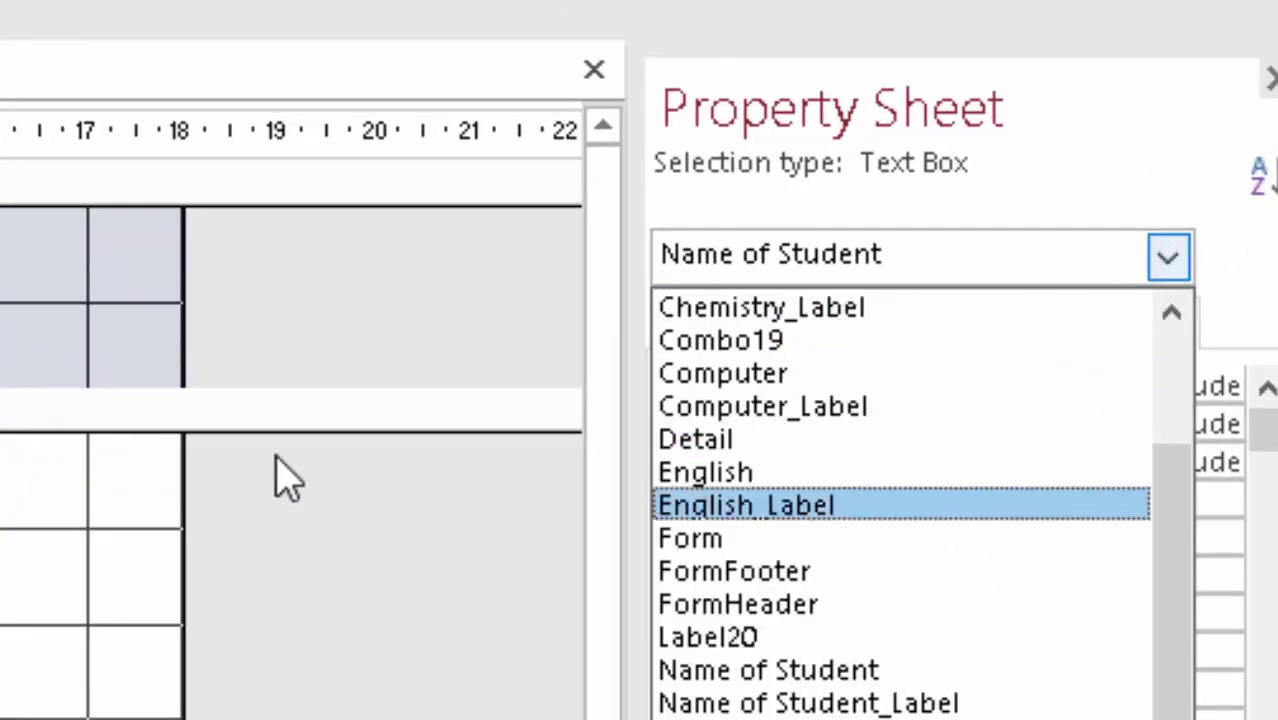
Set the Form's Pop Up property to Yes and narrow the form to about 14.5 cm
click(385, 478)
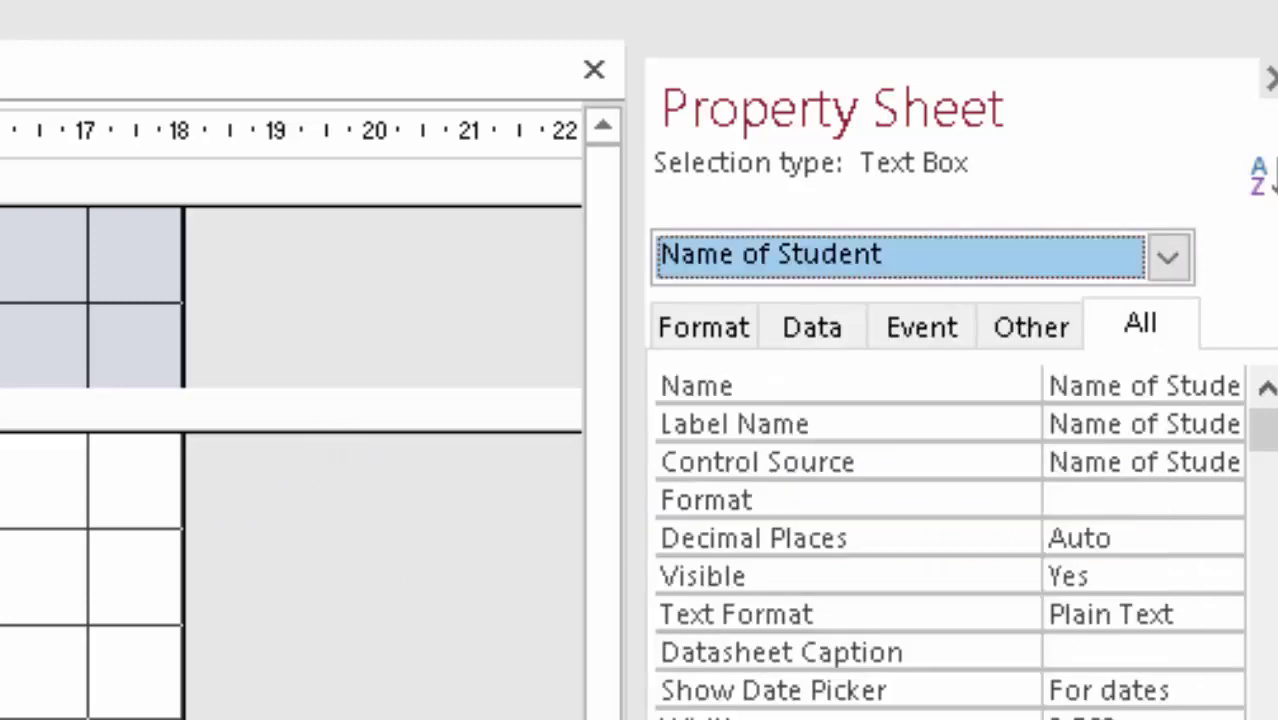
click(328, 566)
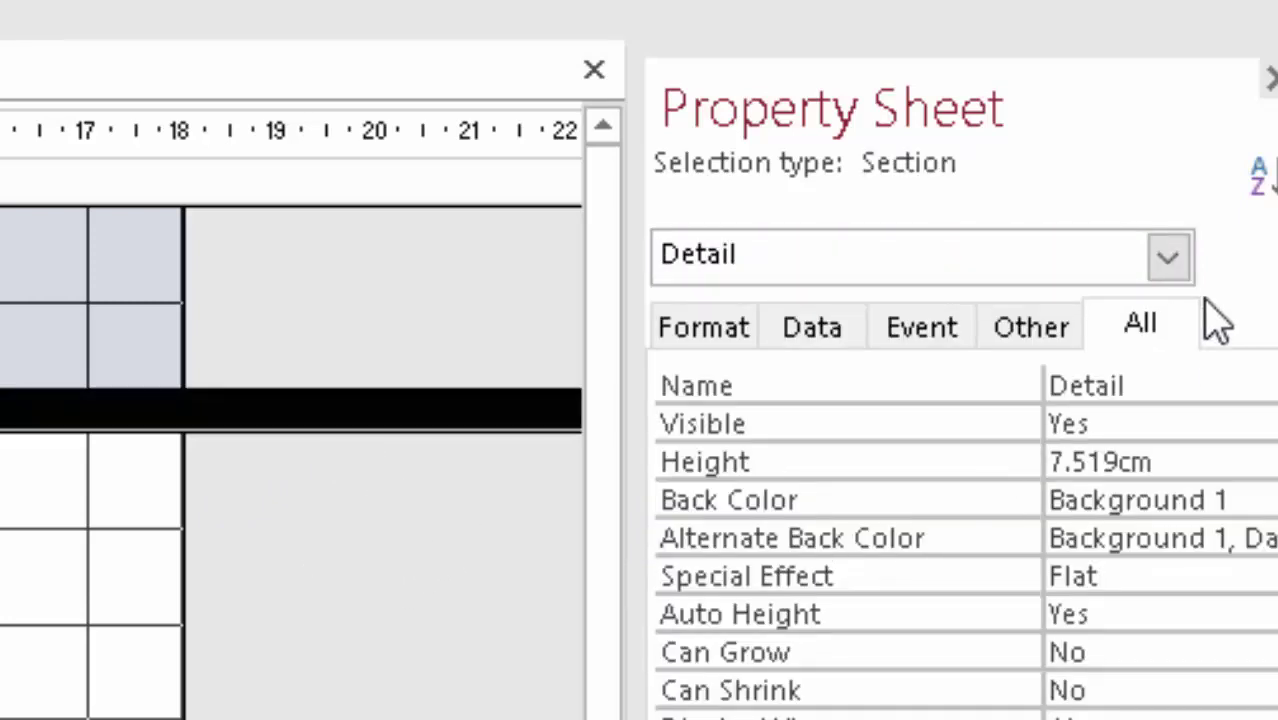
click(1172, 272)
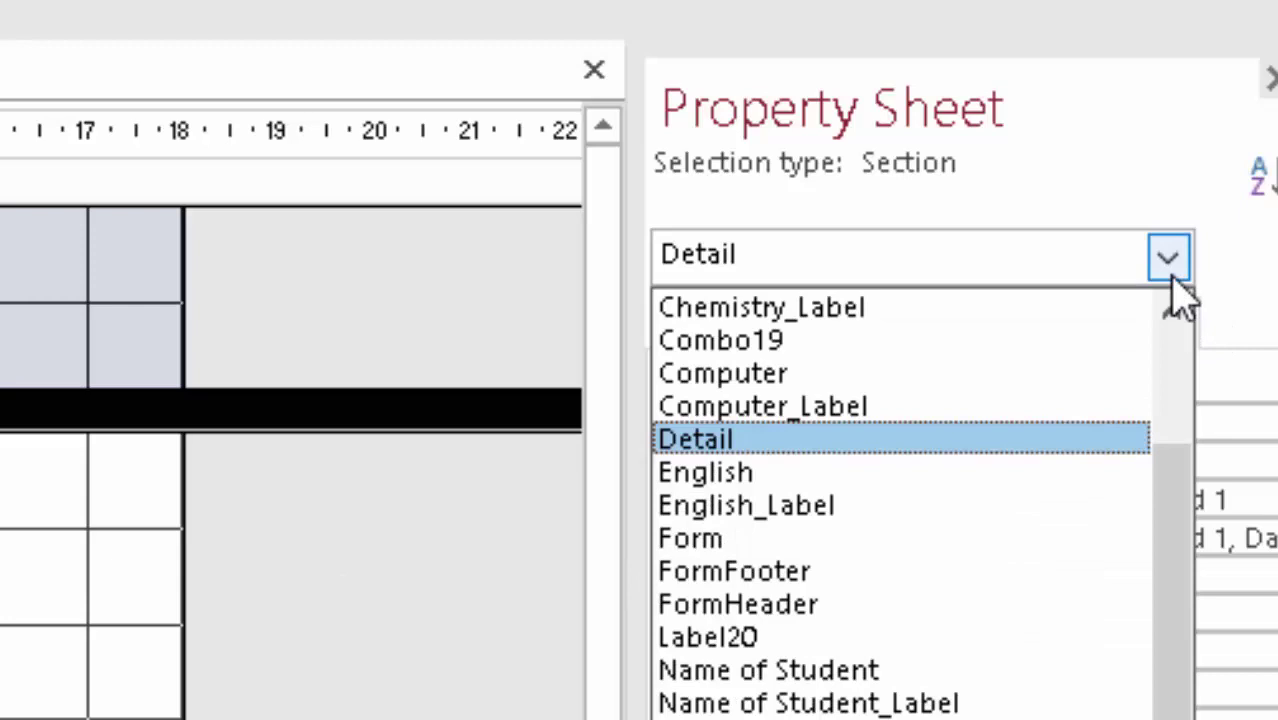
key(Down)
key(Down)
key(Down)
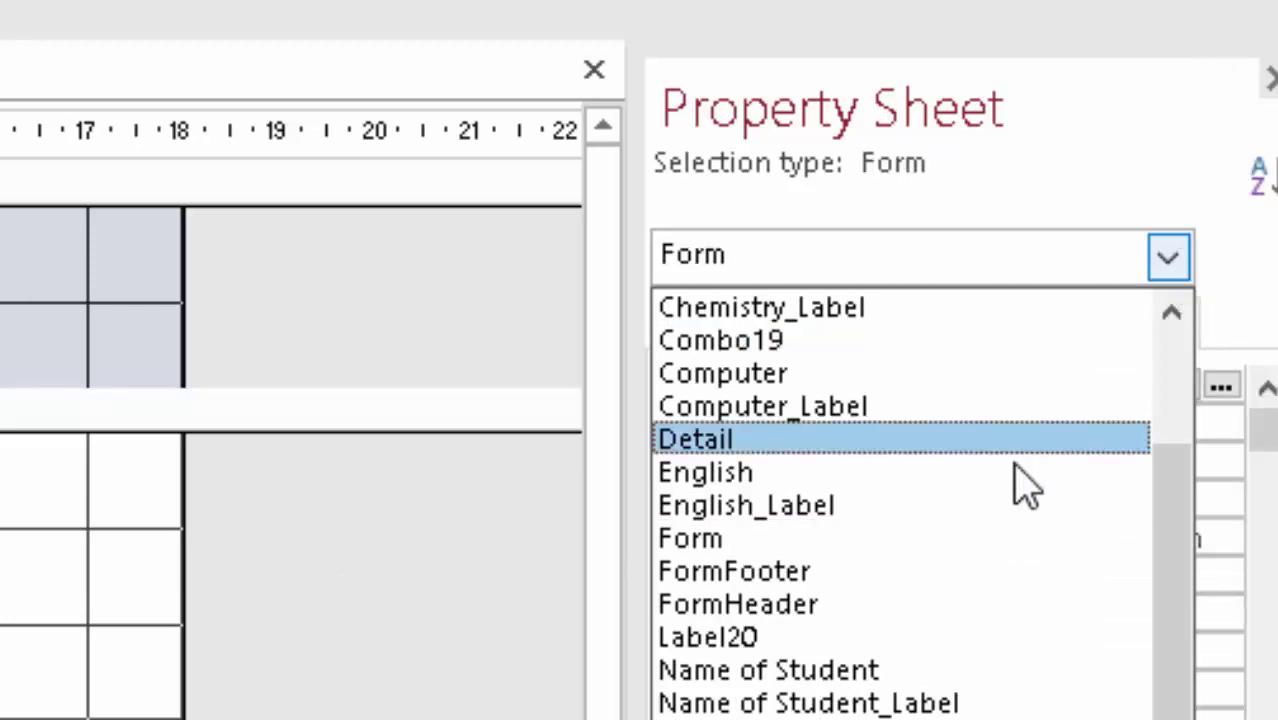
click(1022, 545)
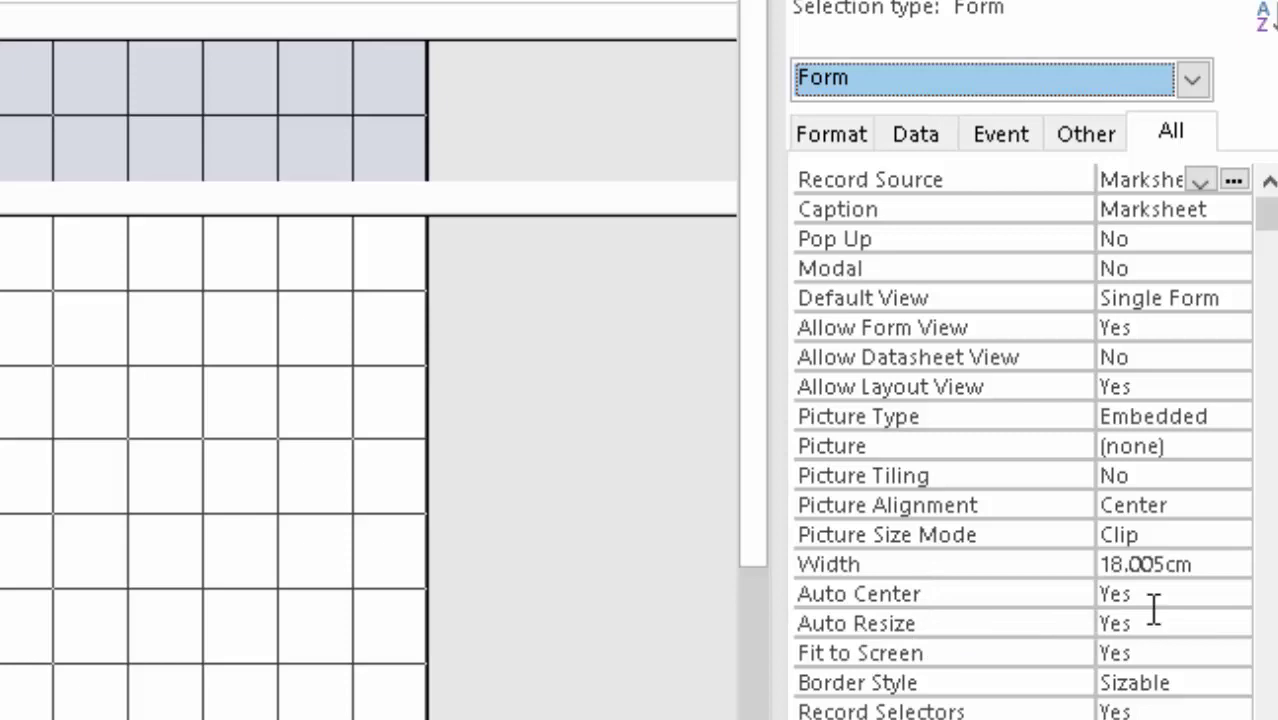
click(1143, 239)
click(1233, 241)
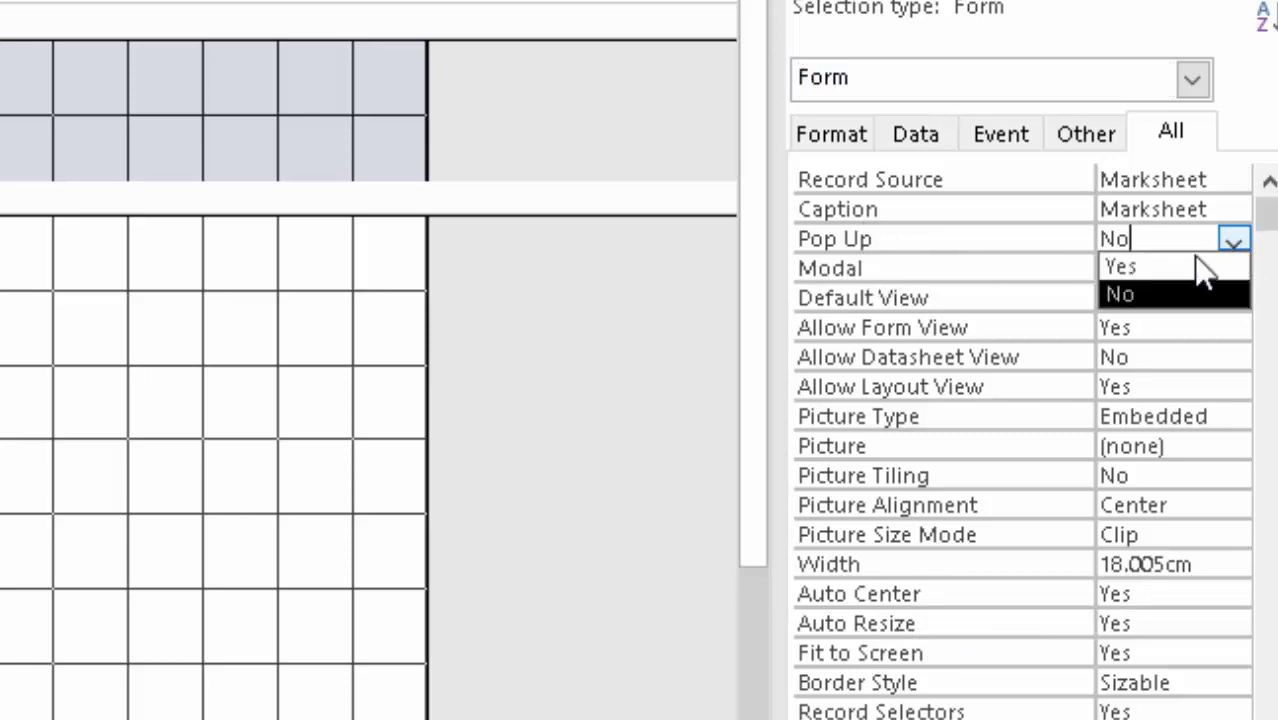
click(1175, 266)
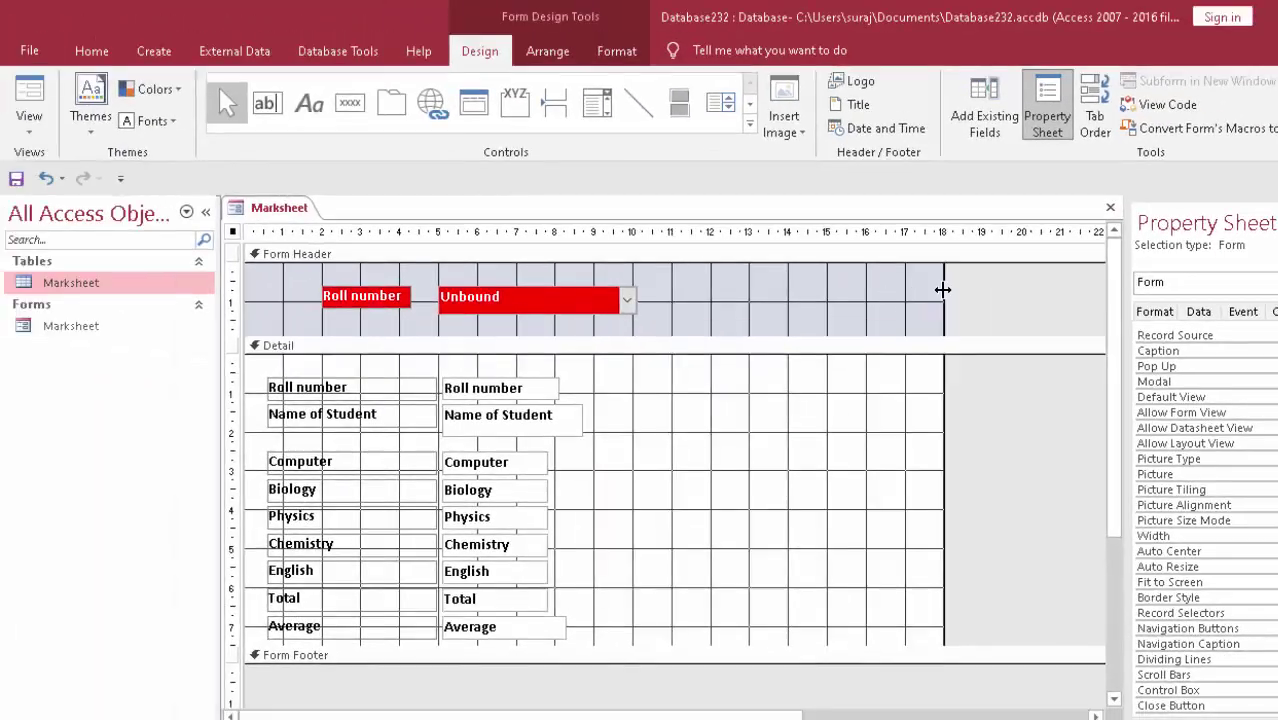
drag(944, 288, 806, 320)
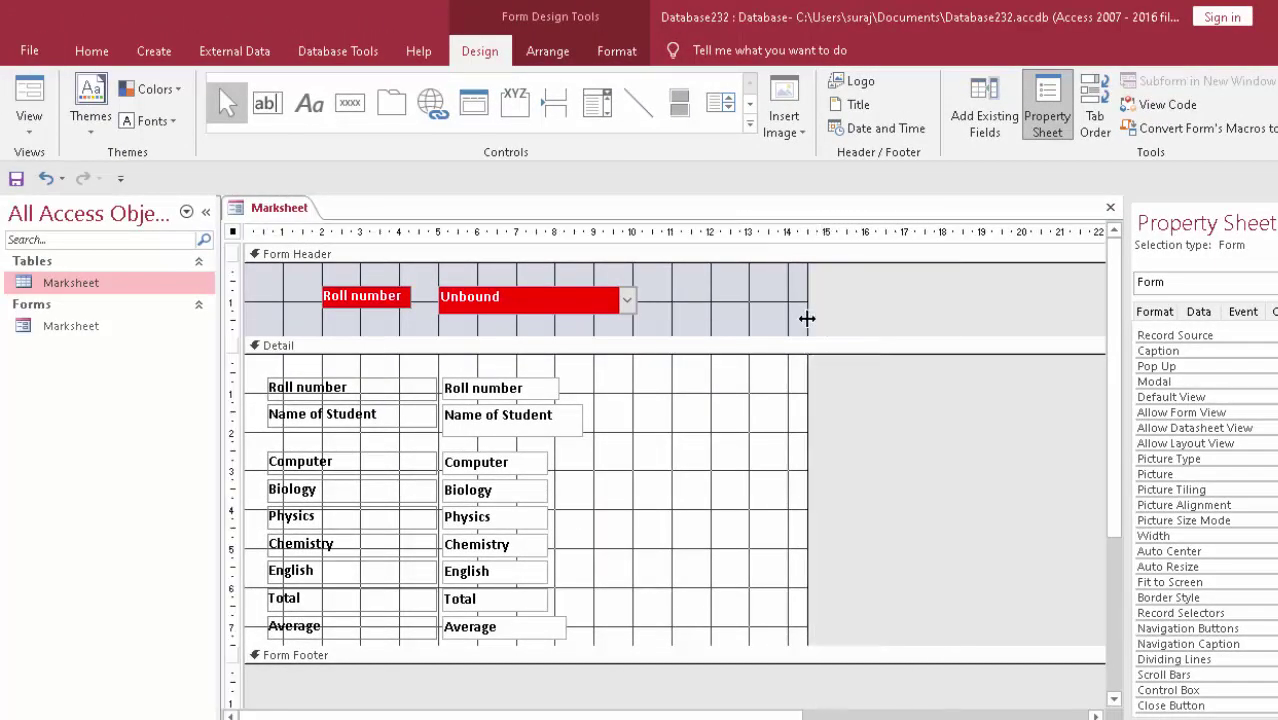
Open the Marksheet form in Form View, then move the pop-up window up and enlarge it
click(29, 95)
drag(563, 245, 623, 119)
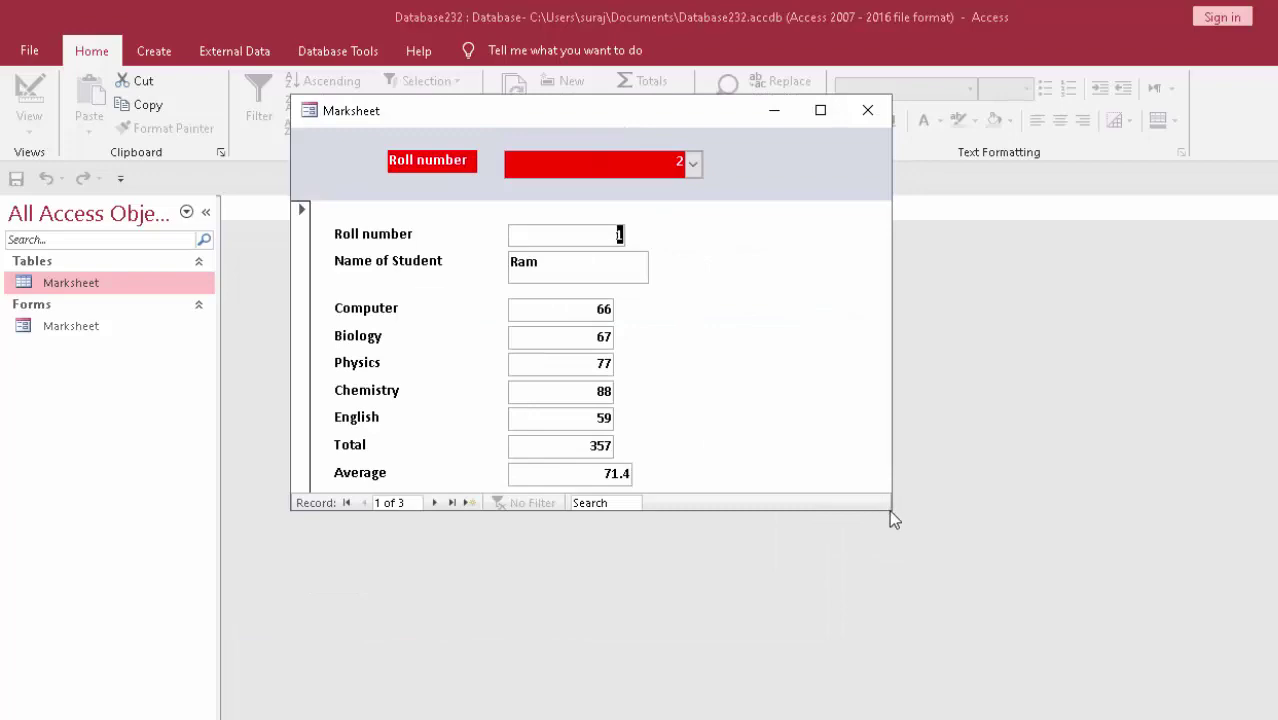
drag(889, 510, 907, 582)
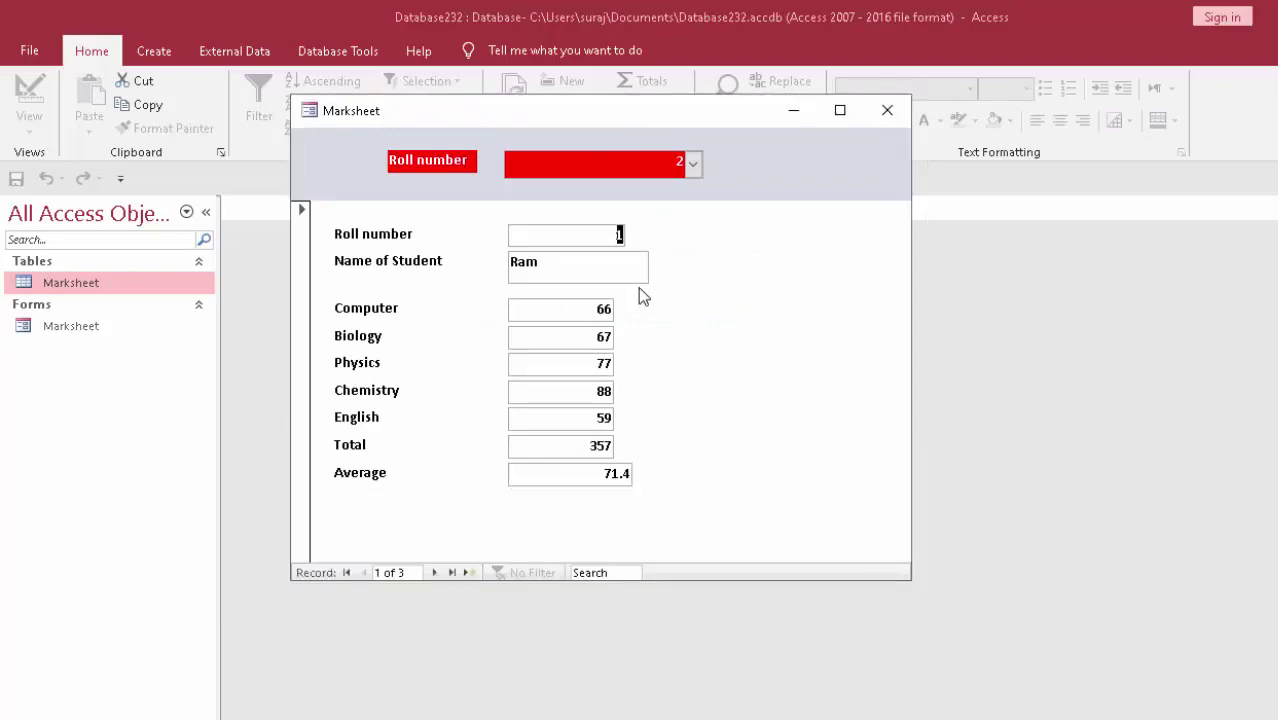
Show the student with roll number 3, then close the form and save its design changes
click(693, 163)
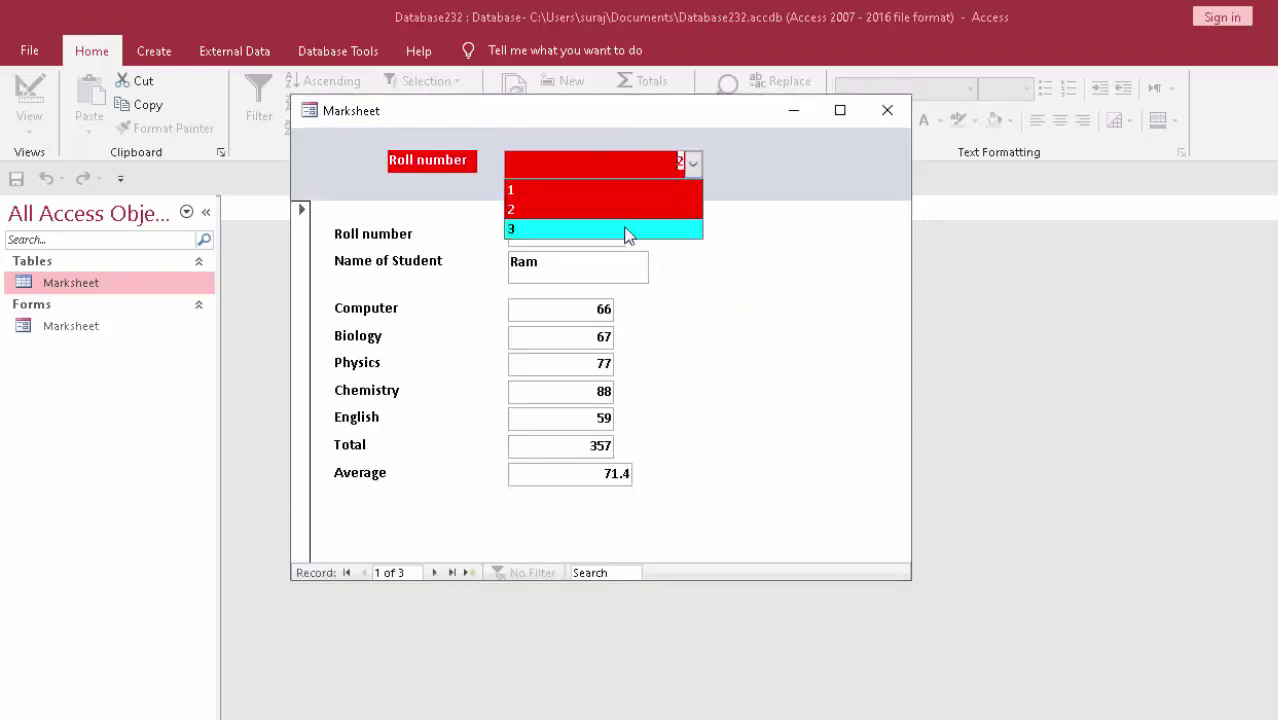
click(627, 229)
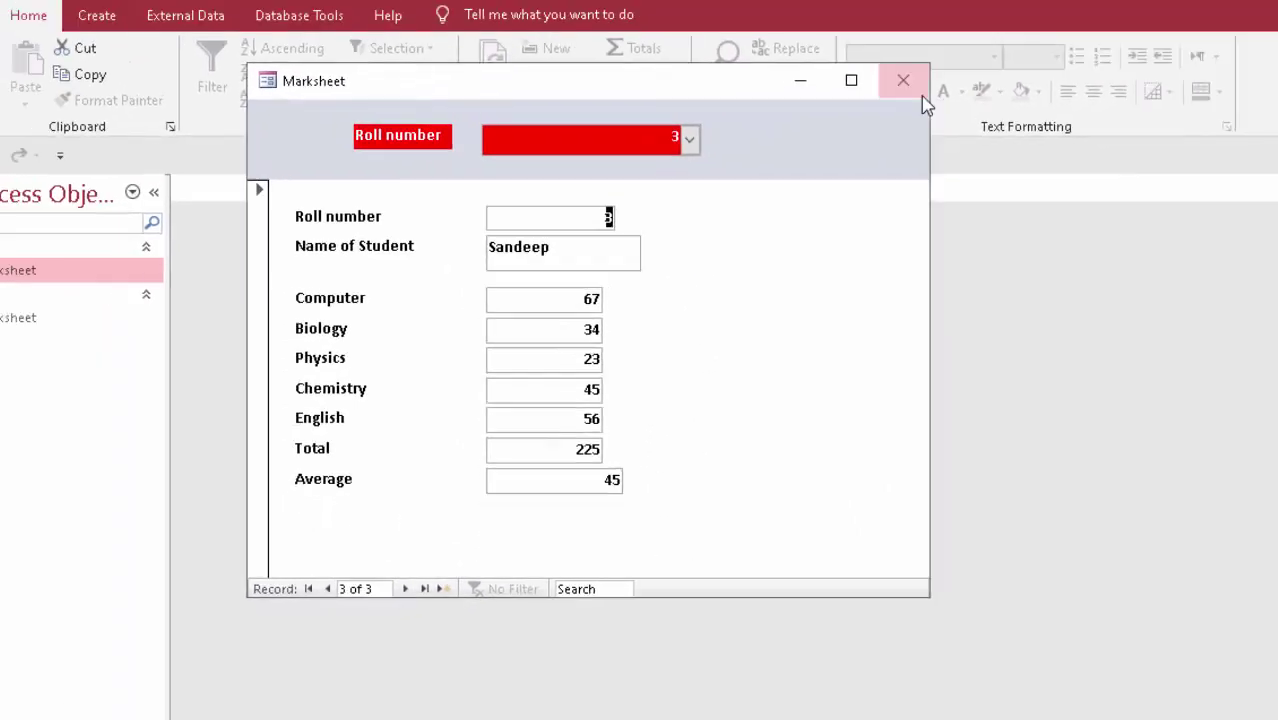
click(855, 106)
click(604, 426)
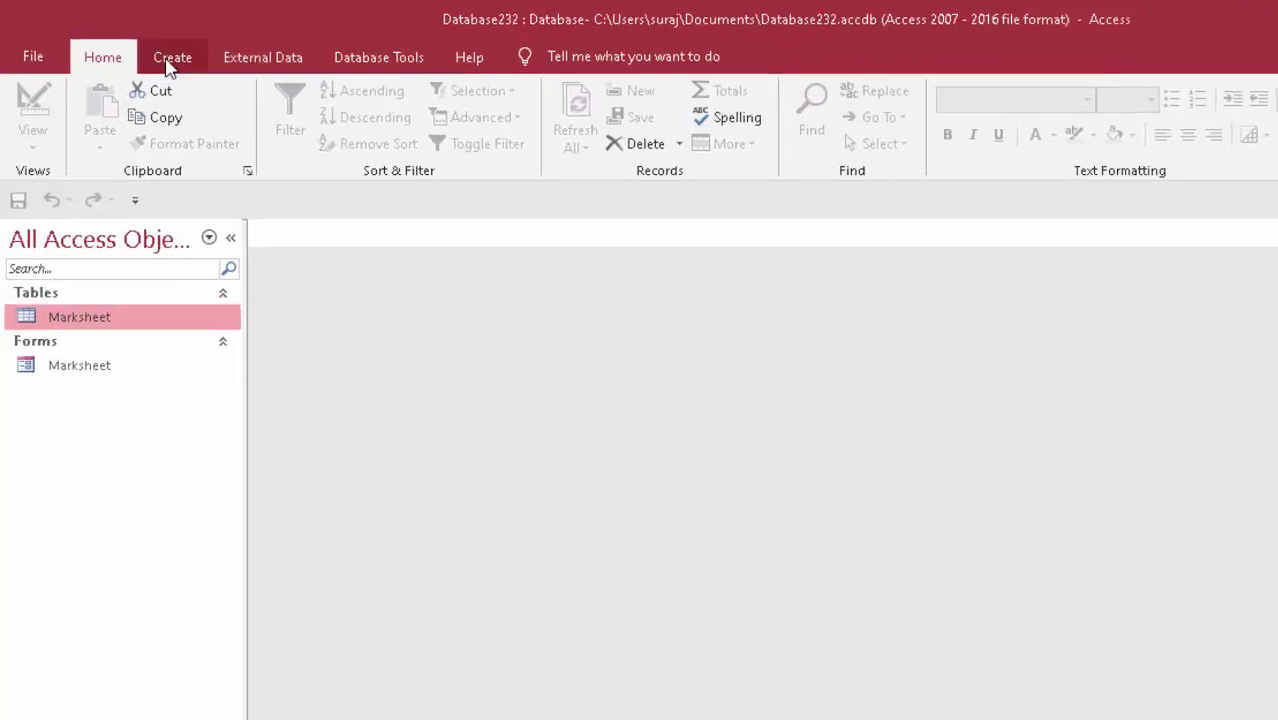
Start a new query design on the Marksheet table and drag all its fields into the grid
click(148, 49)
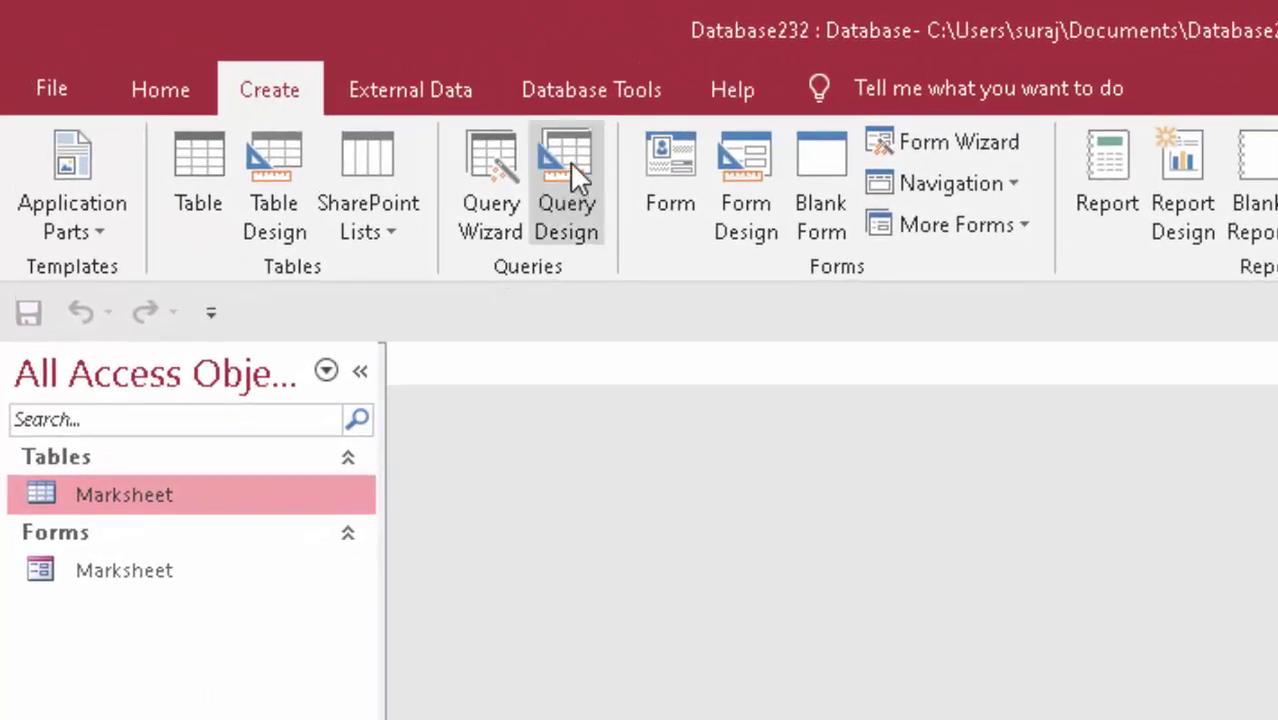
click(569, 165)
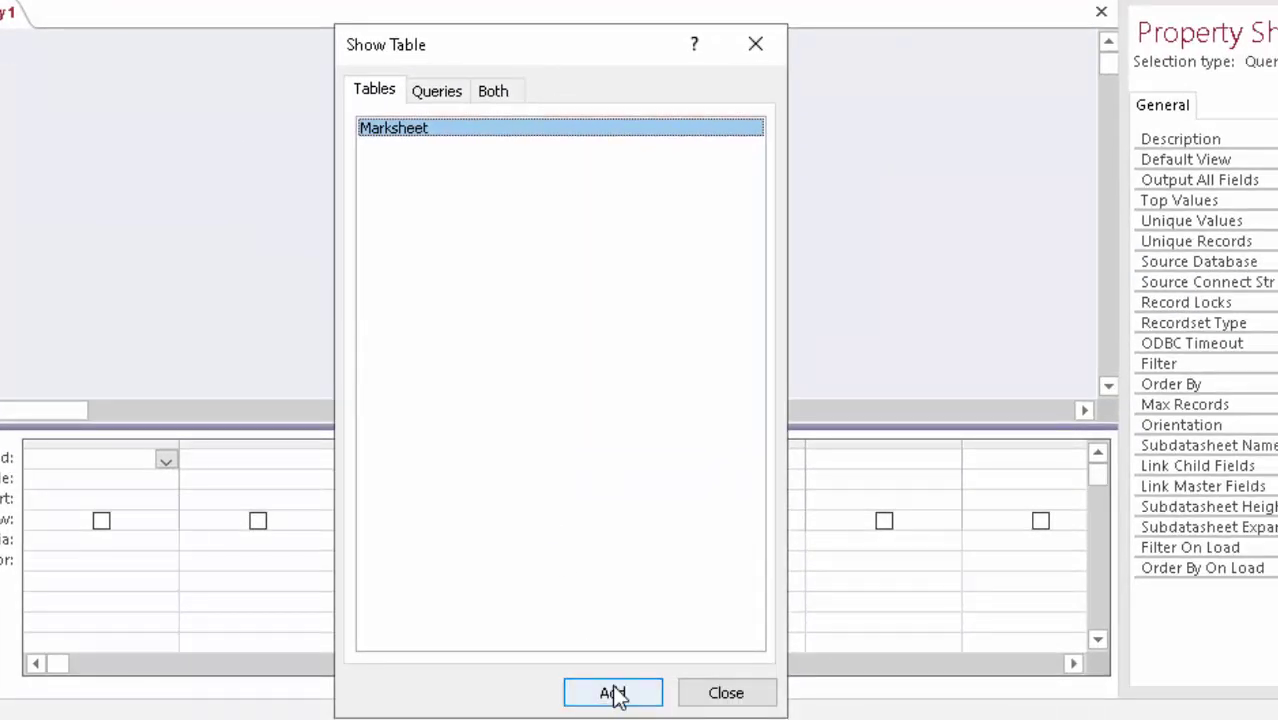
click(482, 100)
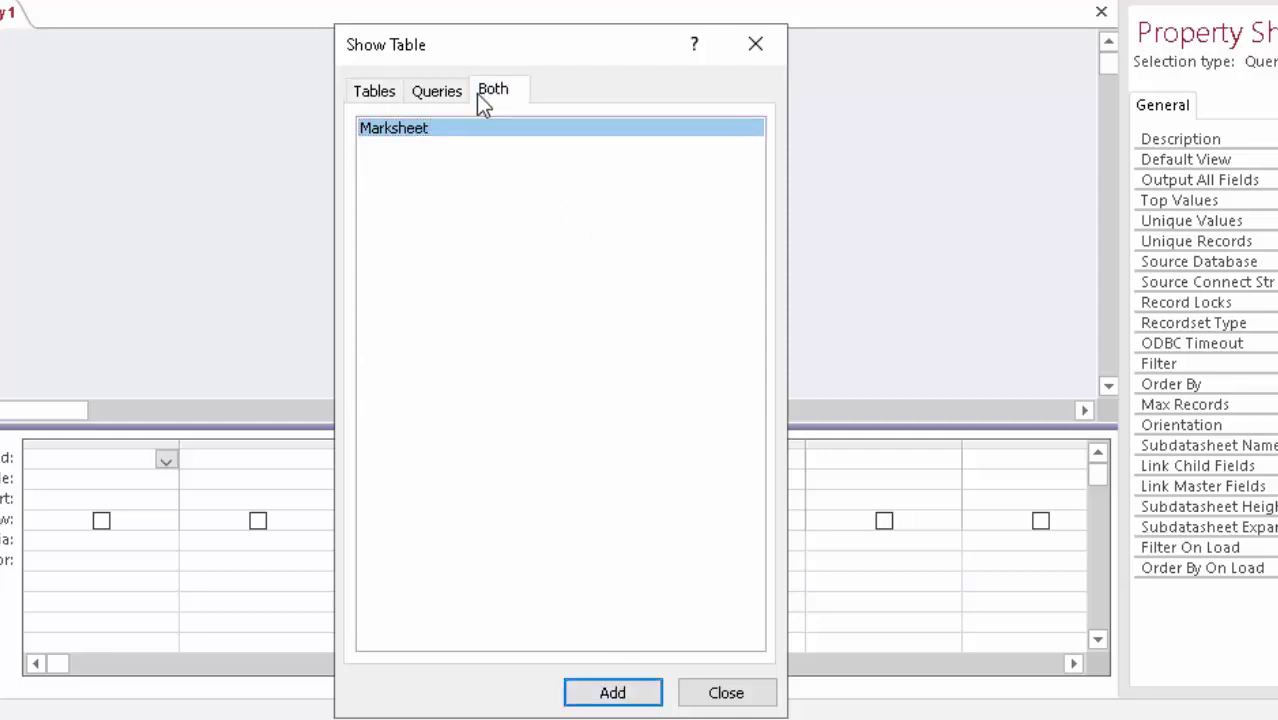
click(432, 96)
click(384, 93)
click(438, 96)
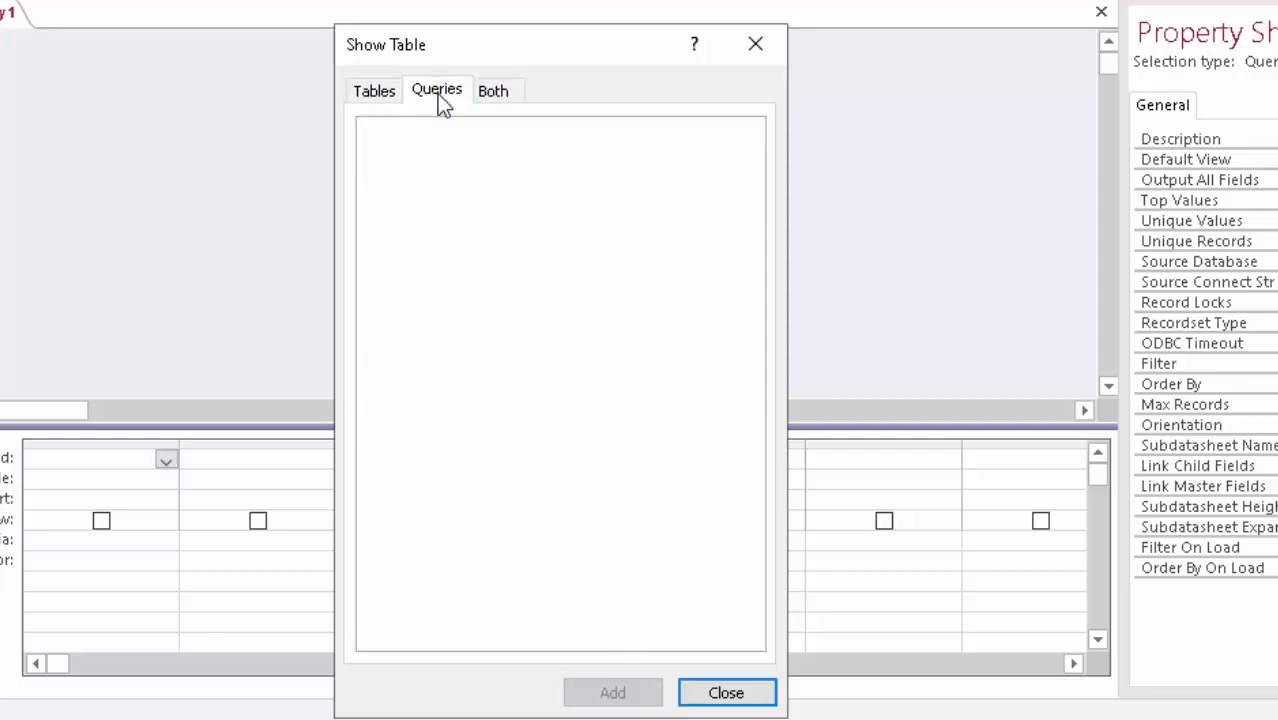
click(492, 88)
click(630, 690)
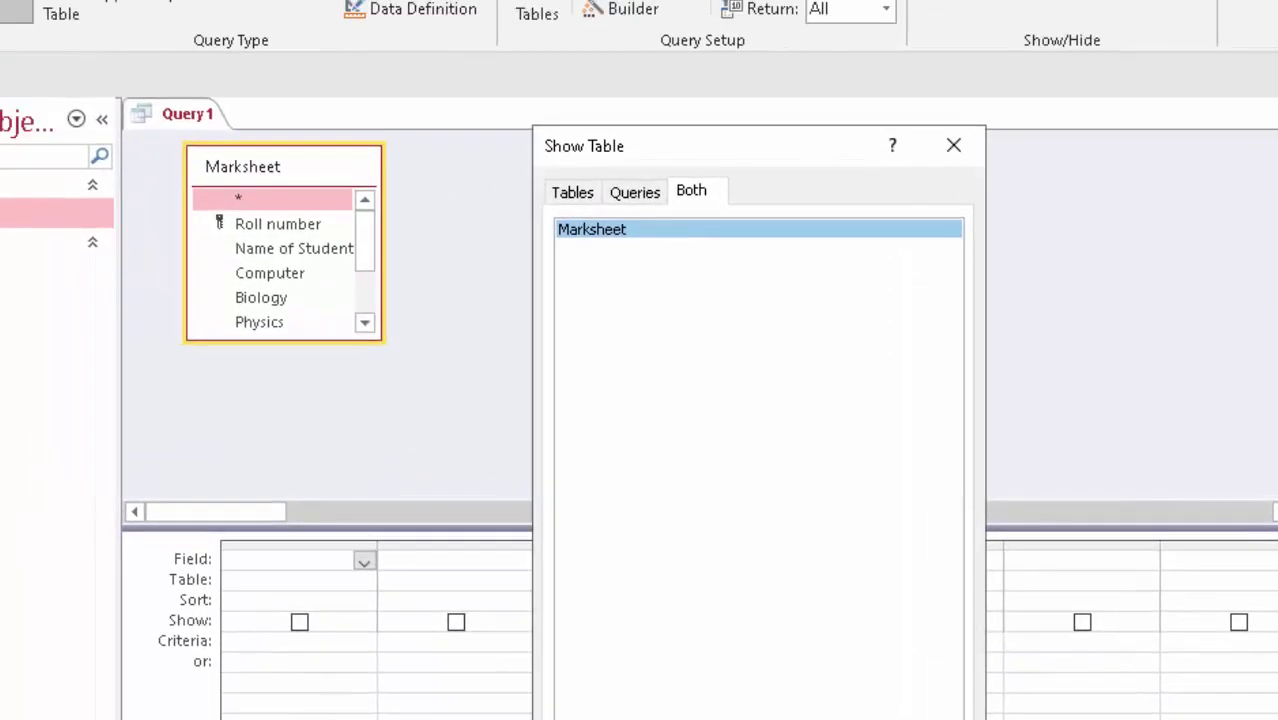
key(Escape)
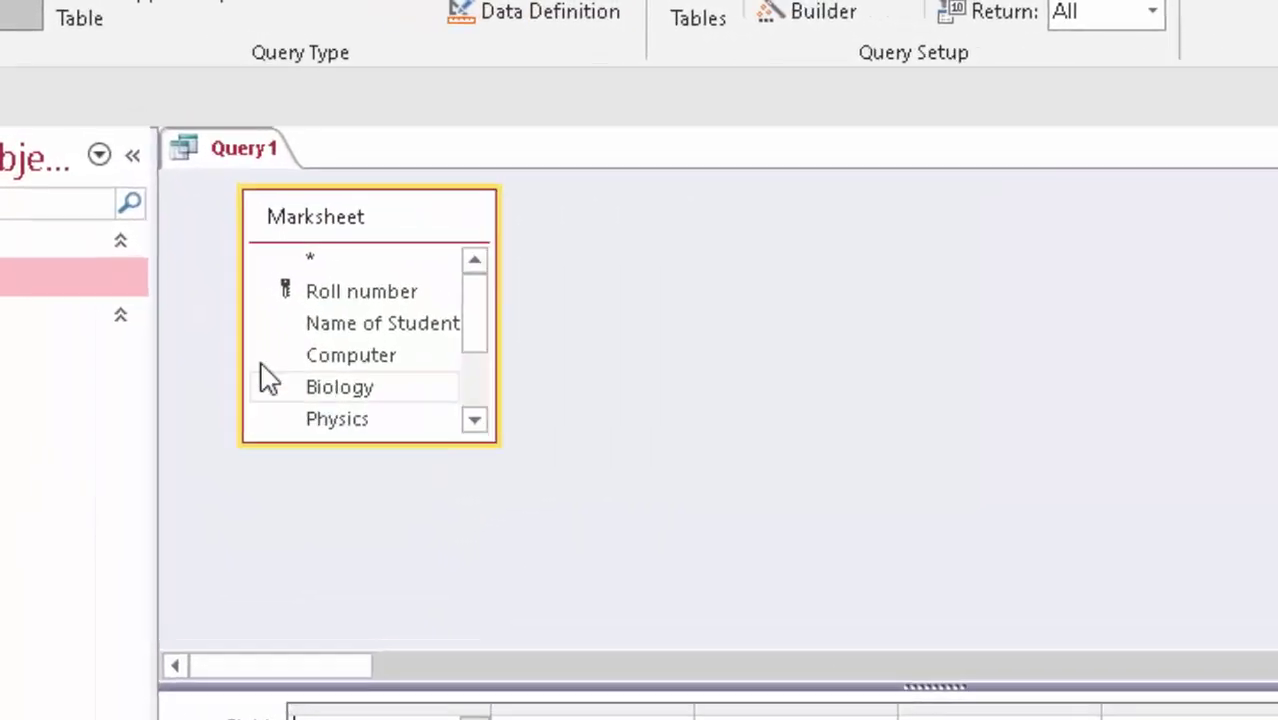
double_click(505, 300)
mouse_move(490, 368)
mouse_down()
mouse_move(368, 640)
mouse_move(362, 630)
mouse_up()
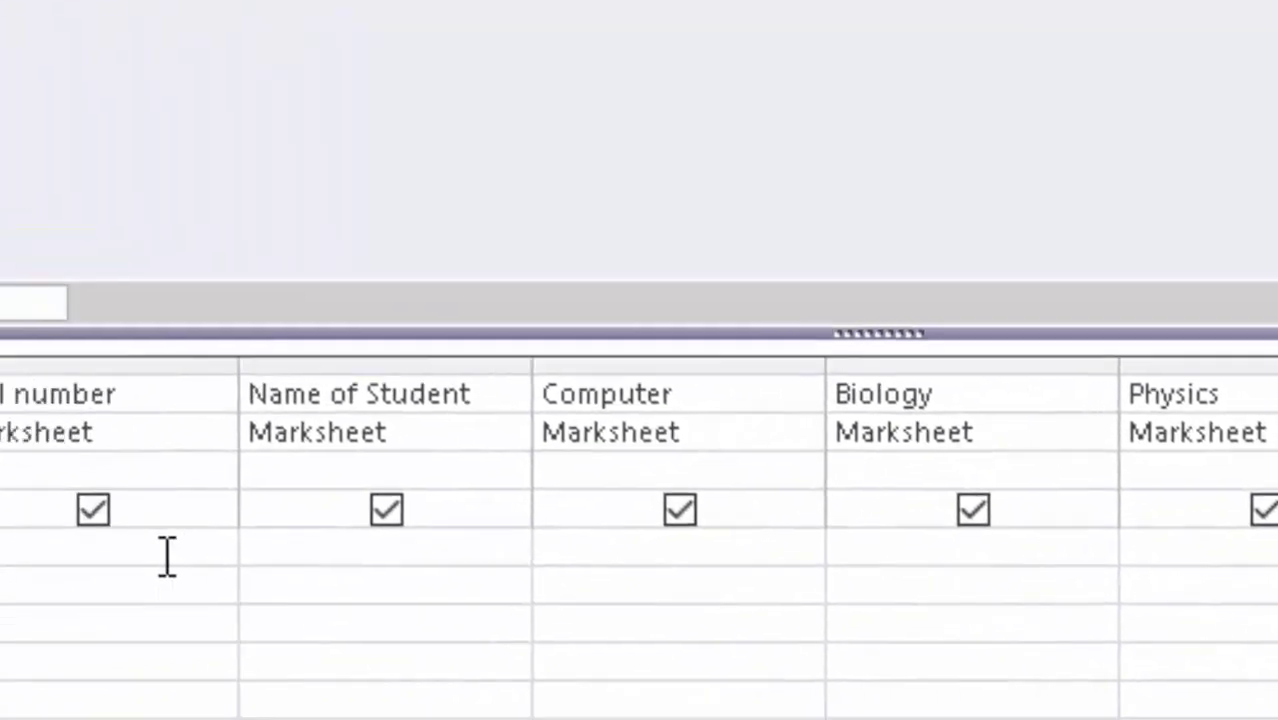
Enter [Forms]![Marksheet]![Roll number] as the Roll number criterion using IntelliSense suggestions
click(350, 540)
text(f)
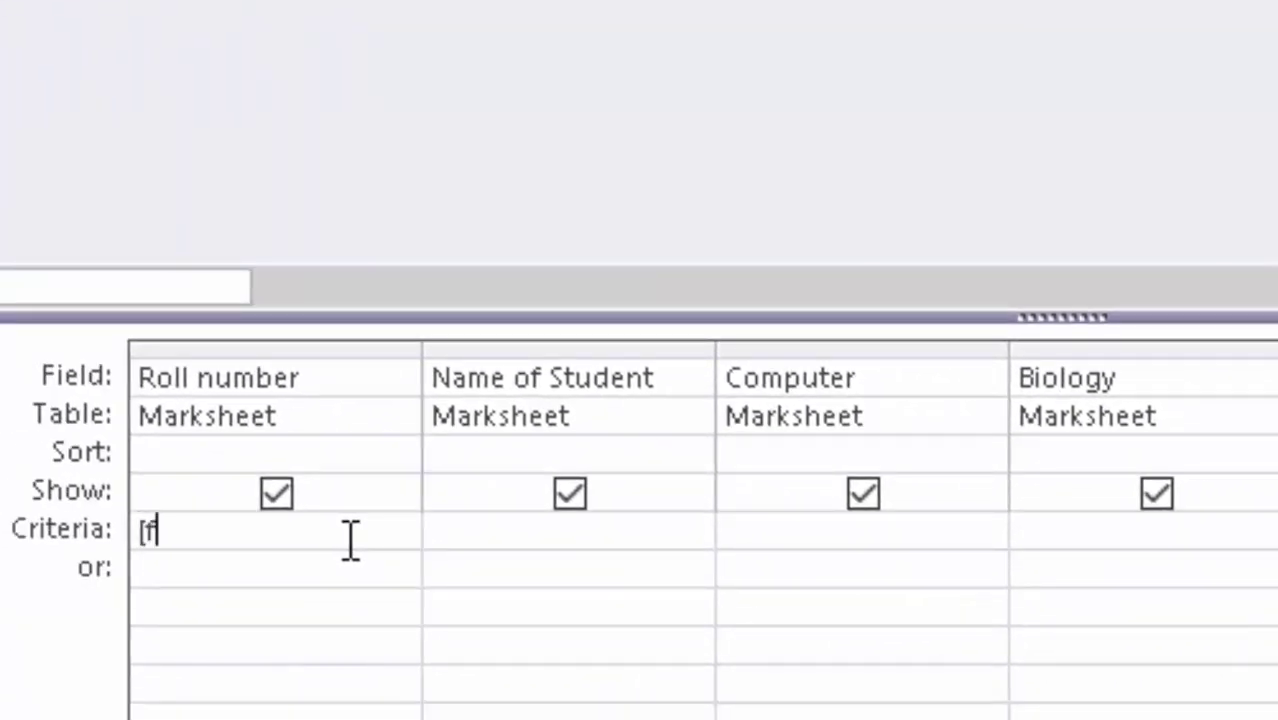
key(Tab)
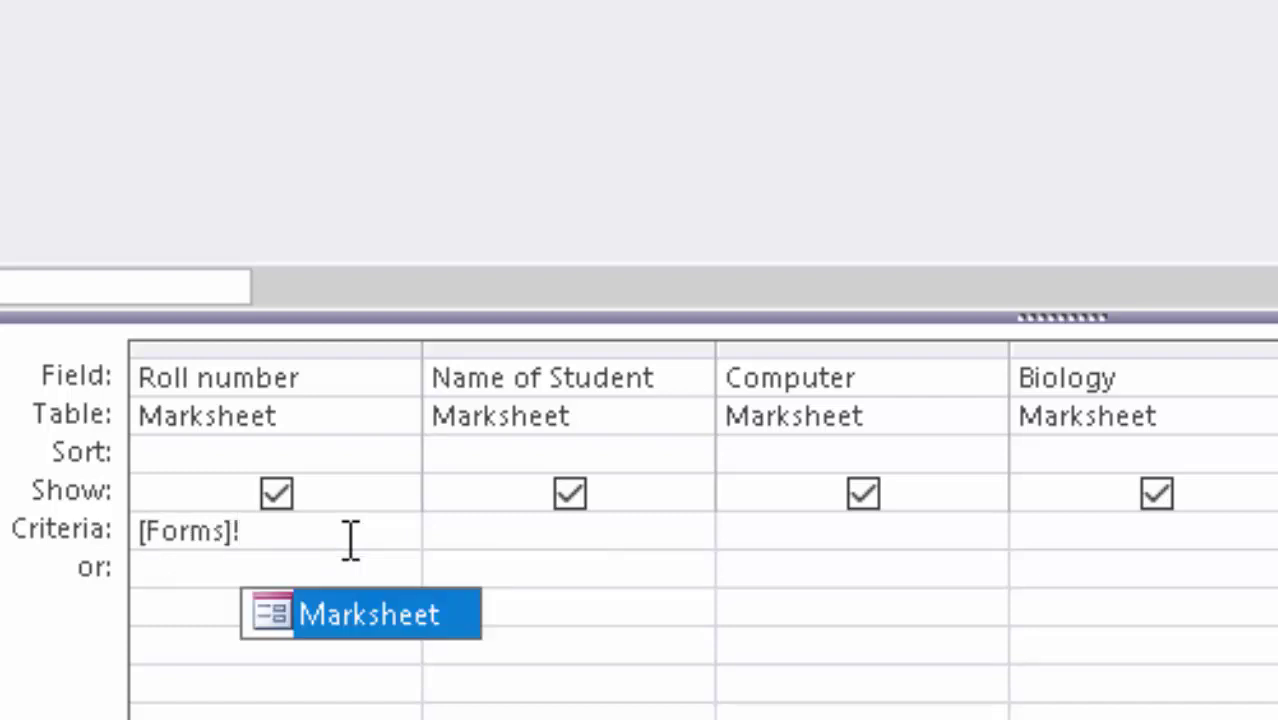
key(Tab)
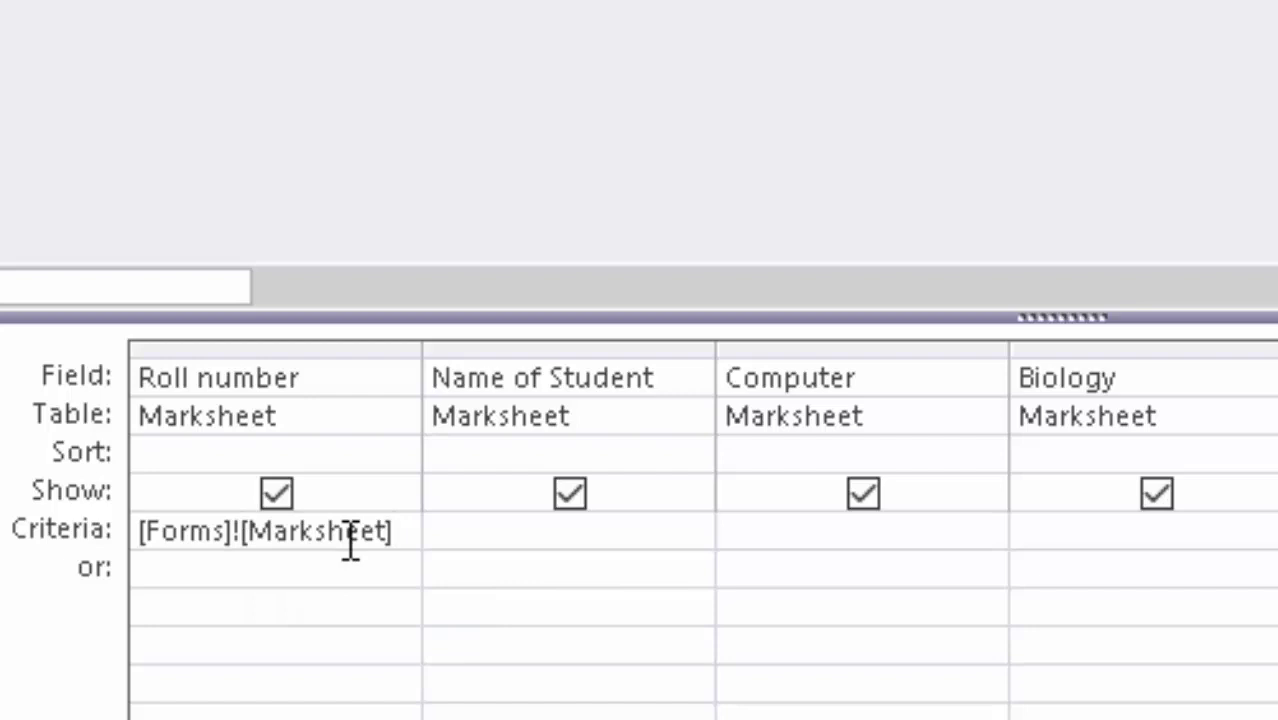
text(![)
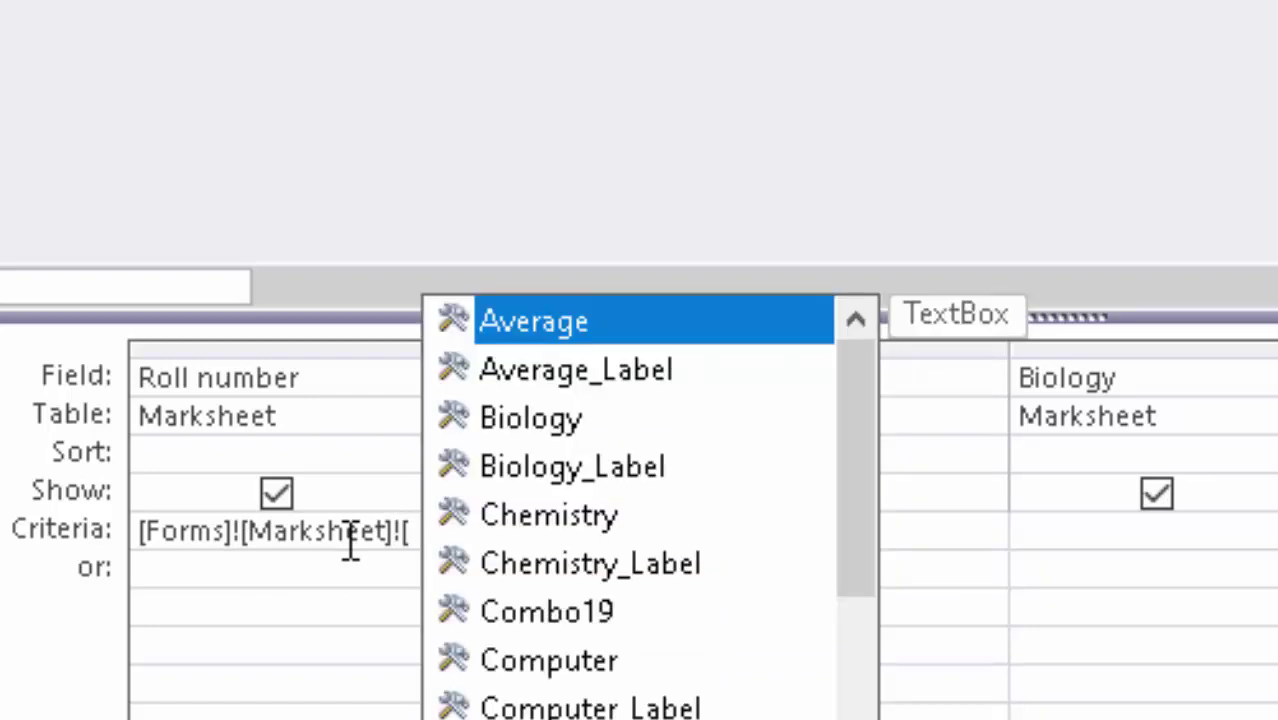
text(o)
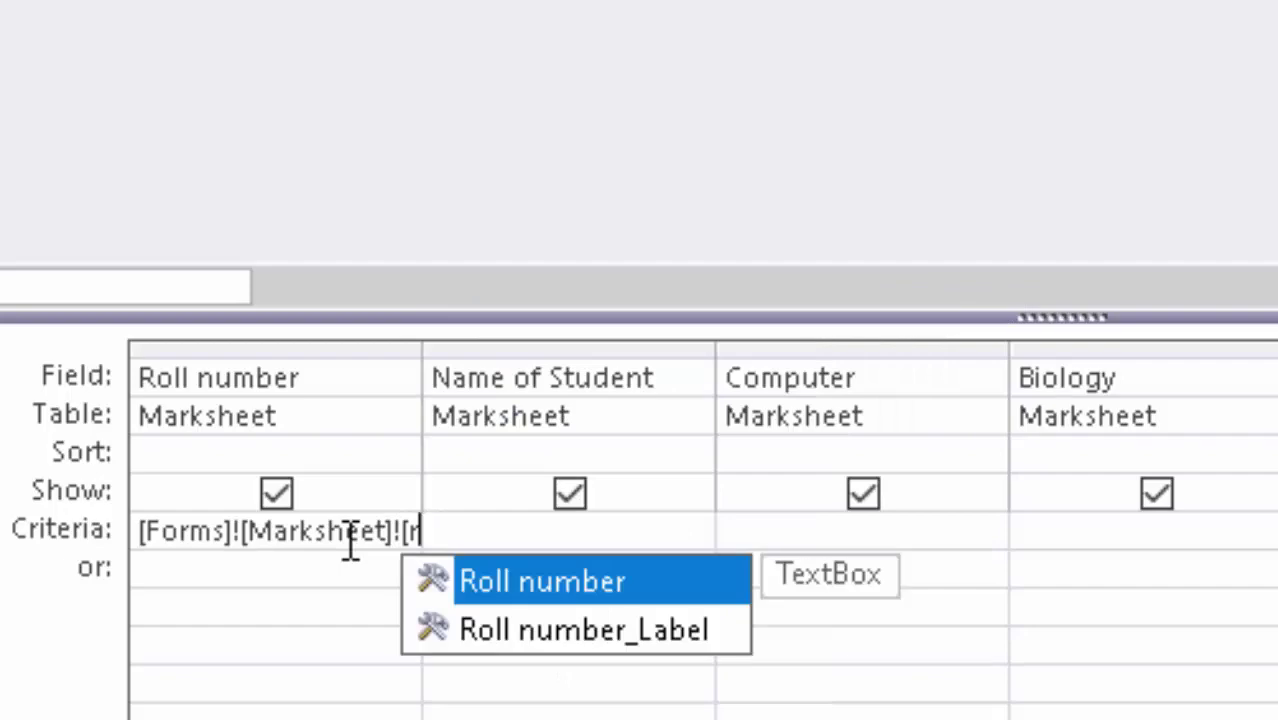
key(Tab)
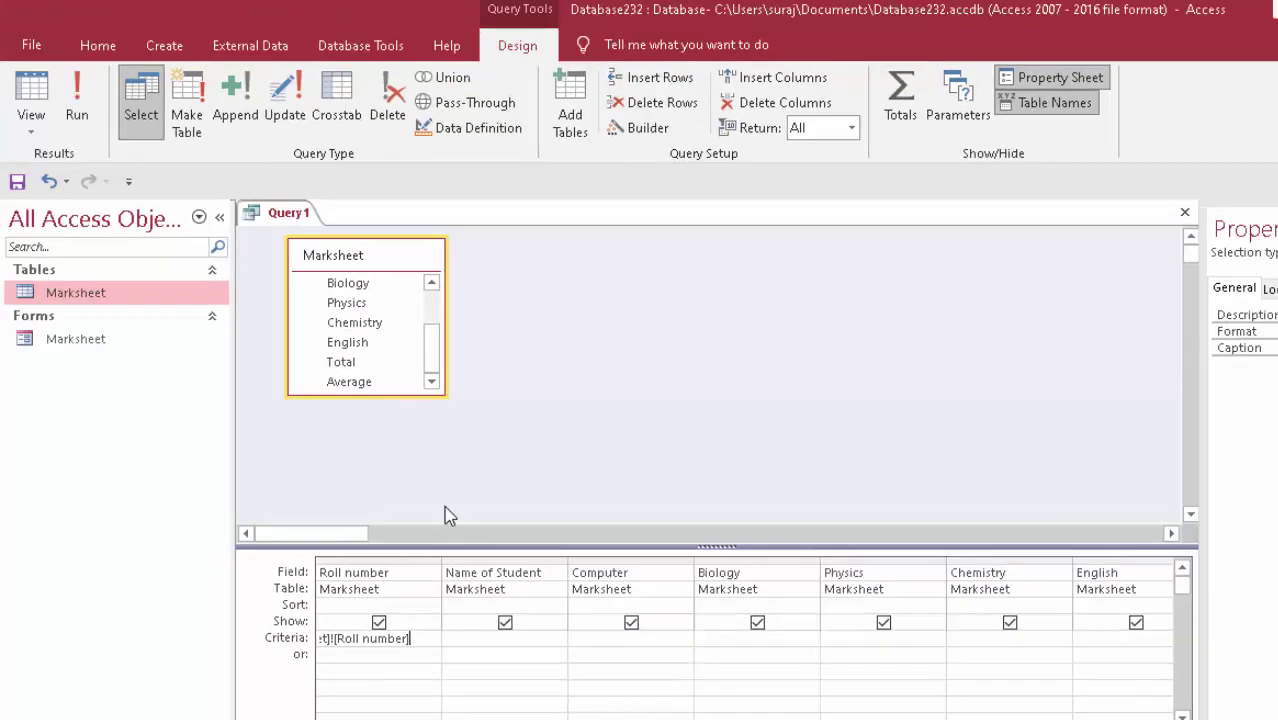
Save Query1 under the name MarksheetQ
click(17, 181)
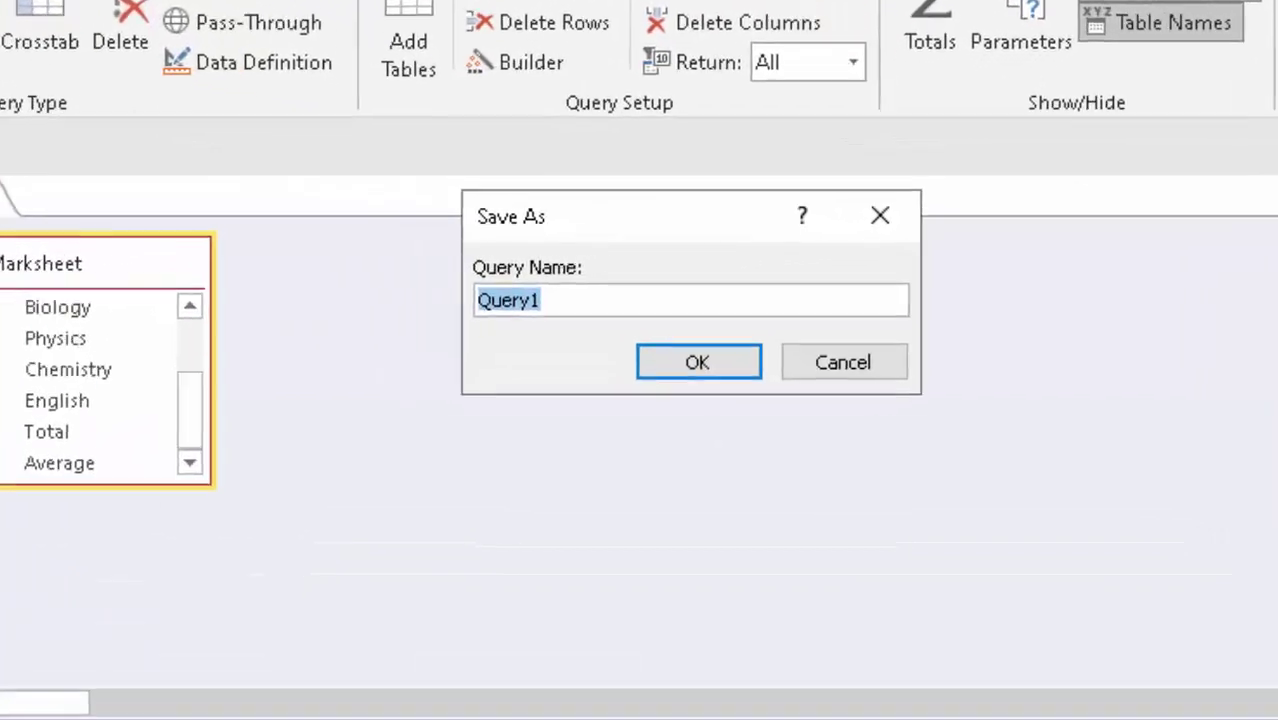
key(BackSpace)
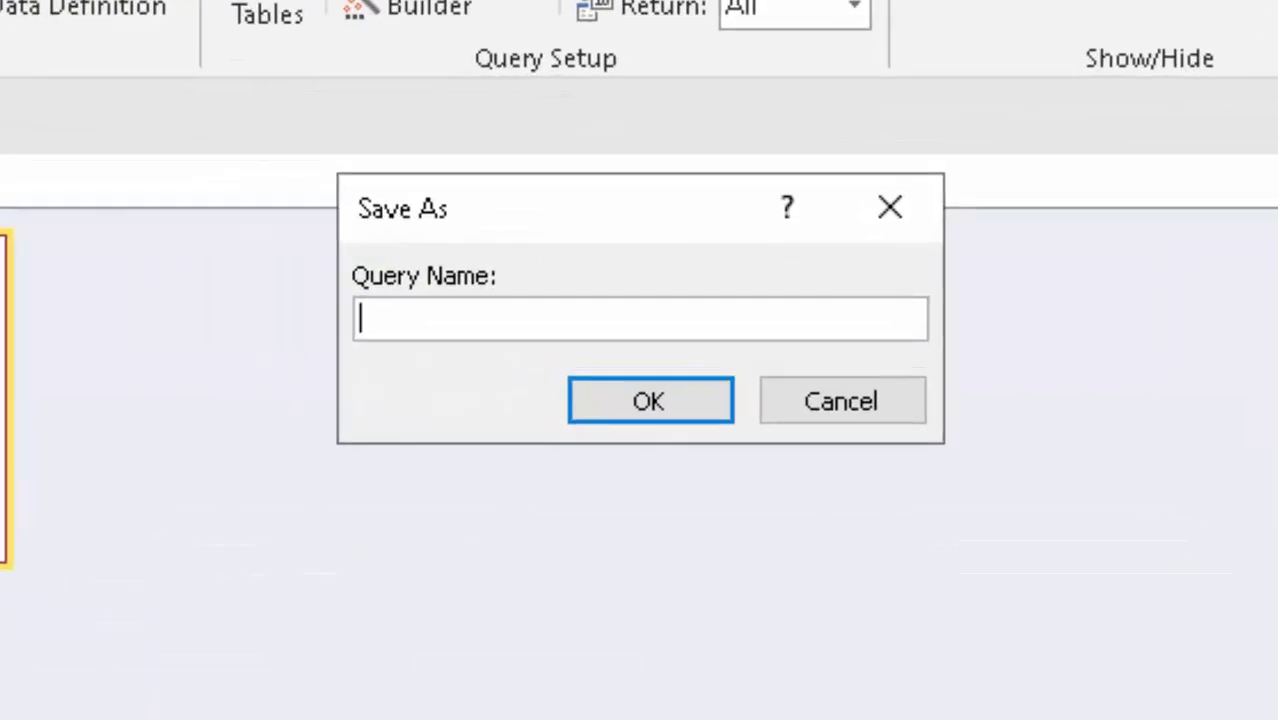
text(M)
text(arksh)
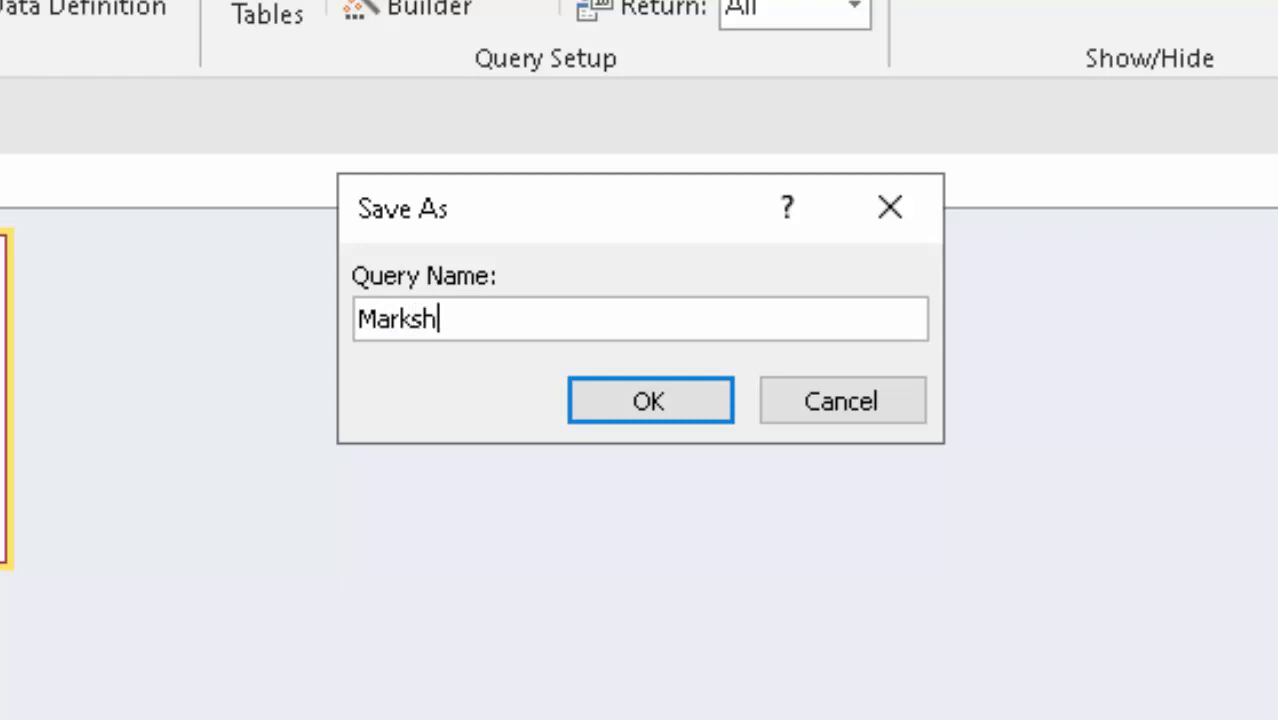
text(eetQ)
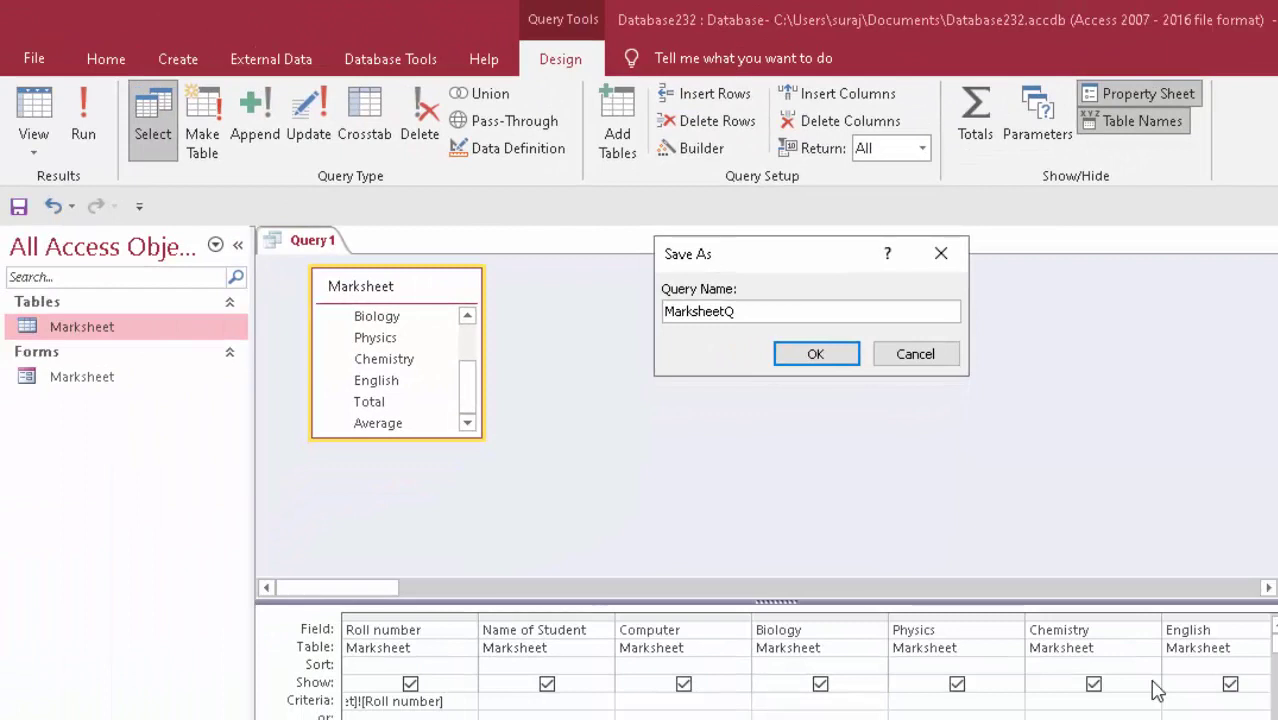
key(Return)
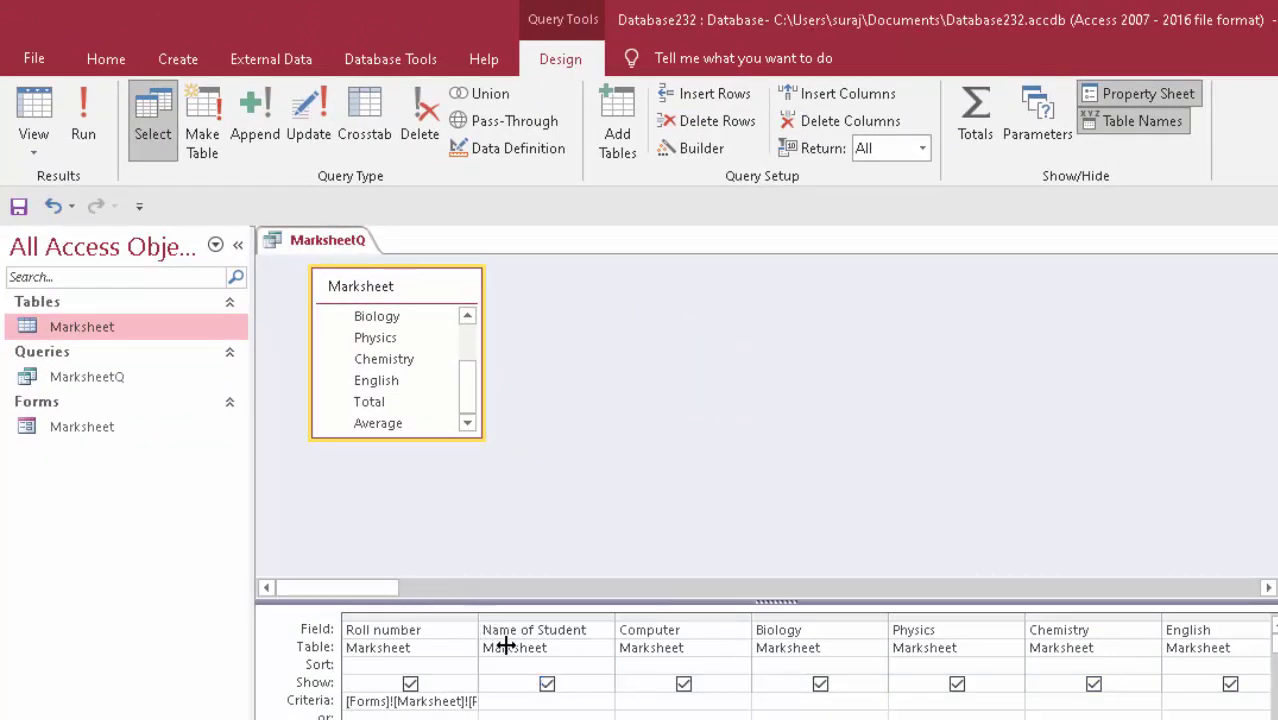
Widen the Roll number column, test-run the query, cancel the parameter prompt, and close MarksheetQ
drag(480, 612, 523, 668)
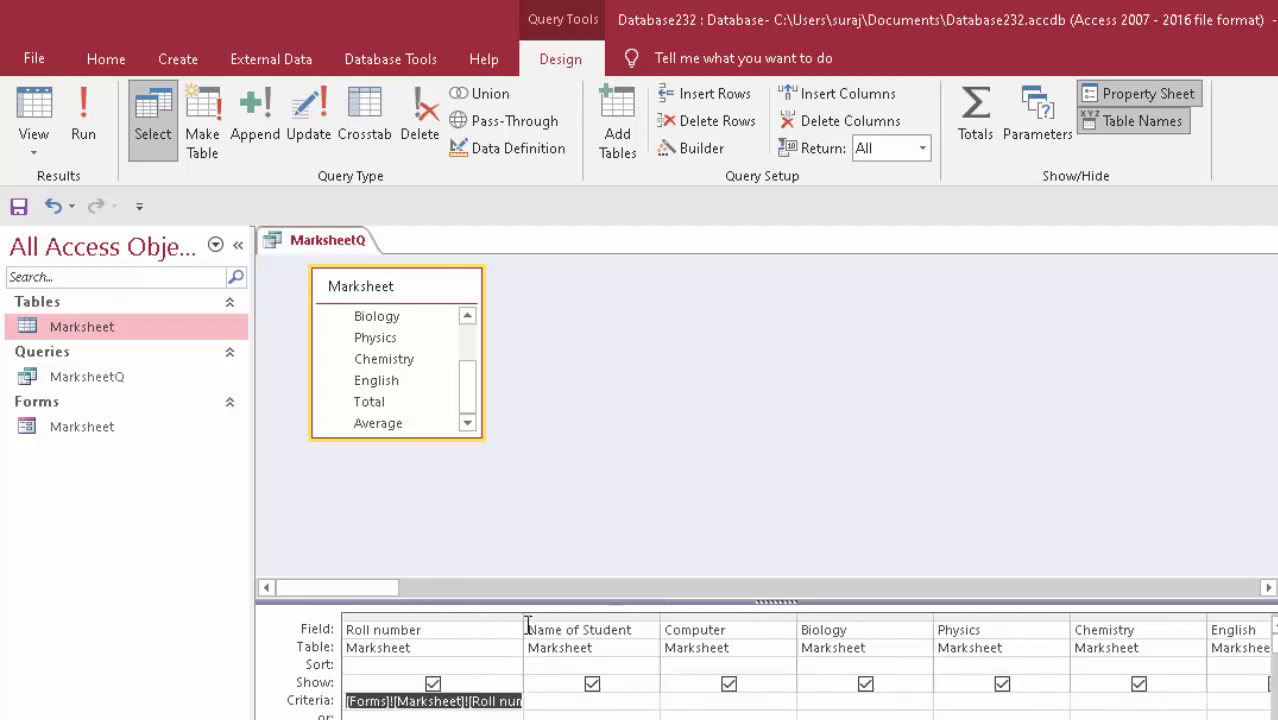
drag(522, 608, 579, 608)
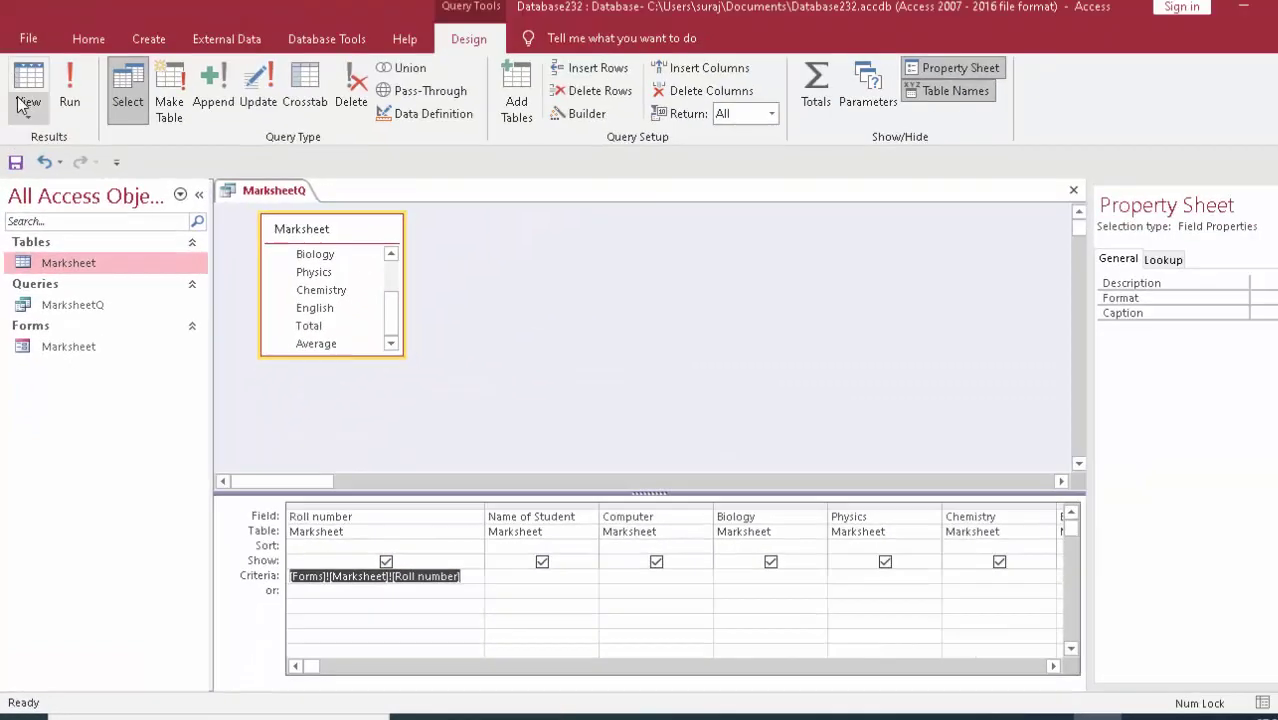
click(28, 88)
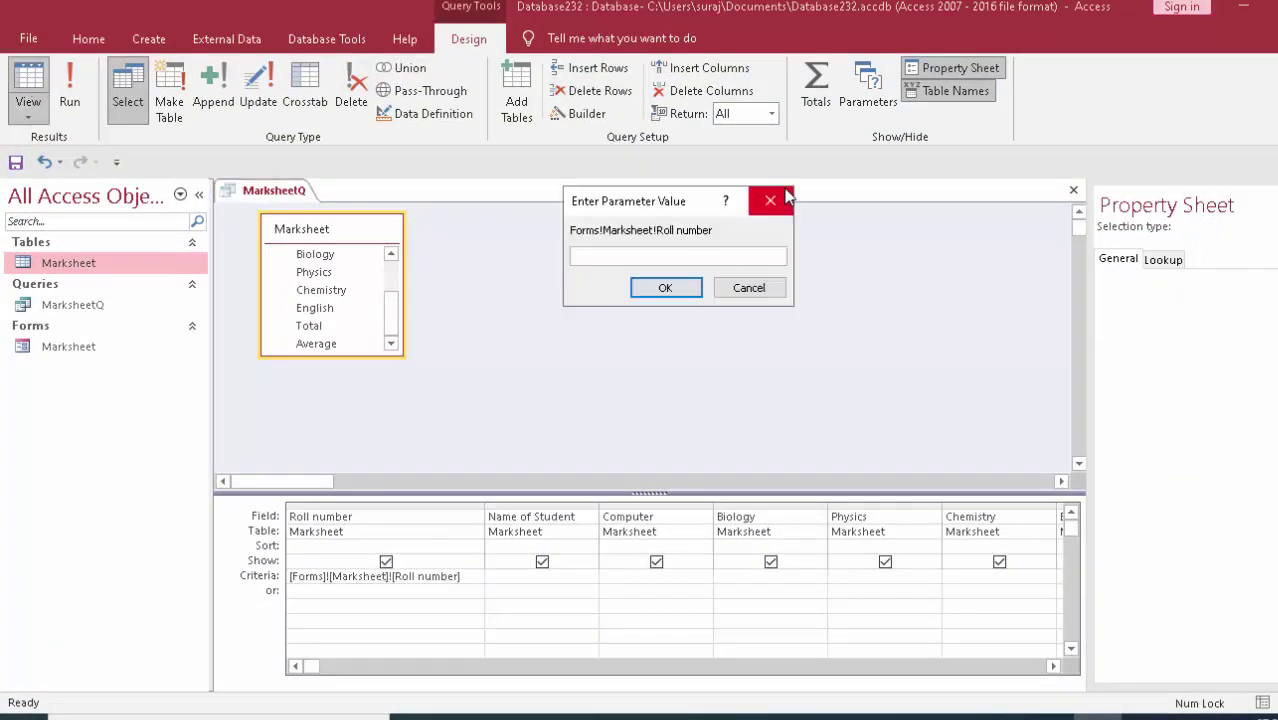
click(756, 212)
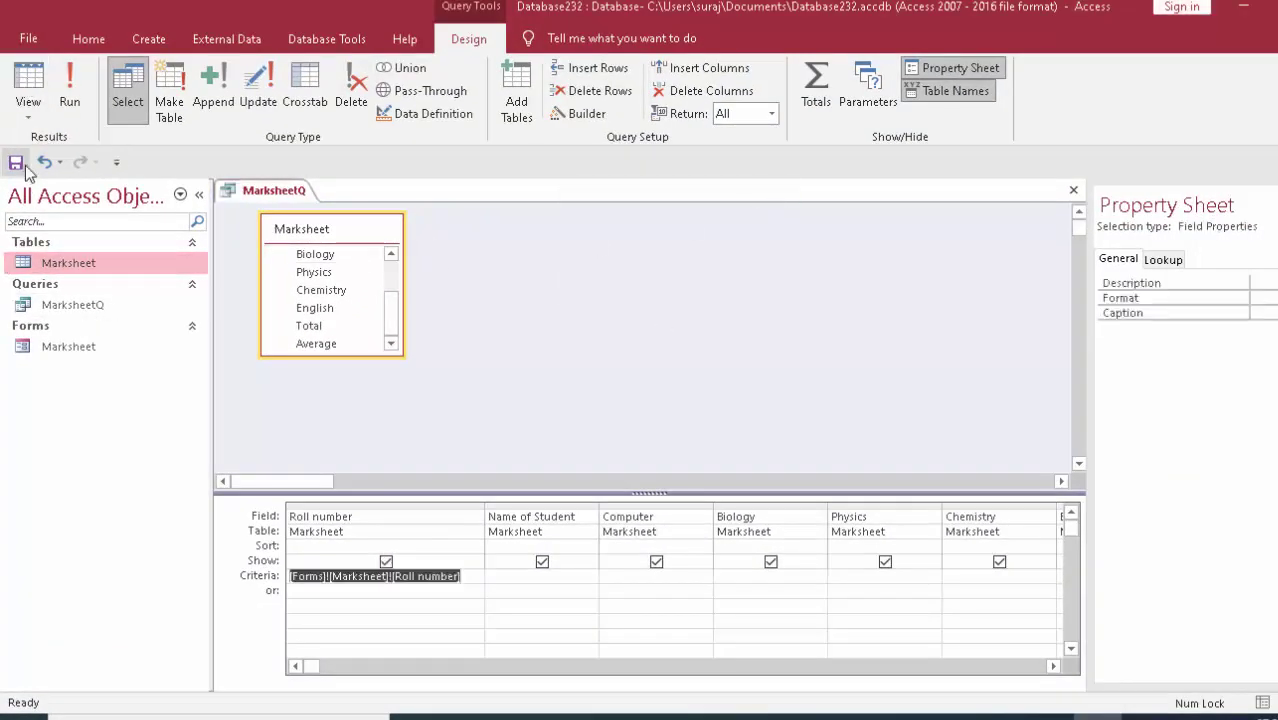
click(1074, 192)
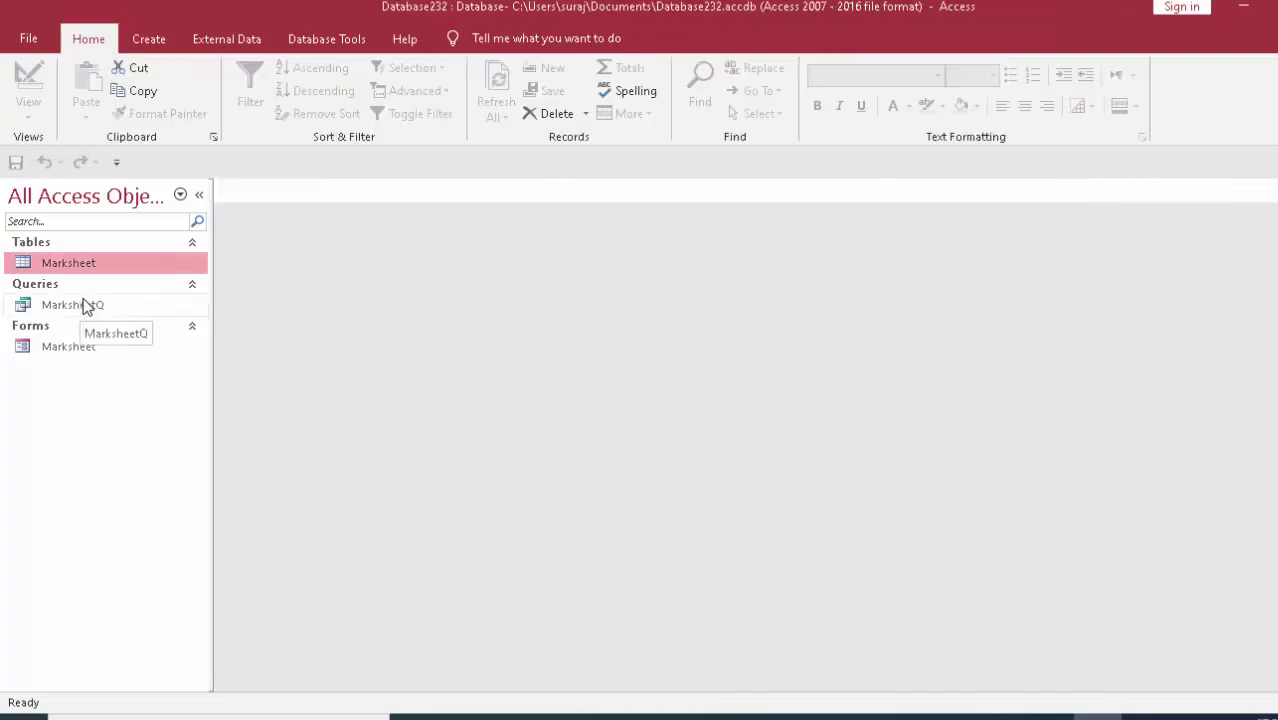
Open the Marksheet form and choose roll number 3 in the combo box
double_click(86, 350)
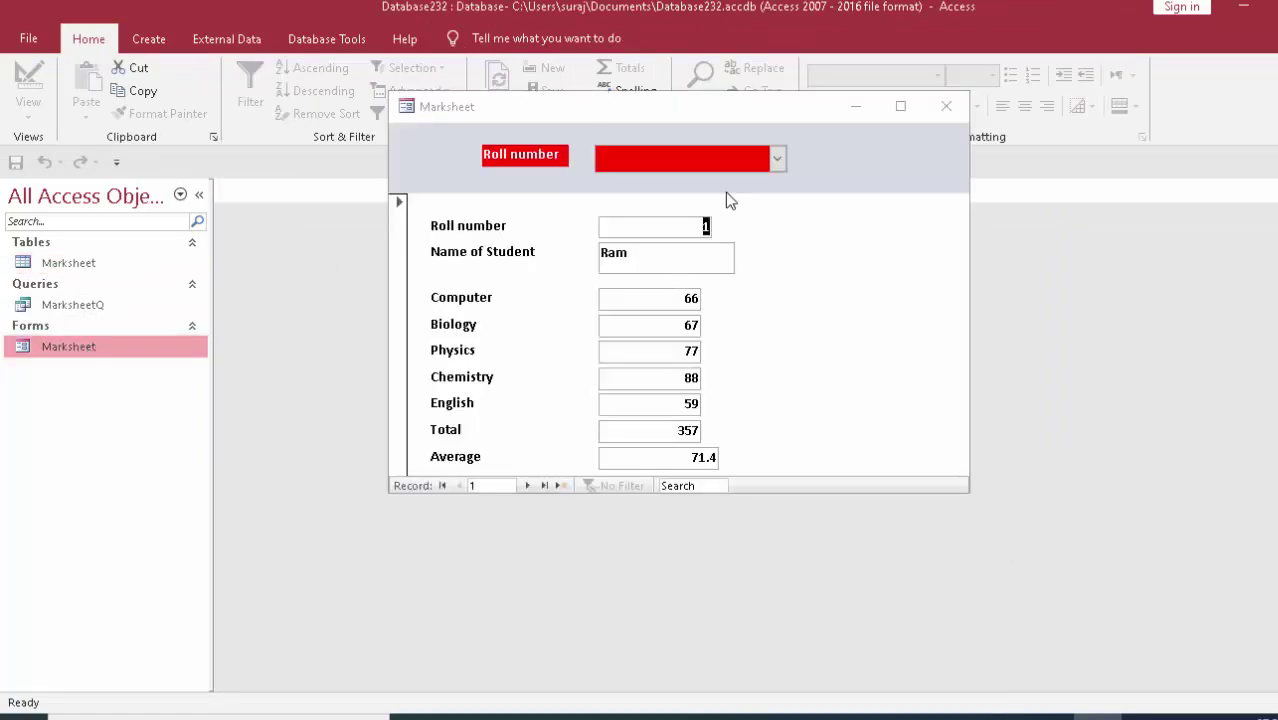
click(777, 158)
click(718, 227)
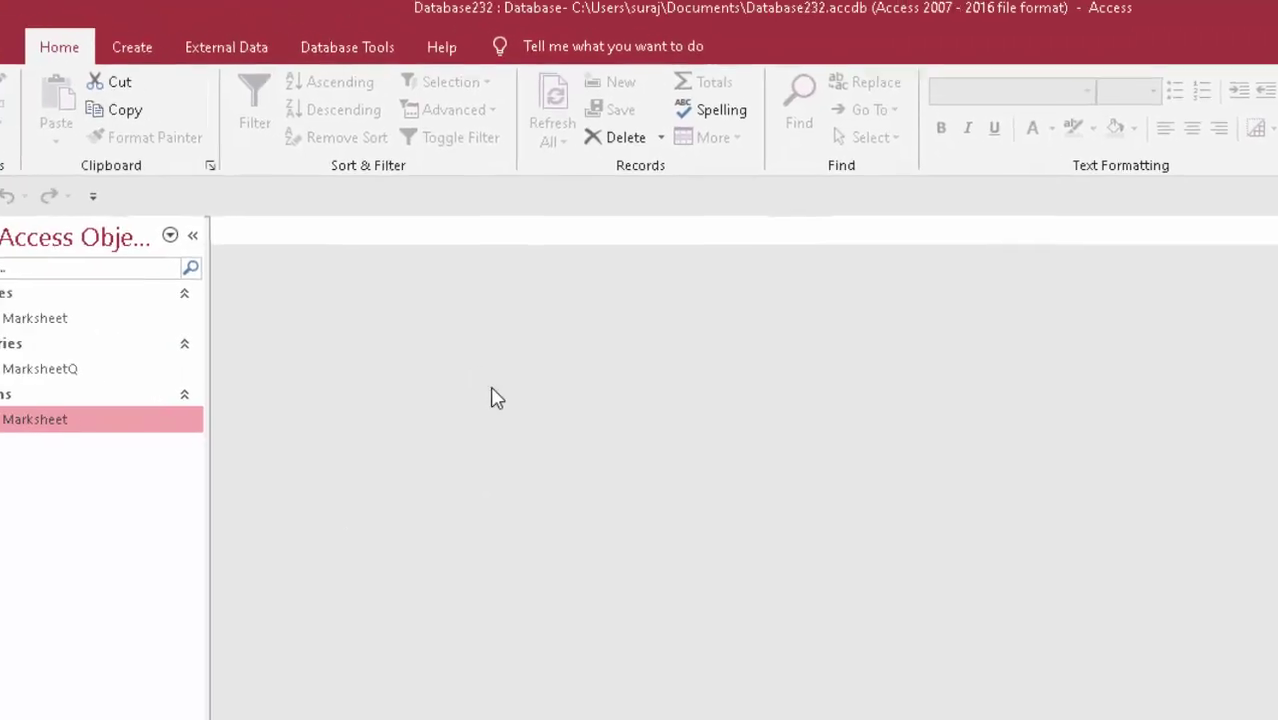
Start the Report Wizard based on the MarksheetQ query with all its fields
click(175, 55)
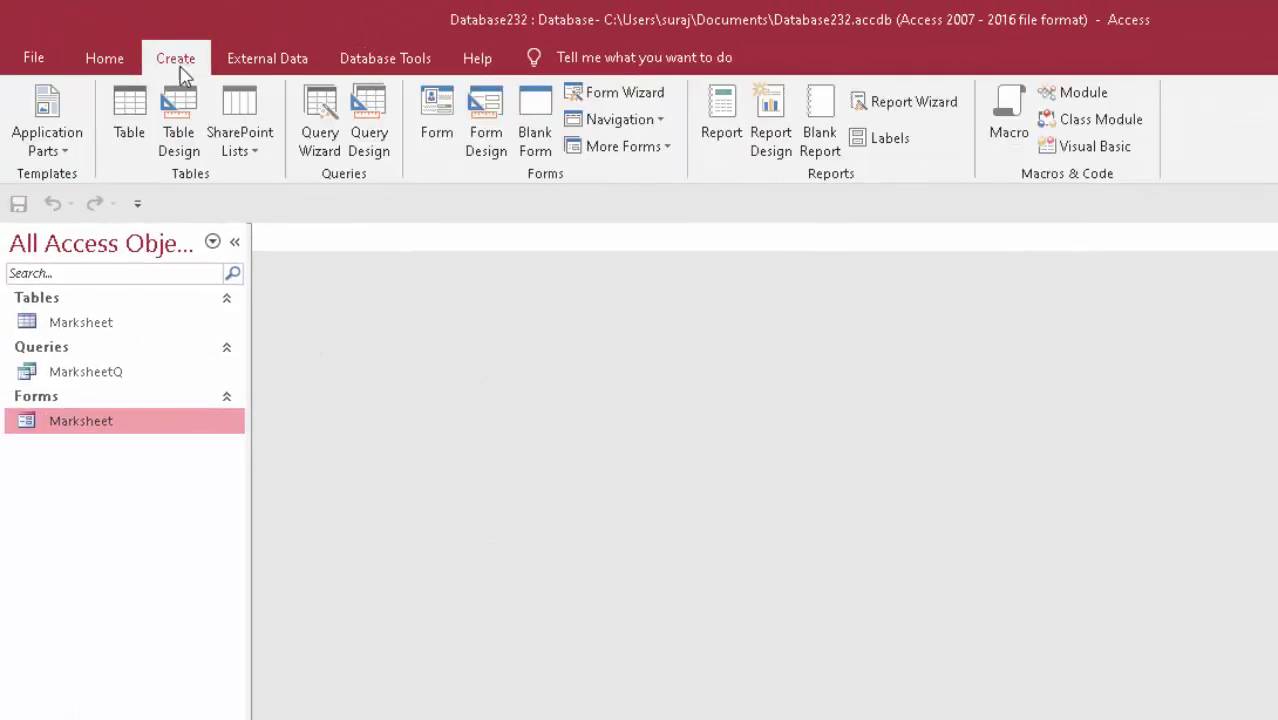
click(905, 102)
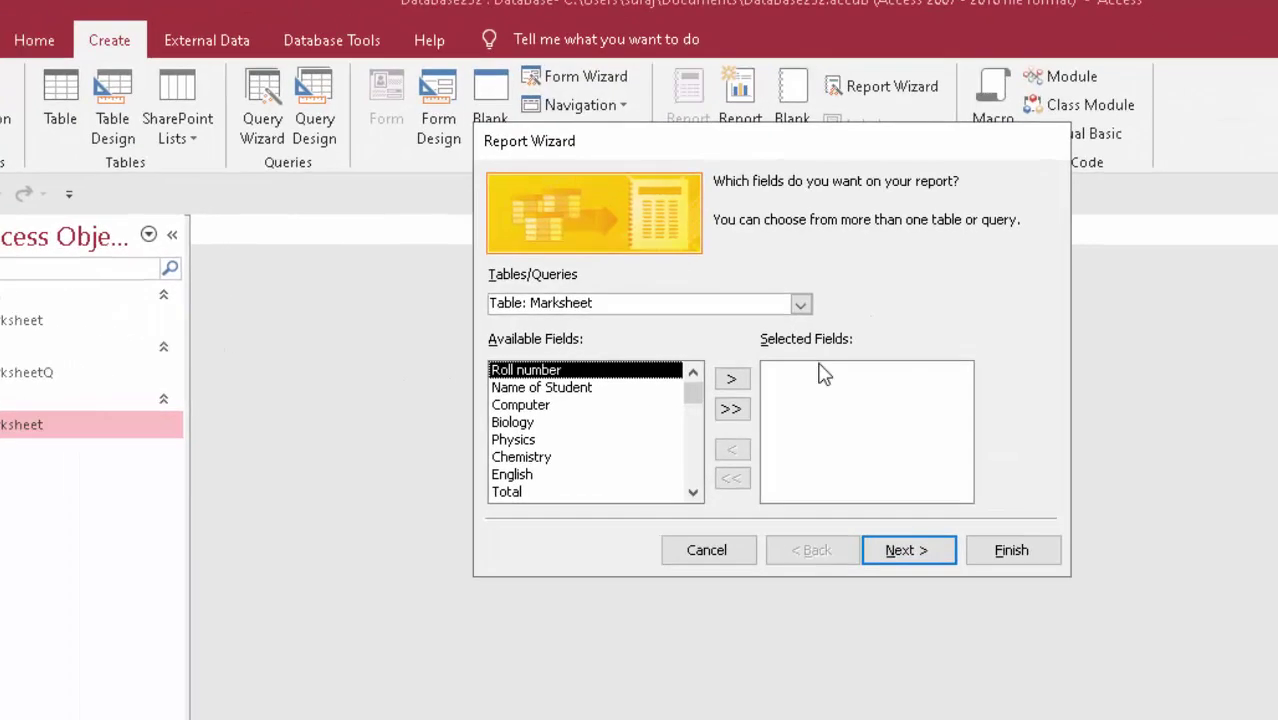
click(638, 417)
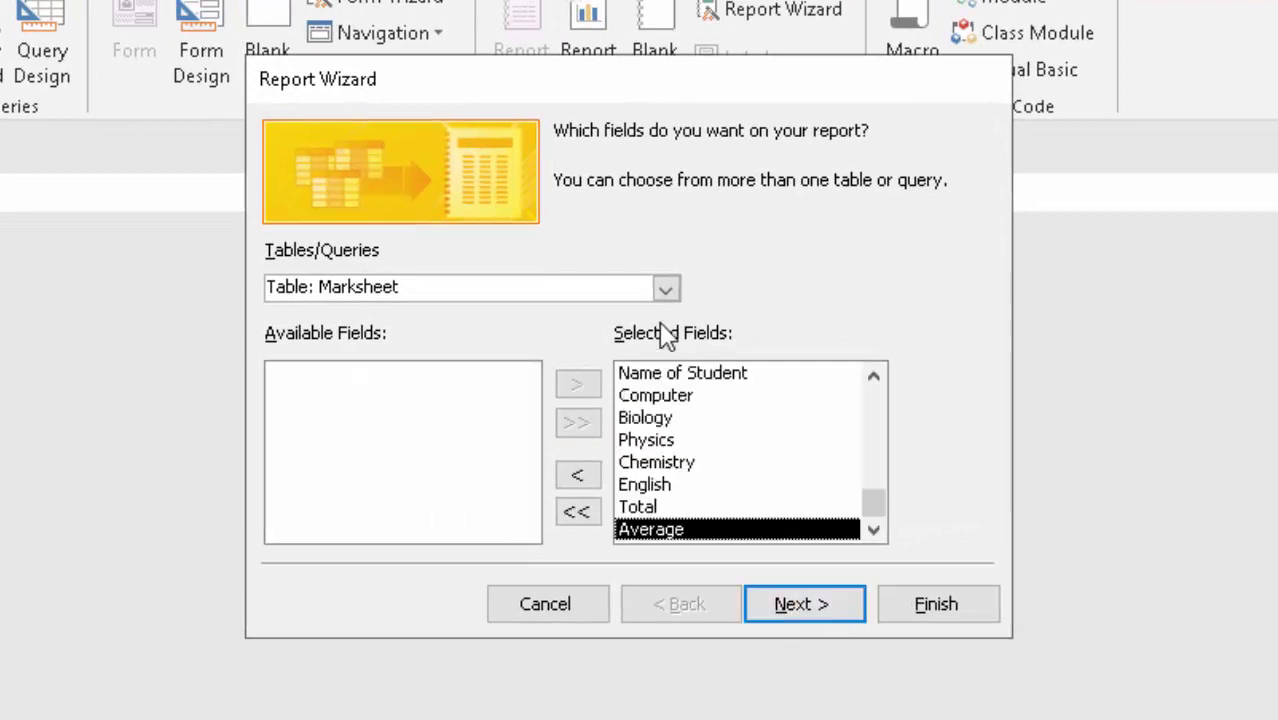
click(665, 289)
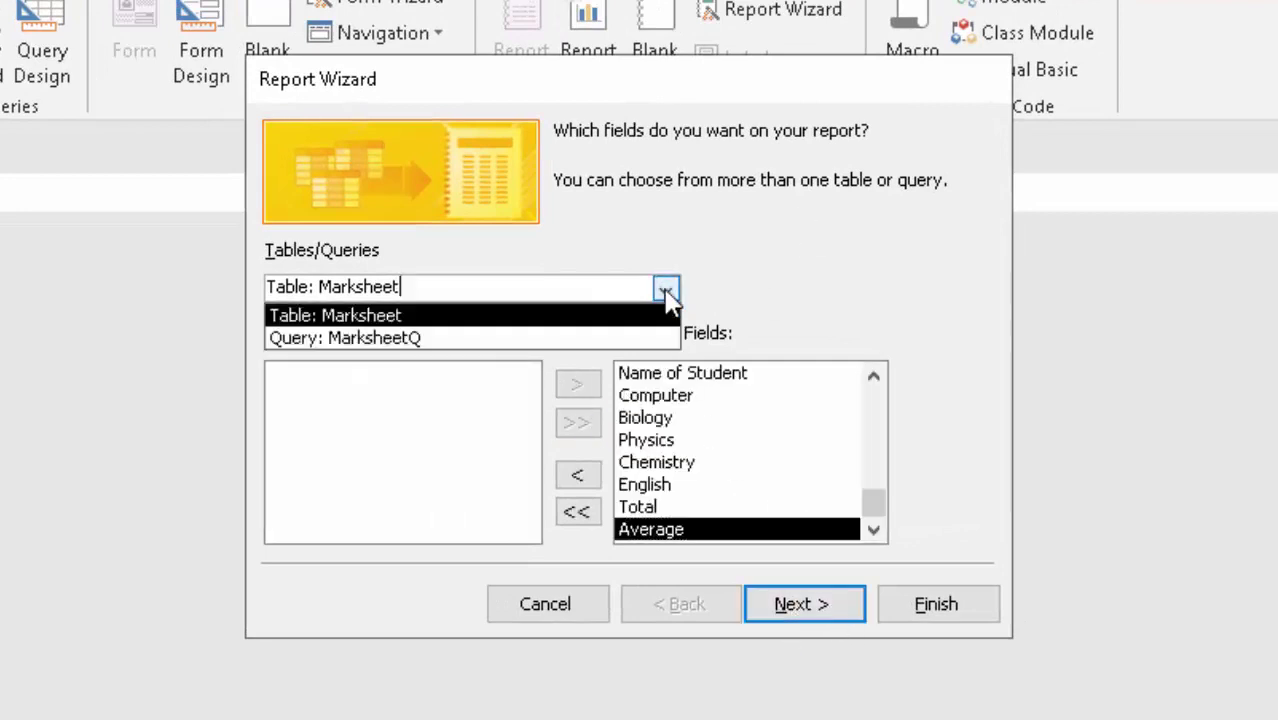
click(584, 340)
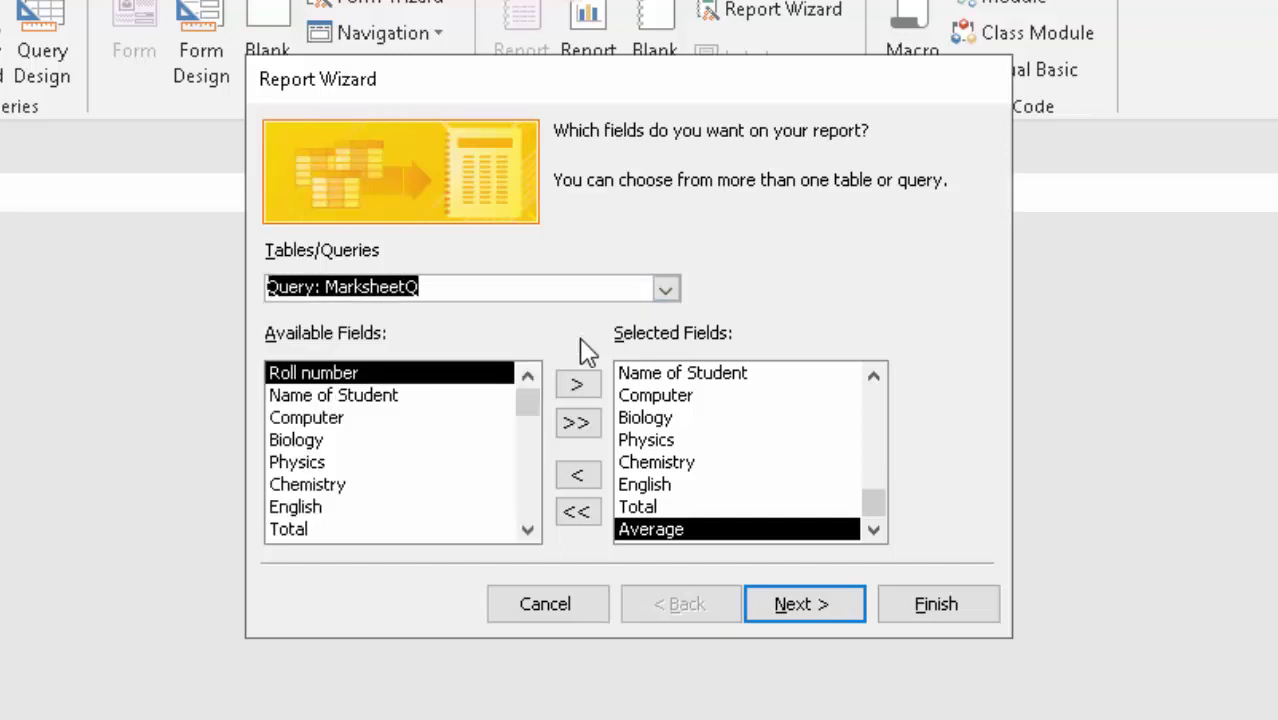
click(566, 513)
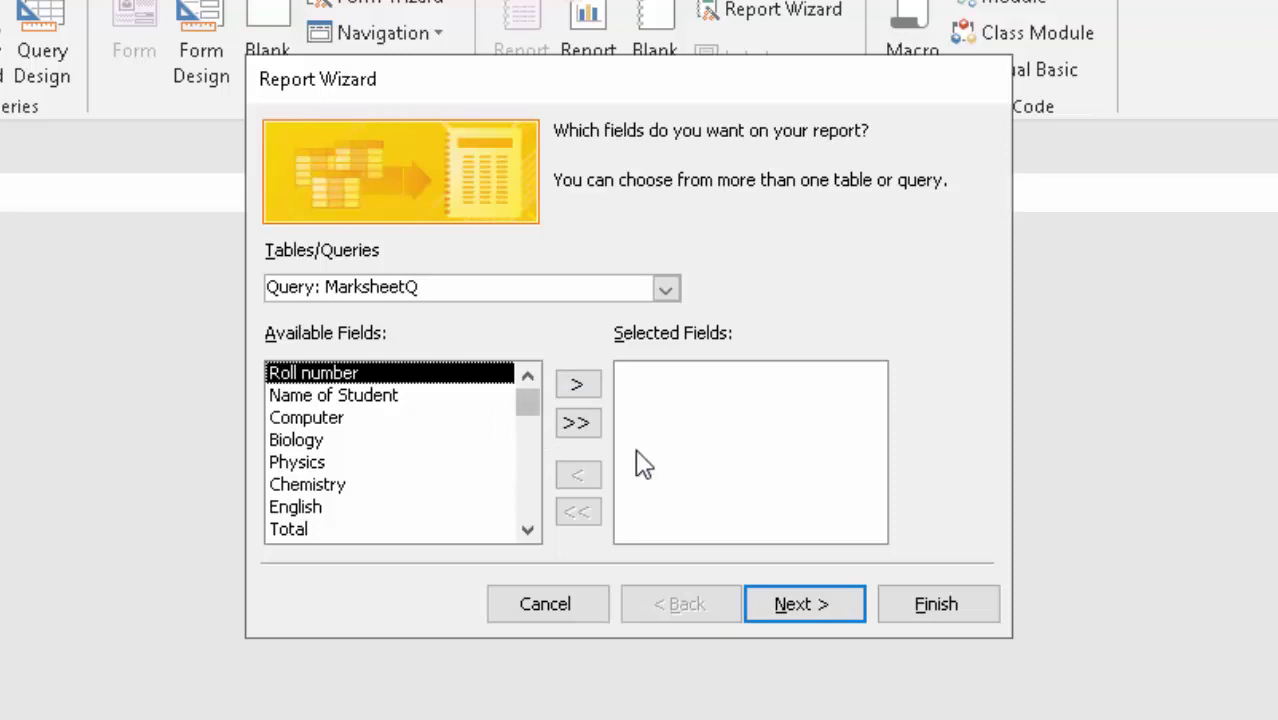
click(574, 426)
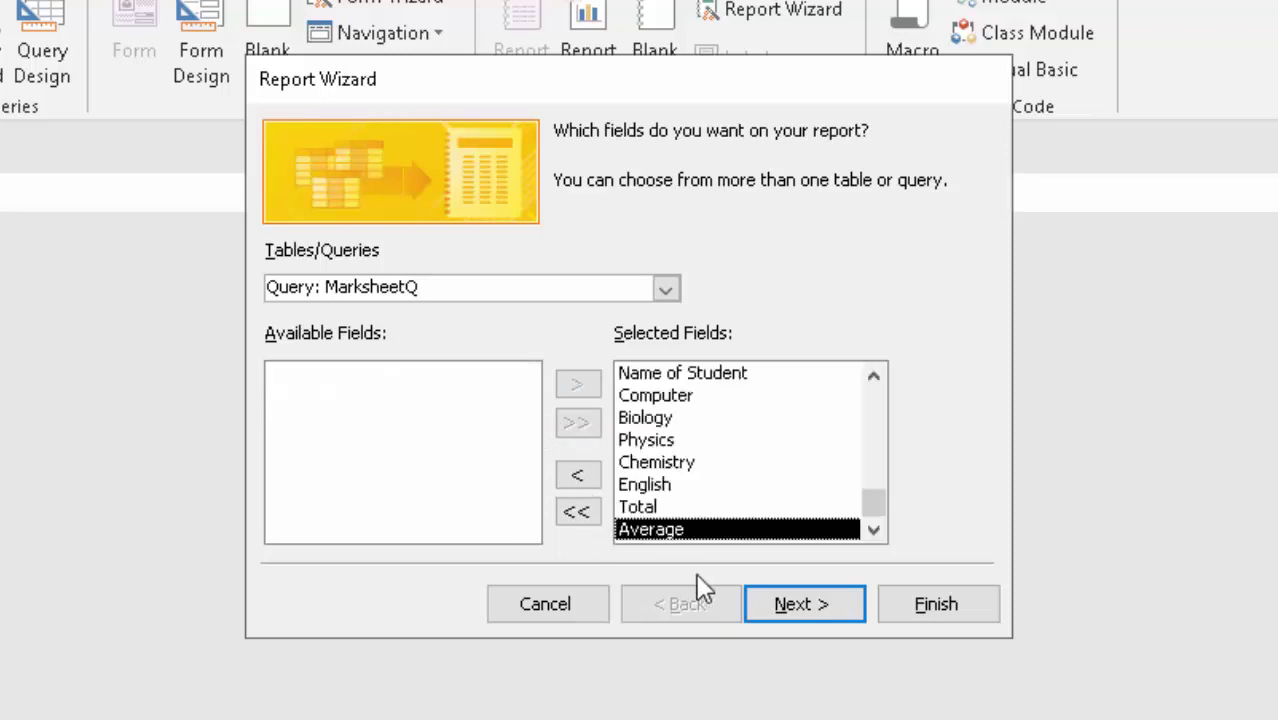
Group the report by Roll number, keep default sorting and layout, and finish into design view
click(756, 606)
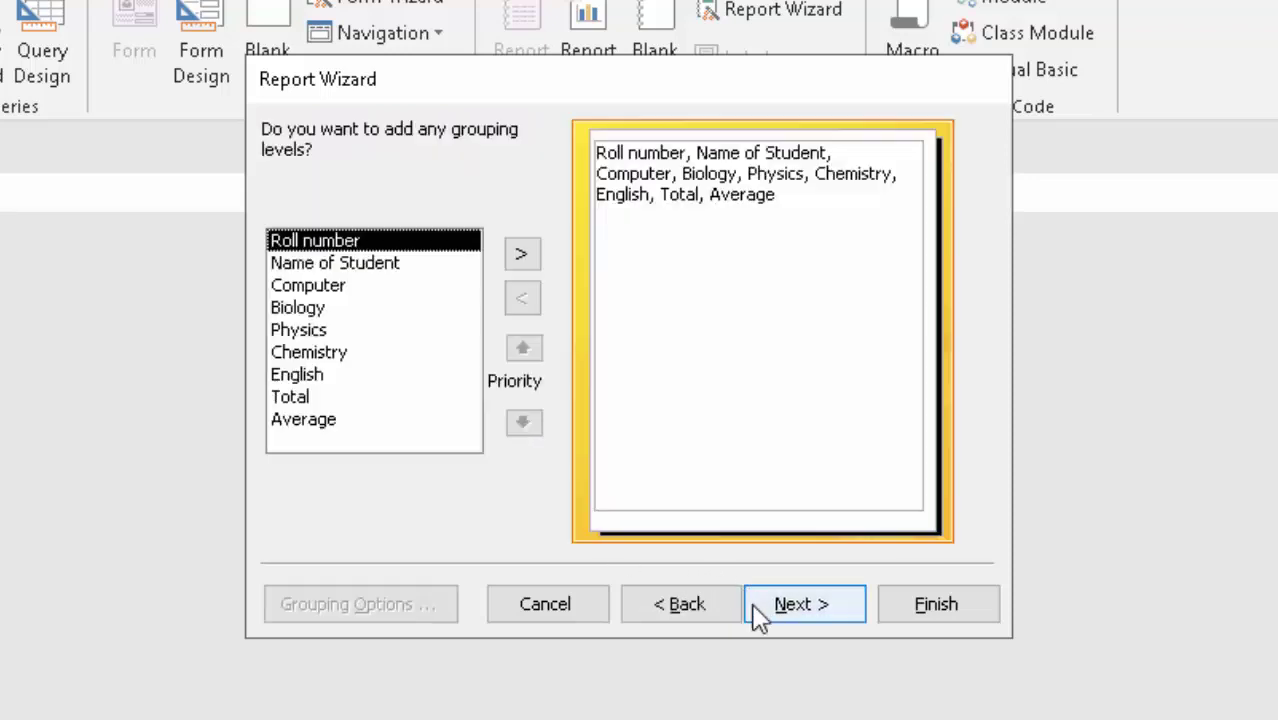
click(508, 252)
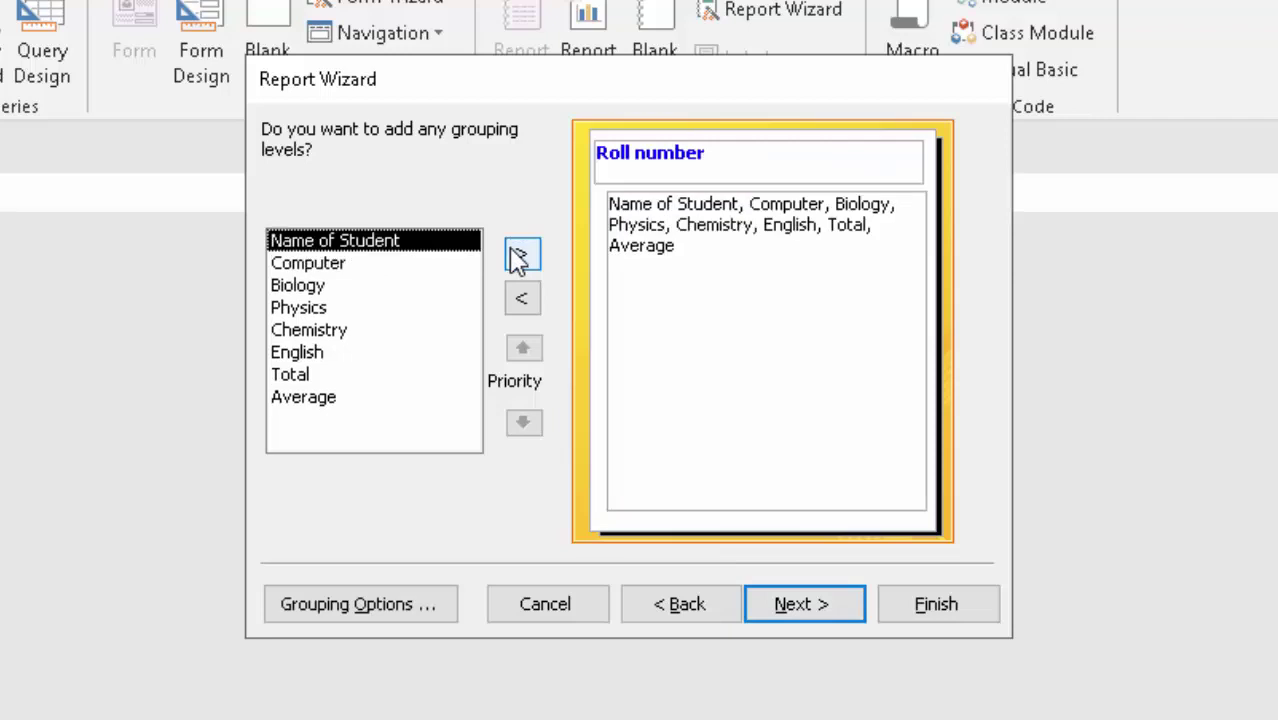
click(770, 610)
click(827, 614)
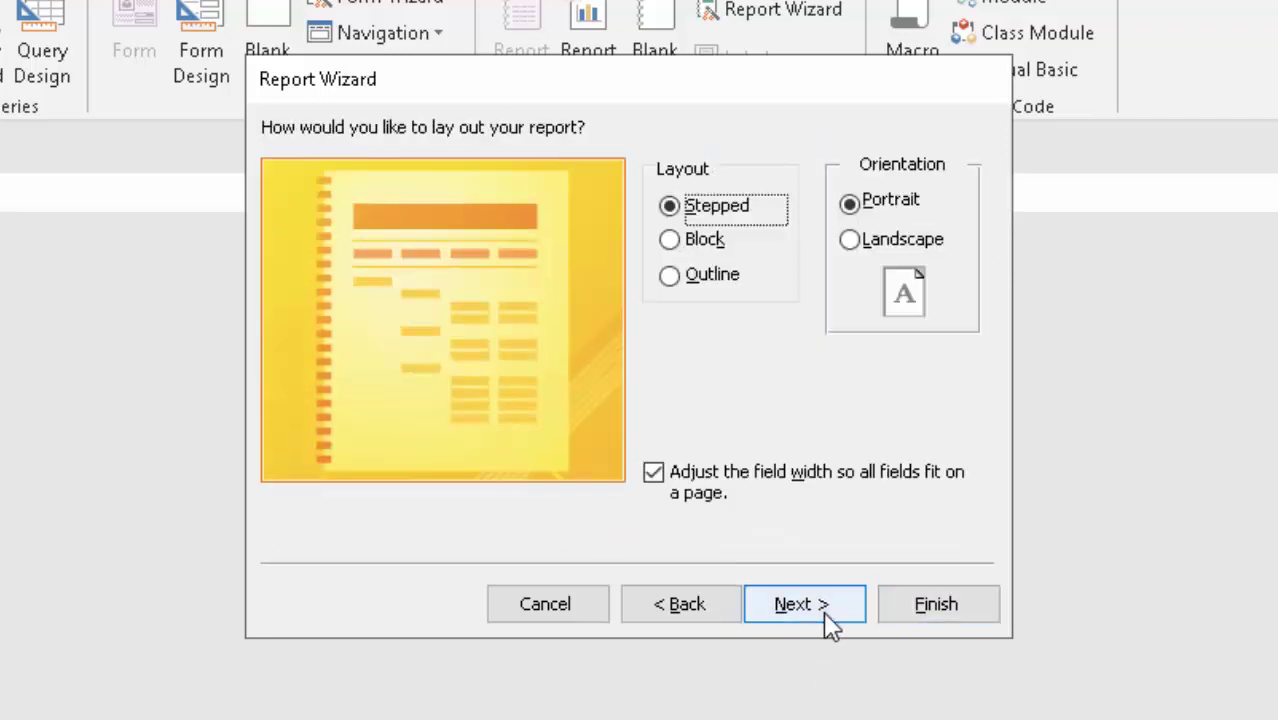
click(848, 608)
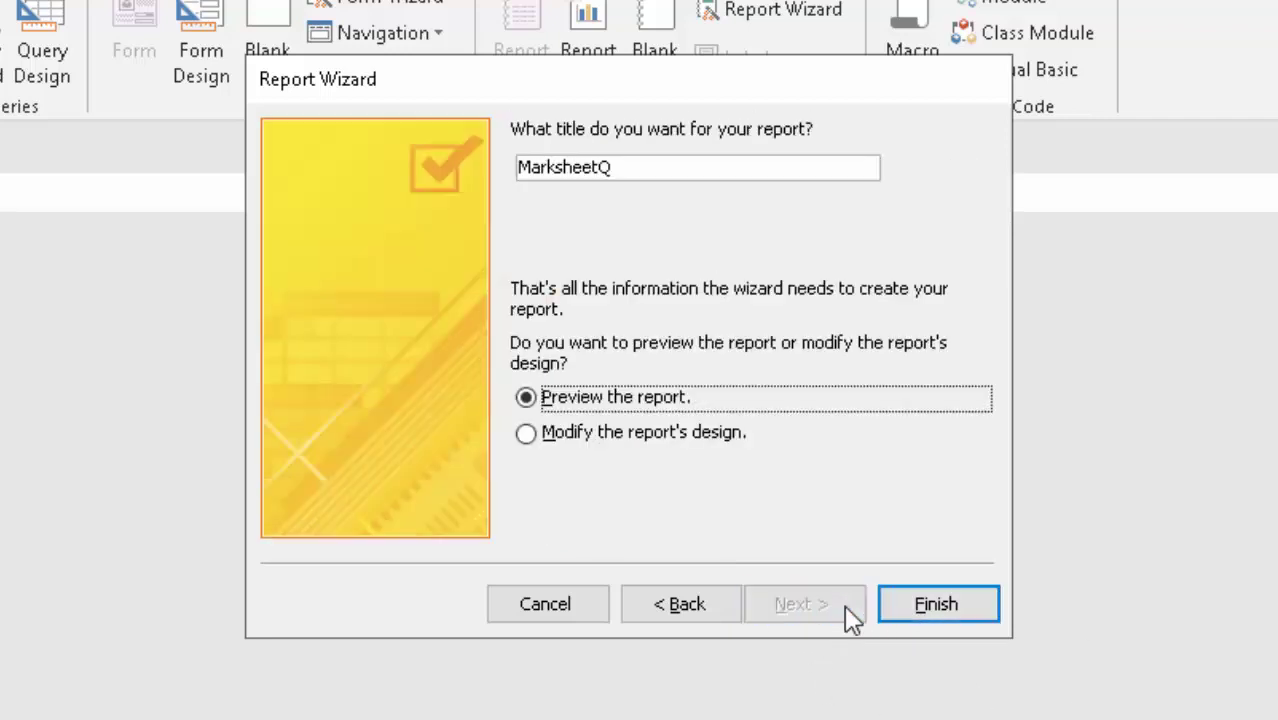
click(688, 438)
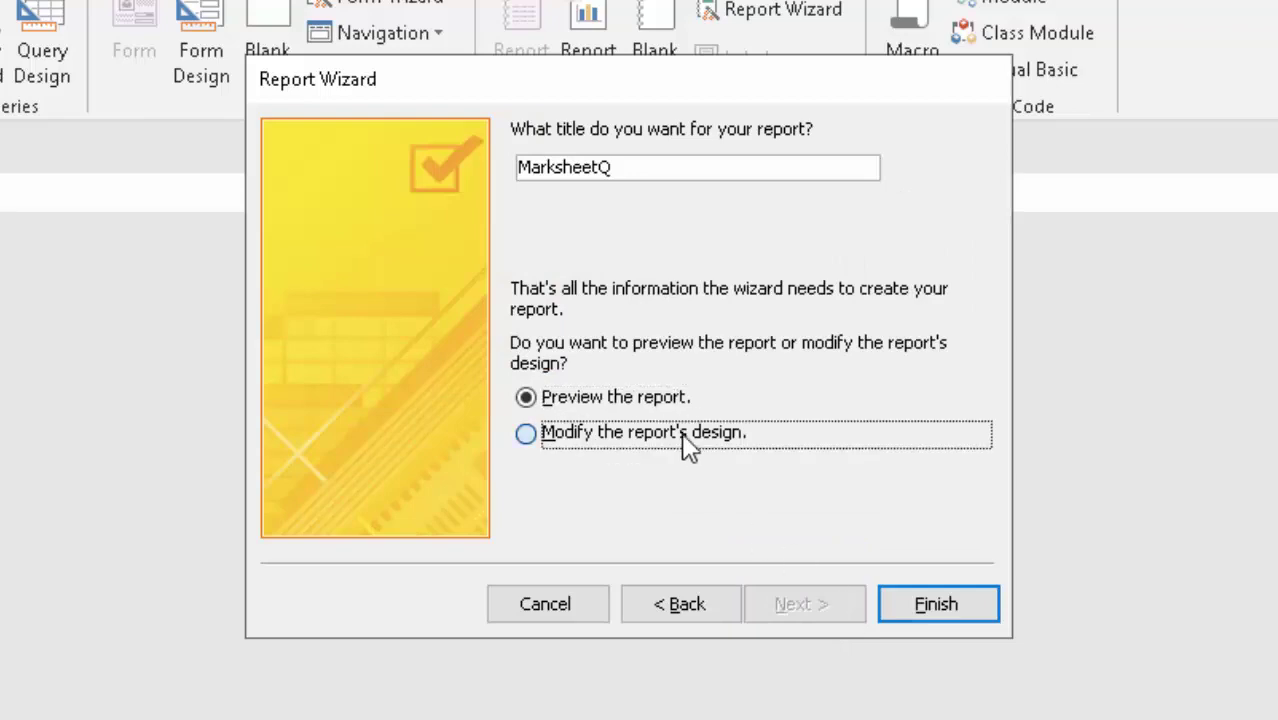
click(937, 610)
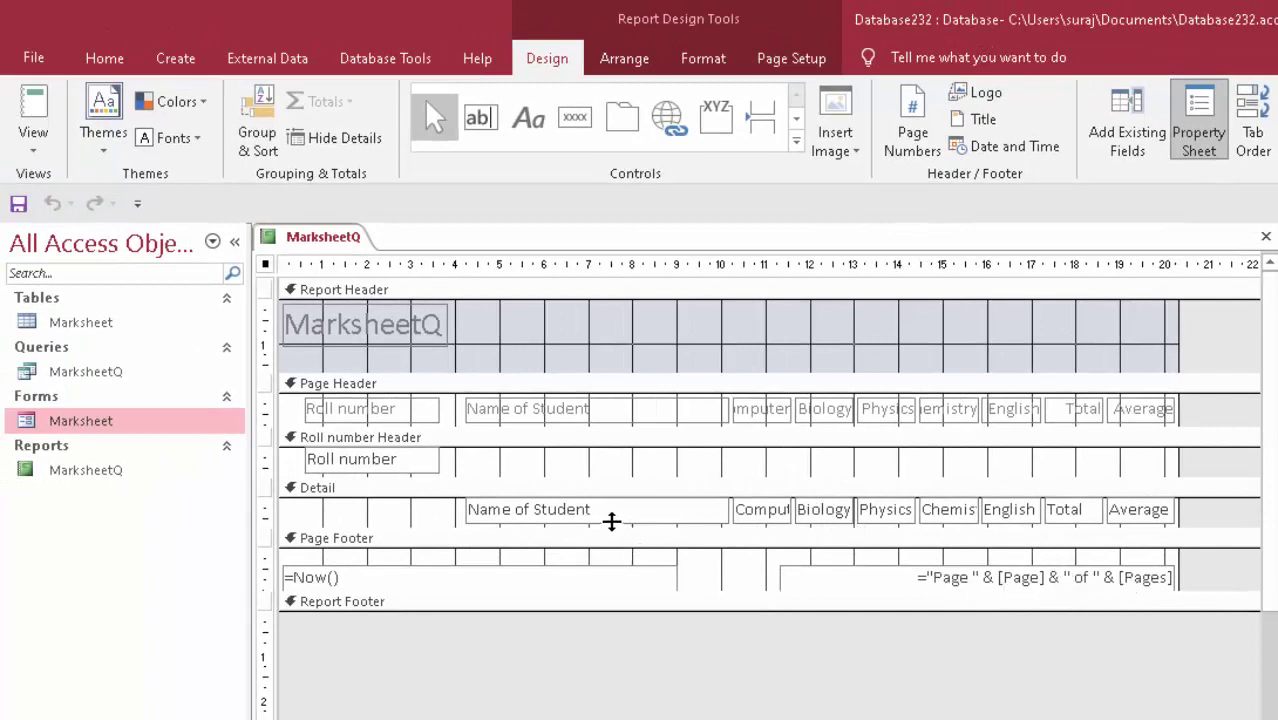
Move Name of Student into the Roll number Header and narrow the field and its heading label
drag(611, 521, 601, 467)
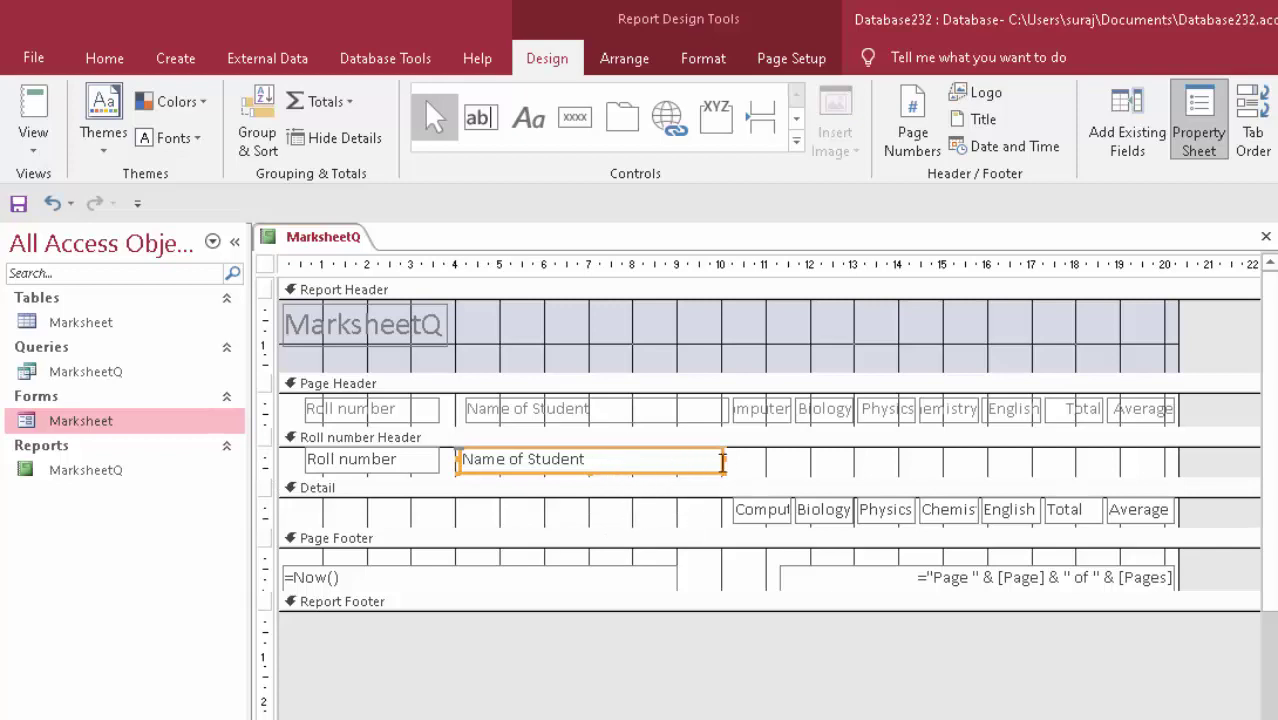
drag(723, 460, 630, 464)
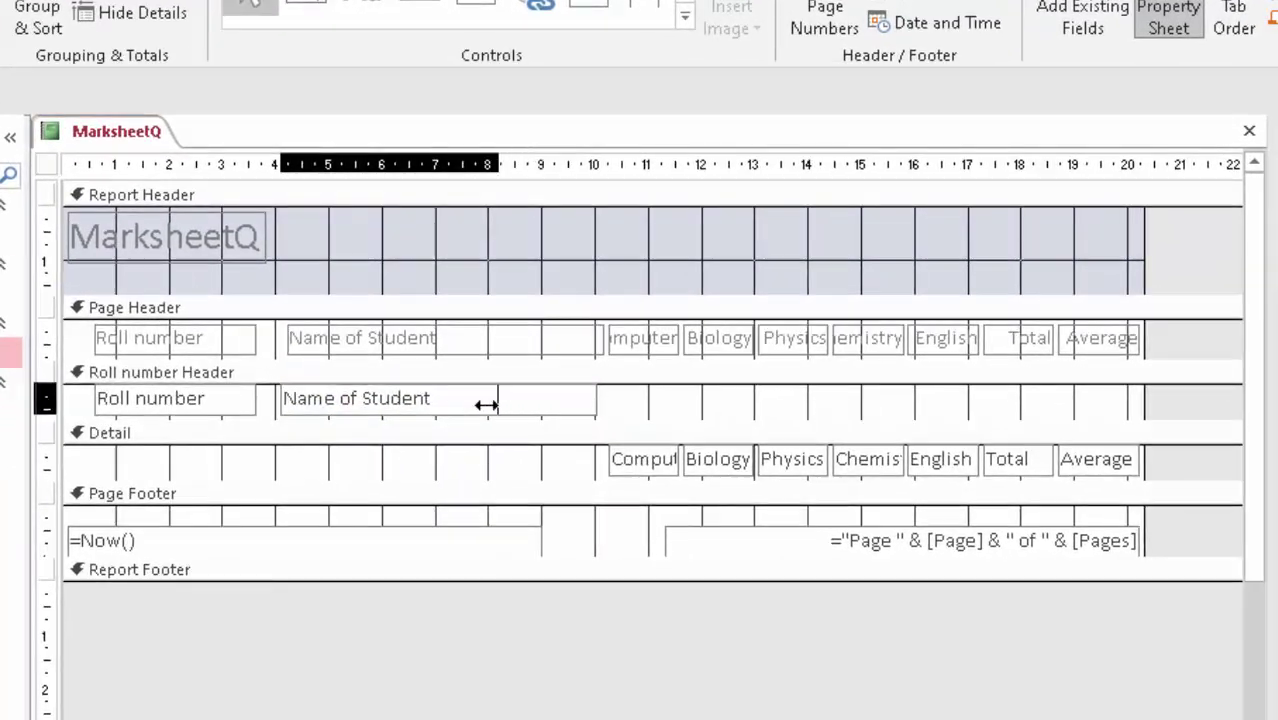
drag(486, 404, 473, 404)
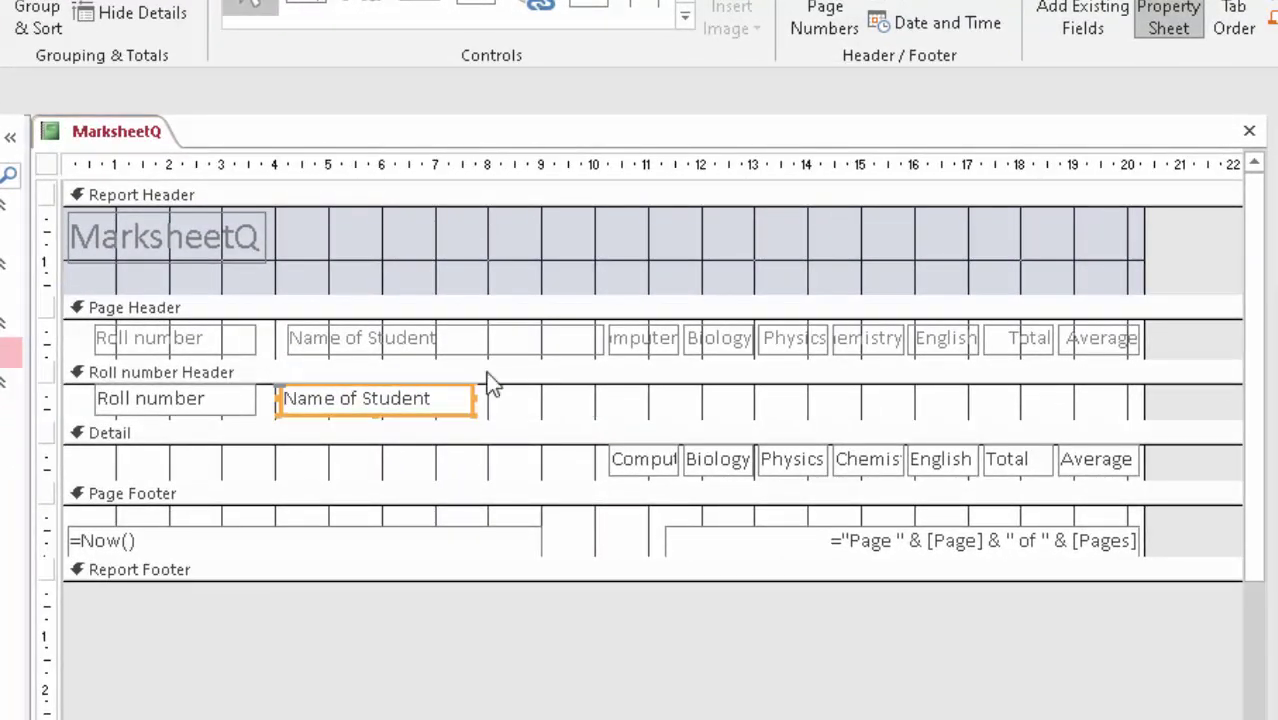
click(490, 340)
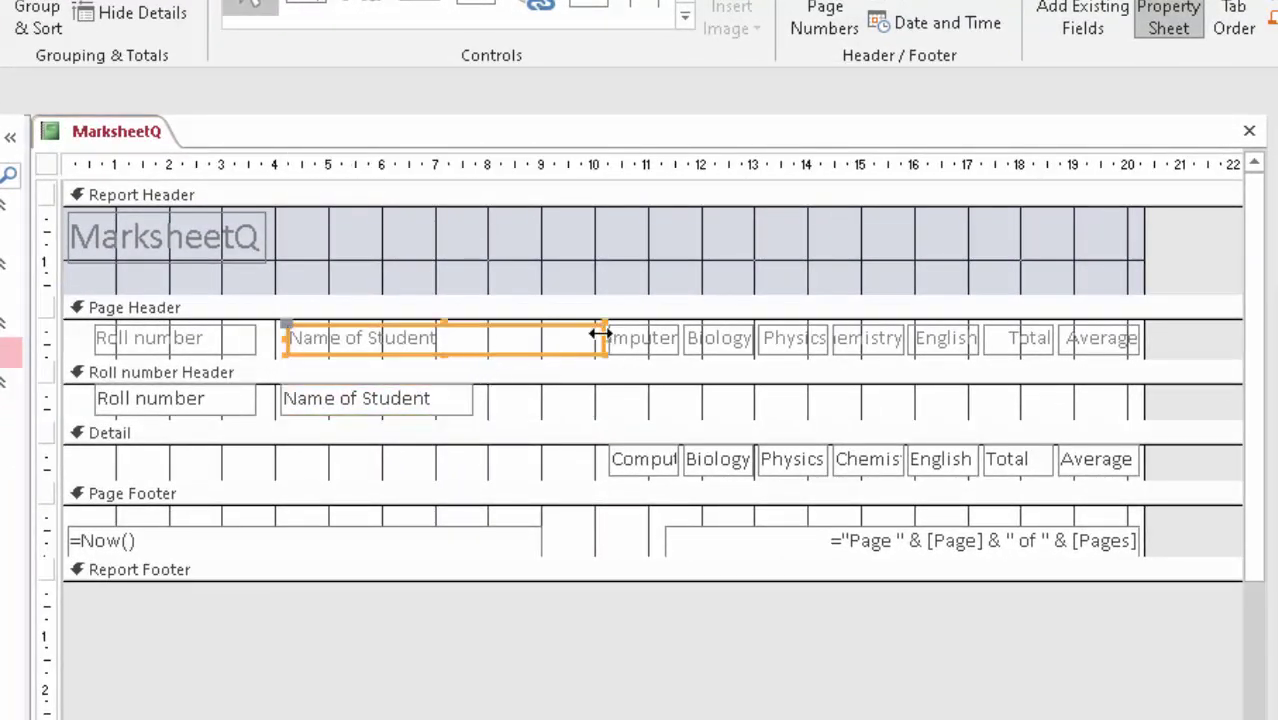
drag(600, 334, 466, 340)
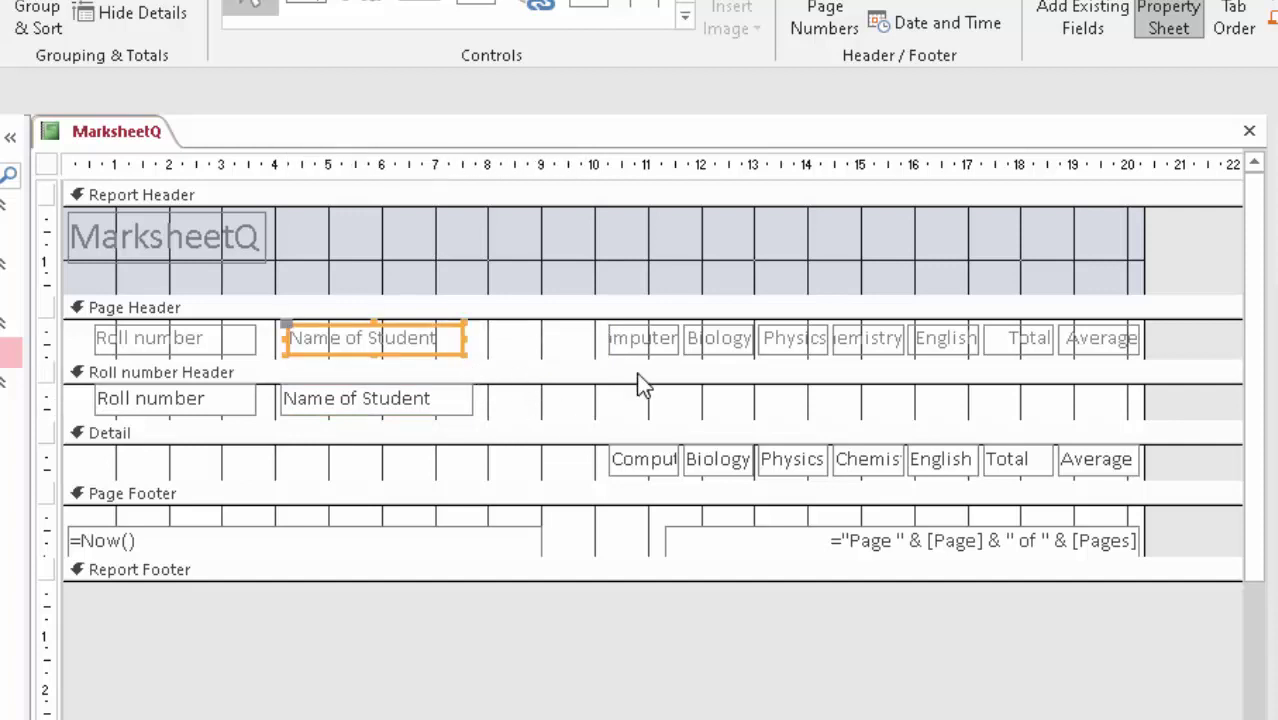
Resize and shift the Computer, Biology, Physics, Chemistry and Average headings, then move Computer into the header
click(625, 348)
drag(559, 347, 468, 340)
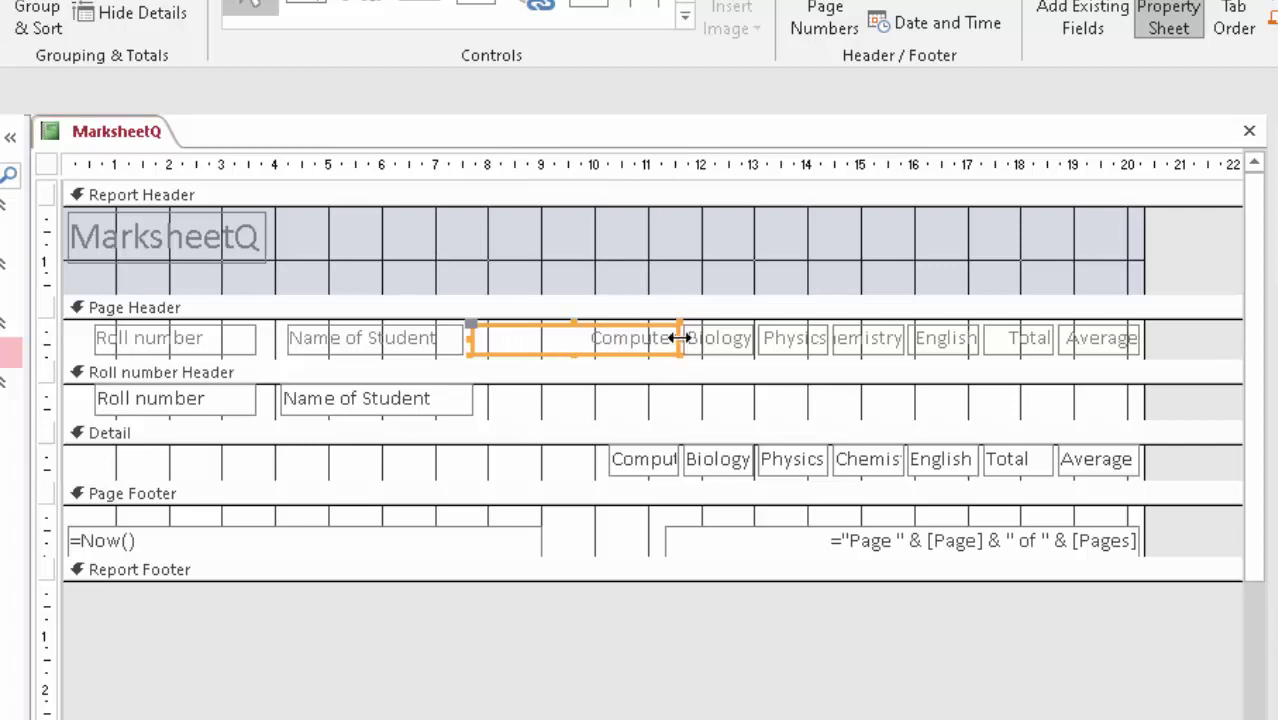
drag(680, 338, 620, 340)
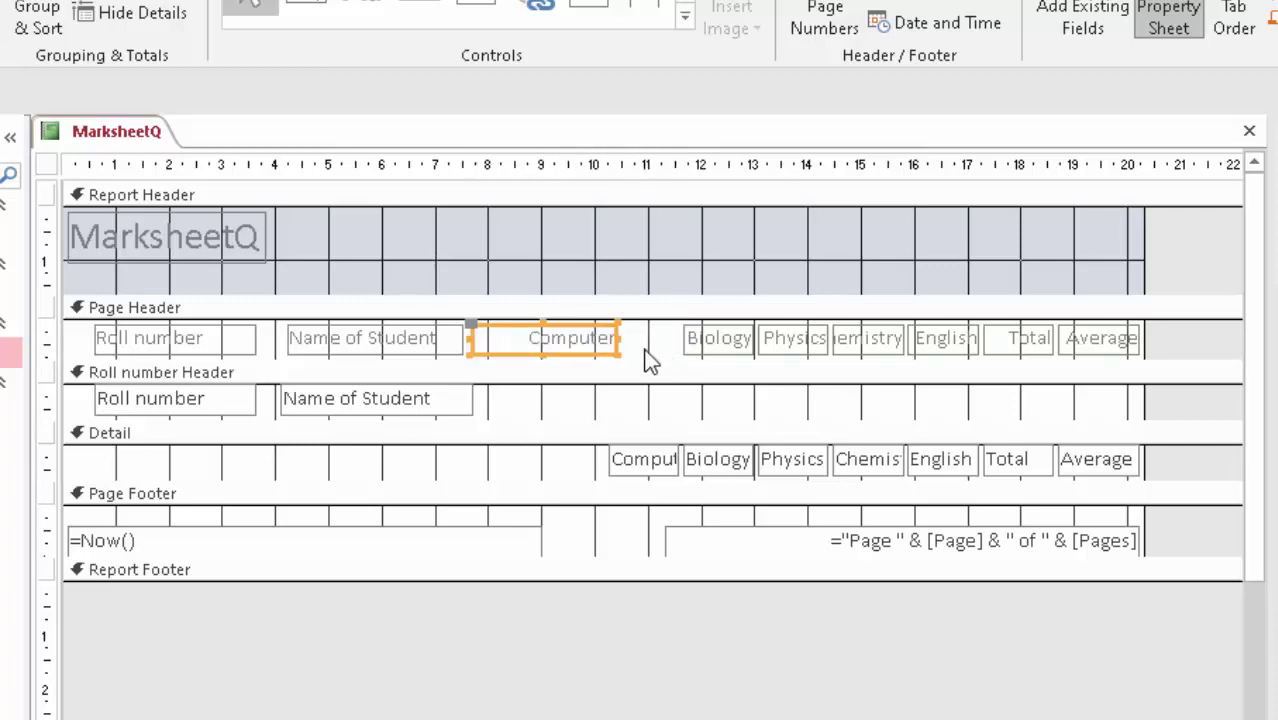
drag(595, 341, 588, 340)
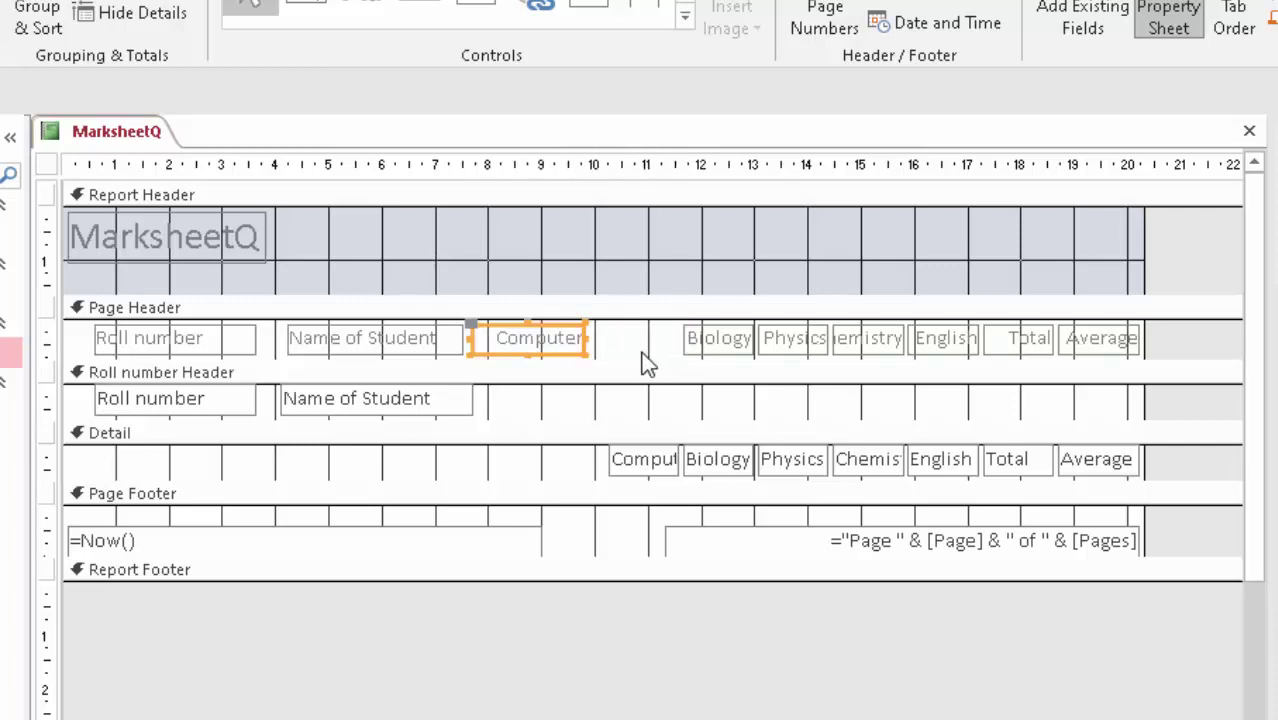
mouse_move(720, 345)
mouse_down()
mouse_move(601, 352)
mouse_move(676, 339)
mouse_up()
mouse_move(759, 351)
mouse_down()
mouse_move(697, 347)
mouse_move(768, 340)
mouse_up()
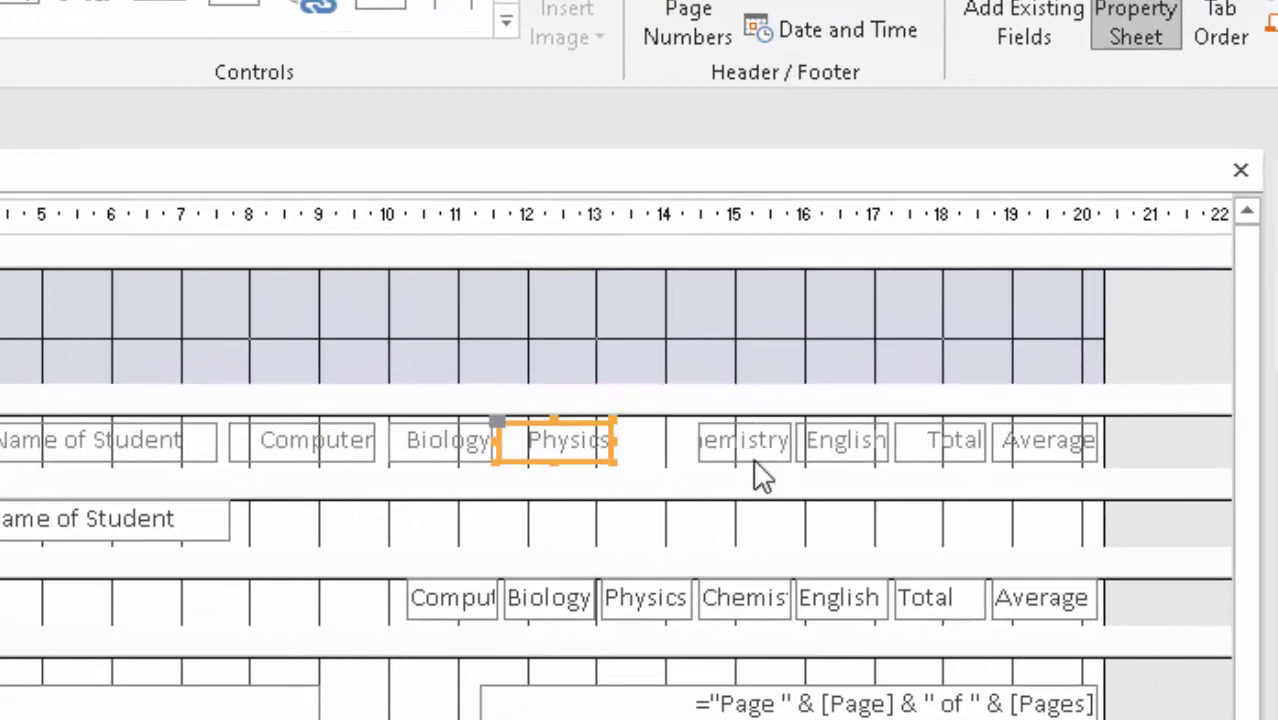
mouse_move(752, 455)
mouse_down()
mouse_move(673, 460)
mouse_move(748, 445)
mouse_move(877, 449)
mouse_up()
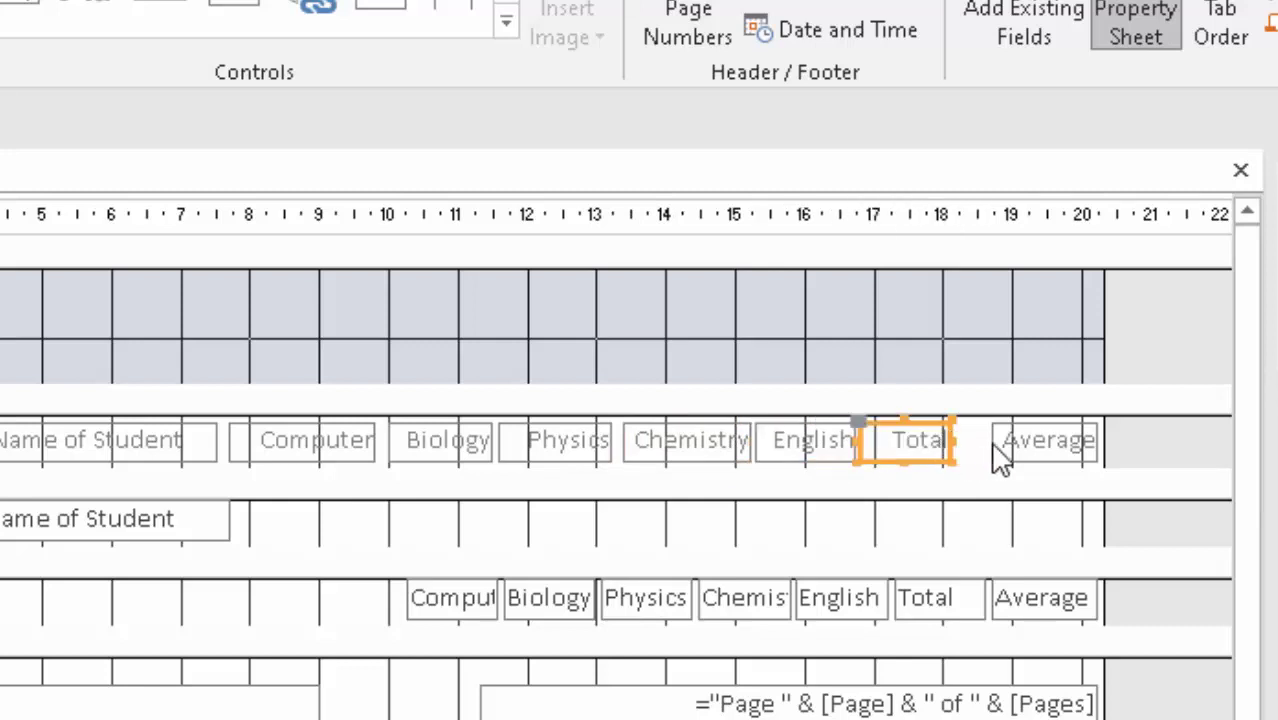
drag(1001, 459, 979, 454)
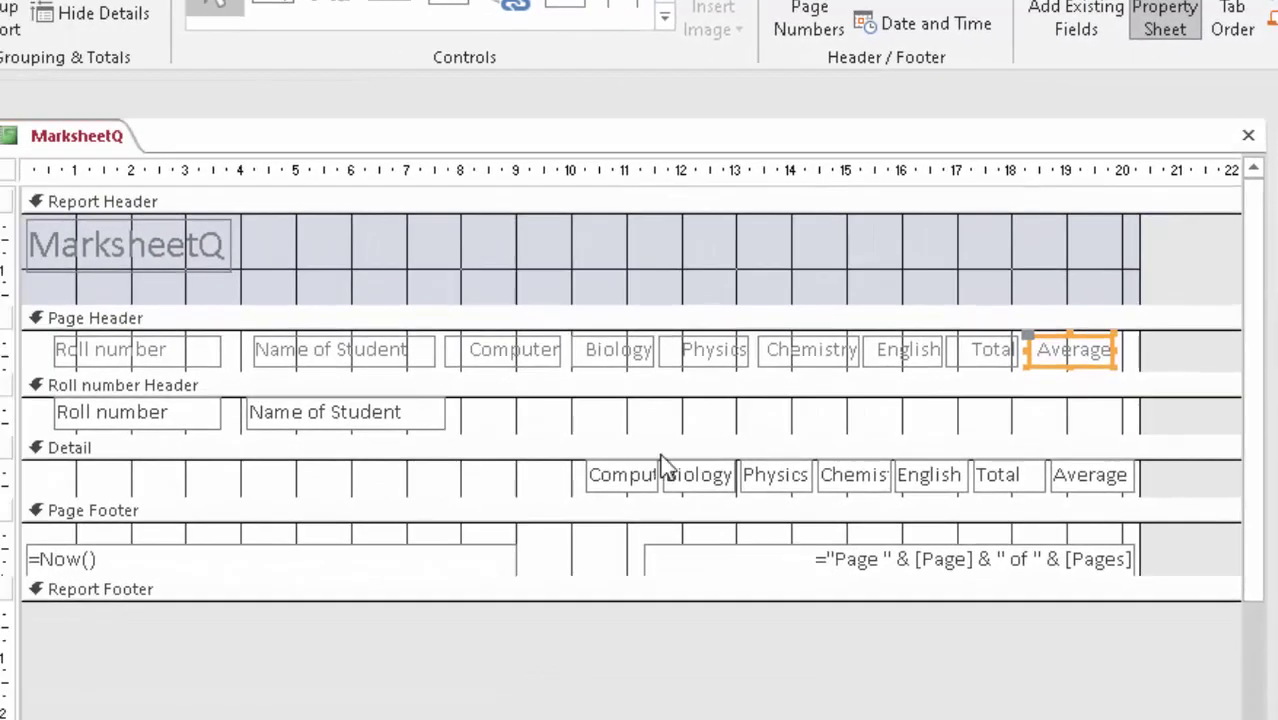
mouse_move(612, 480)
mouse_down()
mouse_move(505, 420)
mouse_move(566, 414)
mouse_up()
Move the Biology and Physics fields up into the Roll number Header beside Computer
click(688, 490)
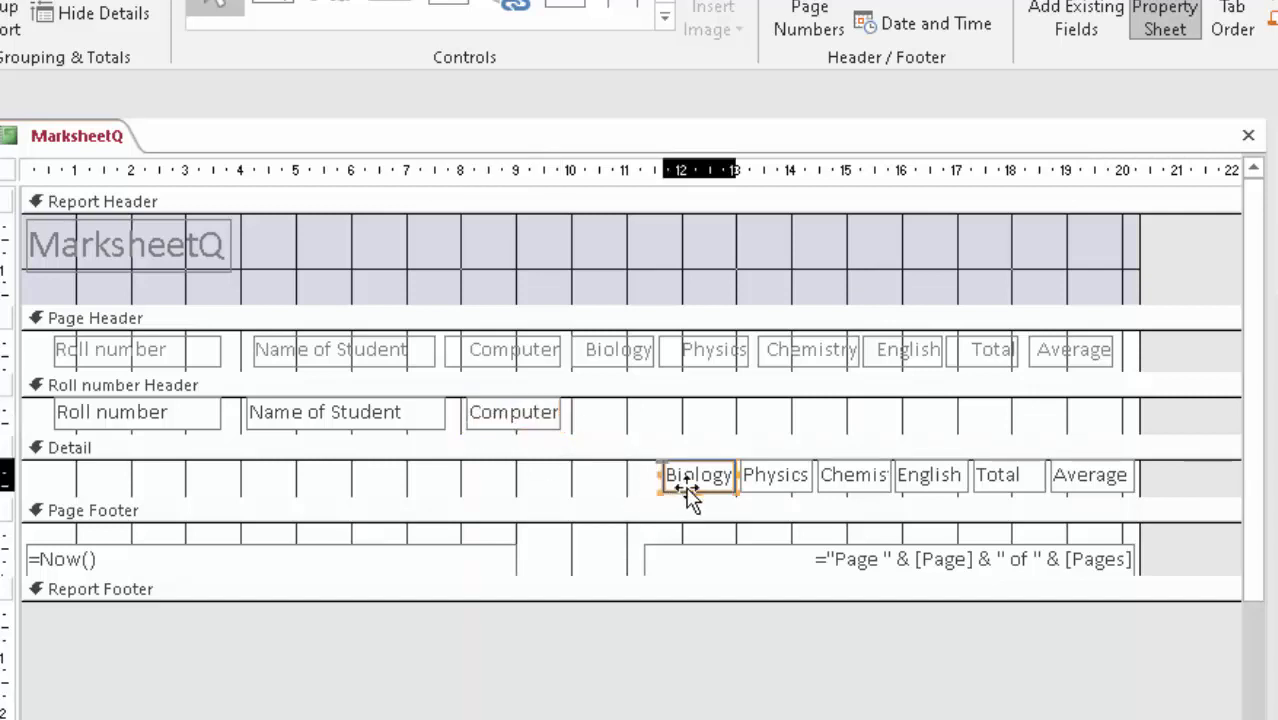
drag(688, 490, 671, 436)
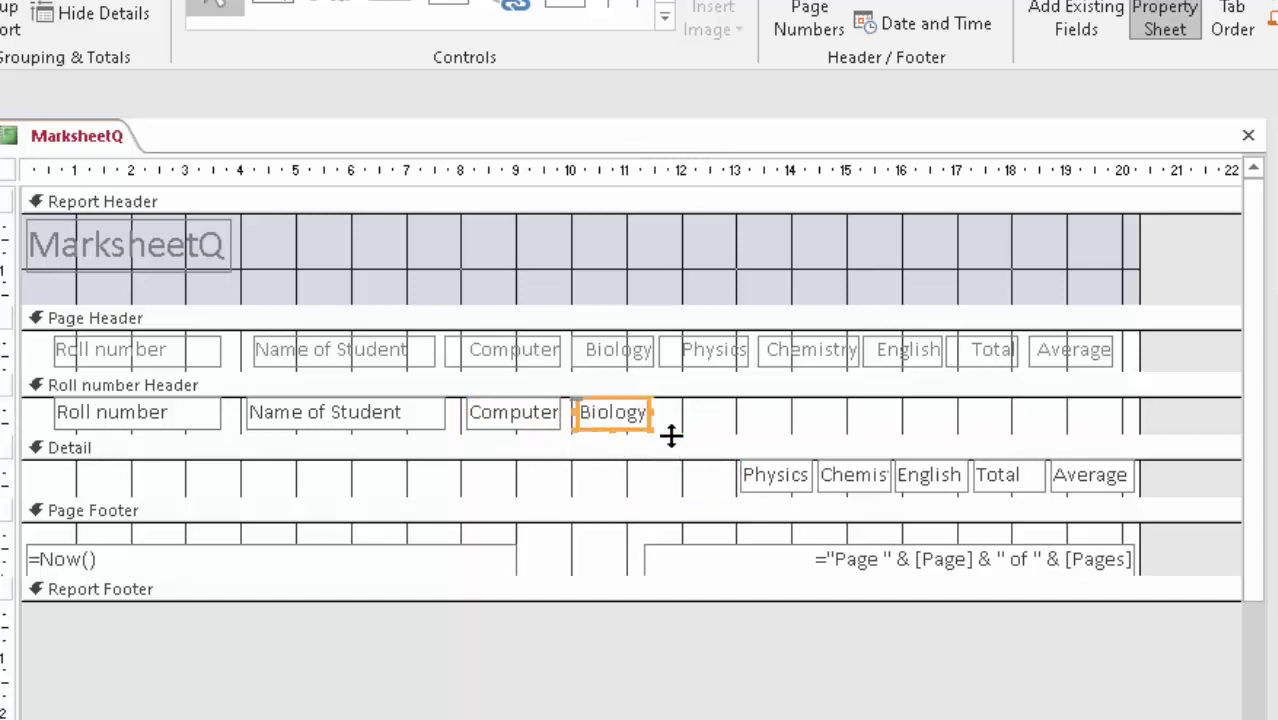
drag(654, 412, 660, 414)
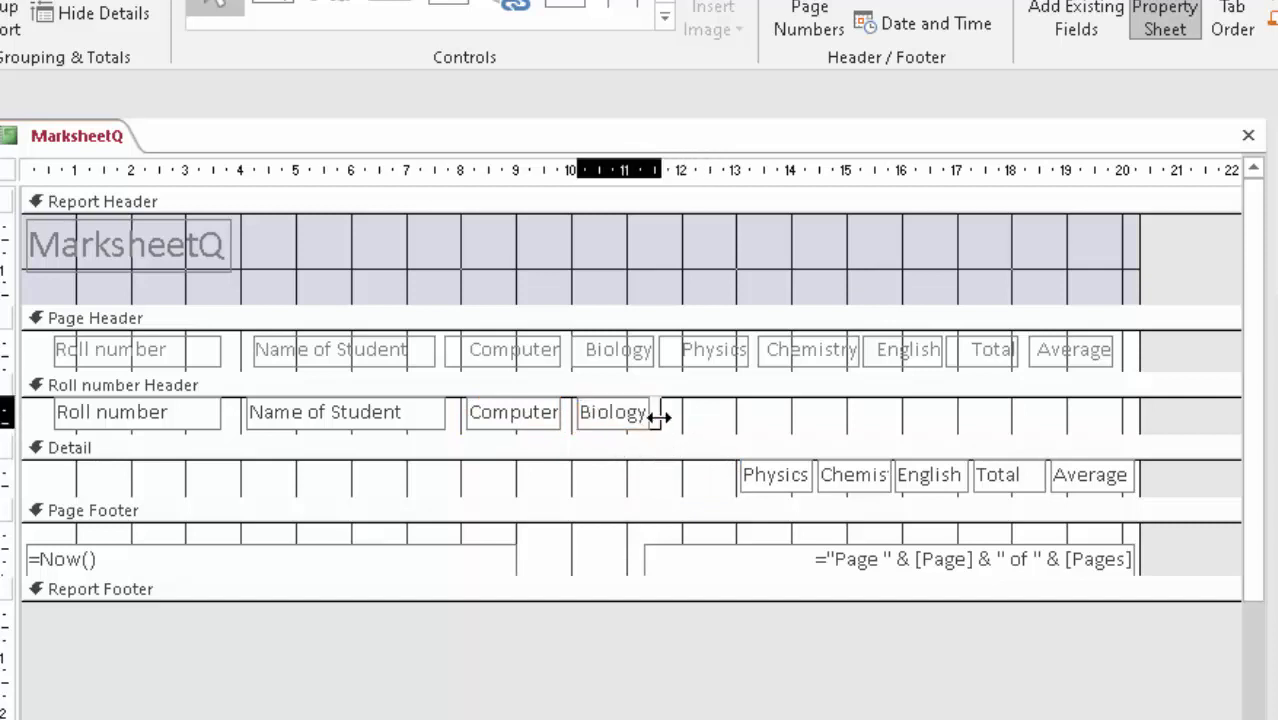
click(716, 462)
mouse_move(716, 462)
mouse_down()
mouse_move(692, 424)
mouse_move(765, 418)
mouse_up()
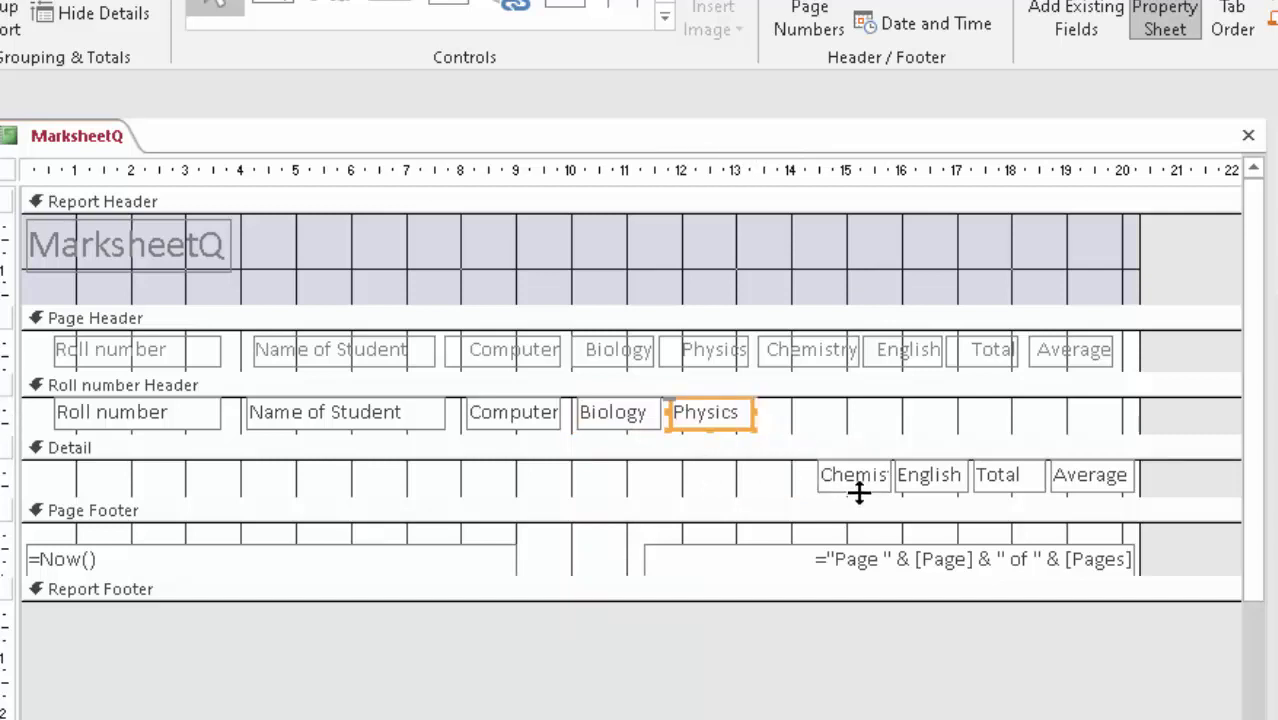
Move Chemistry, English, Total and Average into the header, then collapse the empty Detail section
drag(840, 470, 845, 428)
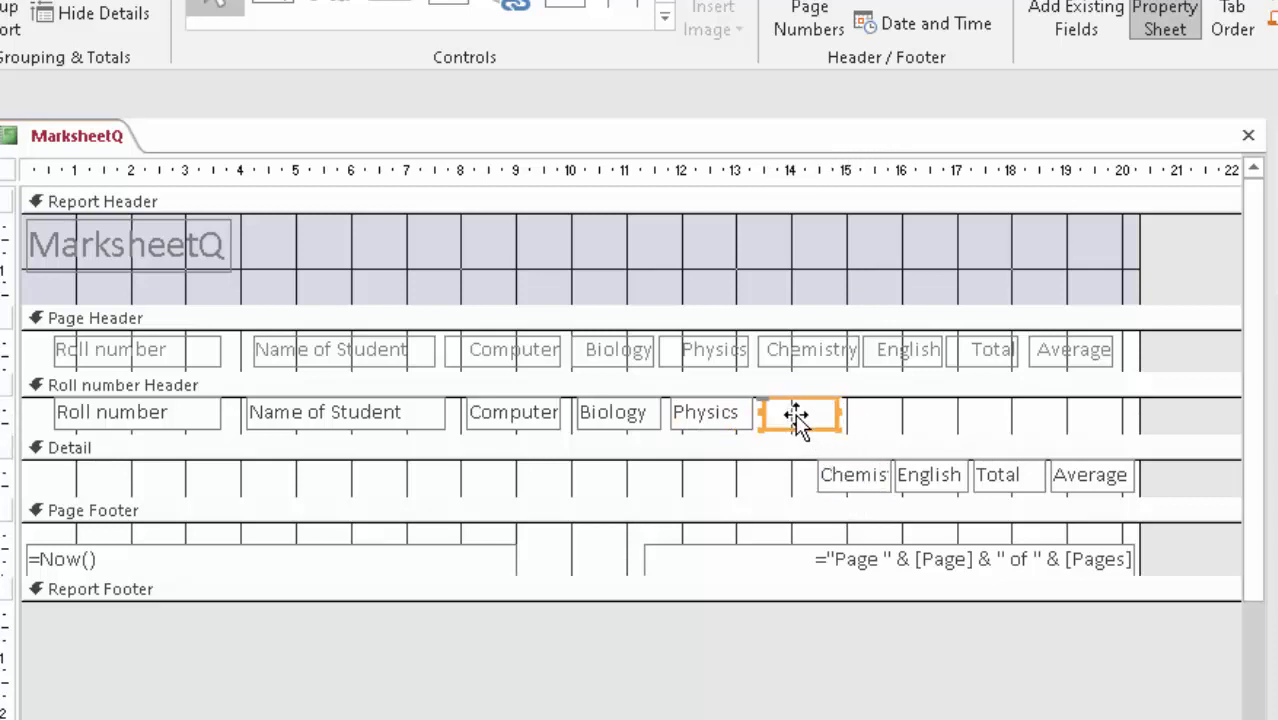
drag(838, 412, 857, 412)
drag(925, 476, 912, 413)
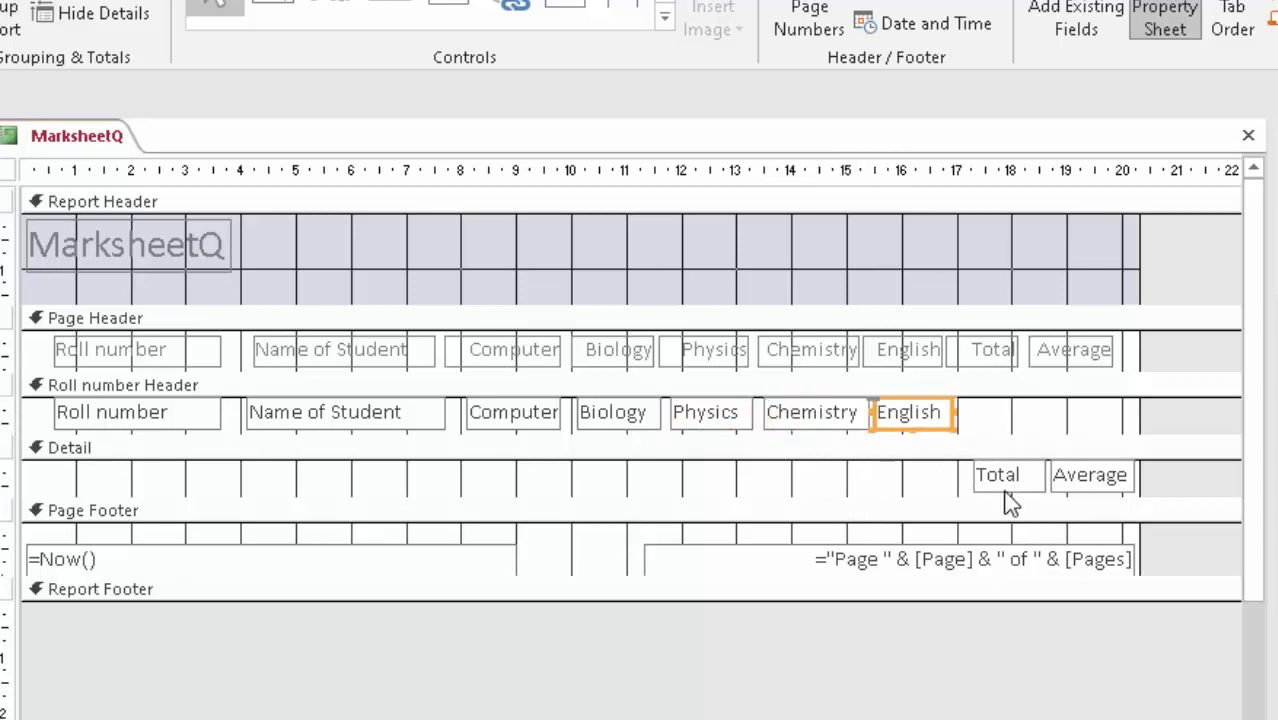
drag(1000, 480, 993, 428)
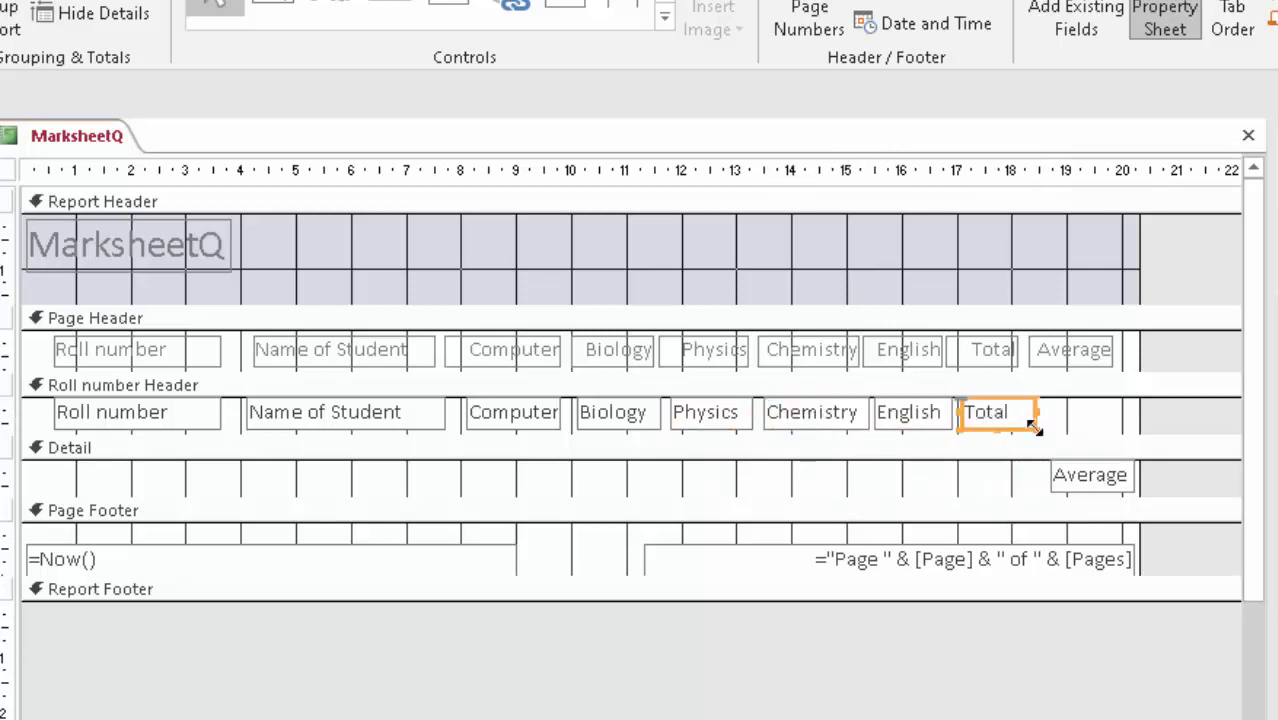
drag(1100, 478, 1095, 428)
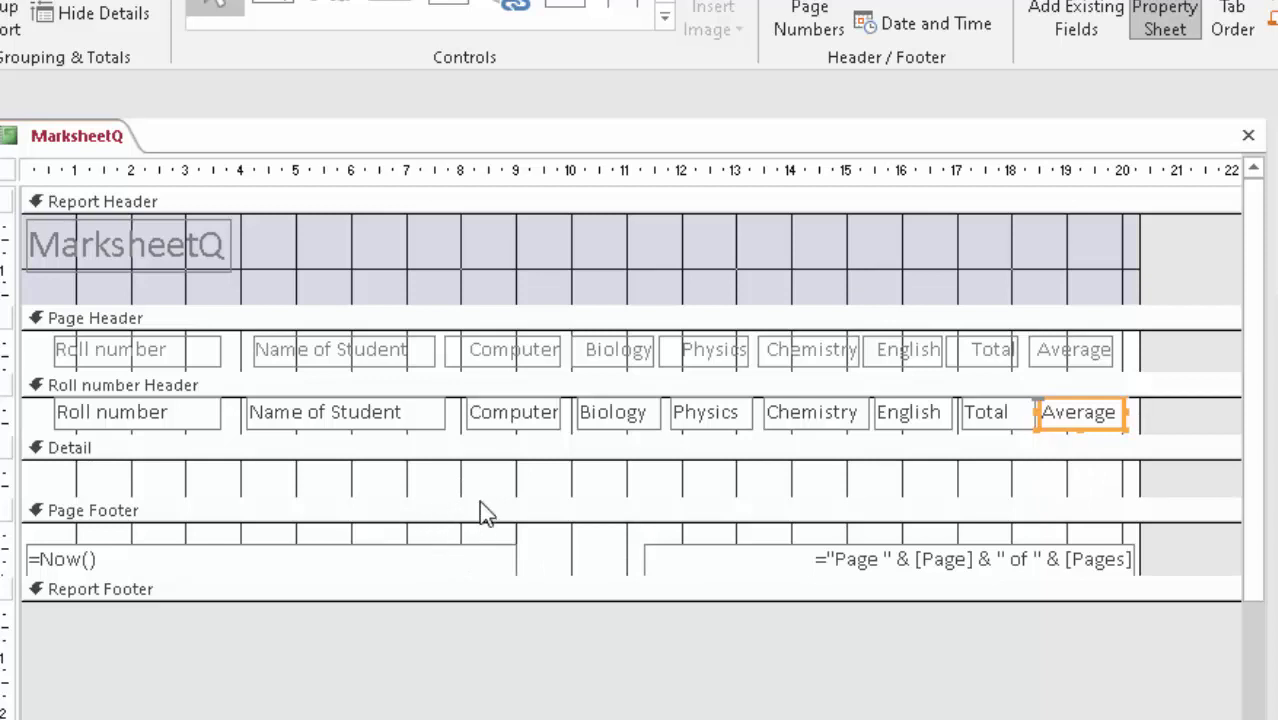
drag(482, 498, 482, 456)
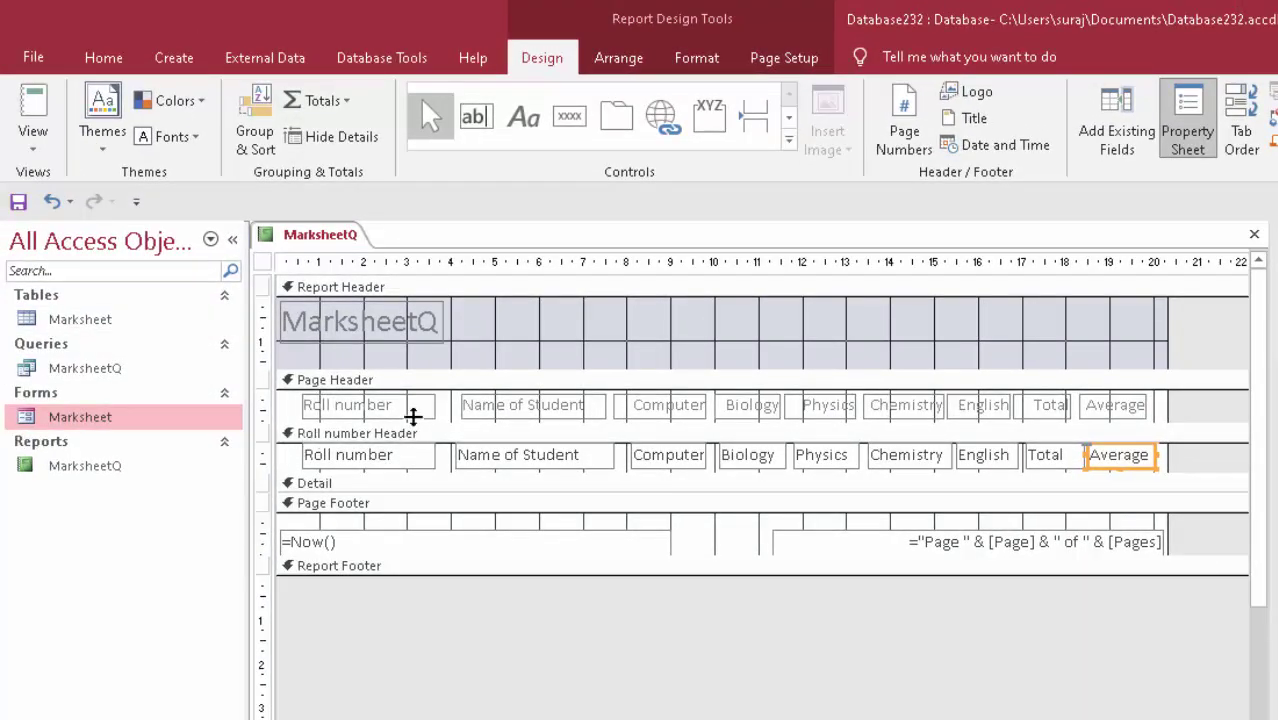
Change the report title text from MarksheetQ to Marksheet
click(439, 322)
click(434, 316)
drag(438, 320, 406, 320)
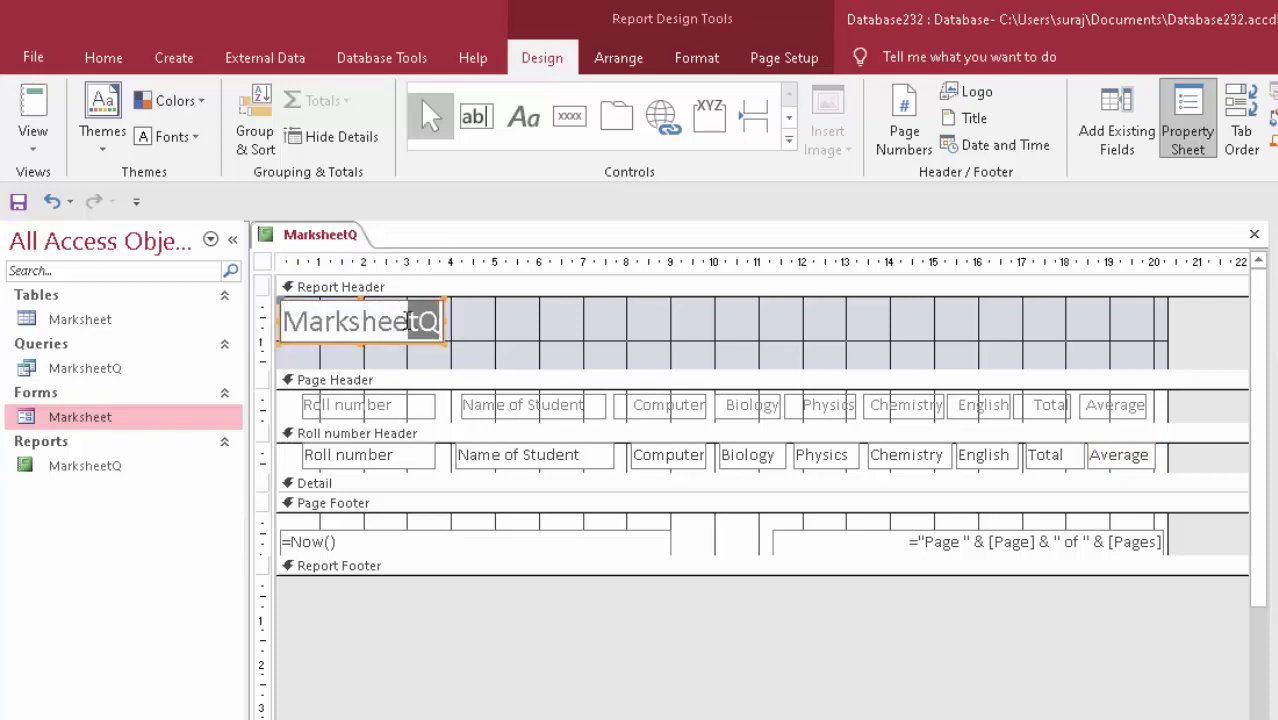
click(440, 322)
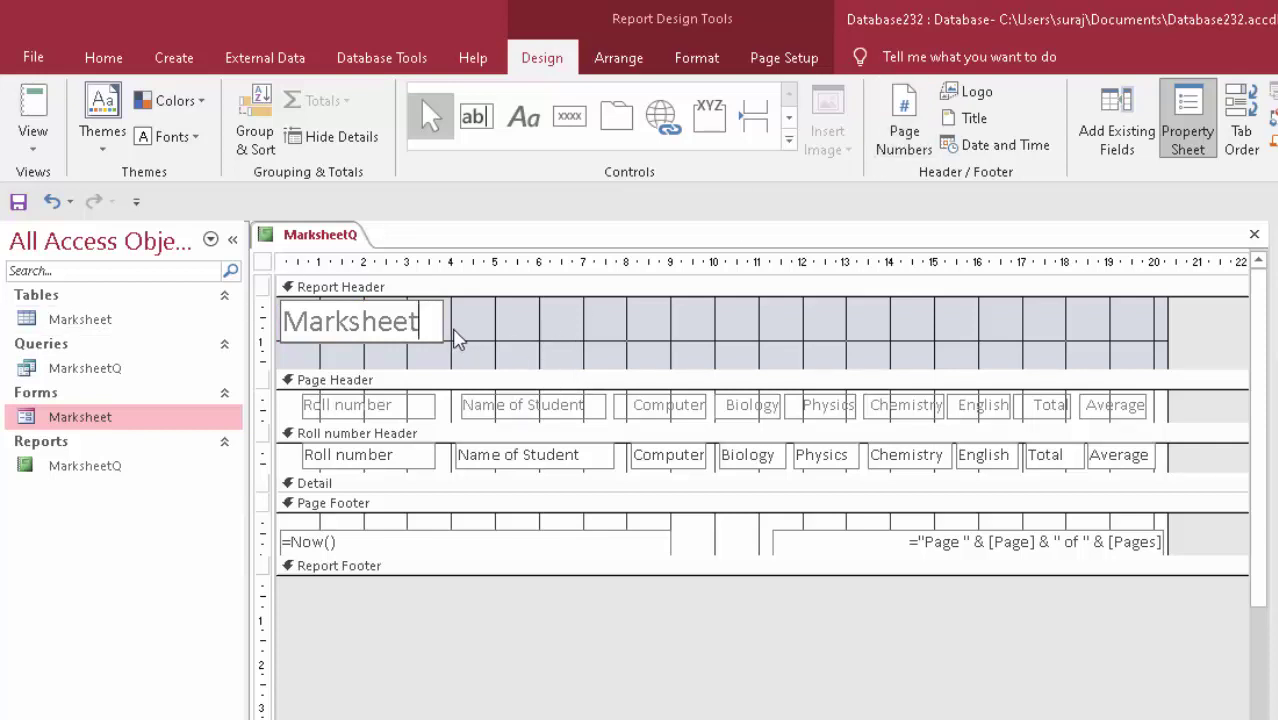
click(513, 332)
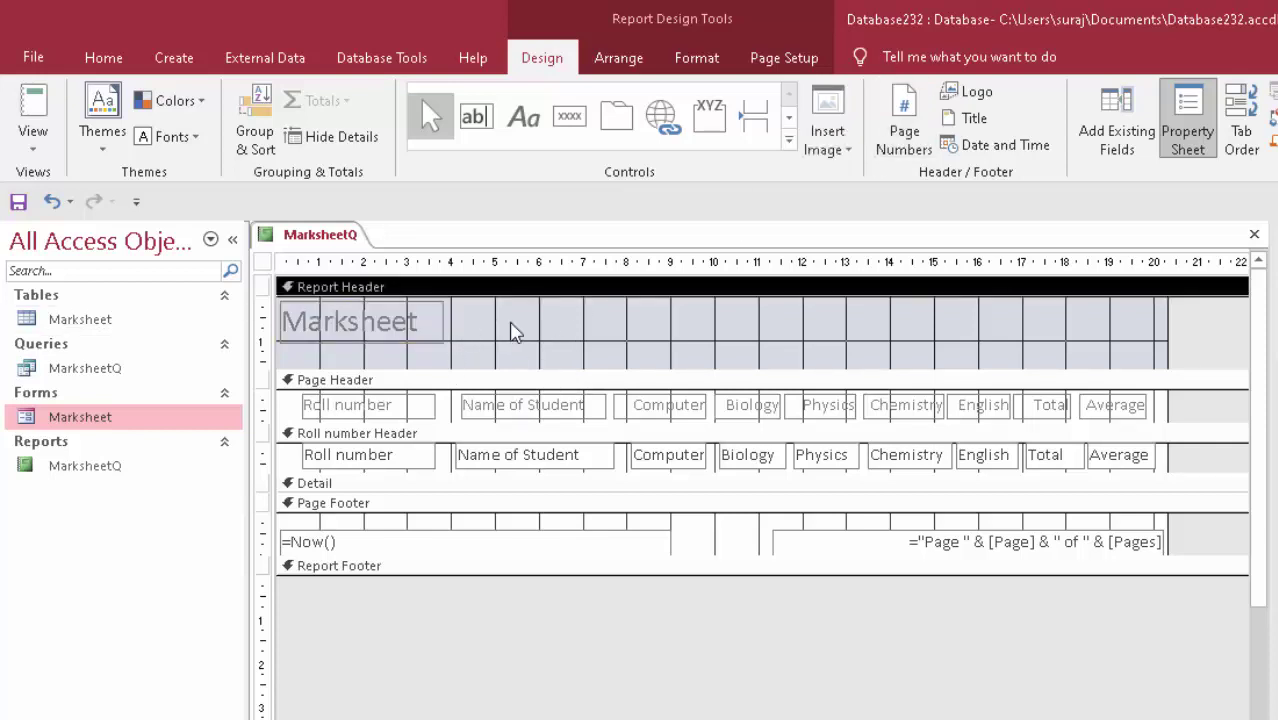
Fill the Report Header background with orange
click(103, 57)
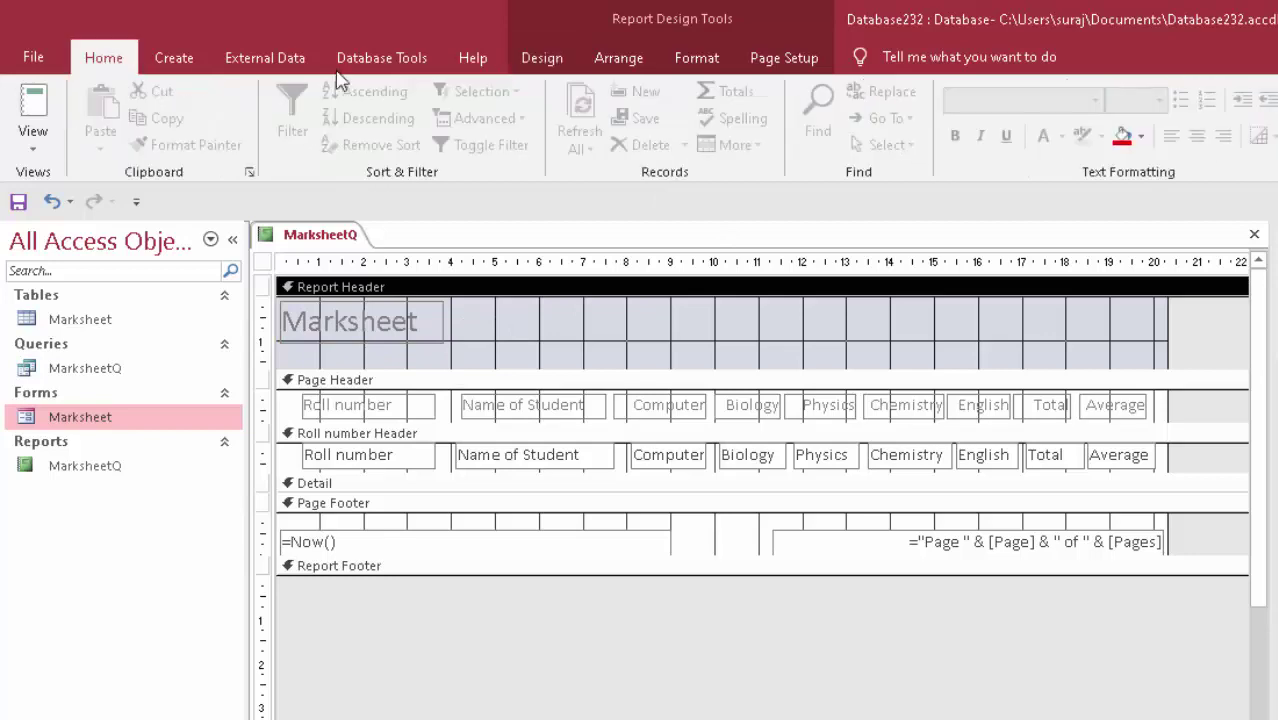
click(1143, 140)
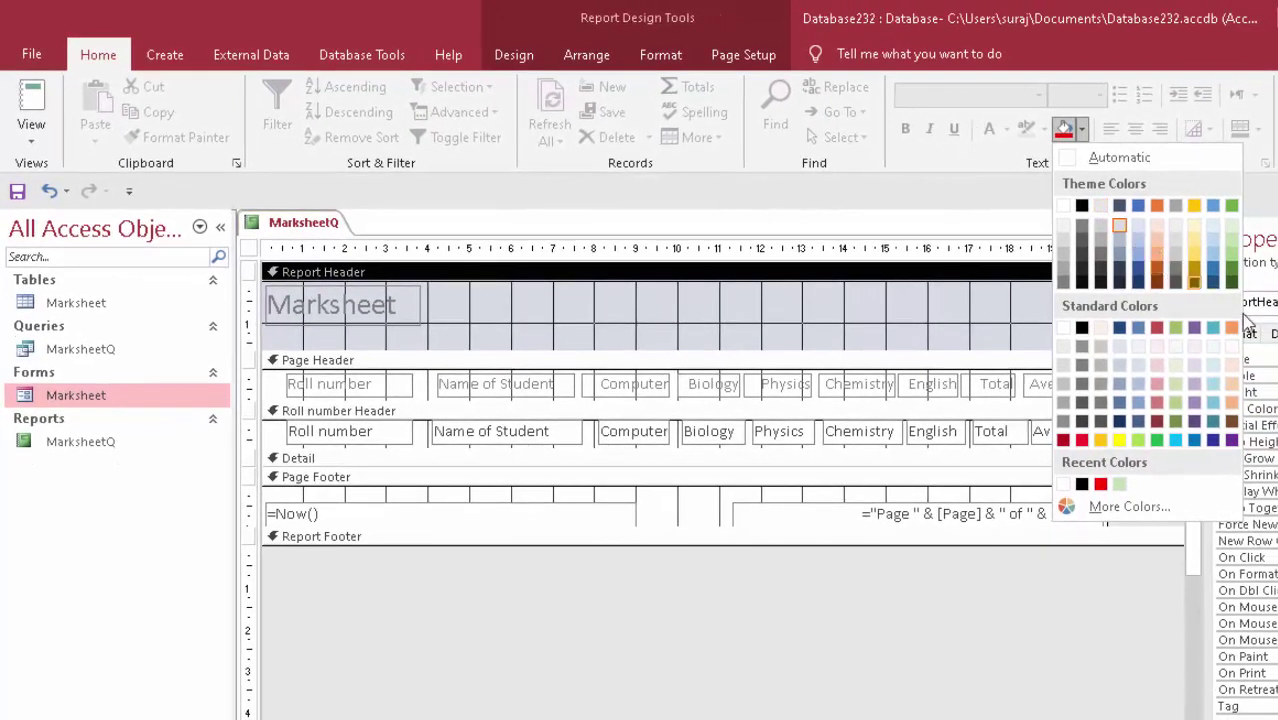
click(1230, 330)
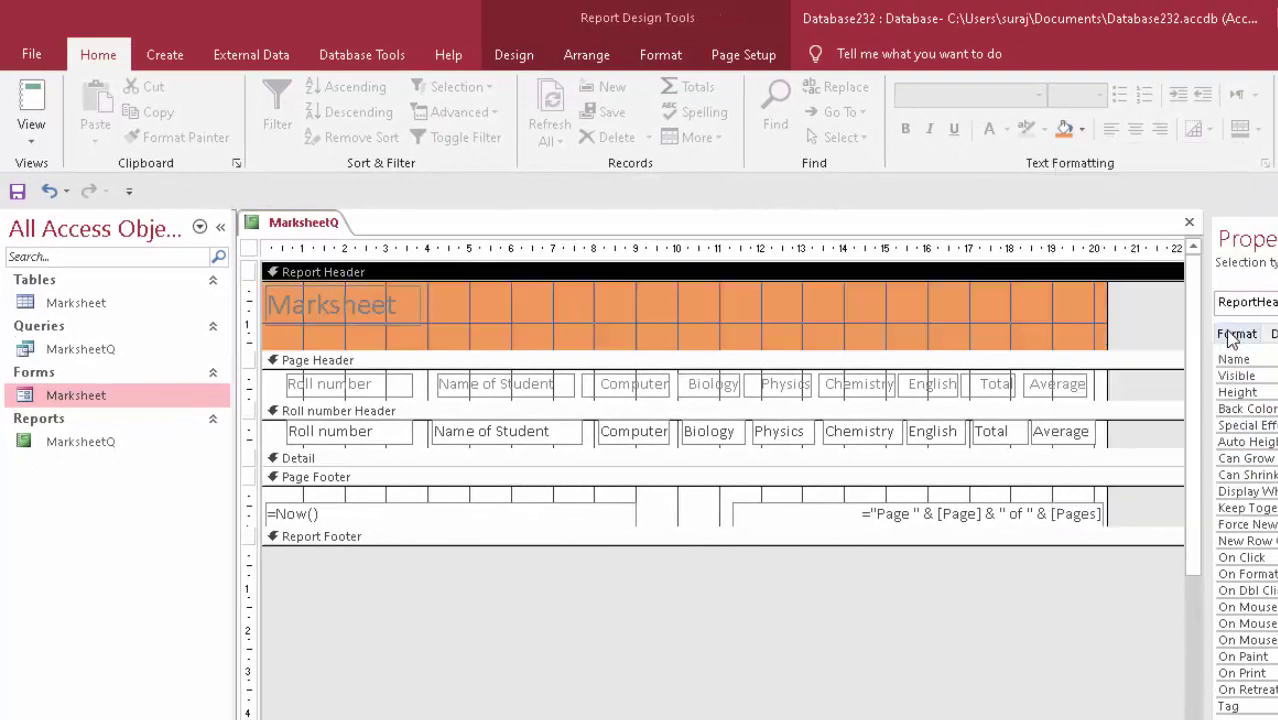
Stretch the Marksheet title label across the header width and centre its text
click(418, 306)
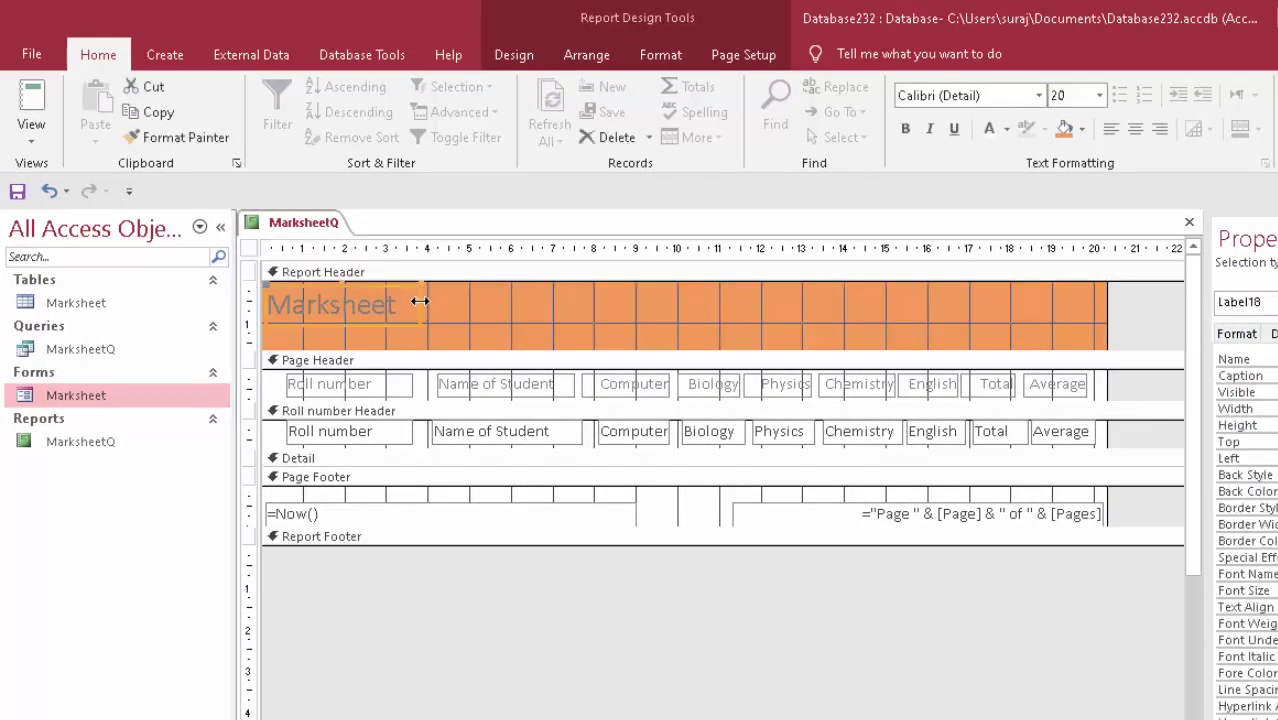
mouse_move(420, 301)
mouse_down()
mouse_move(971, 372)
mouse_move(520, 357)
mouse_up()
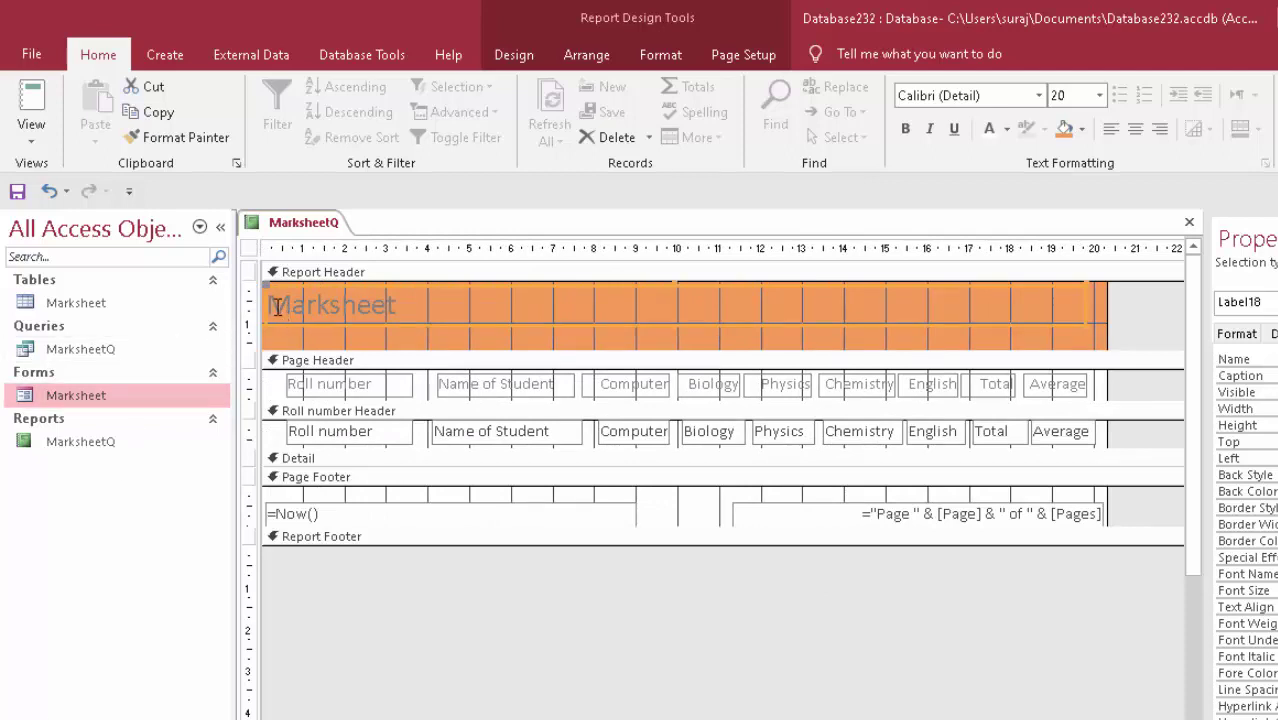
click(277, 307)
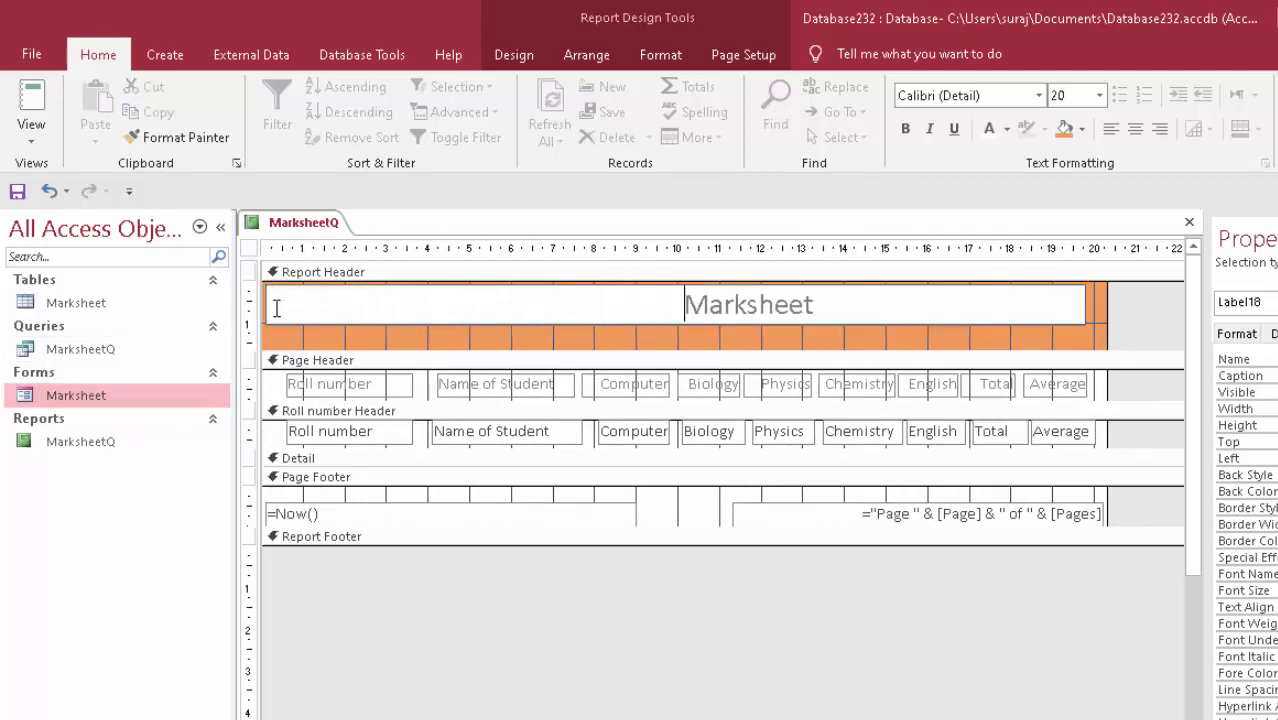
Give the Marksheet title label a black background and bold text
click(660, 643)
click(545, 319)
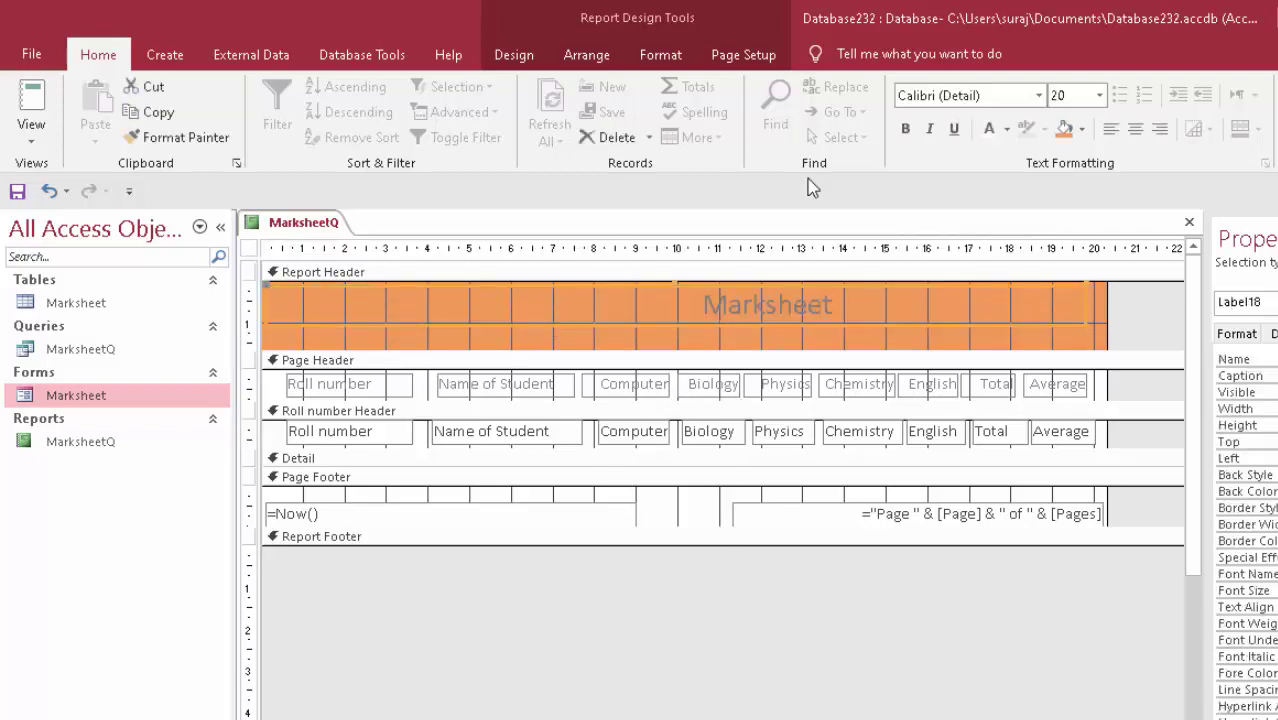
click(1081, 128)
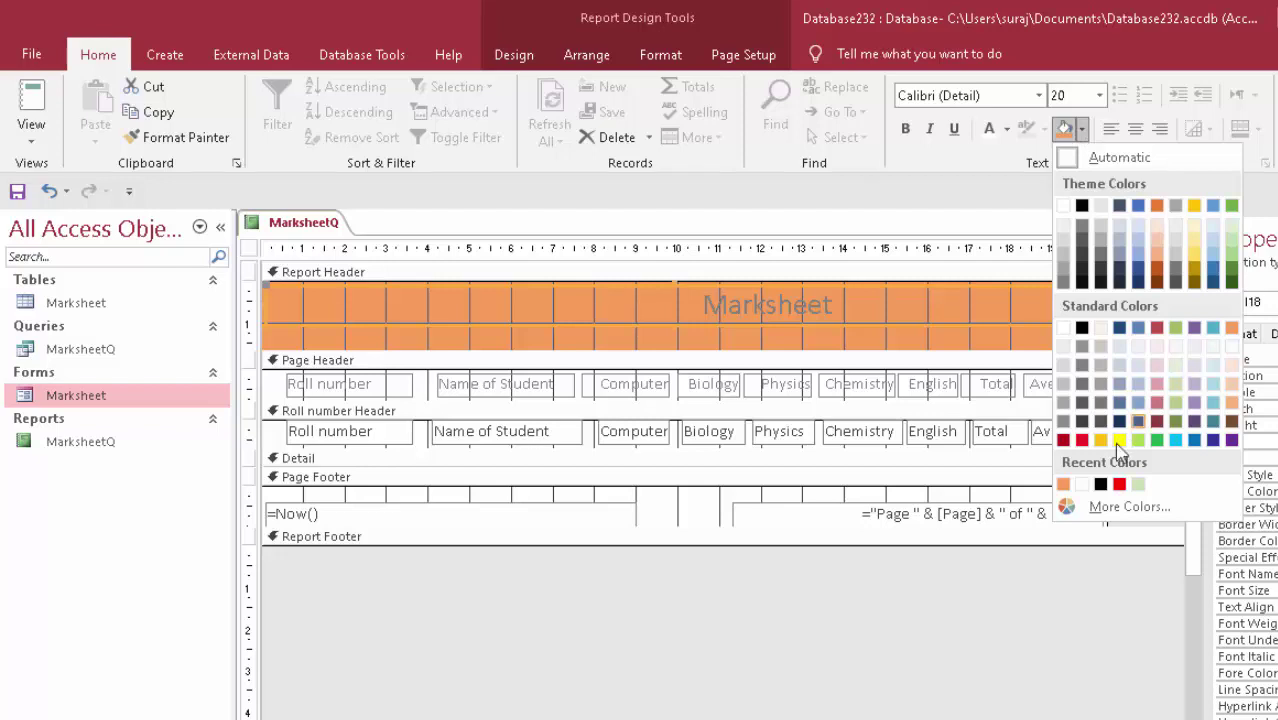
click(1081, 440)
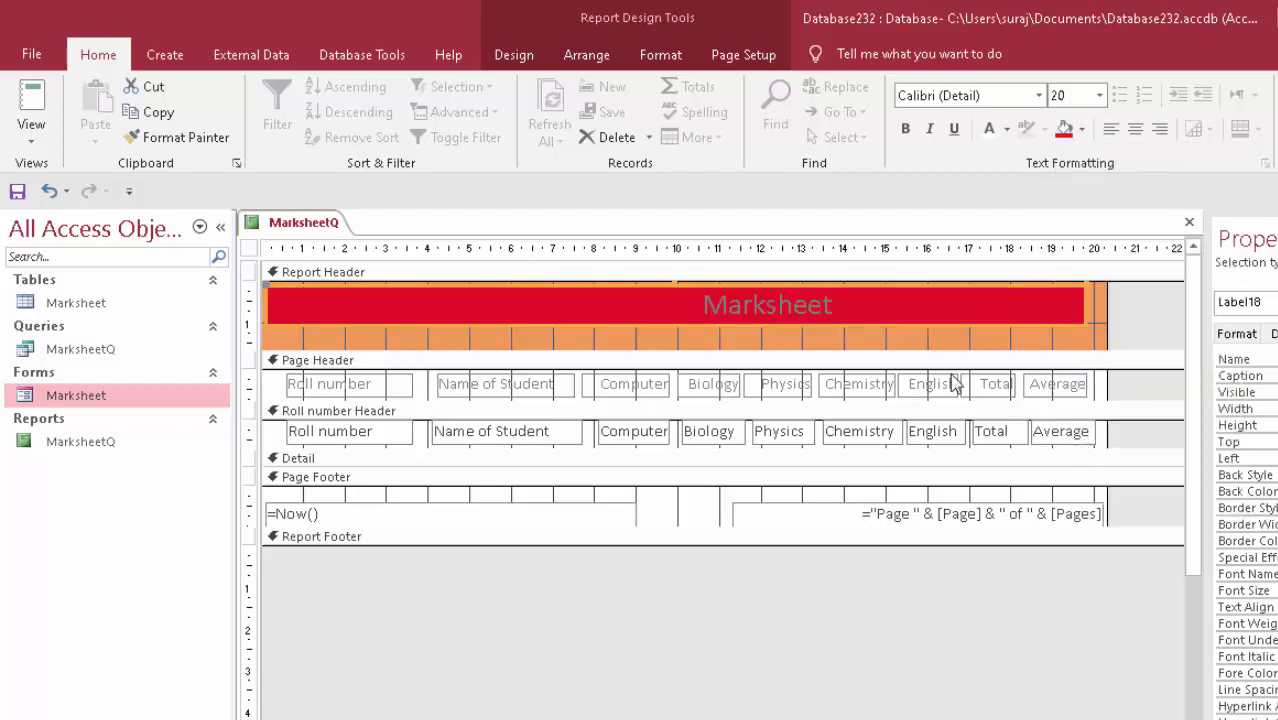
click(838, 292)
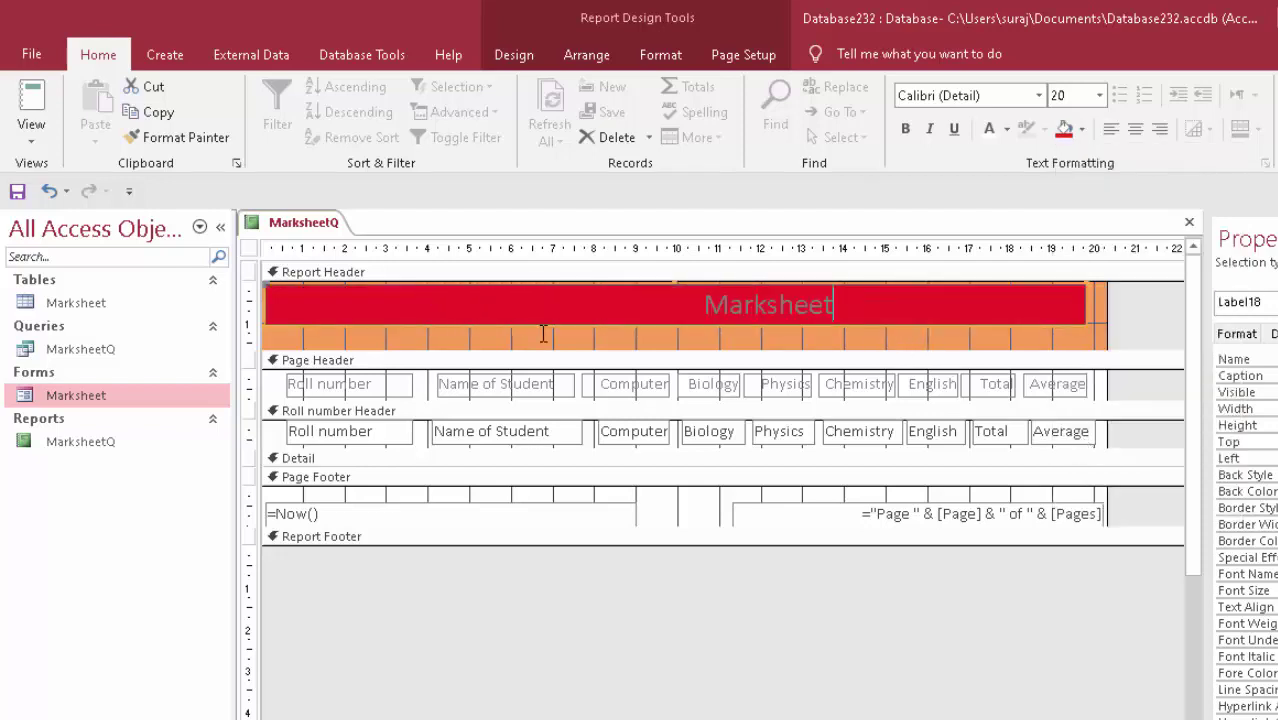
double_click(688, 308)
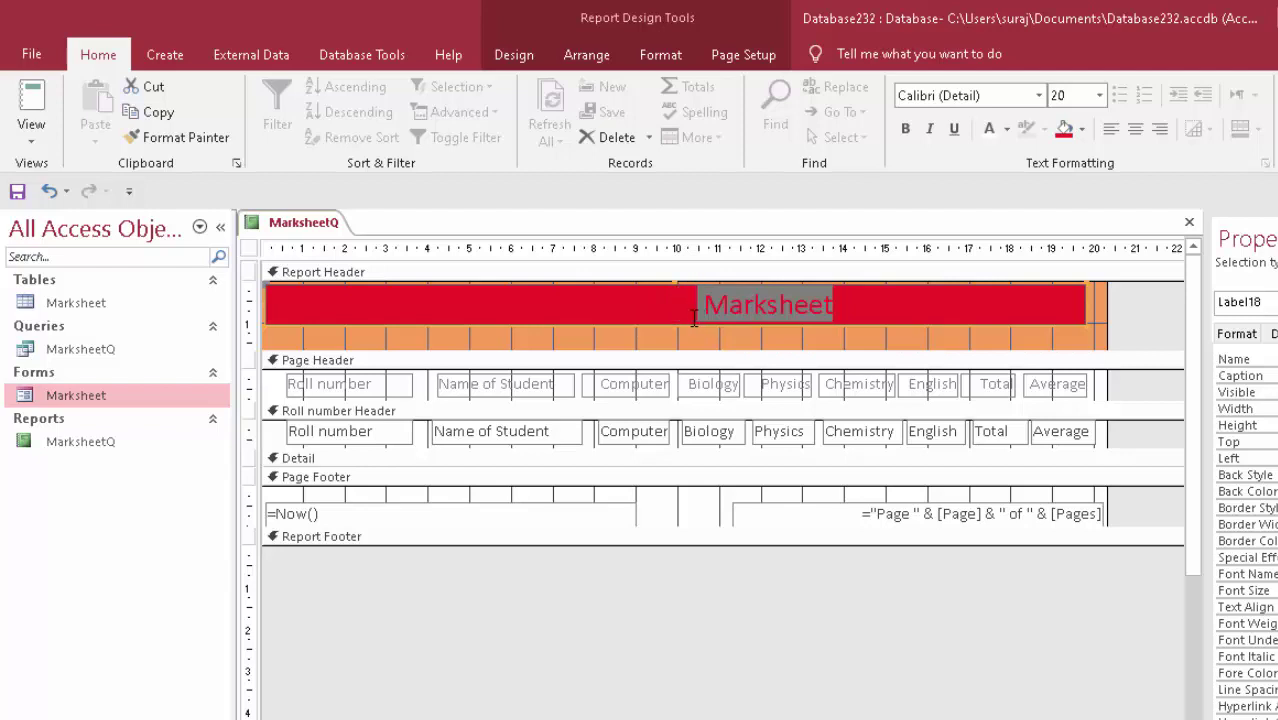
click(907, 135)
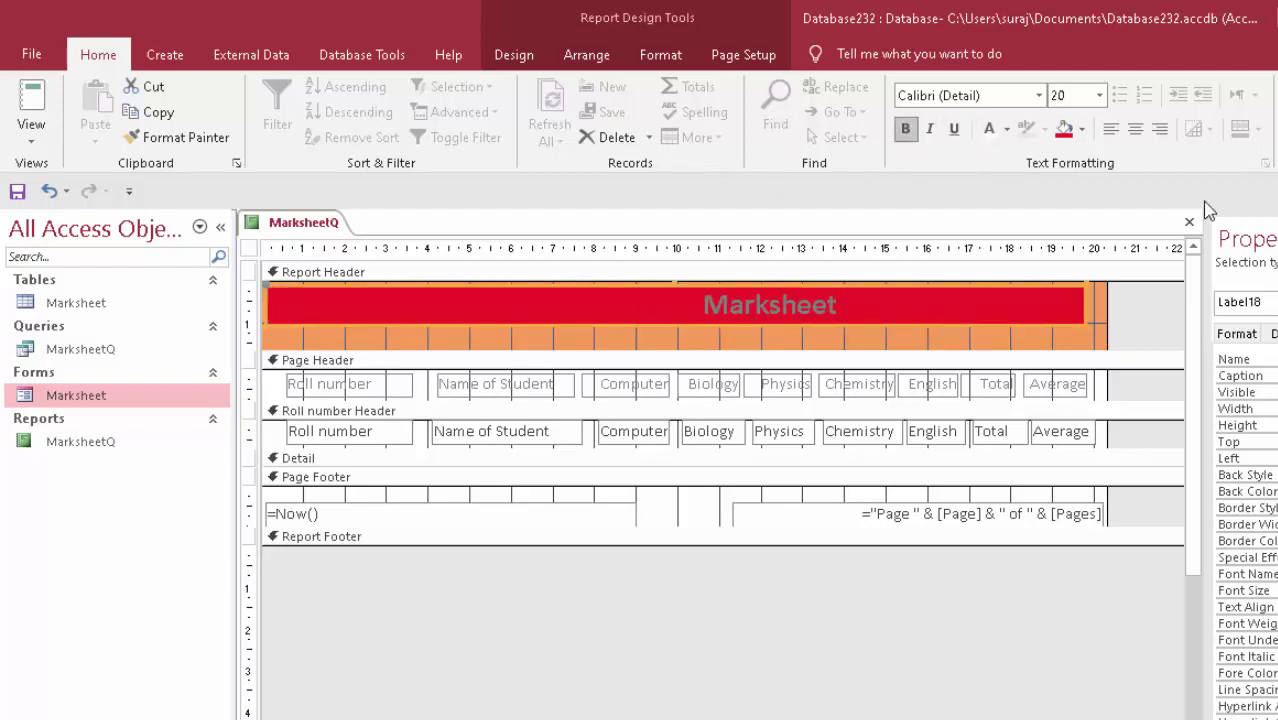
click(1081, 129)
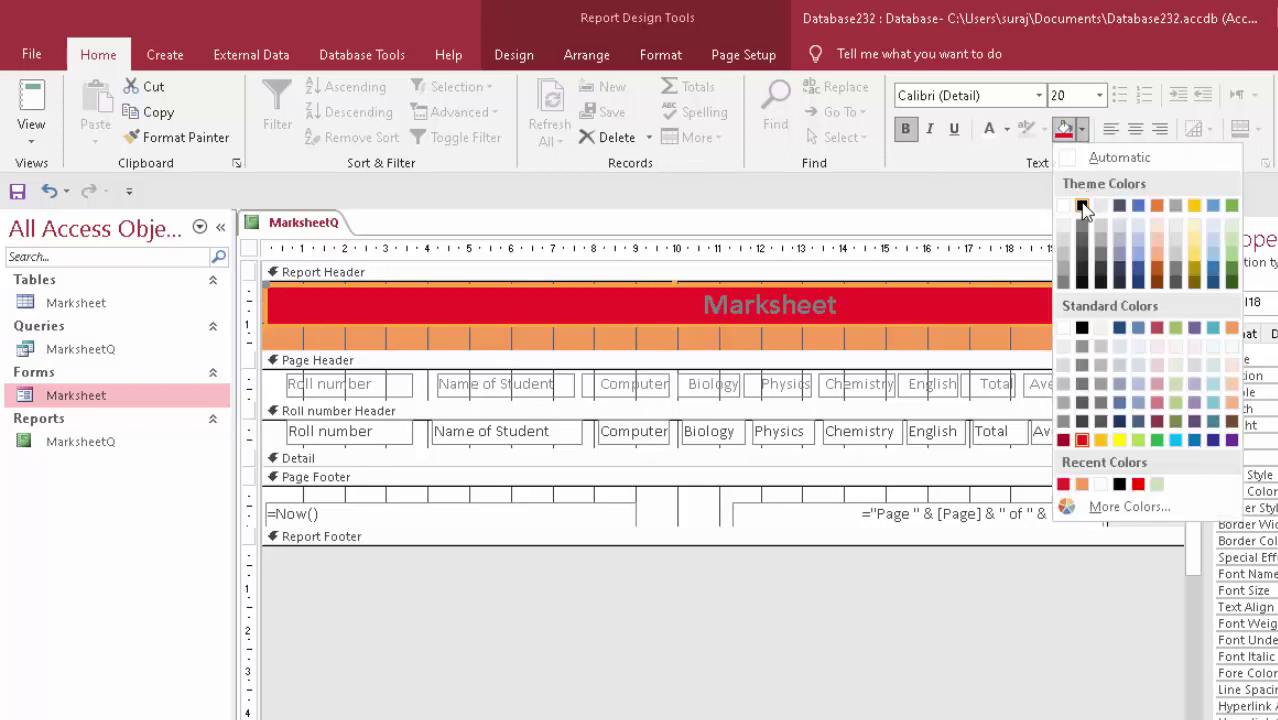
click(1063, 206)
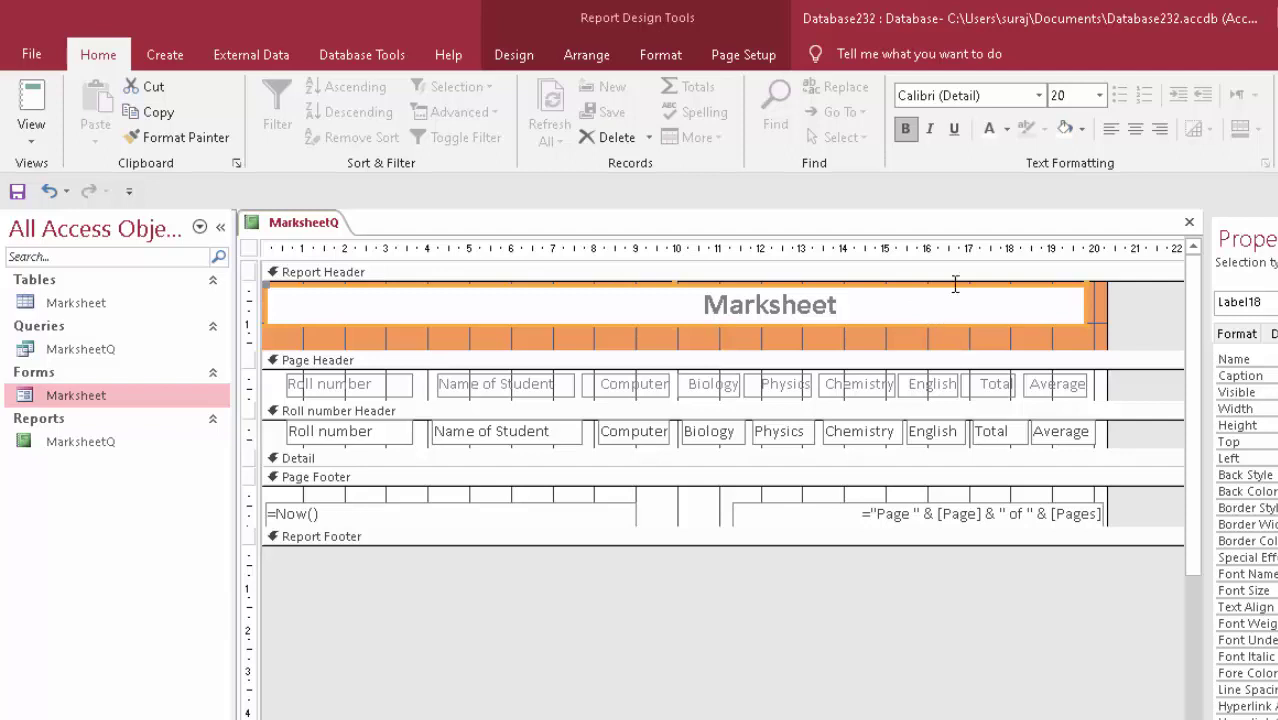
click(1081, 129)
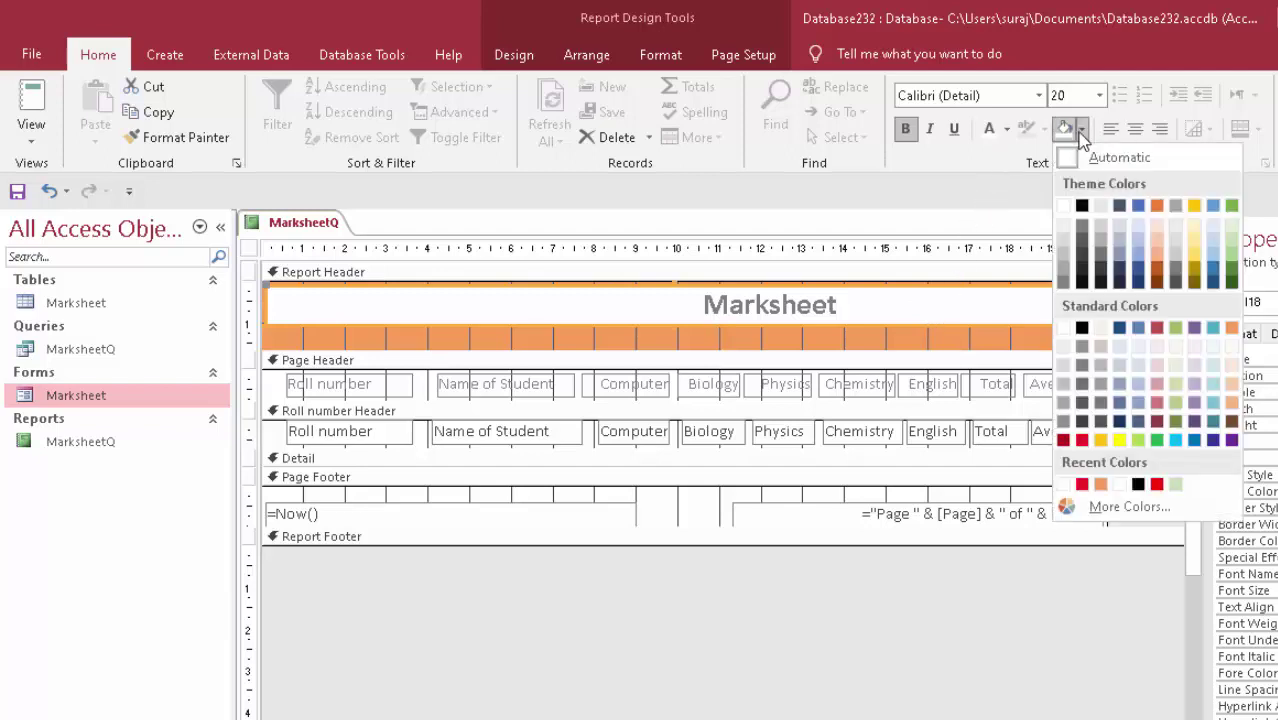
click(1081, 206)
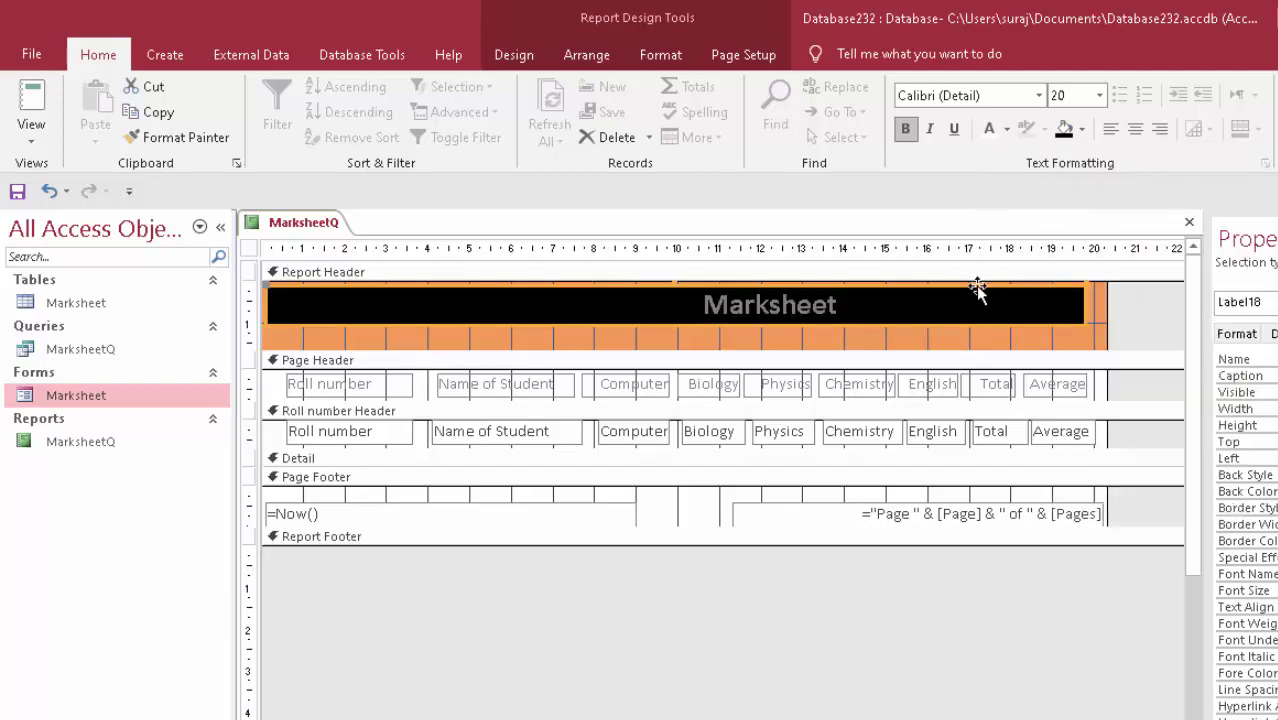
Make the Marksheet title text white
drag(839, 306, 704, 306)
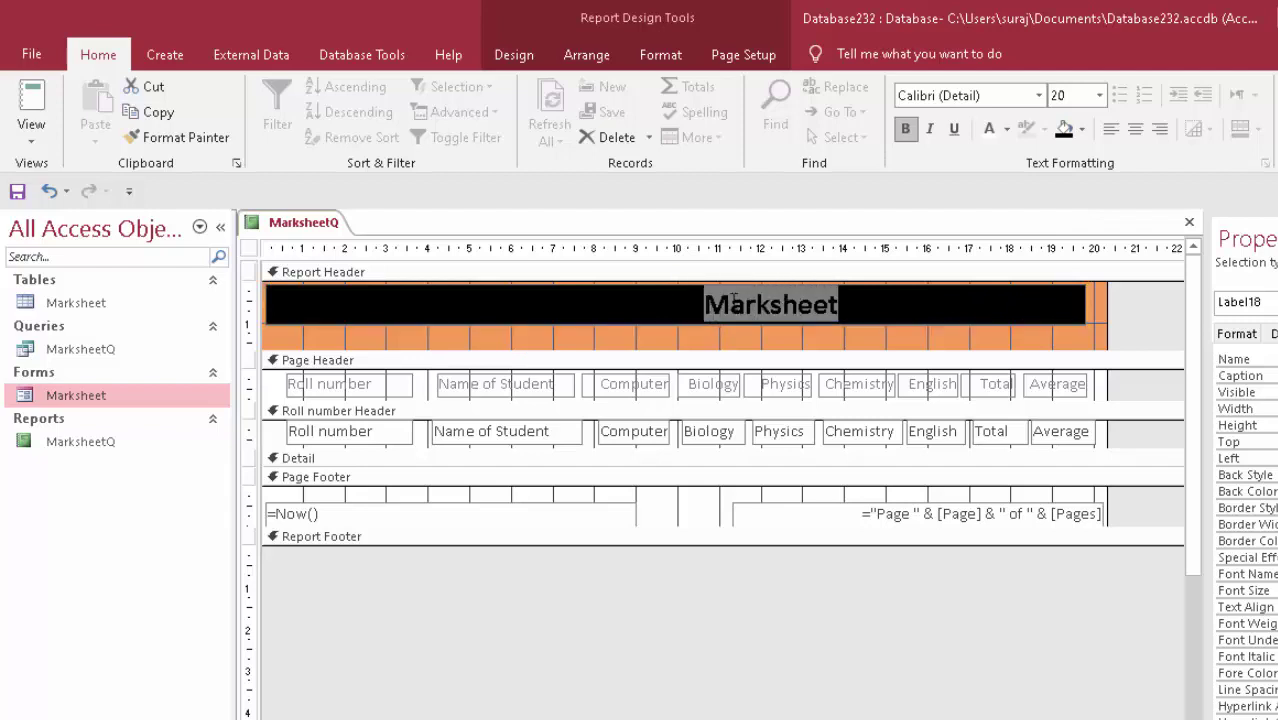
click(1007, 130)
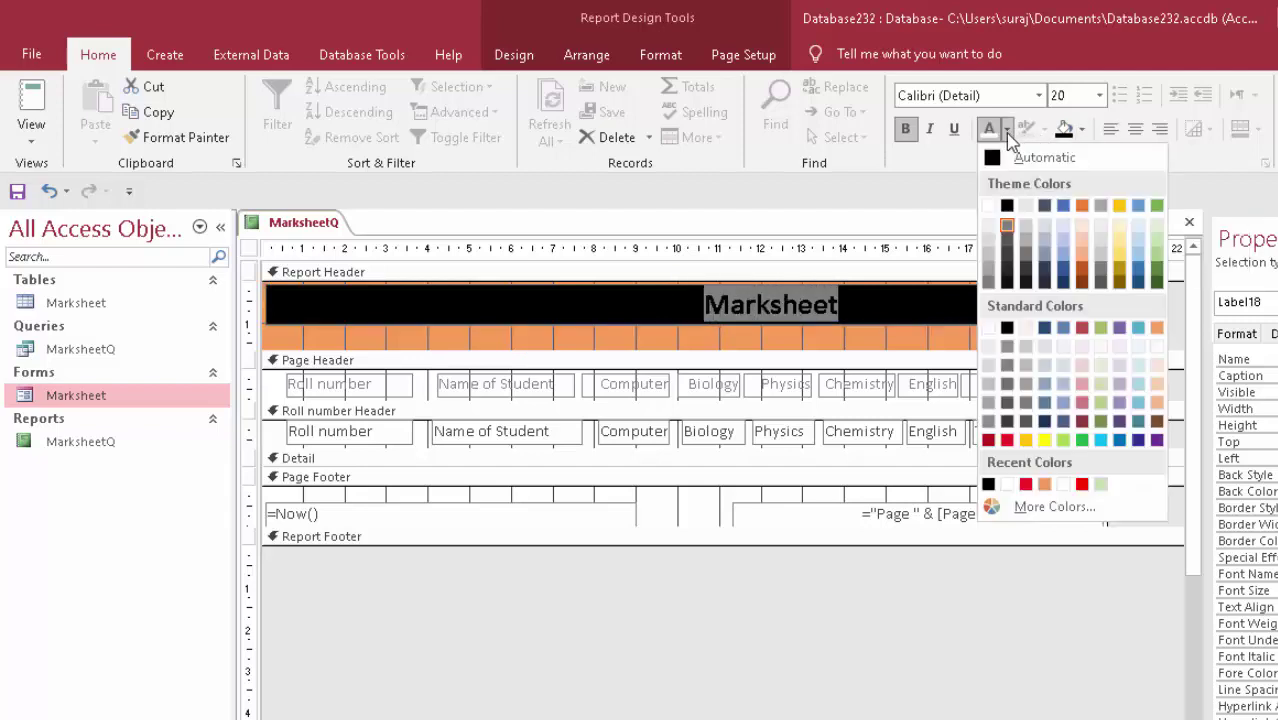
click(989, 206)
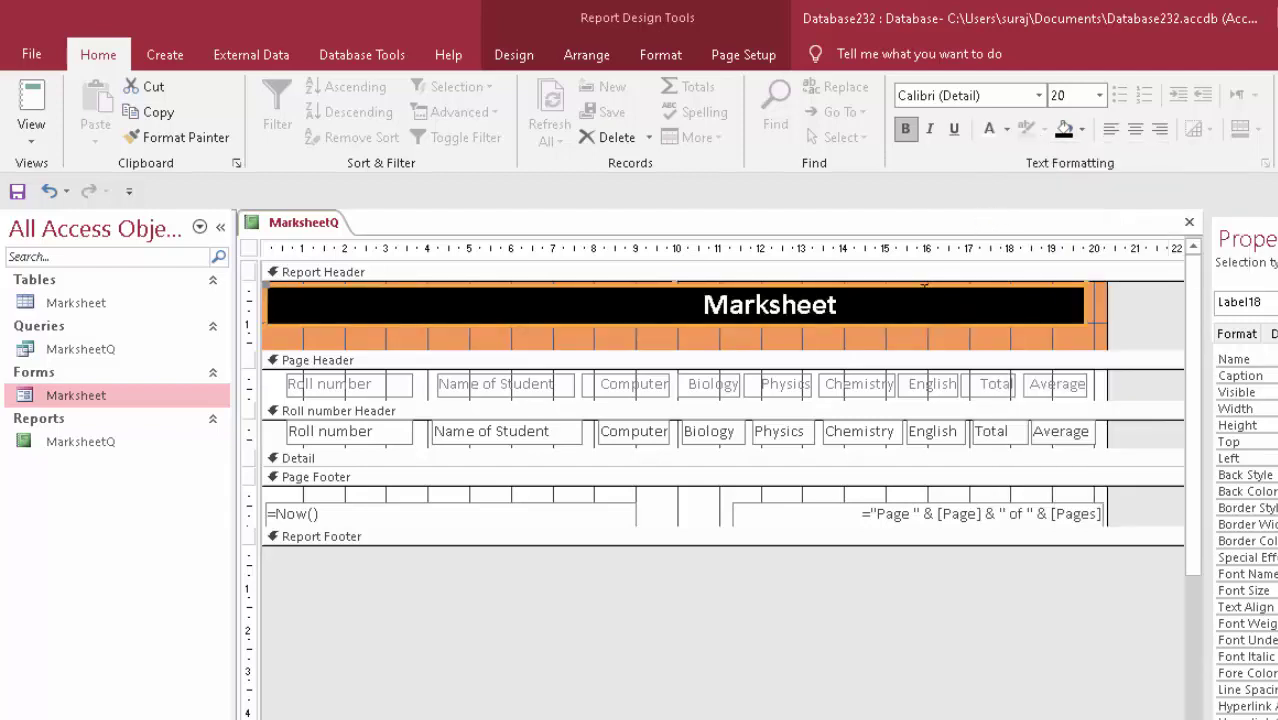
Delete the title's leading spaces to recentre it, then select all controls in the report
click(917, 613)
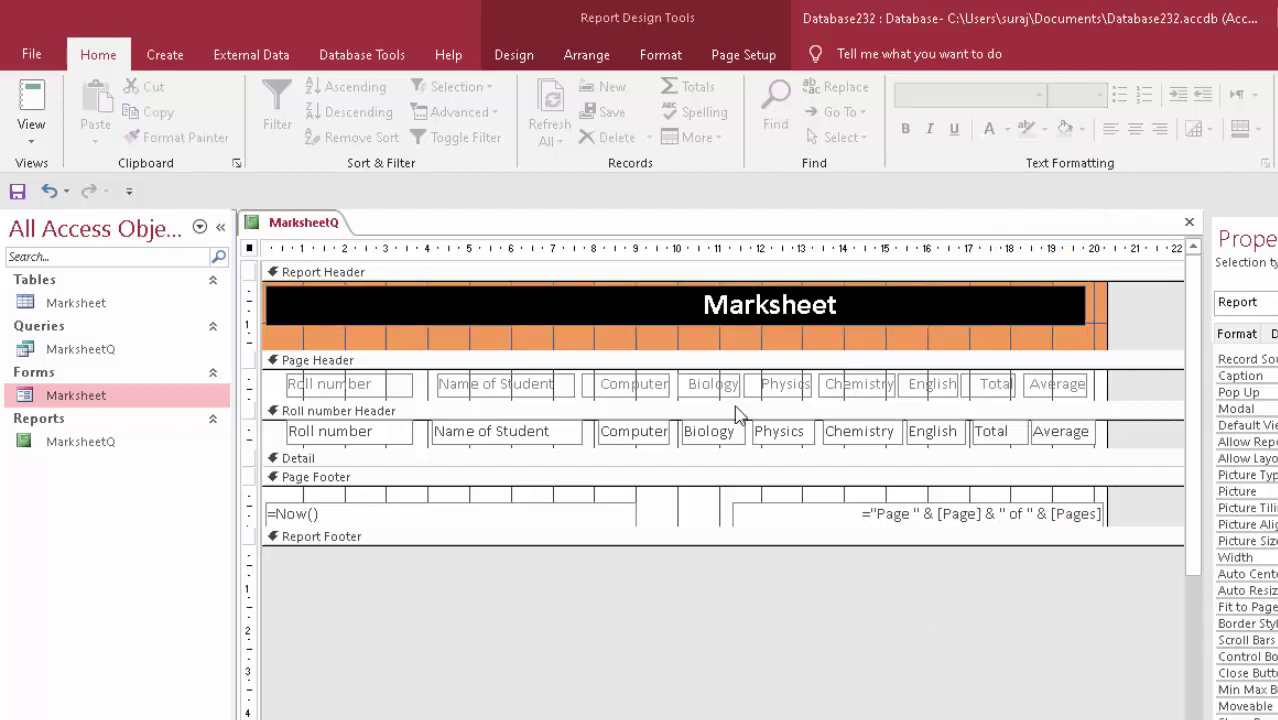
click(705, 305)
click(705, 305)
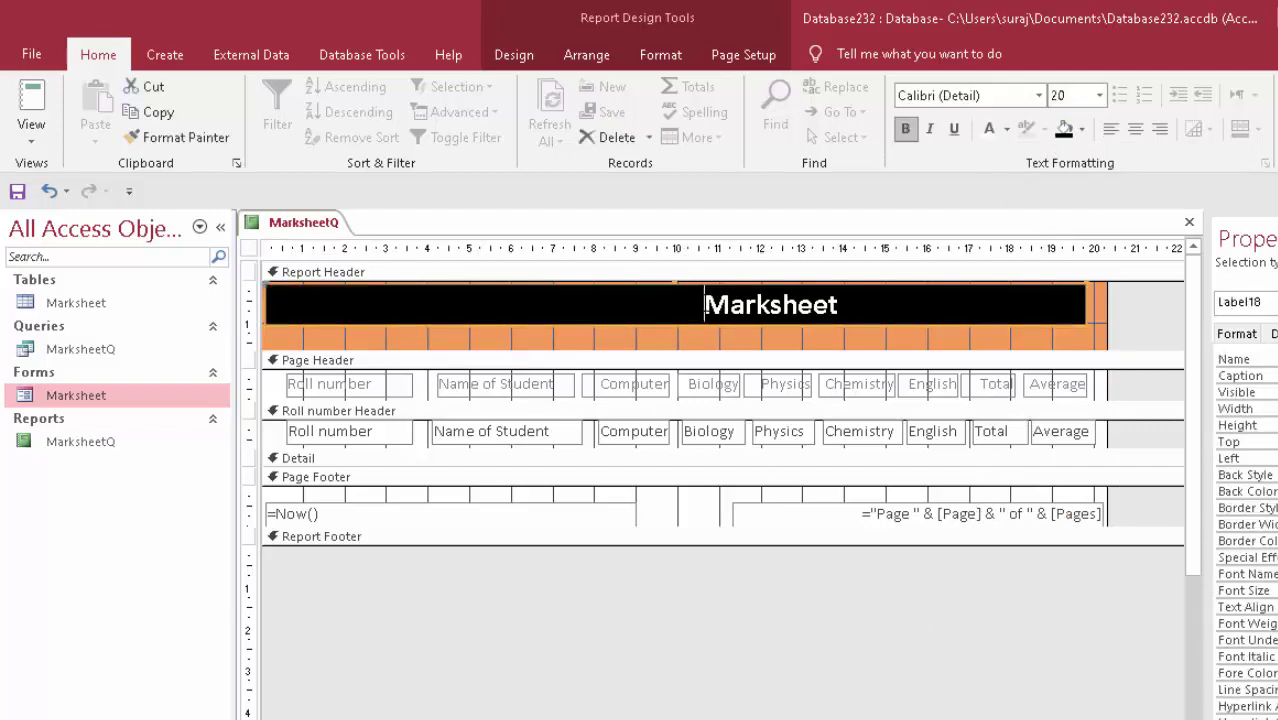
key(BackSpace)
key(BackSpace)
key(BackSpace)
key(BackSpace)
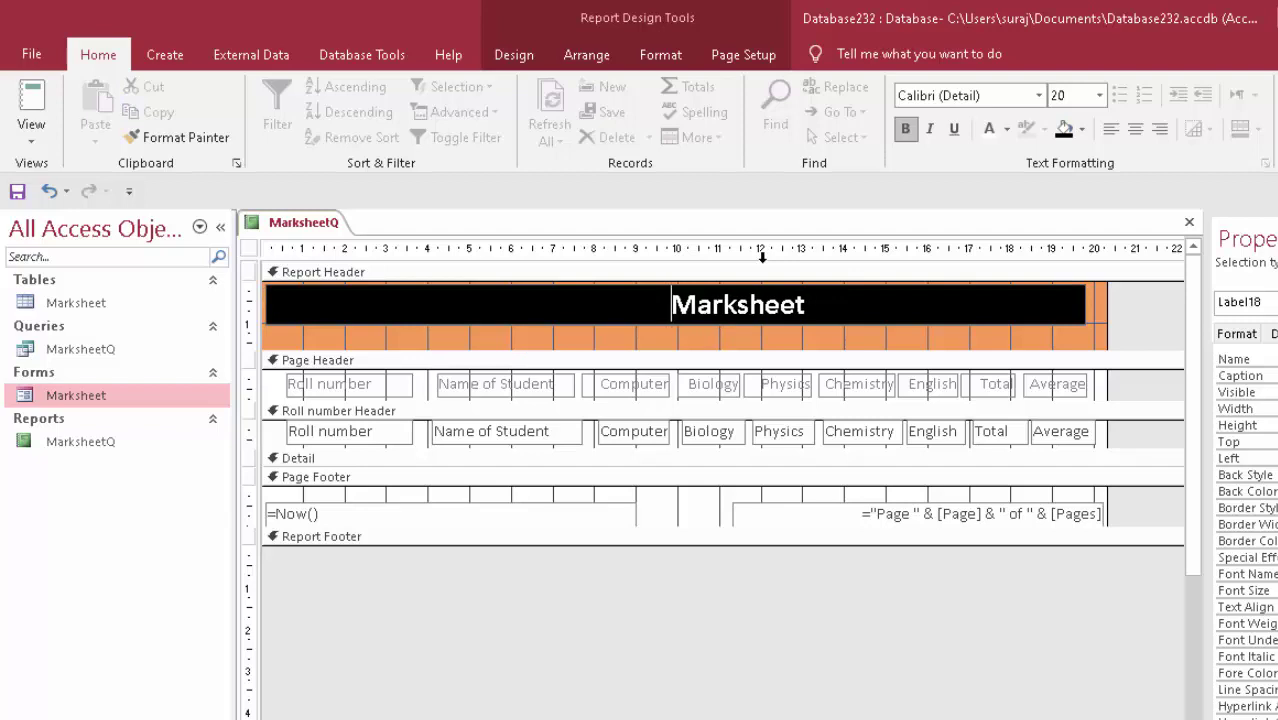
key(BackSpace)
key(BackSpace)
key(BackSpace)
key(BackSpace)
key(BackSpace)
key(BackSpace)
key(BackSpace)
key(BackSpace)
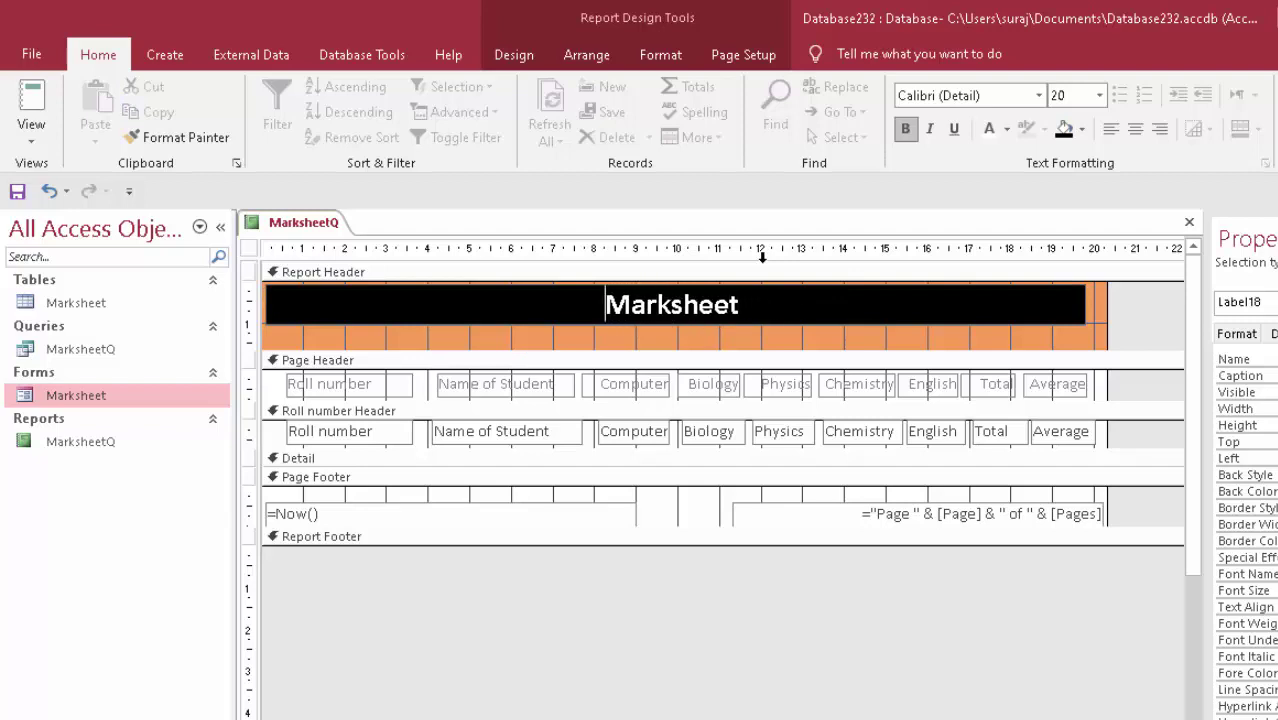
click(728, 592)
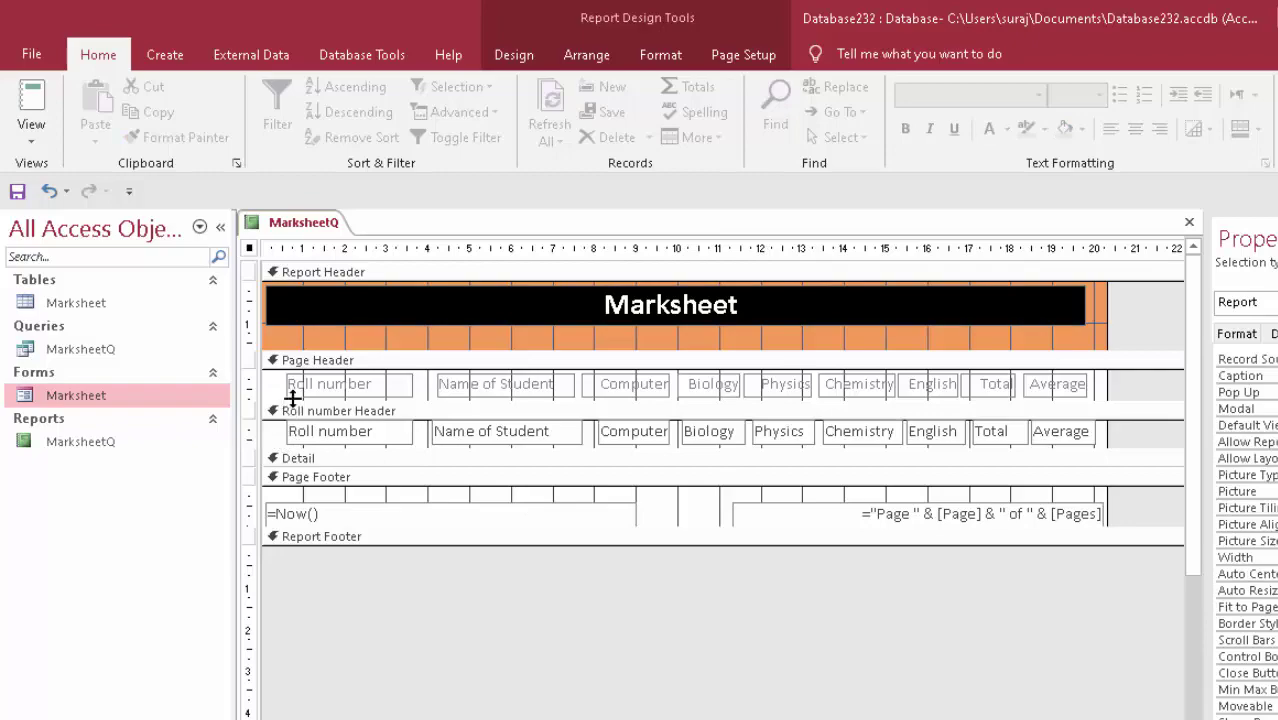
key(ctrl+a)
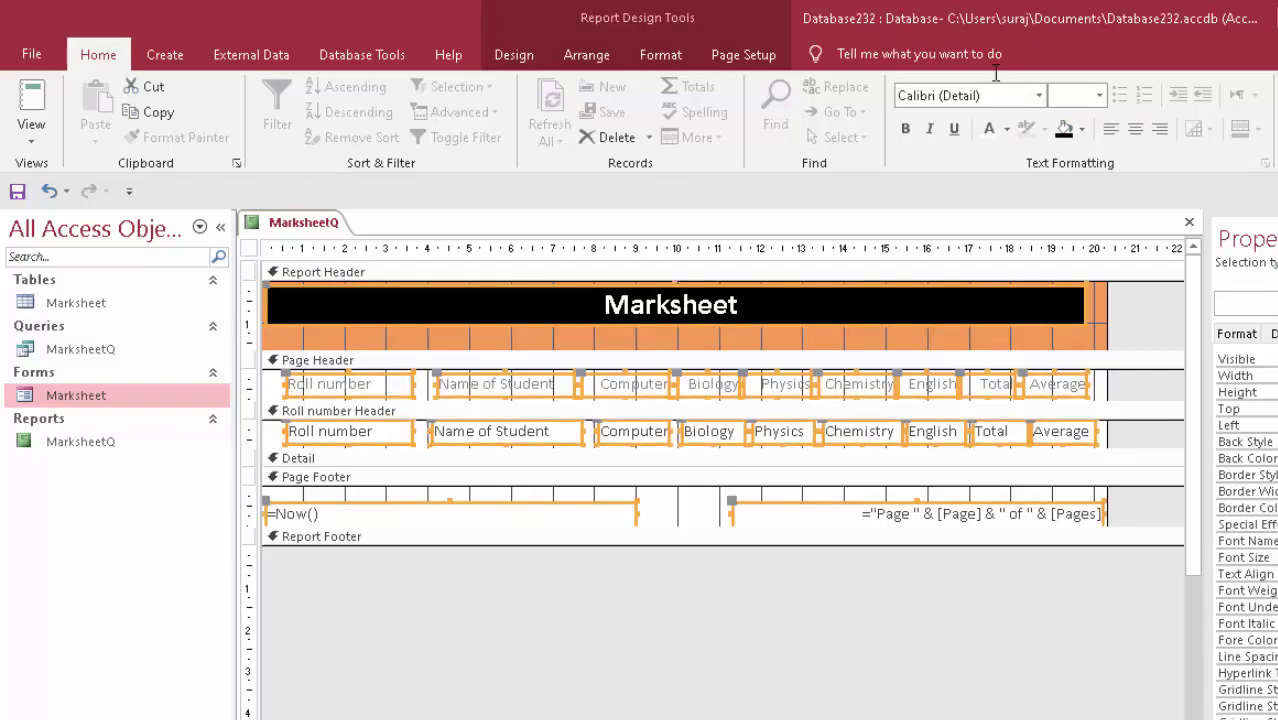
Set every control's text to Automatic black, then restore the Marksheet title text to white
click(1006, 129)
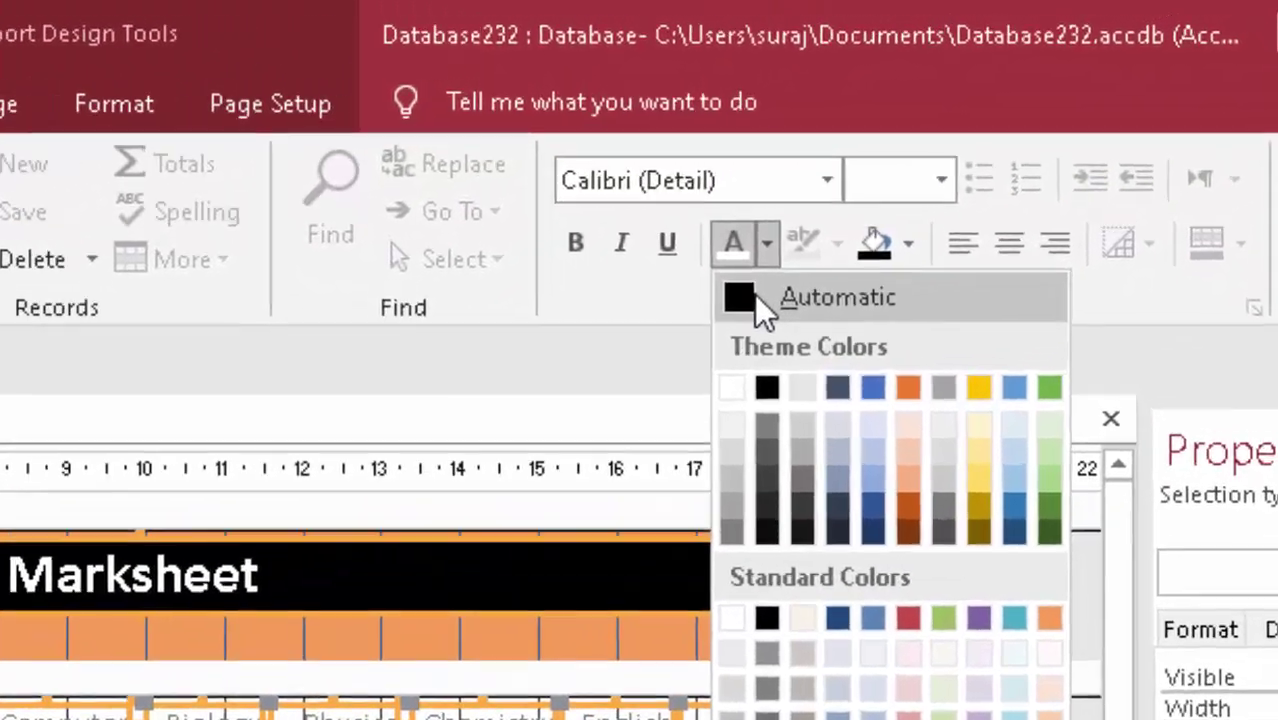
click(998, 155)
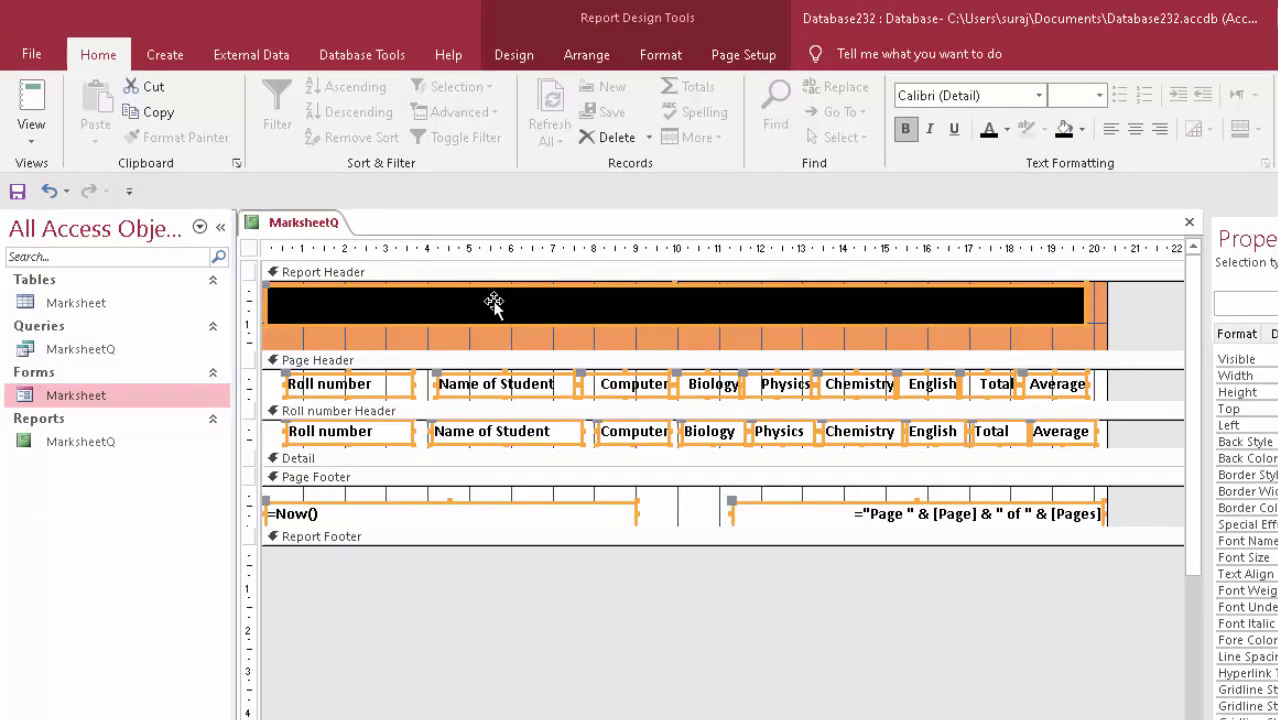
click(716, 305)
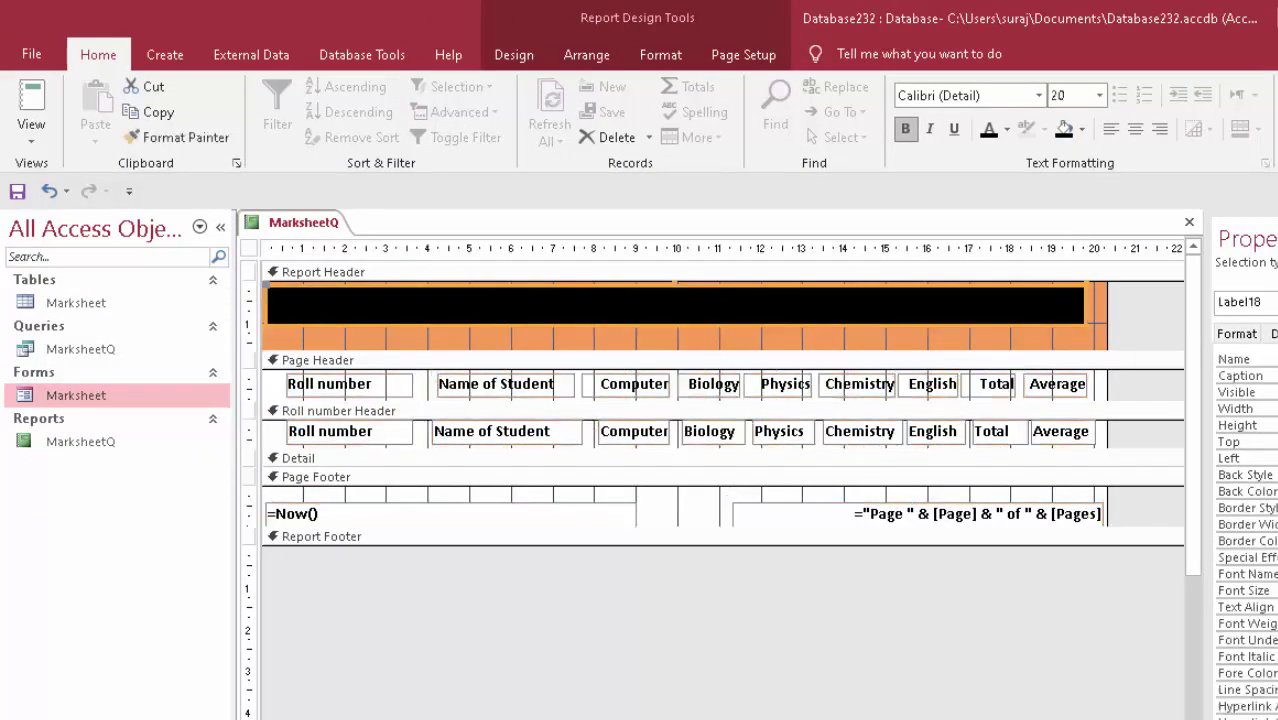
click(716, 305)
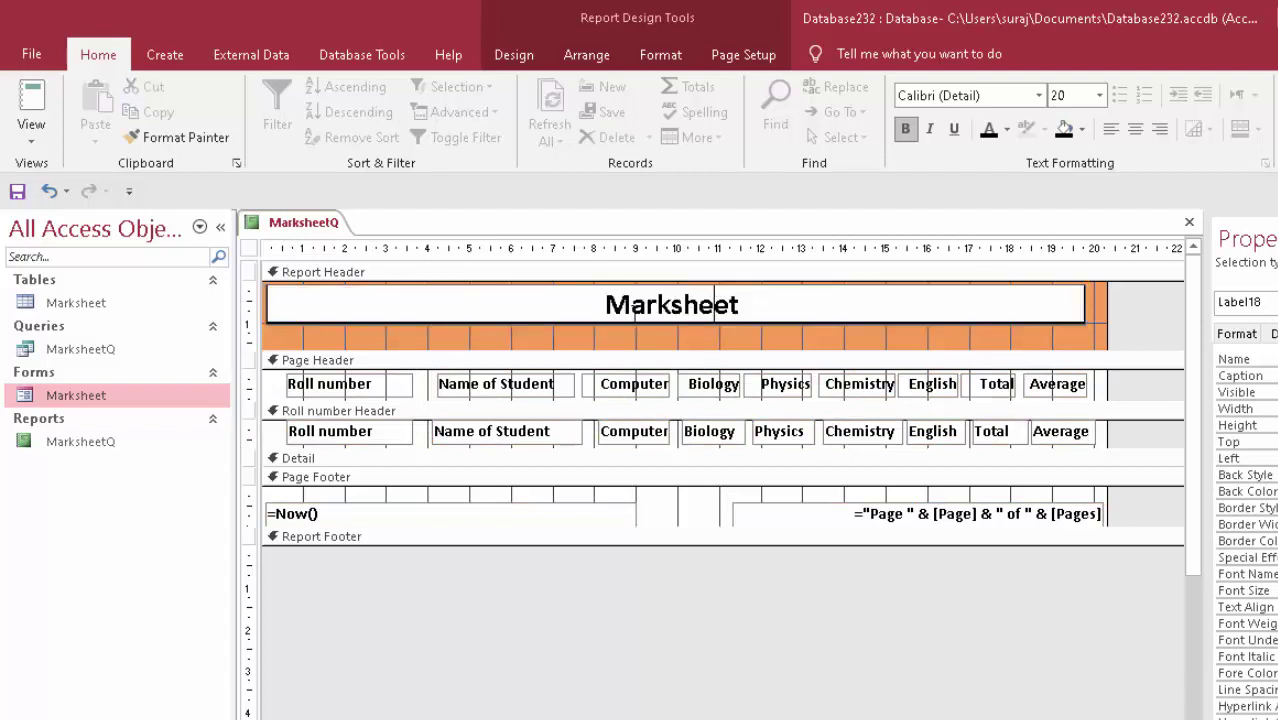
drag(604, 305, 740, 310)
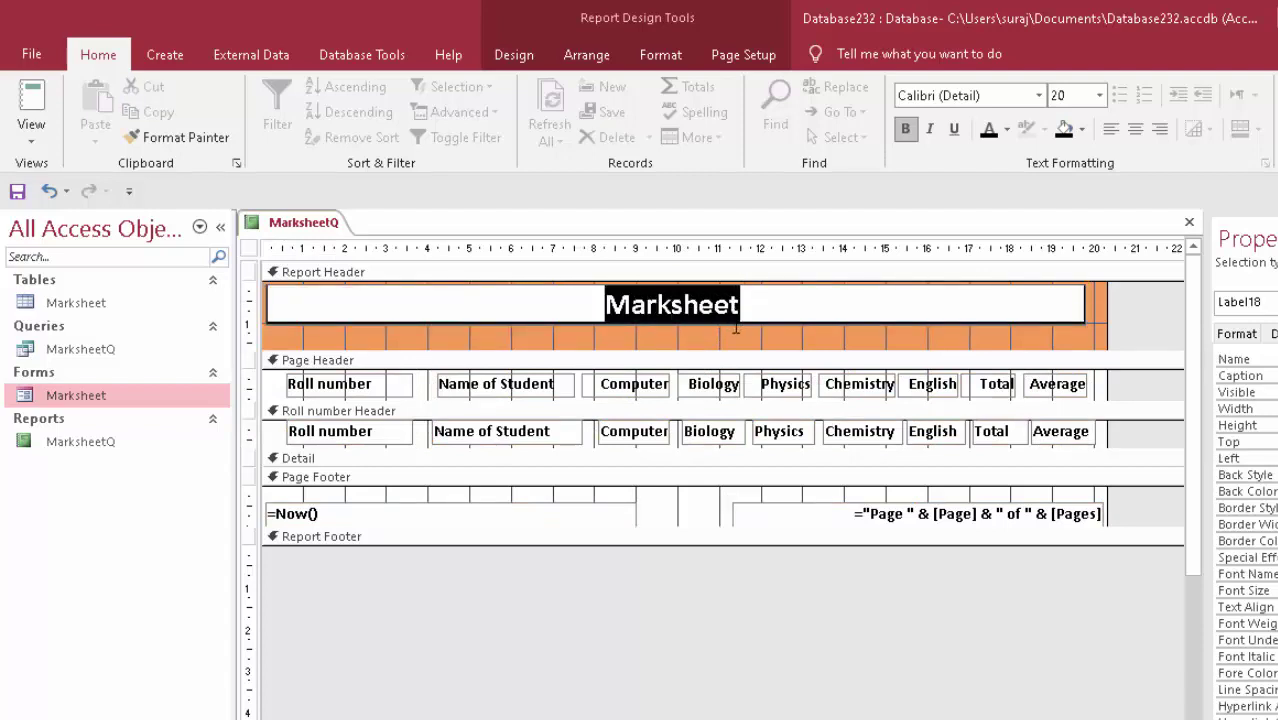
click(988, 130)
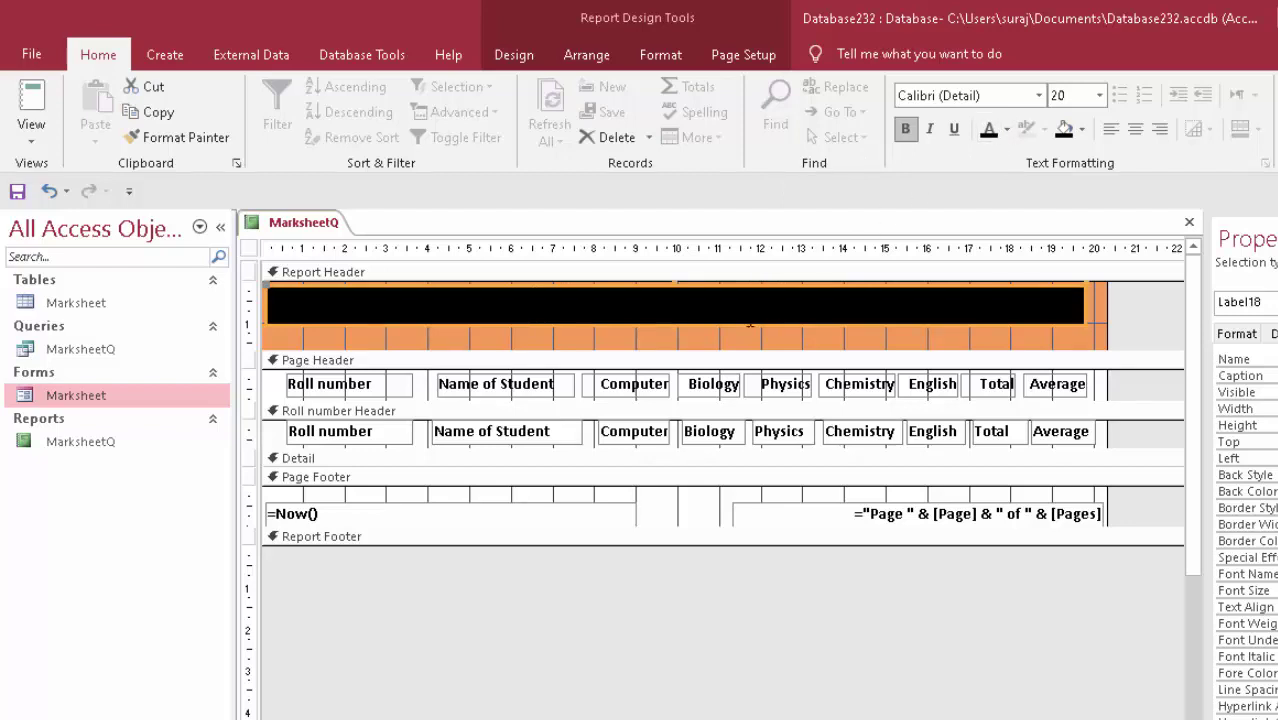
double_click(777, 305)
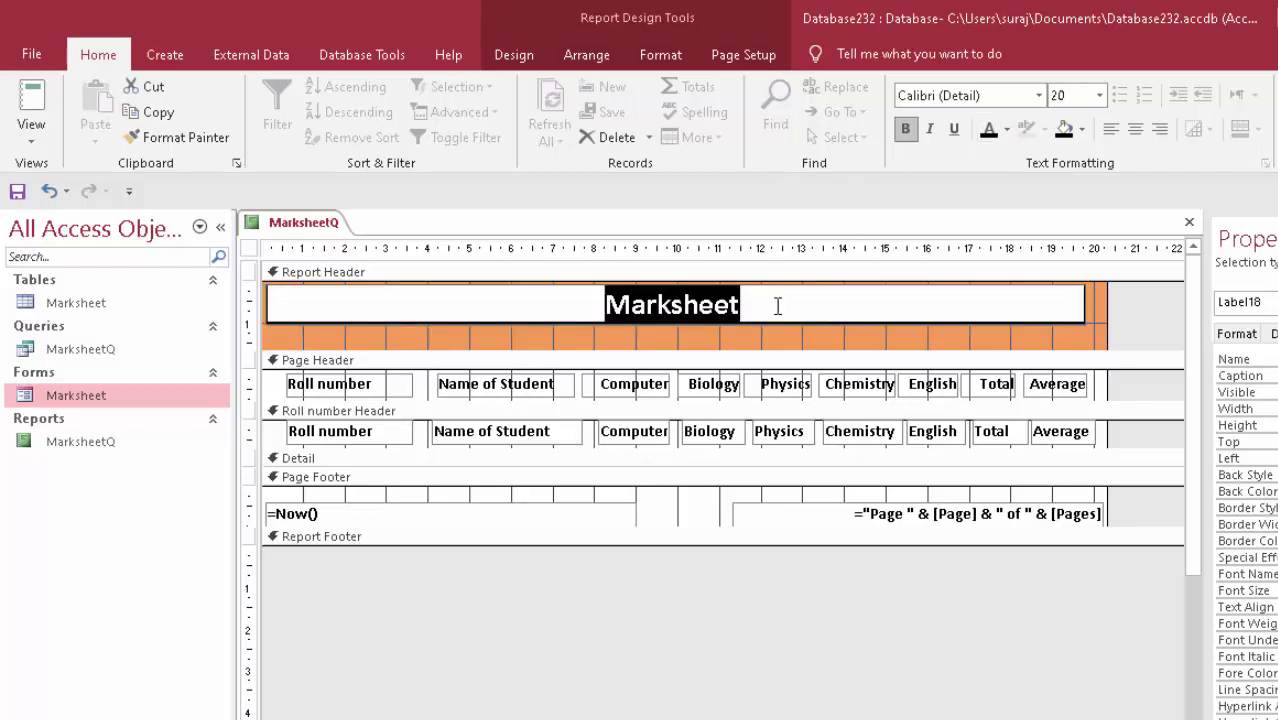
click(1006, 130)
click(987, 206)
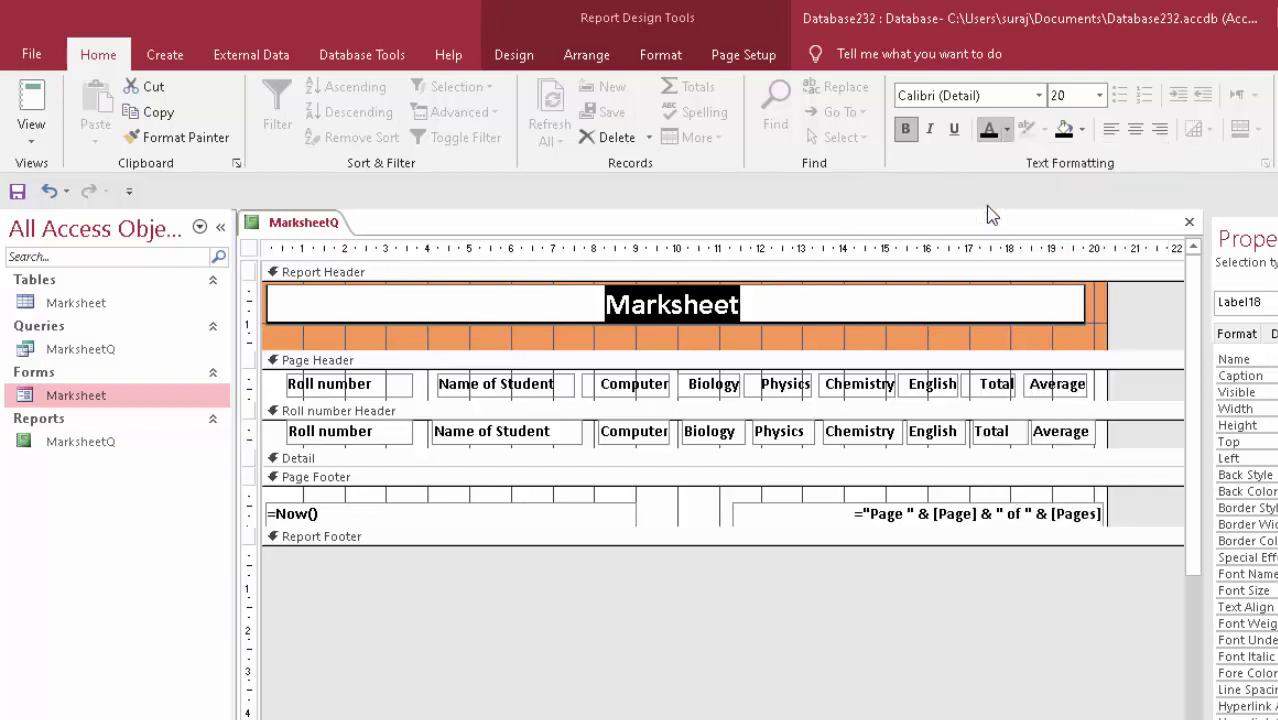
click(625, 562)
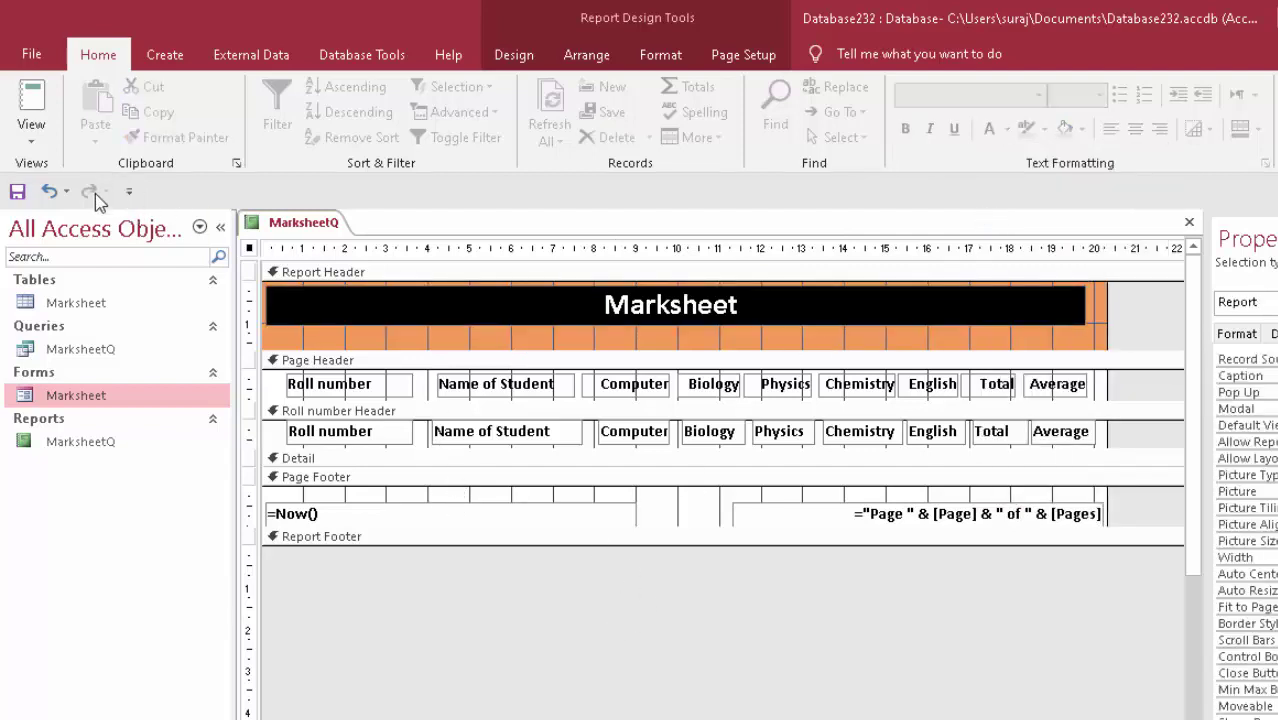
click(30, 100)
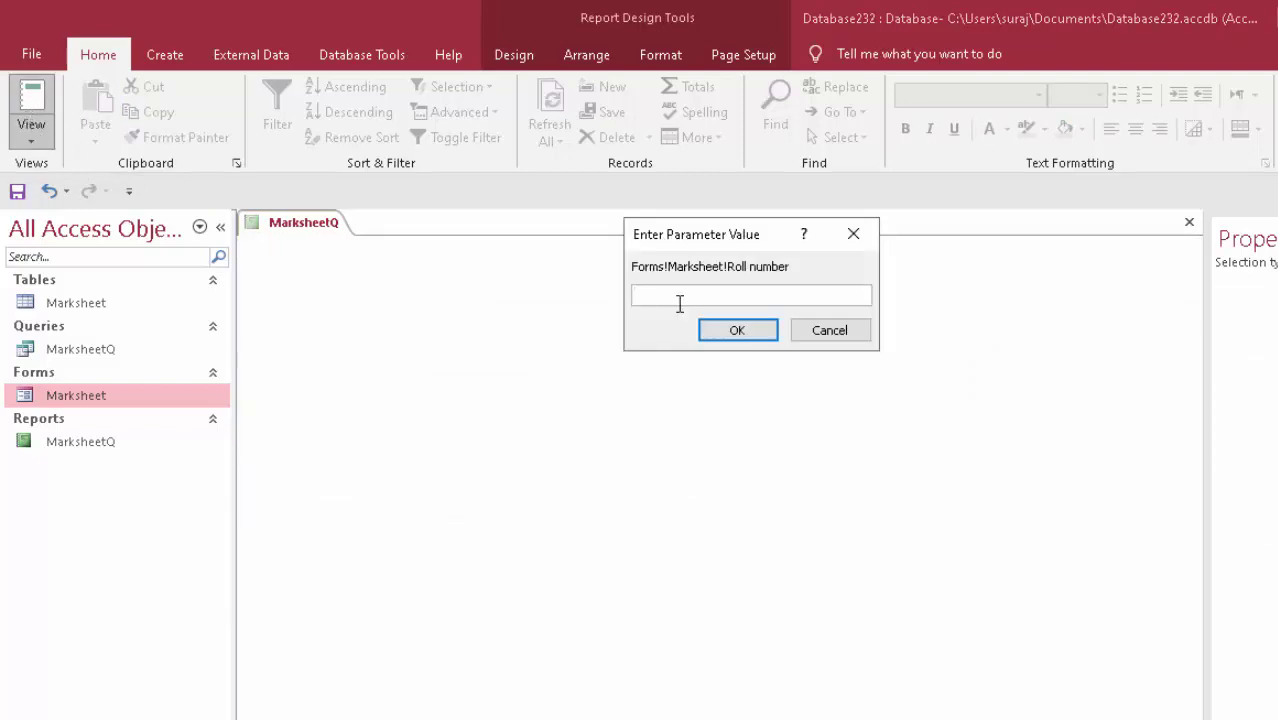
click(717, 330)
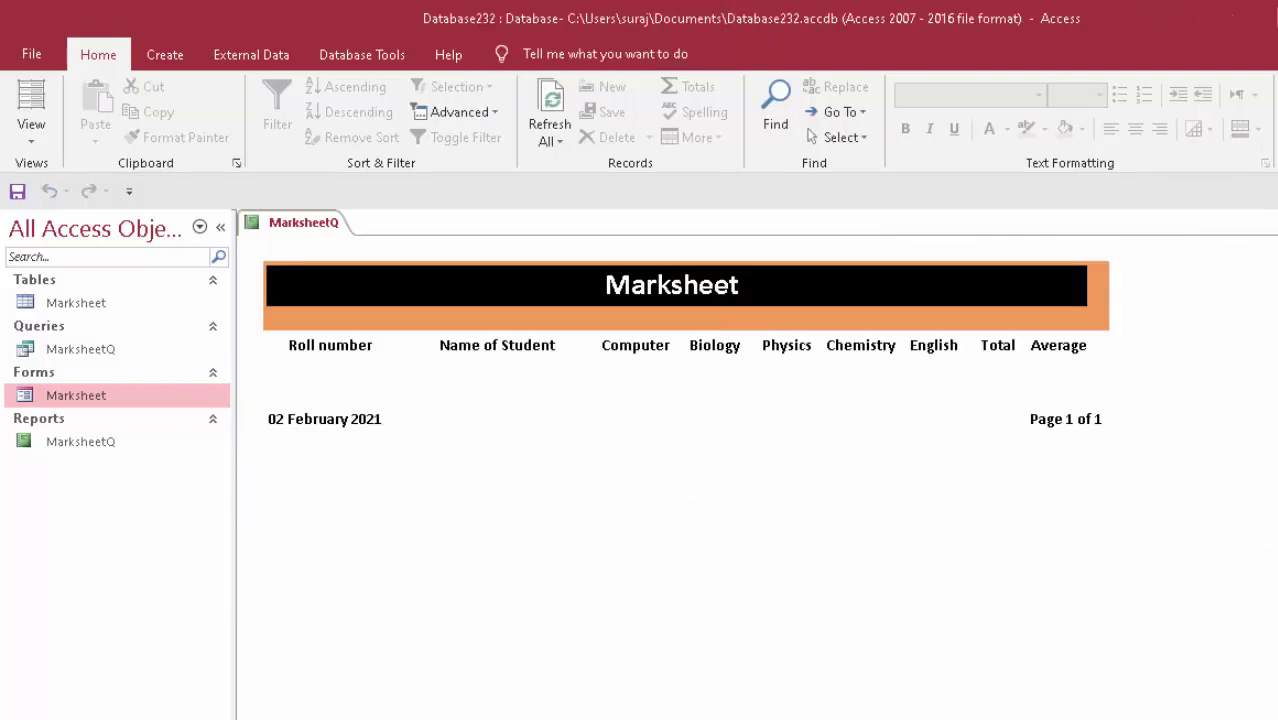
key(ctrl+w)
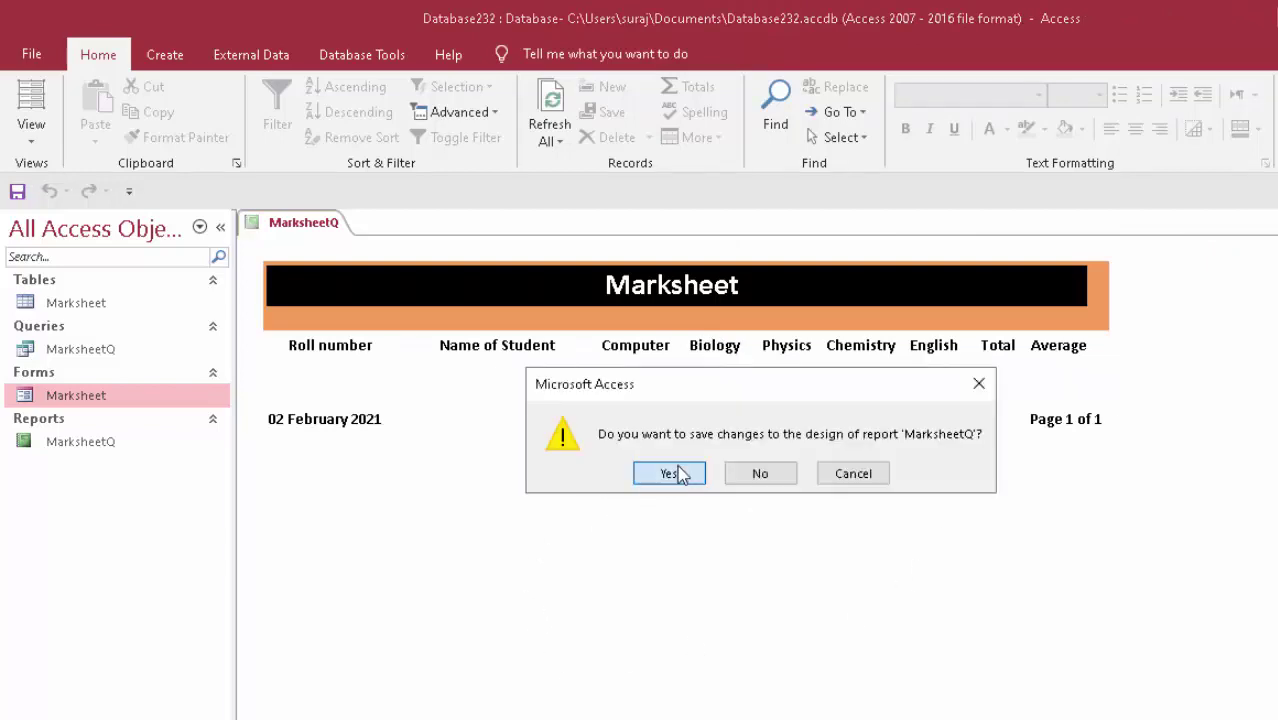
click(670, 476)
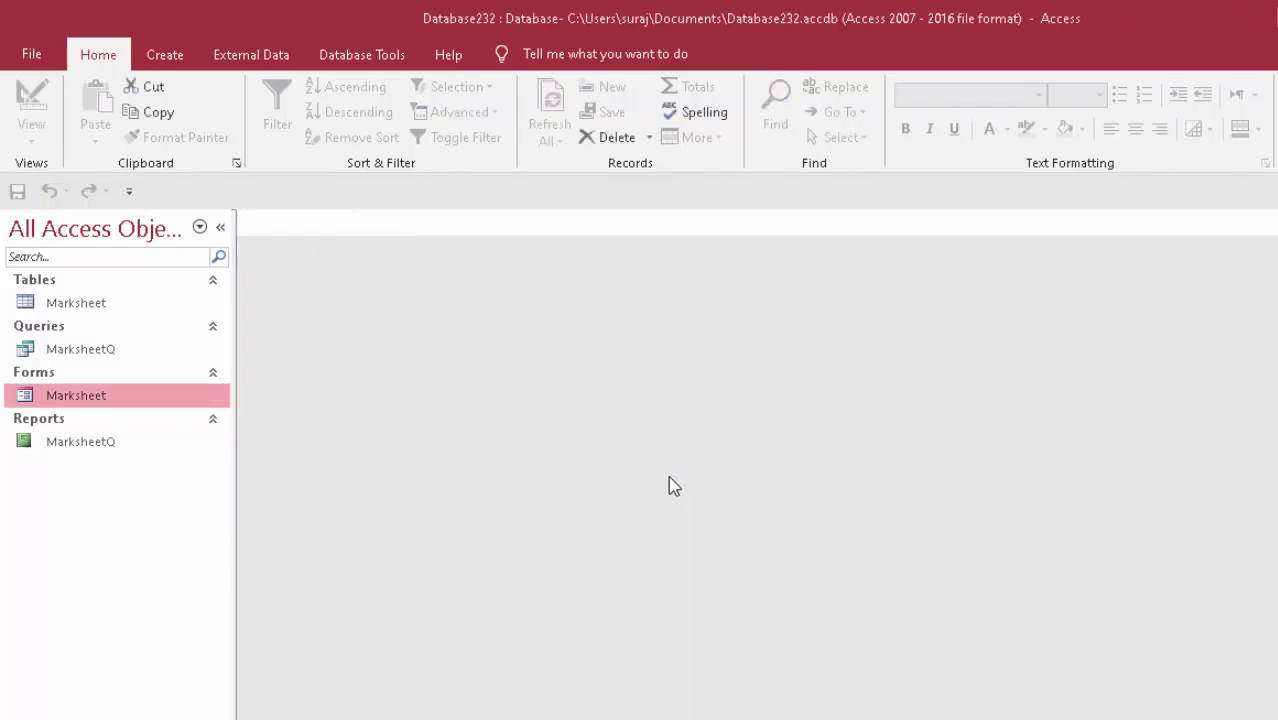
Open the Marksheet form and pick roll number 2
double_click(143, 404)
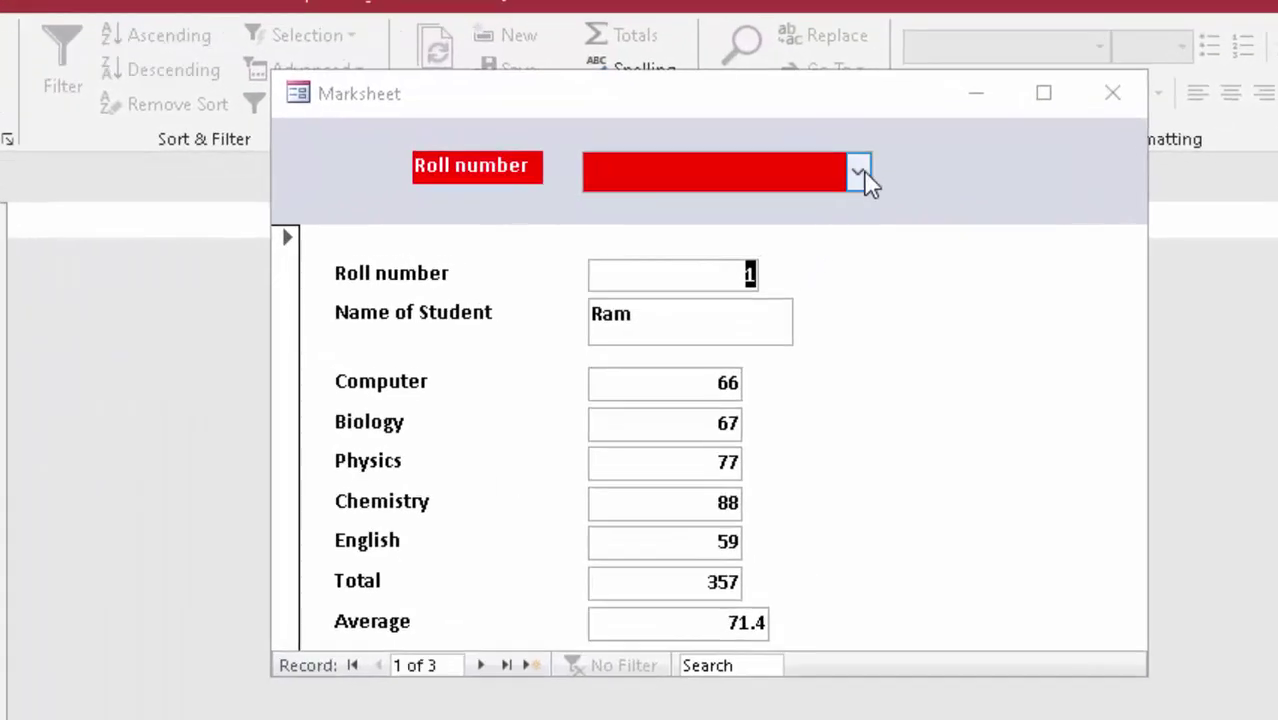
click(860, 171)
click(733, 240)
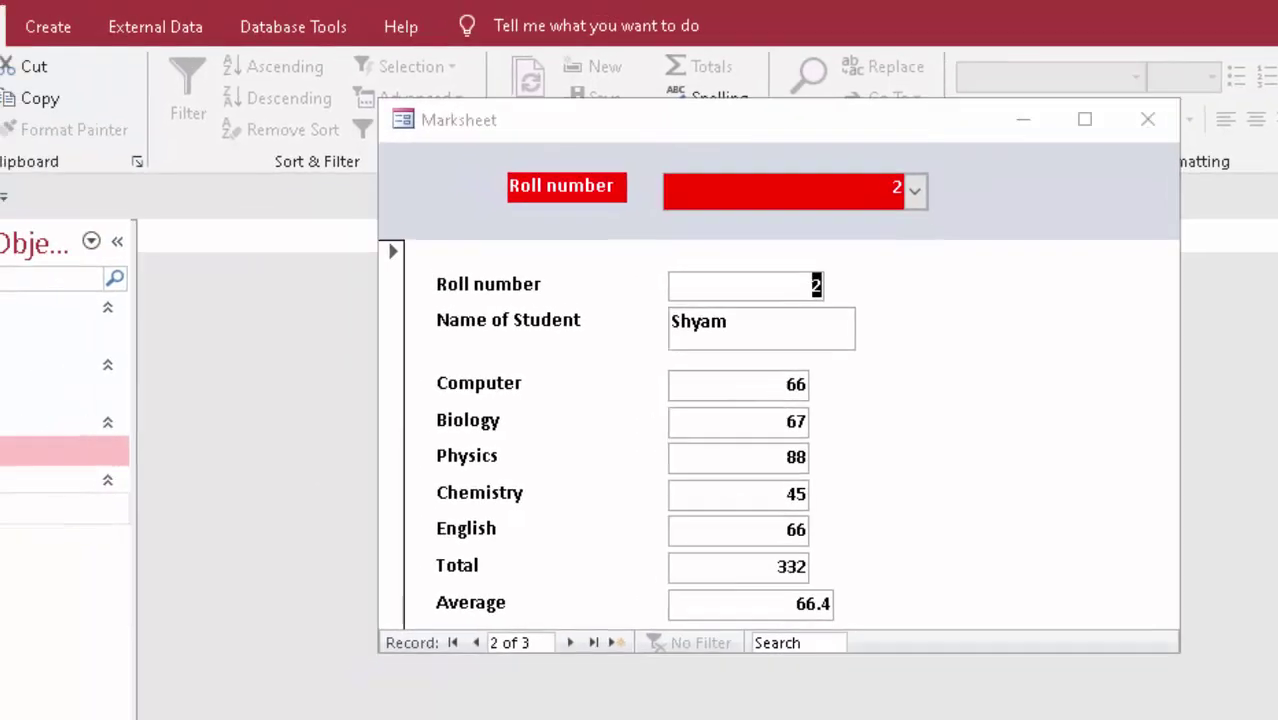
Open the MarksheetQ report and move the form window aside to uncover it
double_click(85, 498)
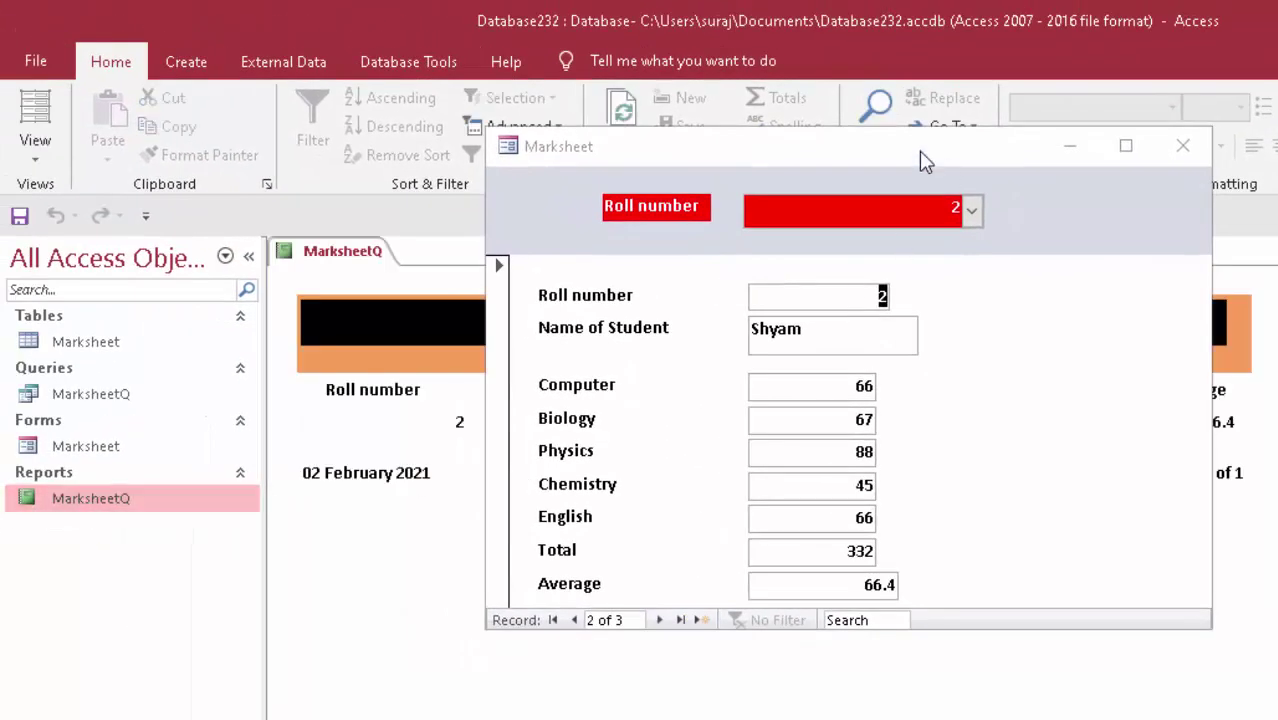
drag(921, 153, 994, 505)
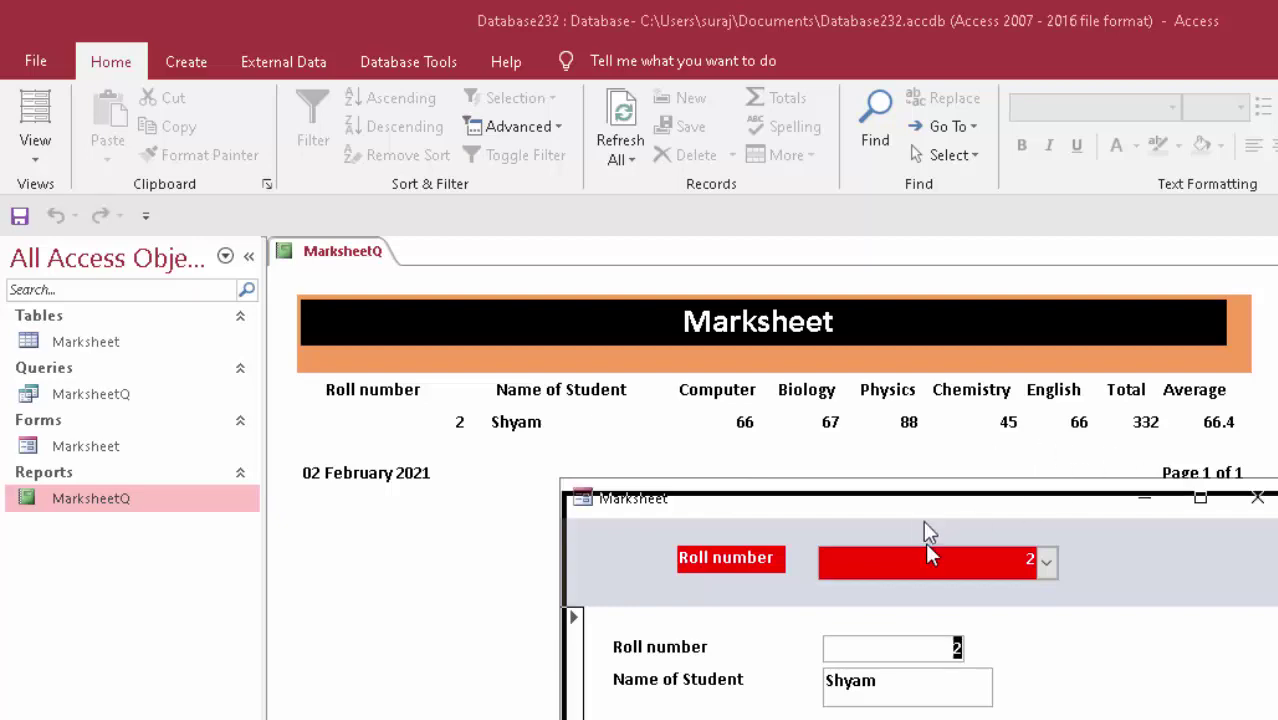
drag(925, 508, 918, 588)
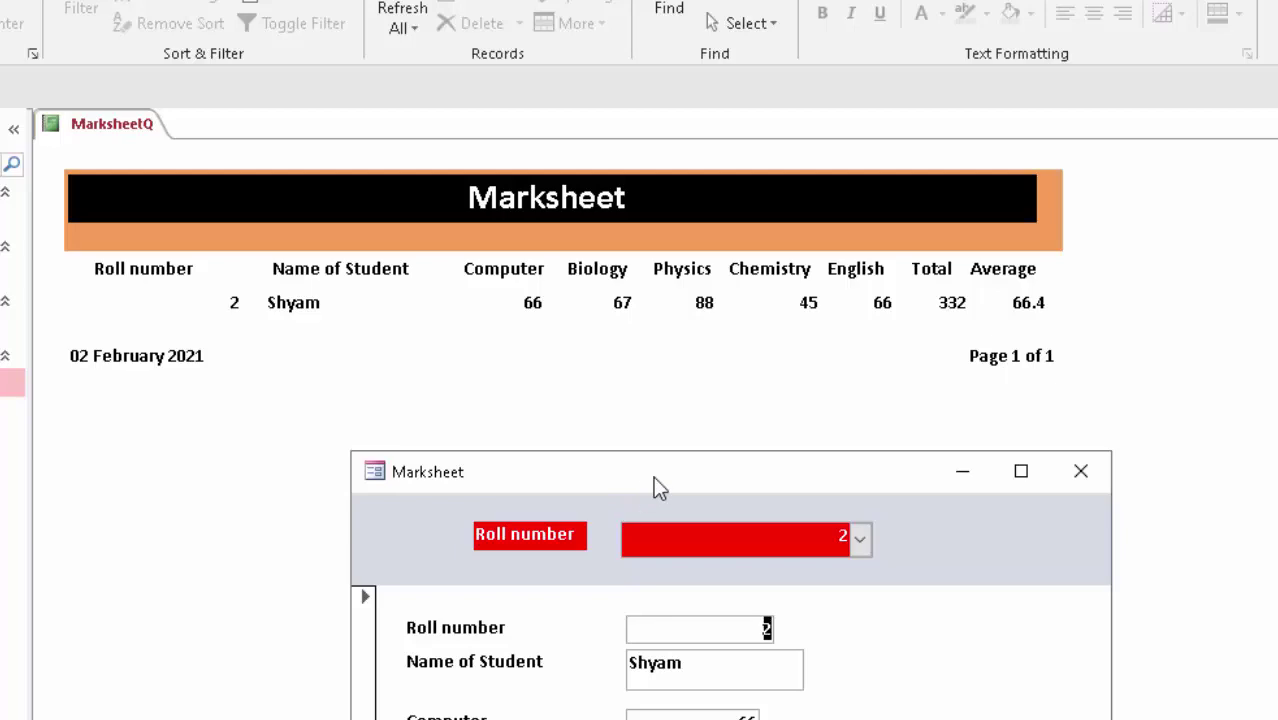
drag(655, 482, 858, 187)
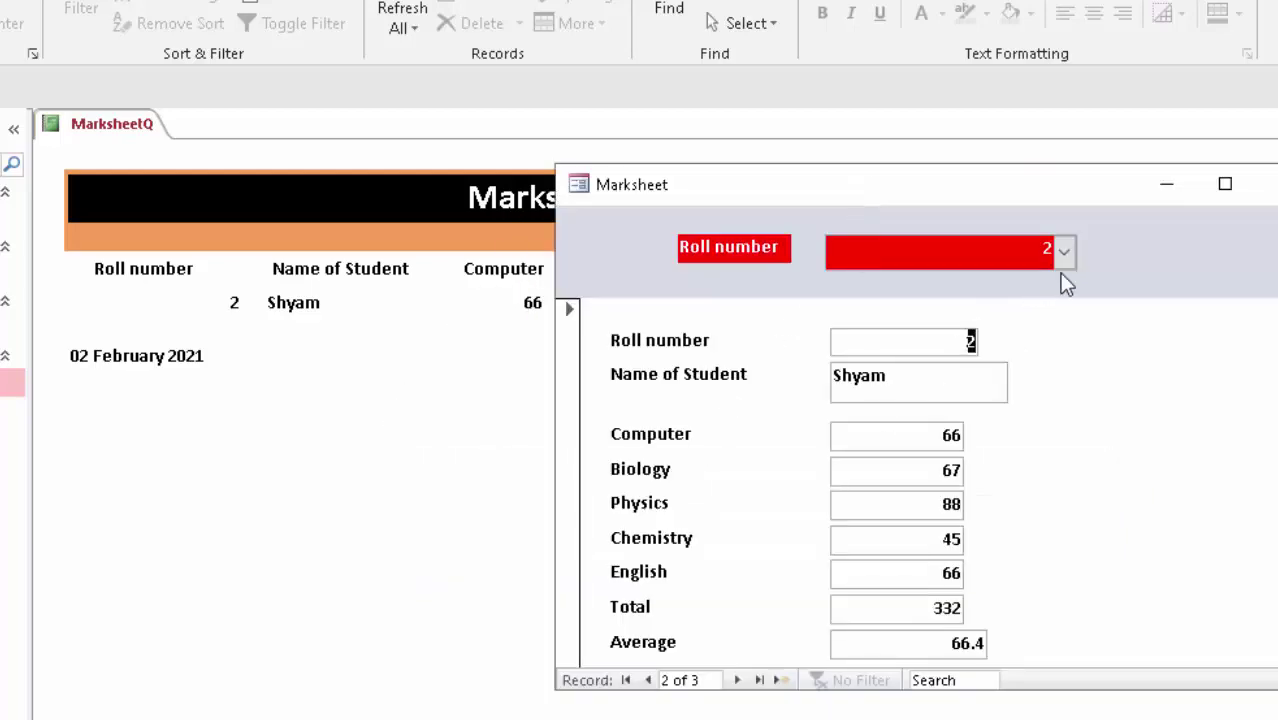
Choose roll number 3 on the form and refresh the report to show that student
click(1062, 255)
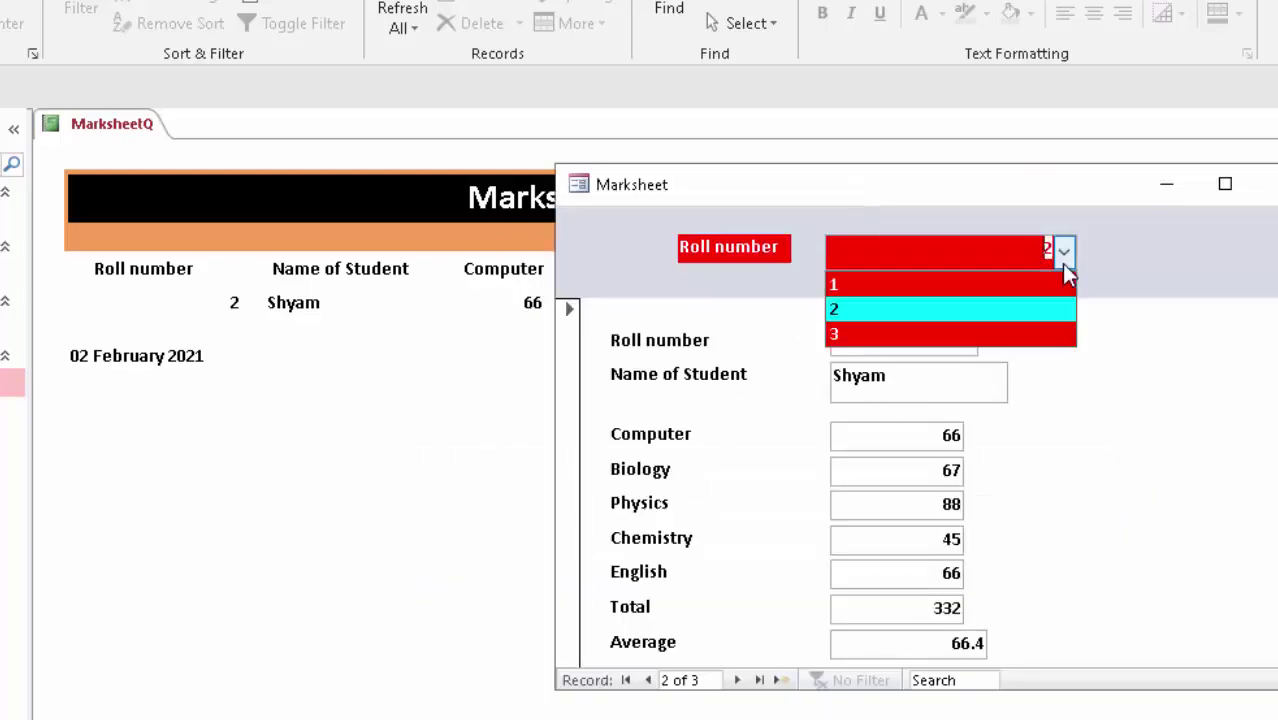
click(1000, 335)
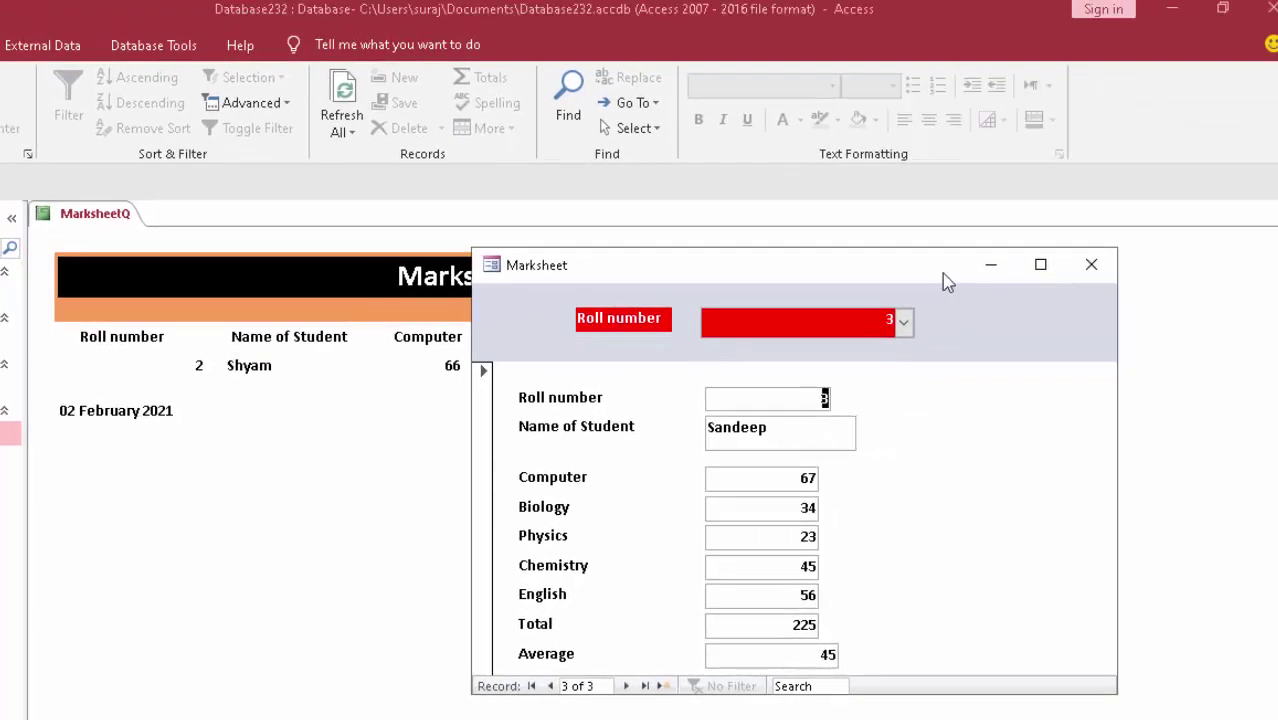
drag(907, 270, 770, 450)
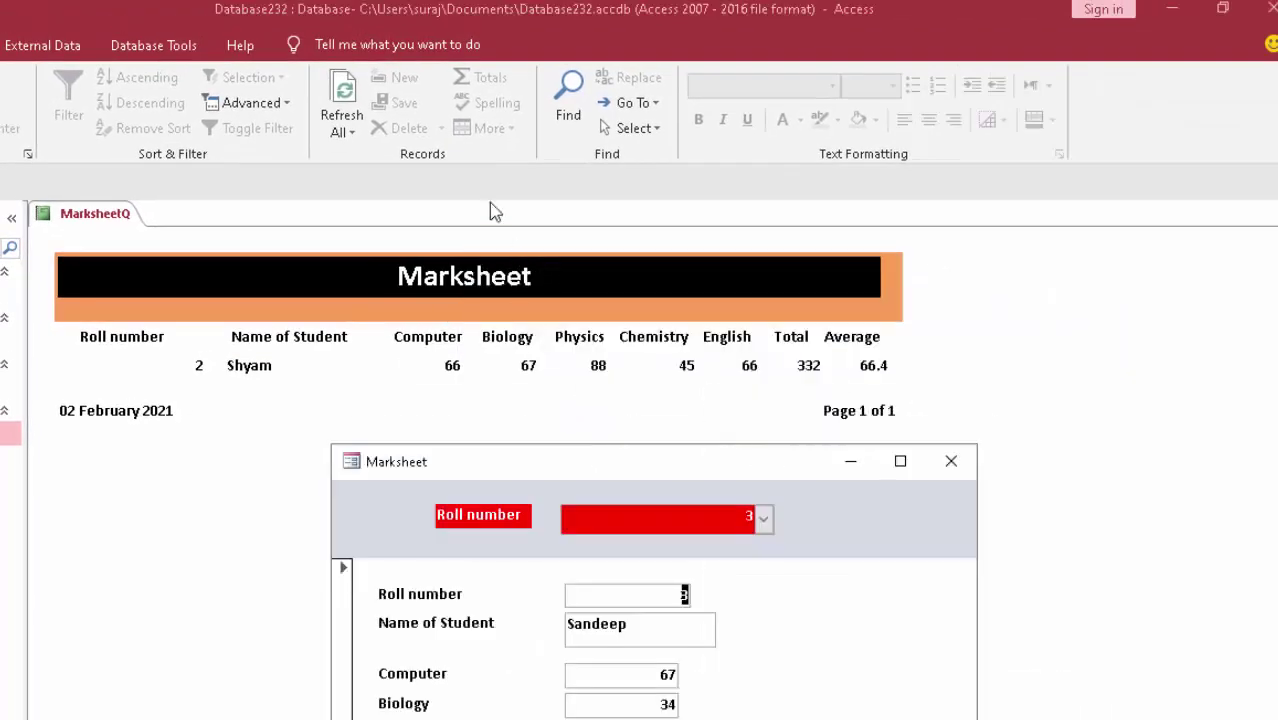
click(341, 105)
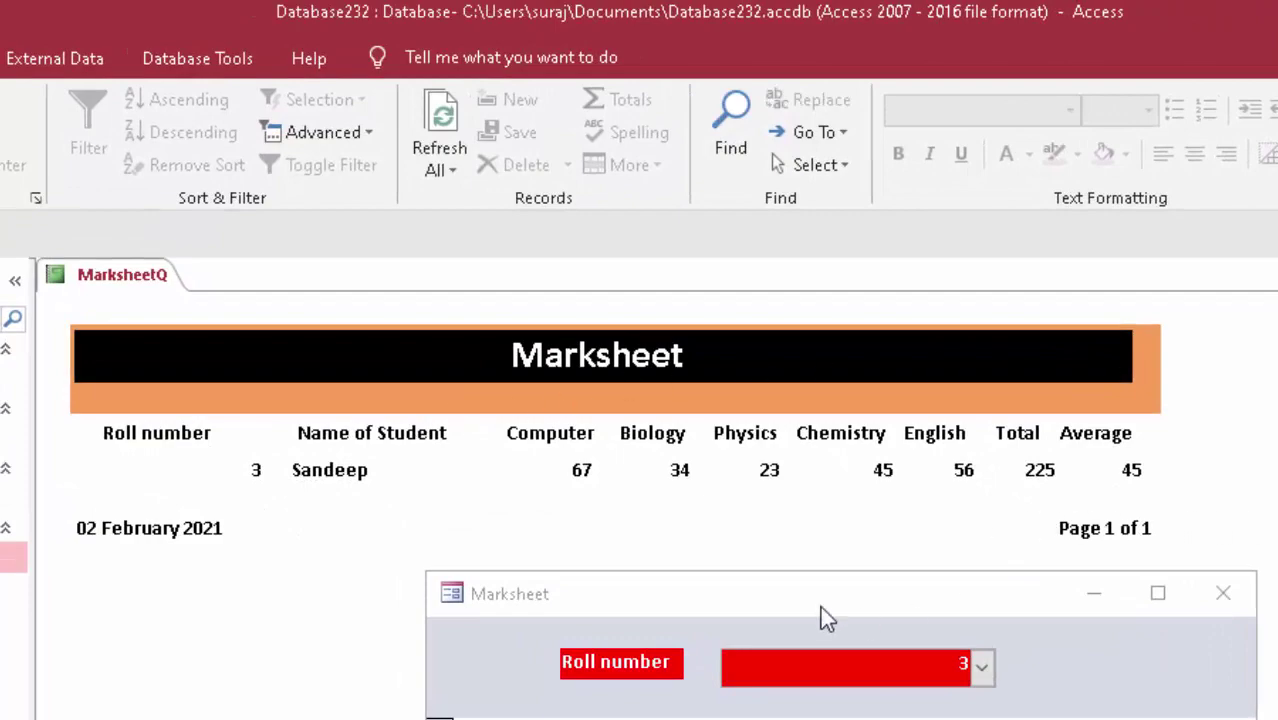
drag(804, 599, 981, 468)
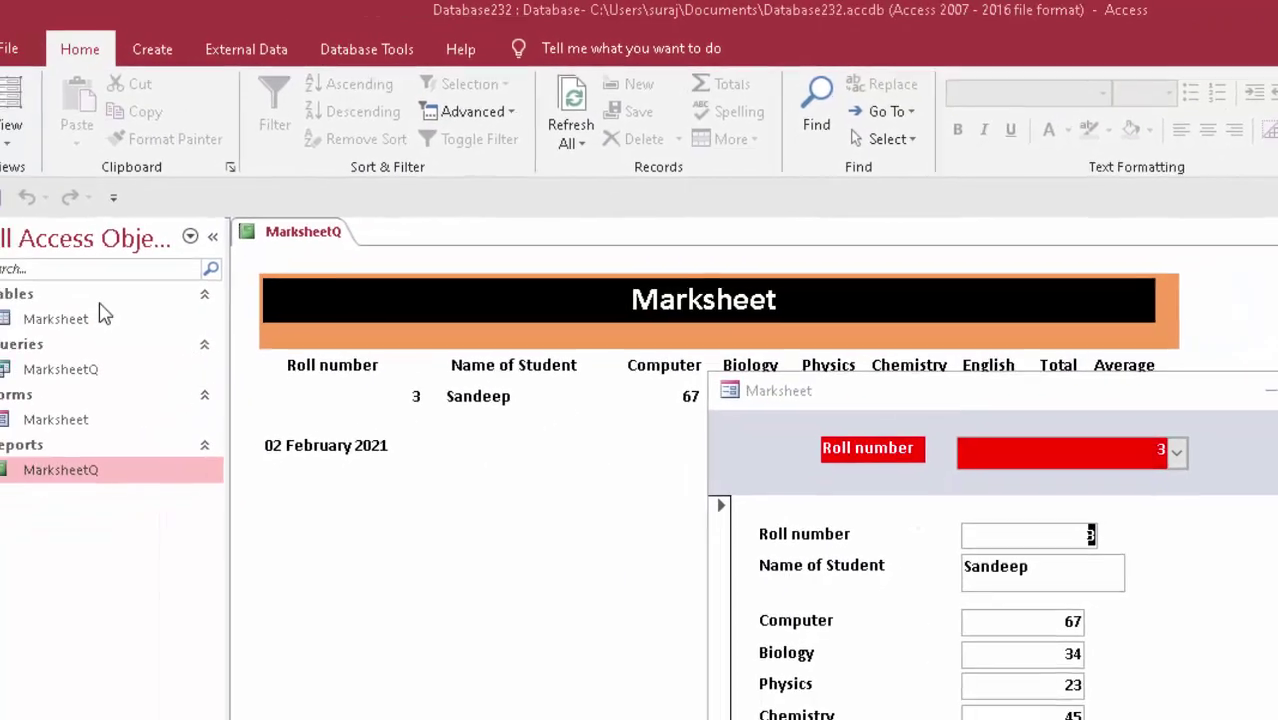
In the Marksheet table, add a new student with marks 45, 67, 78 and 6
double_click(81, 312)
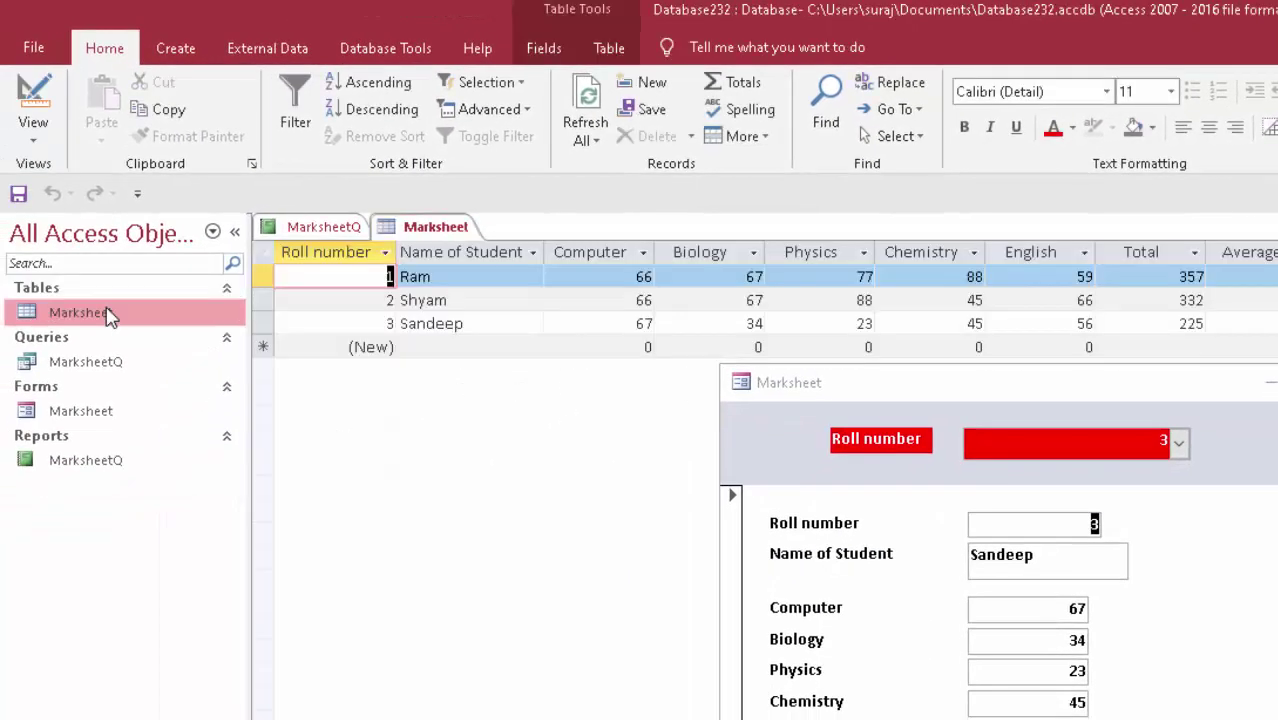
click(440, 347)
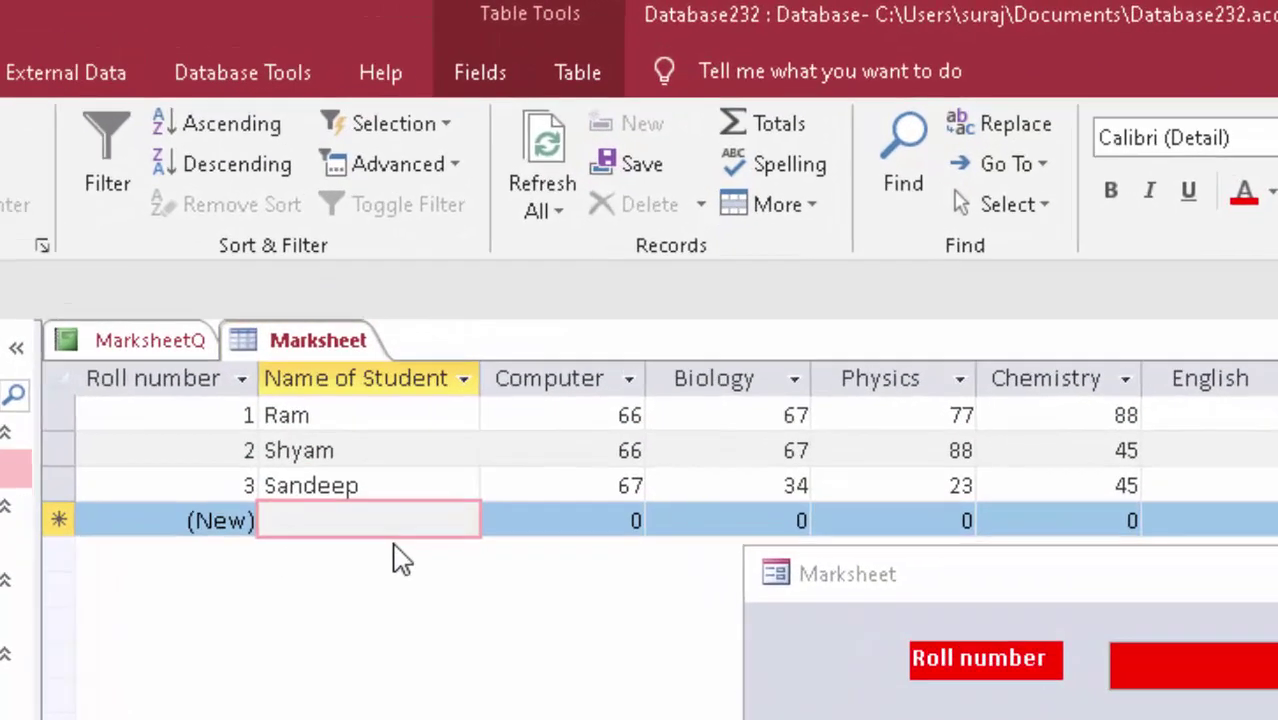
text(Durg)
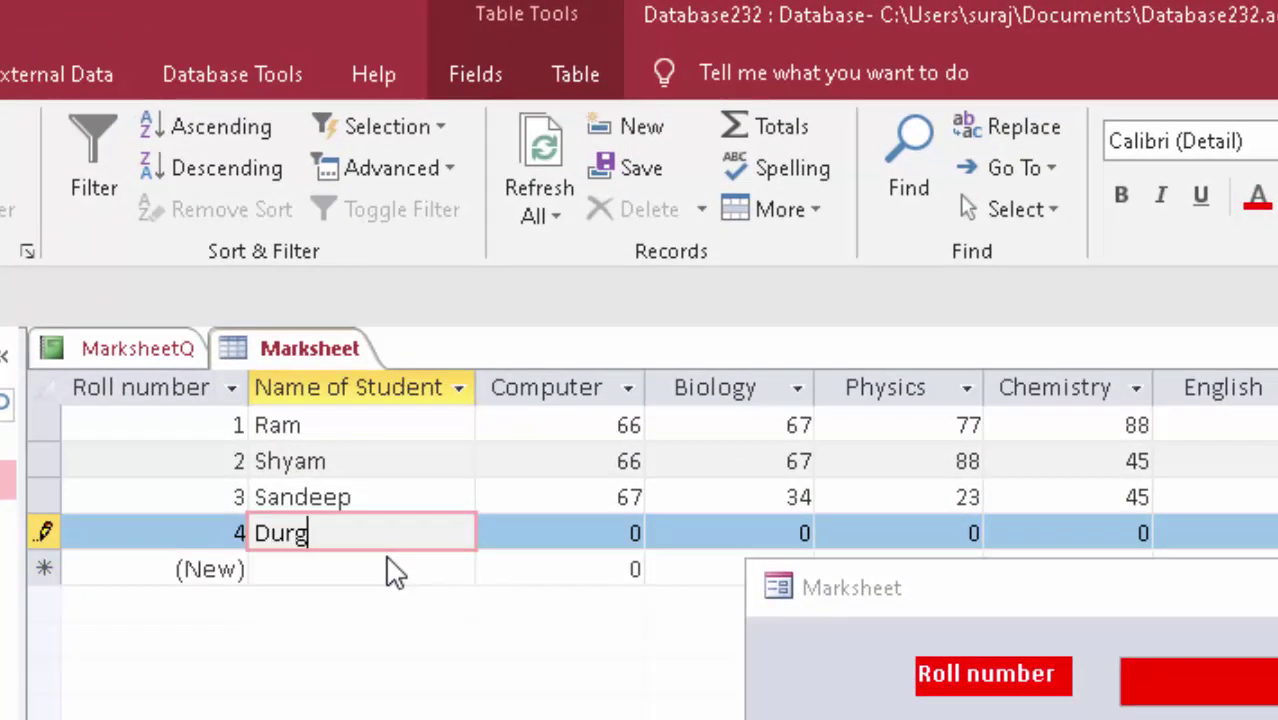
text(esh)
key(Tab)
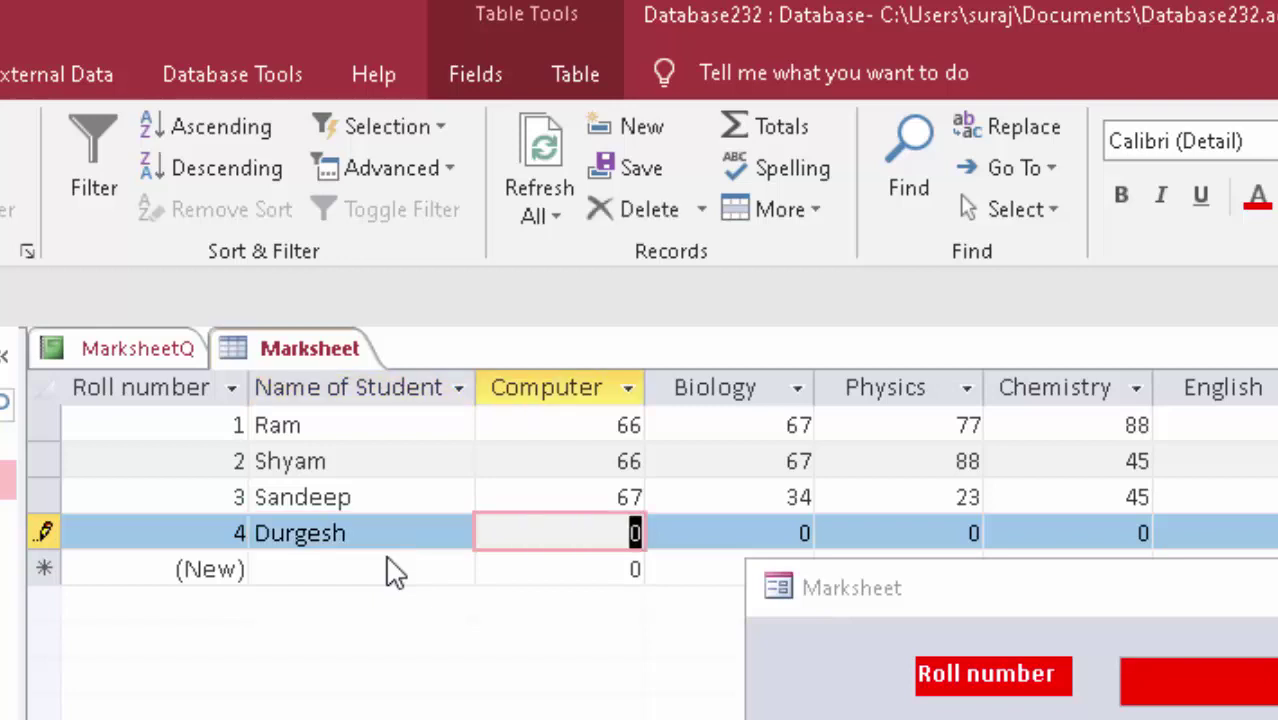
text(45)
key(Tab)
text(67)
key(Tab)
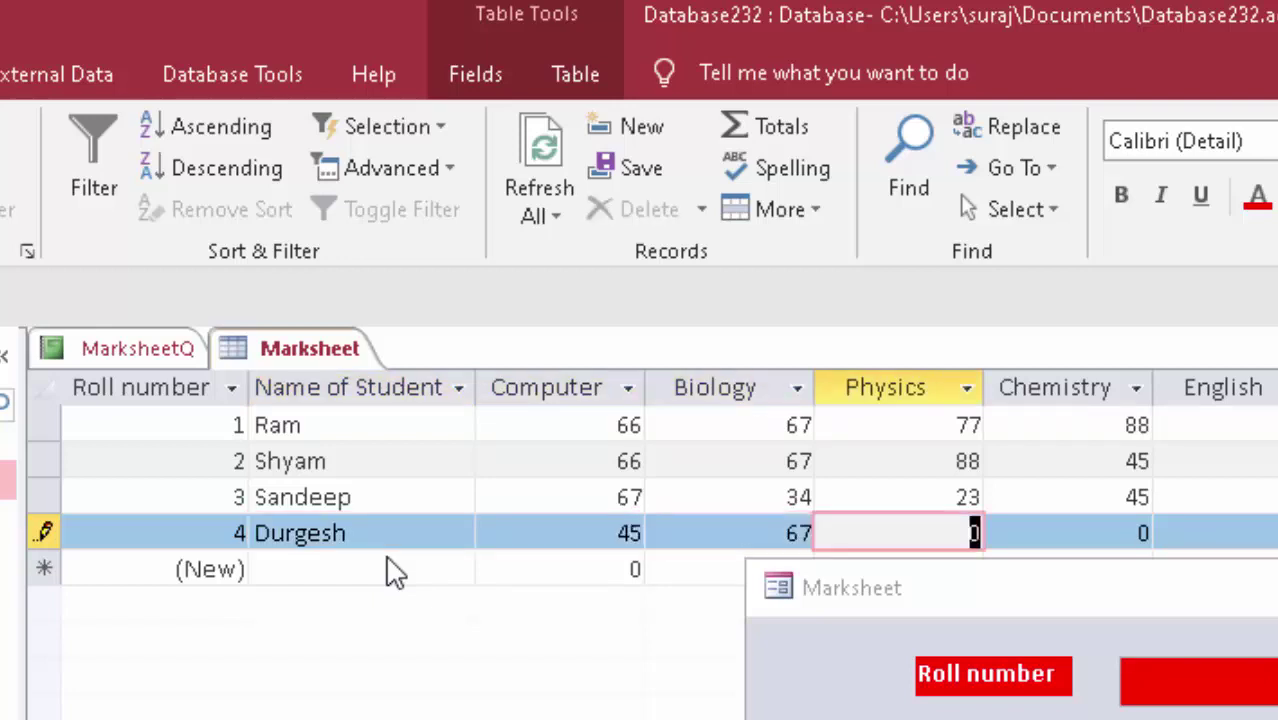
text(78)
key(Tab)
text(6)
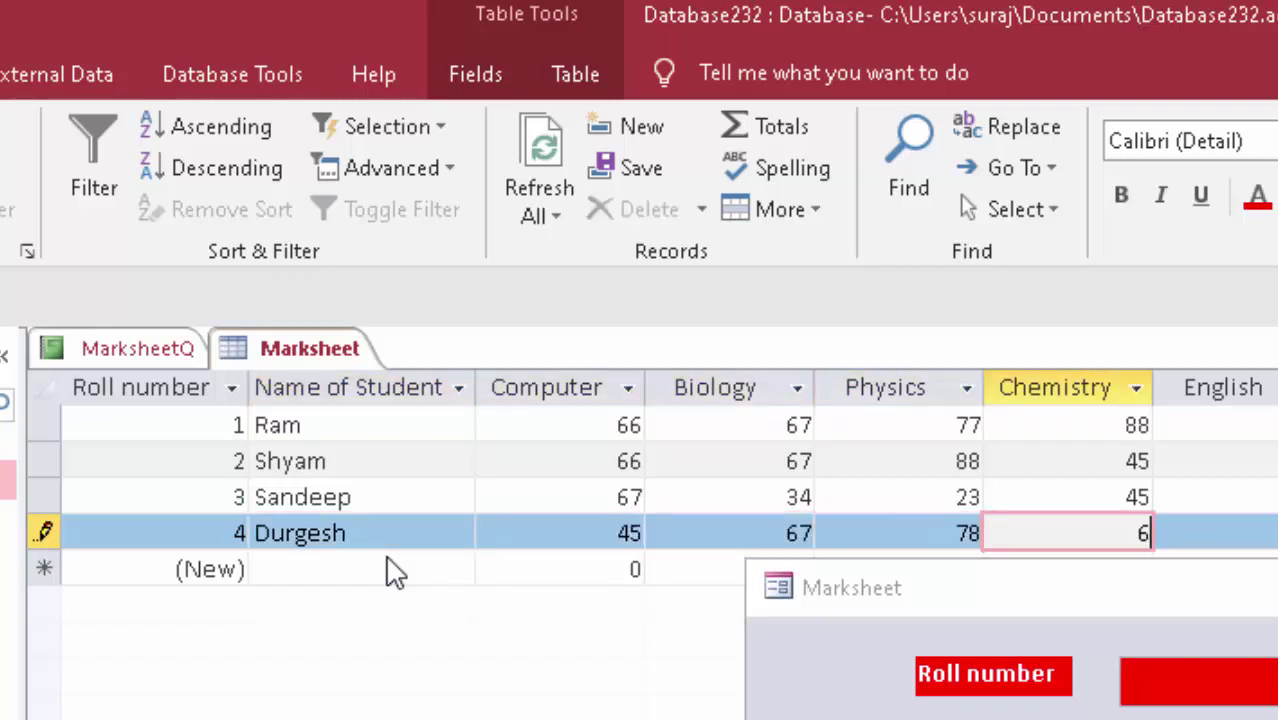
key(Tab)
key(Tab)
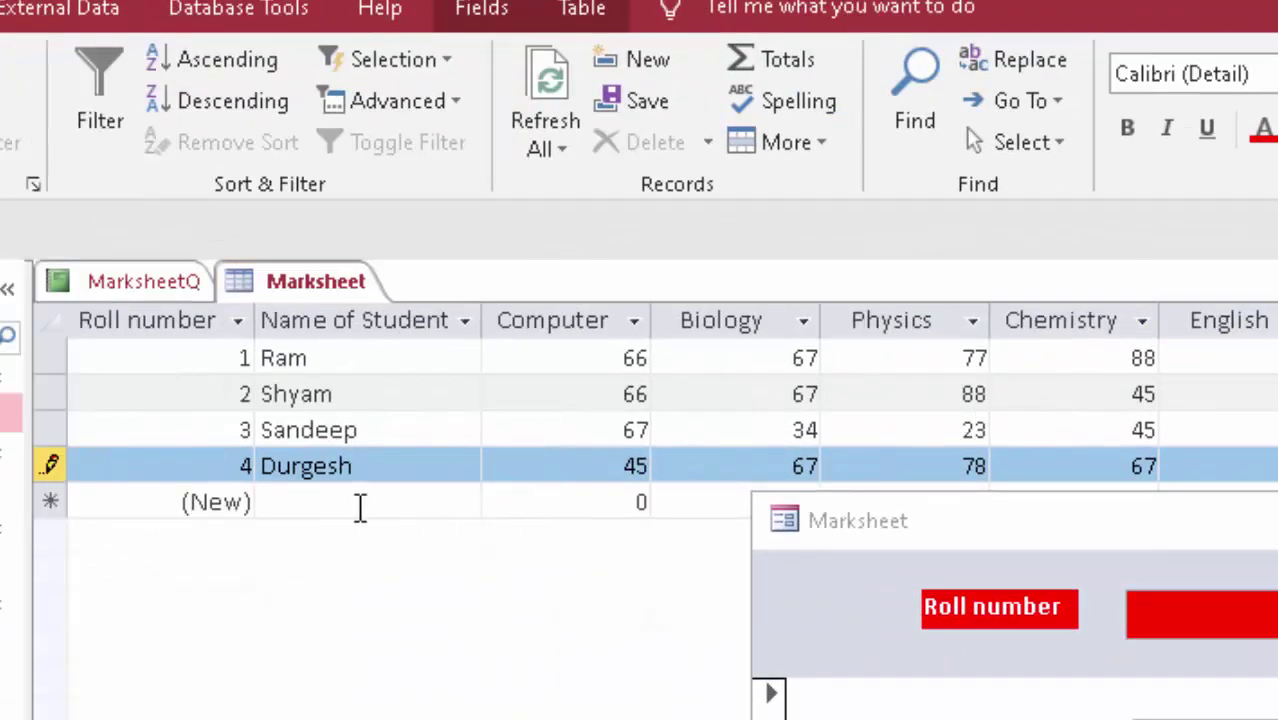
Add another student with marks 67, 34, 66, 67 and 6, and save record 6
click(361, 570)
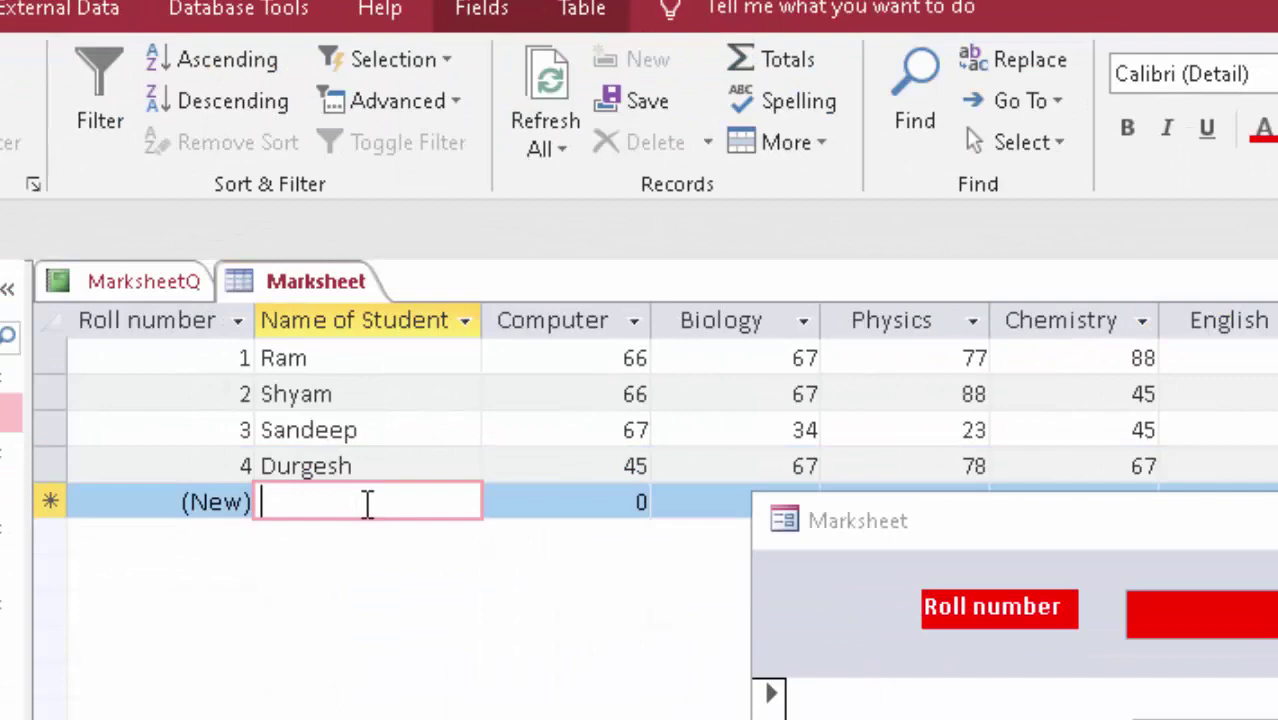
text(Raju)
key(Tab)
text(Ja)
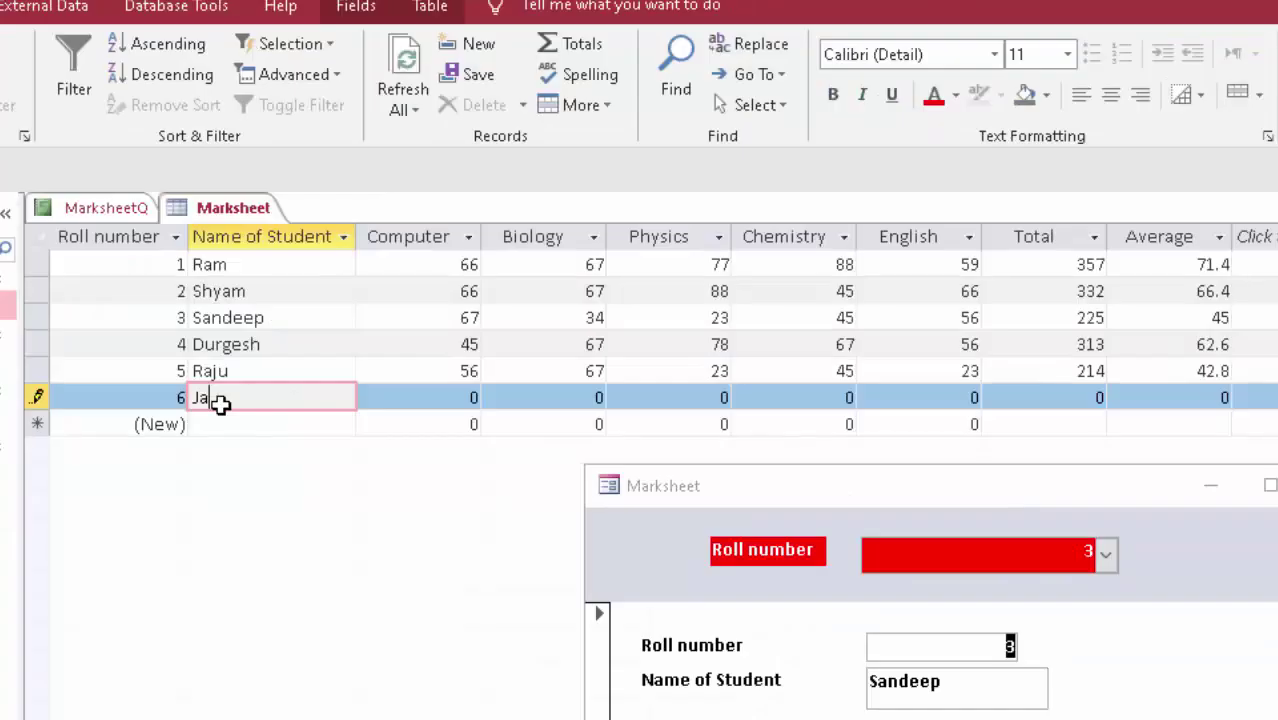
text(wed Ala)
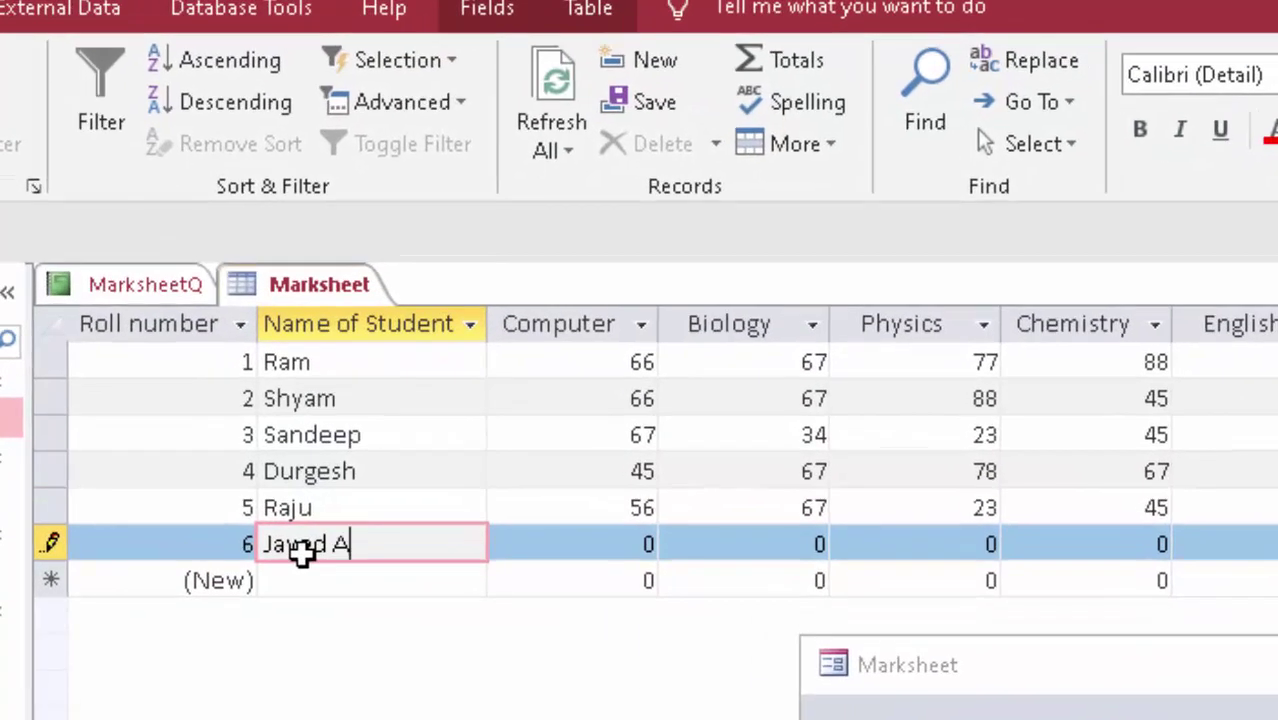
text( m)
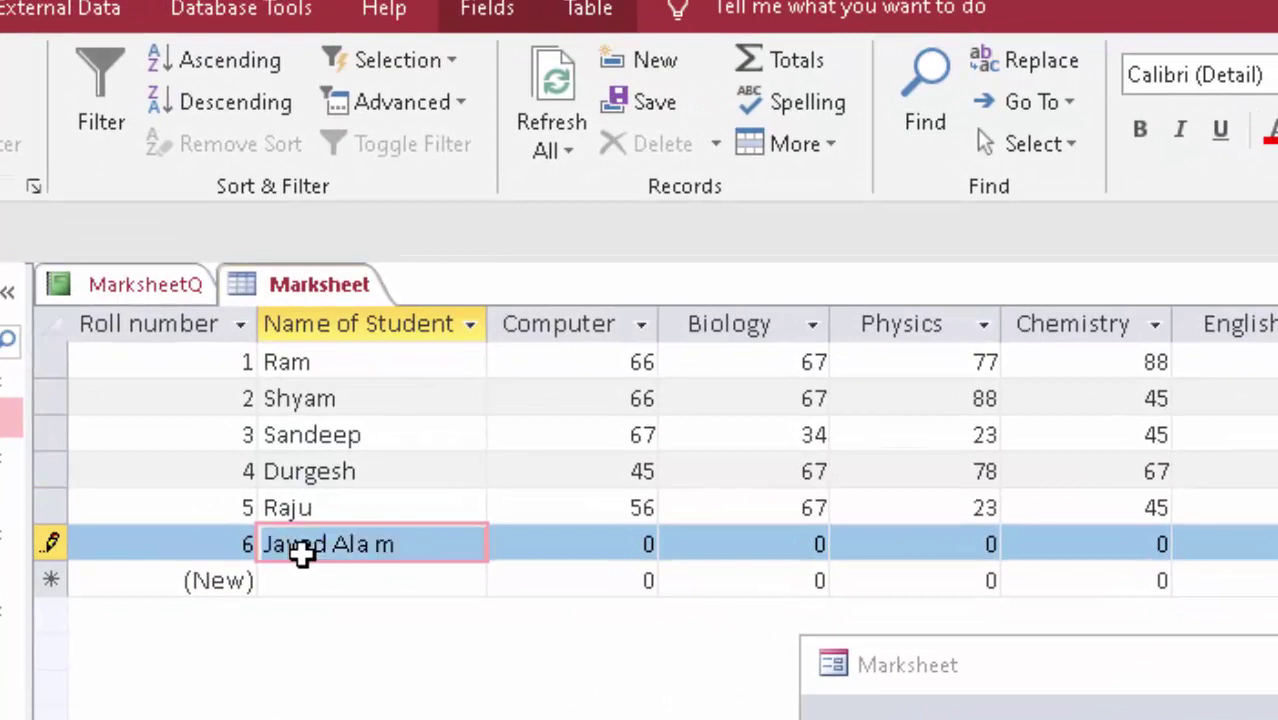
key(Tab)
text(67)
key(Tab)
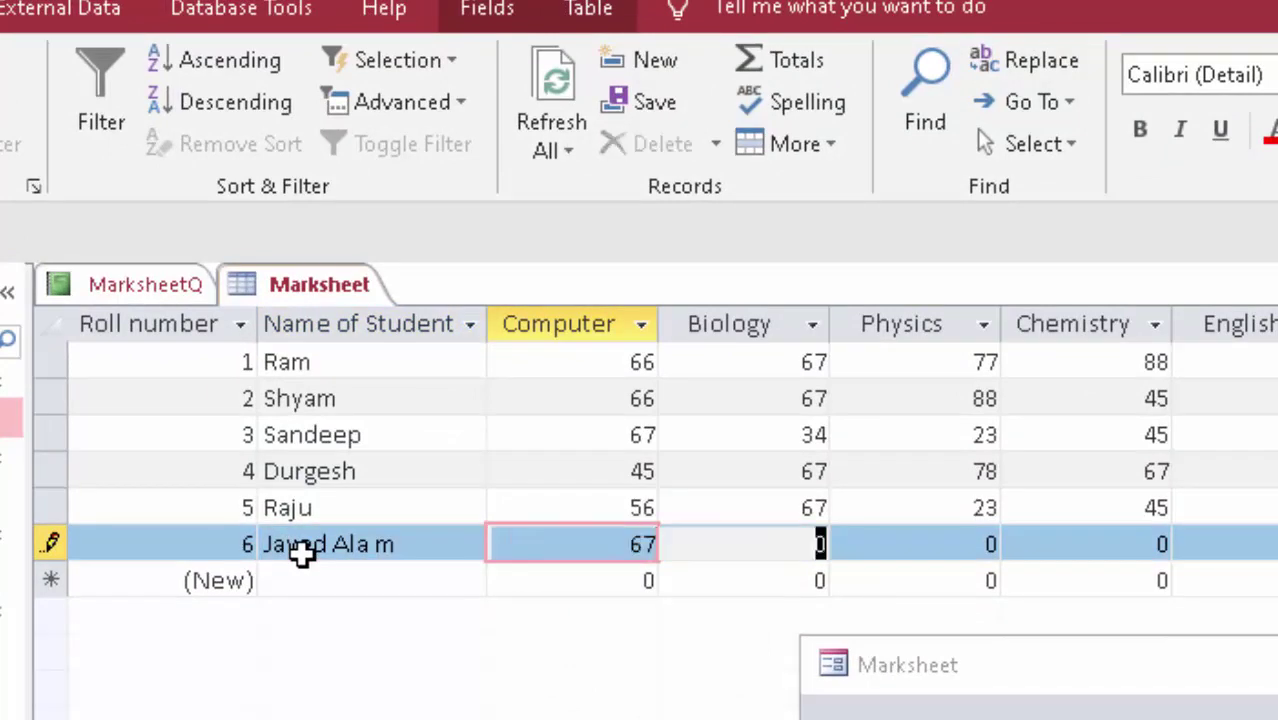
text(34)
key(Tab)
text(66)
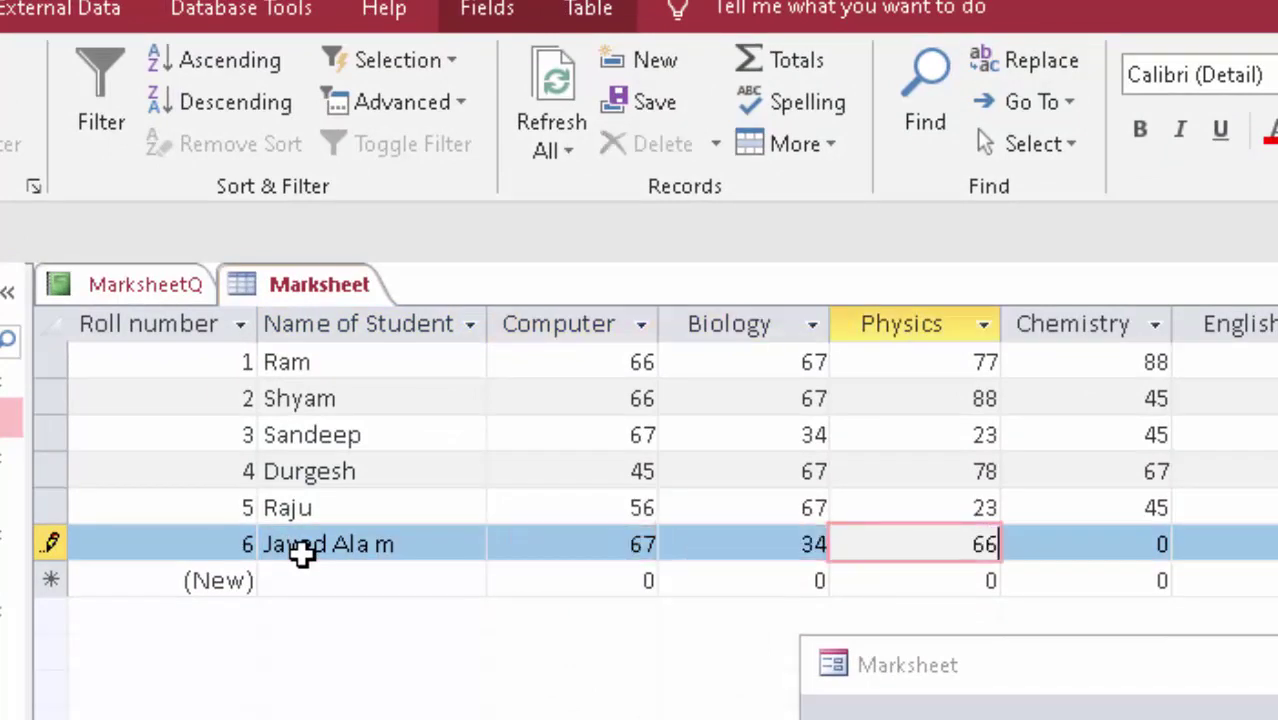
key(Tab)
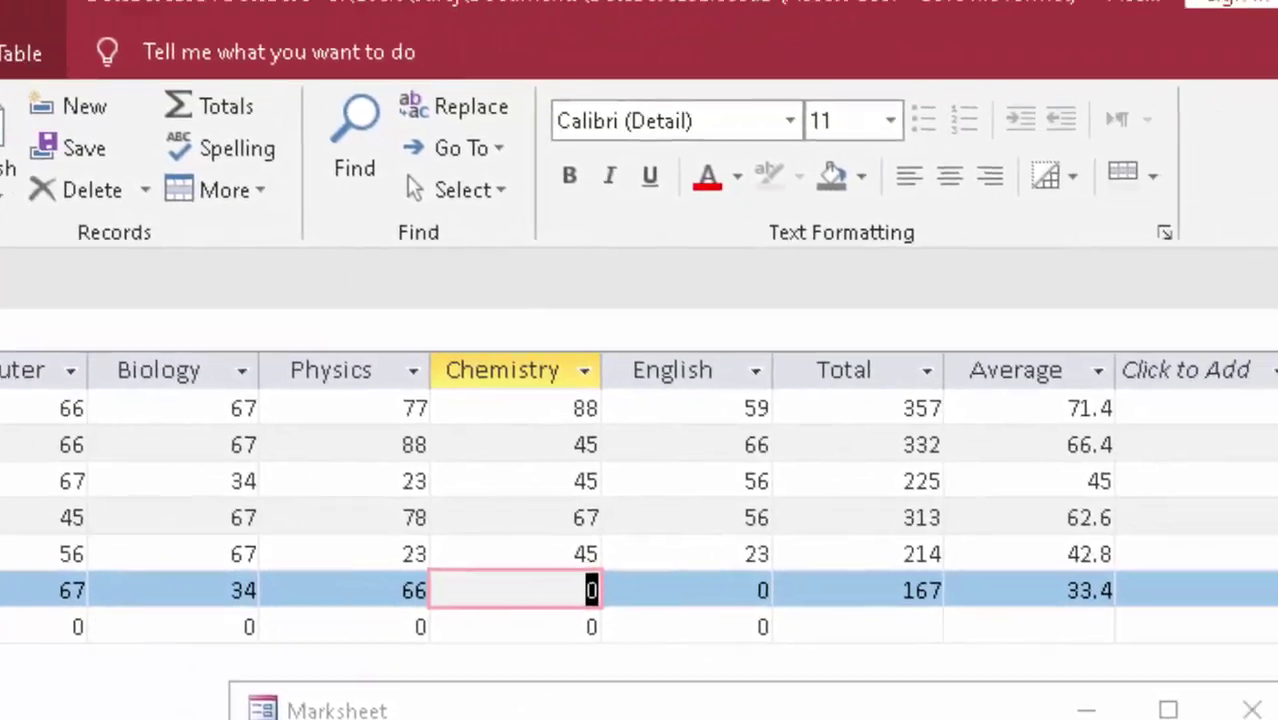
text(67)
key(Tab)
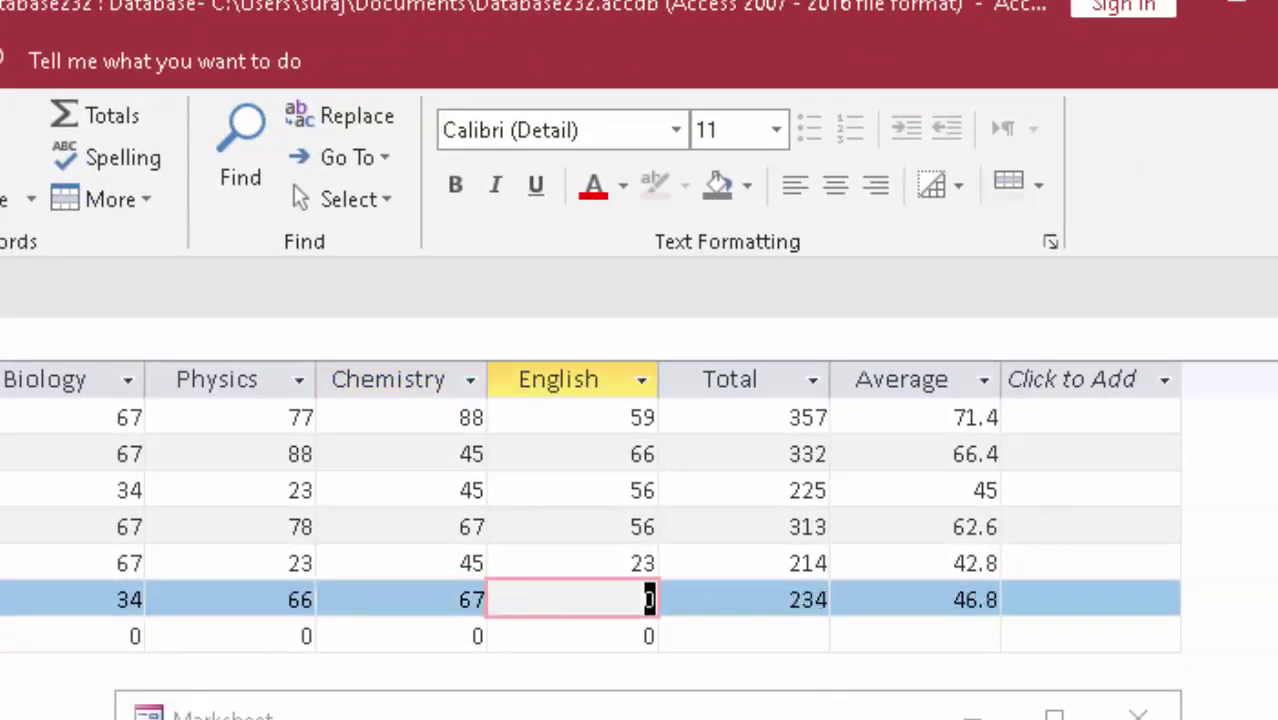
text(67)
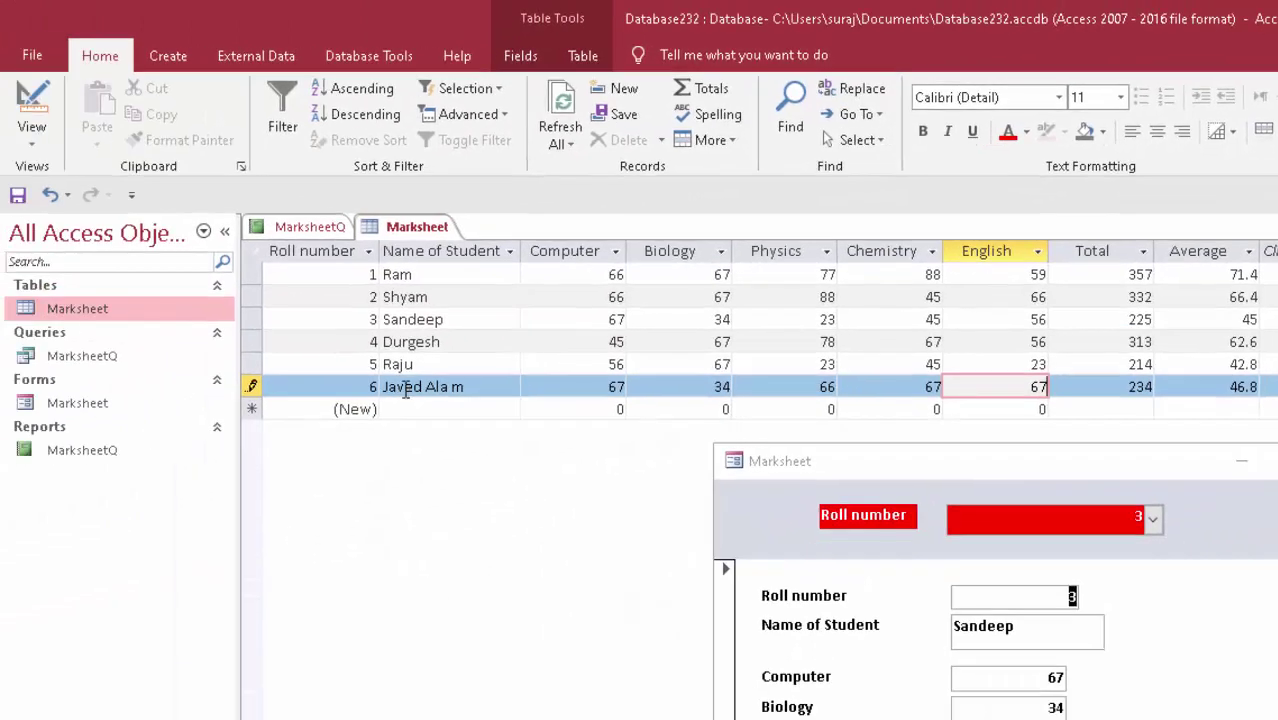
click(17, 194)
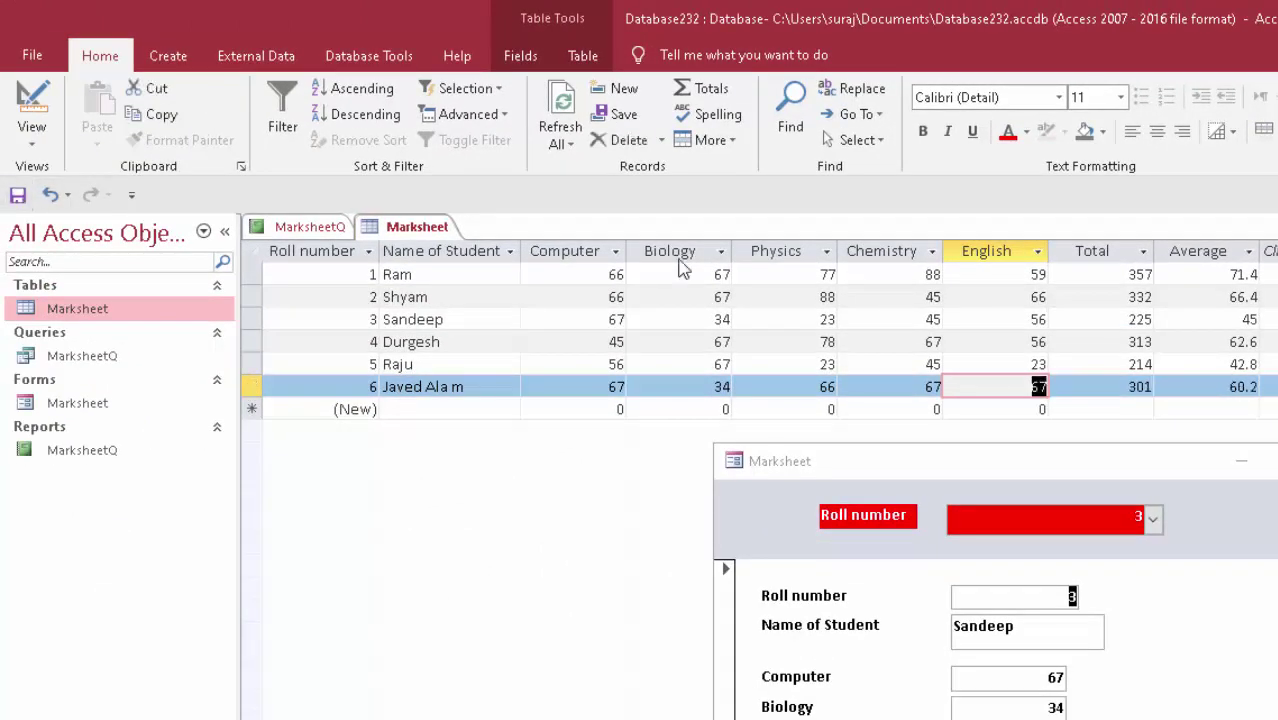
Close the Marksheet table and the open Marksheet form
key(ctrl+w)
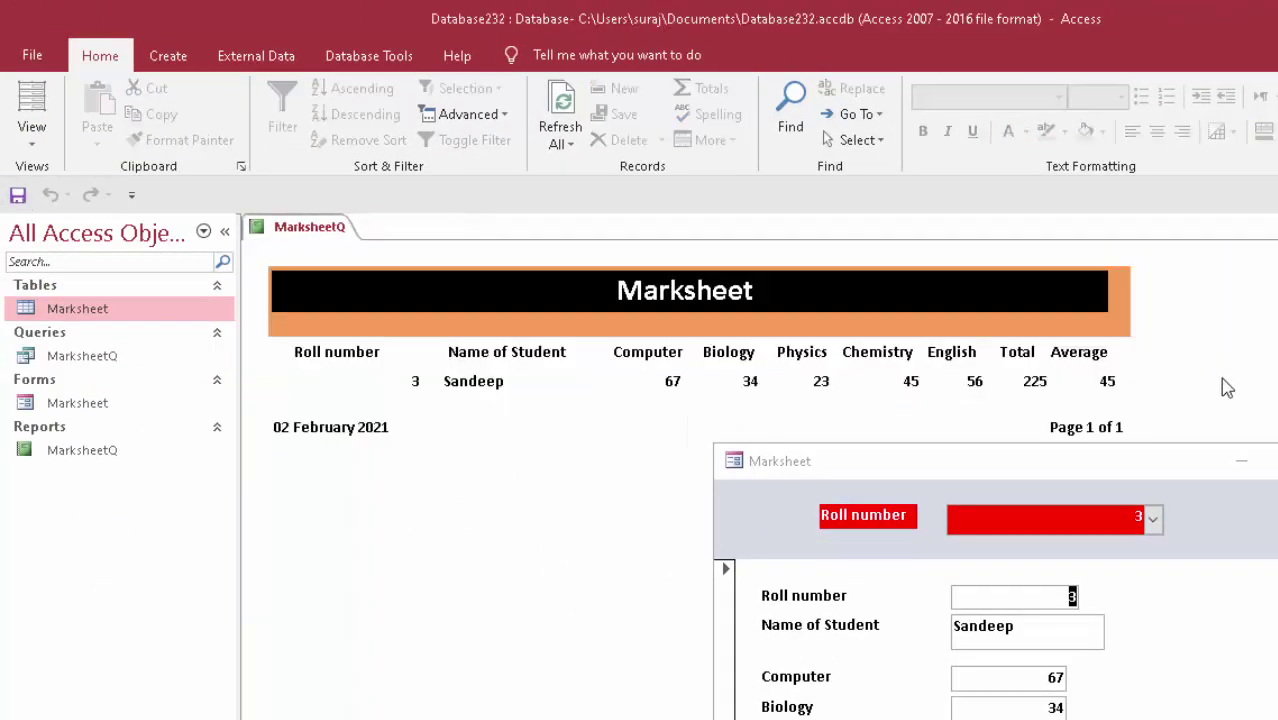
drag(1069, 465, 899, 187)
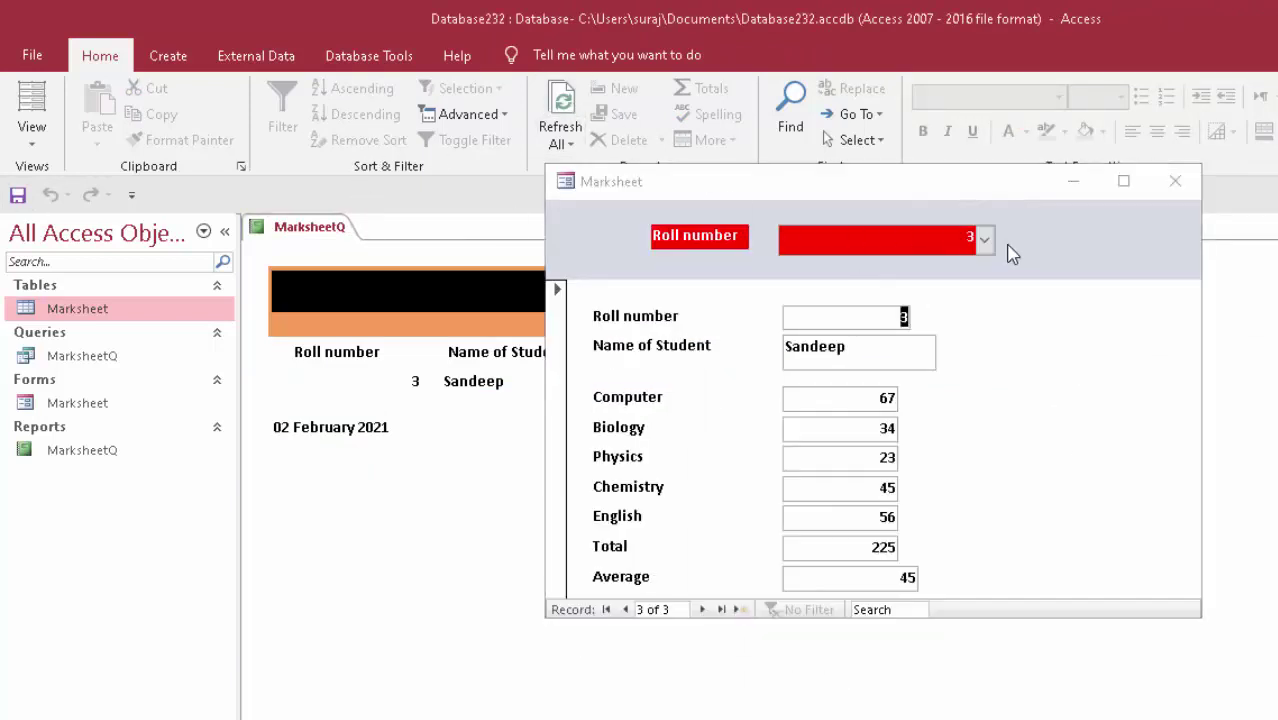
click(985, 241)
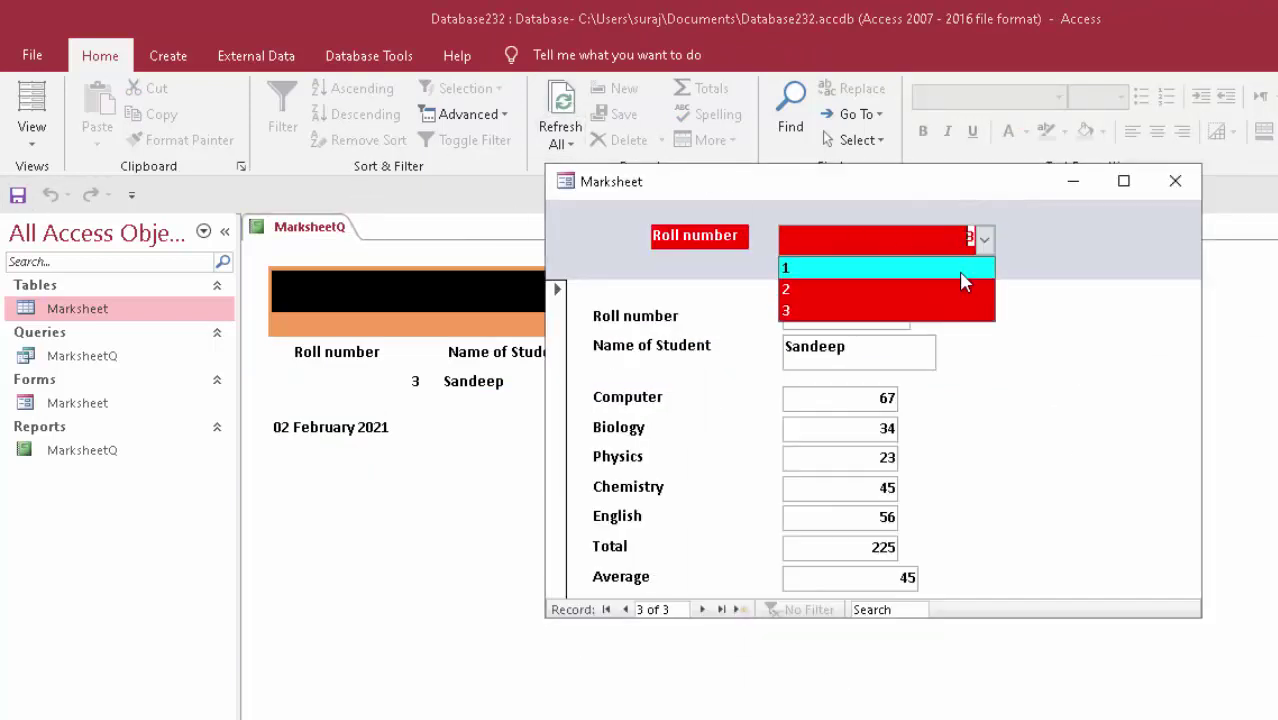
click(1175, 181)
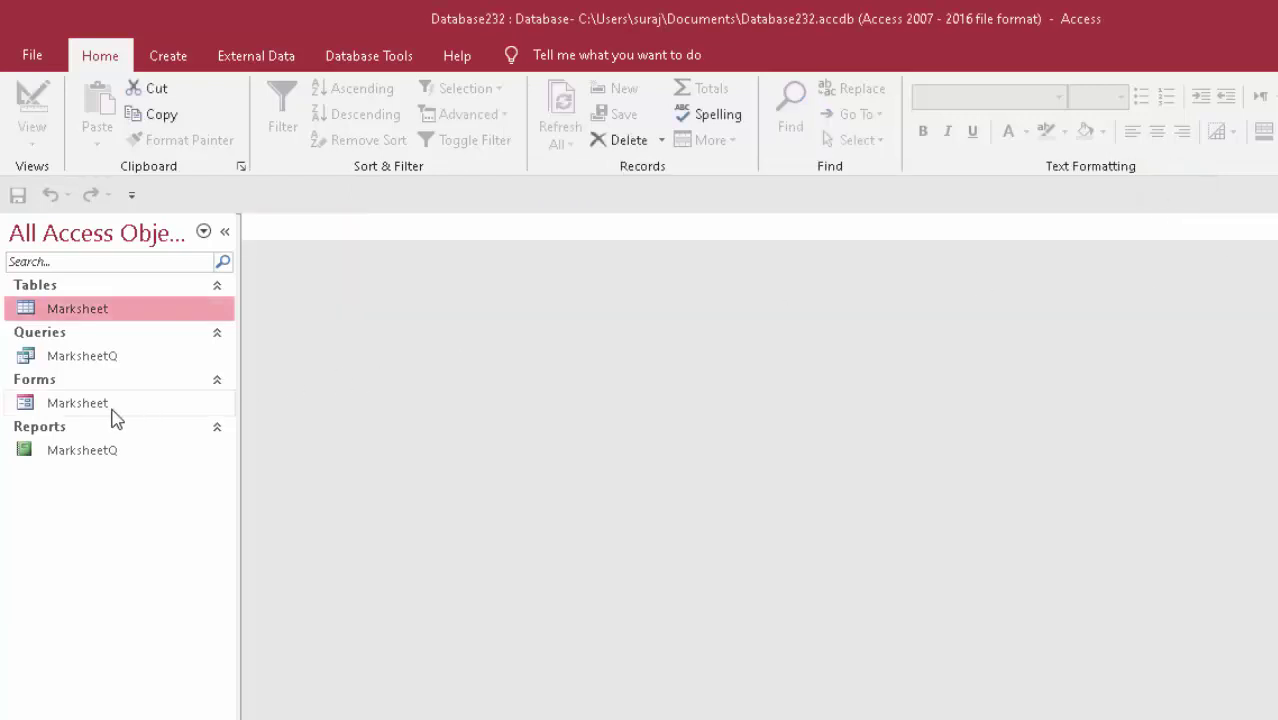
Reopen the Marksheet form on roll number 6 and open the MarksheetQ report beside it
double_click(112, 412)
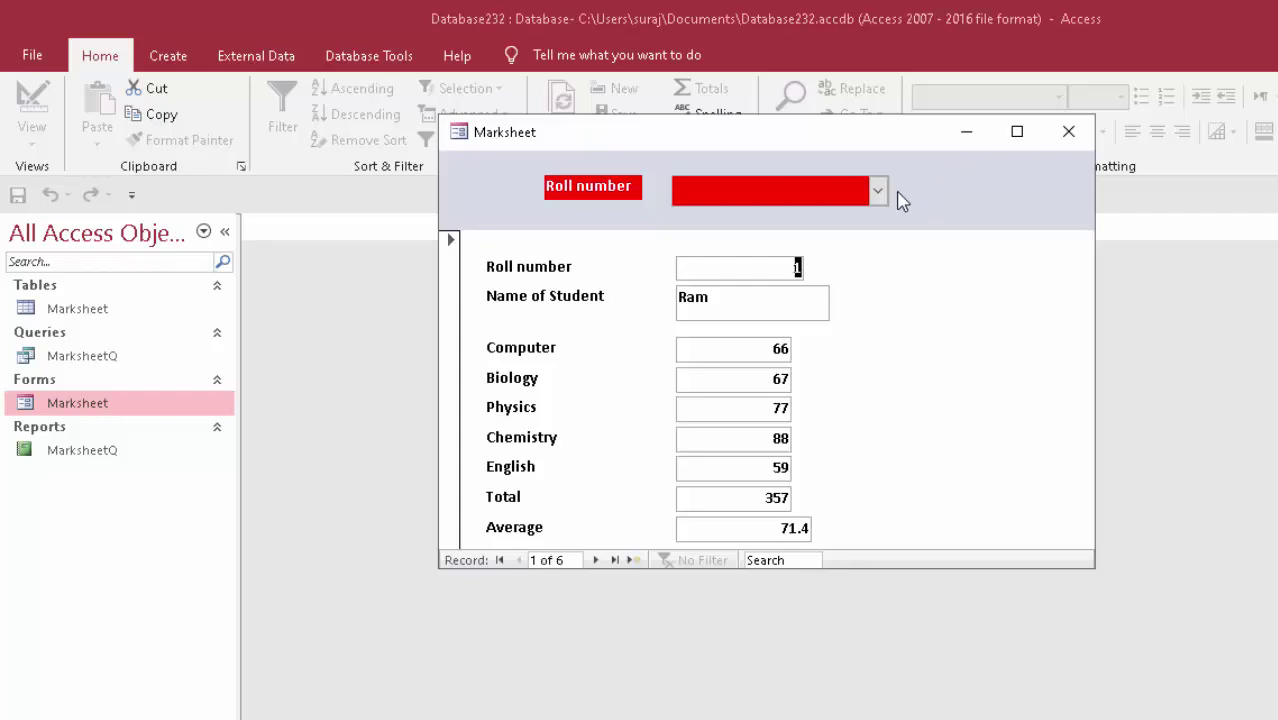
click(877, 191)
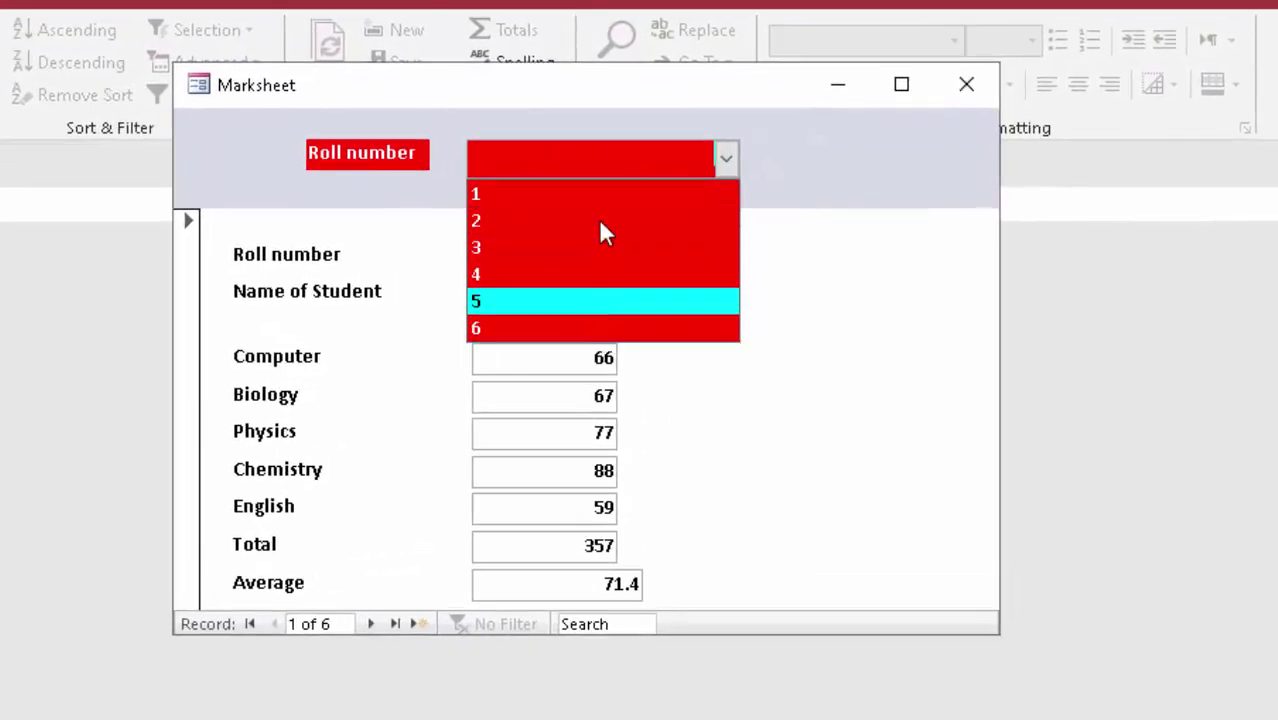
click(590, 330)
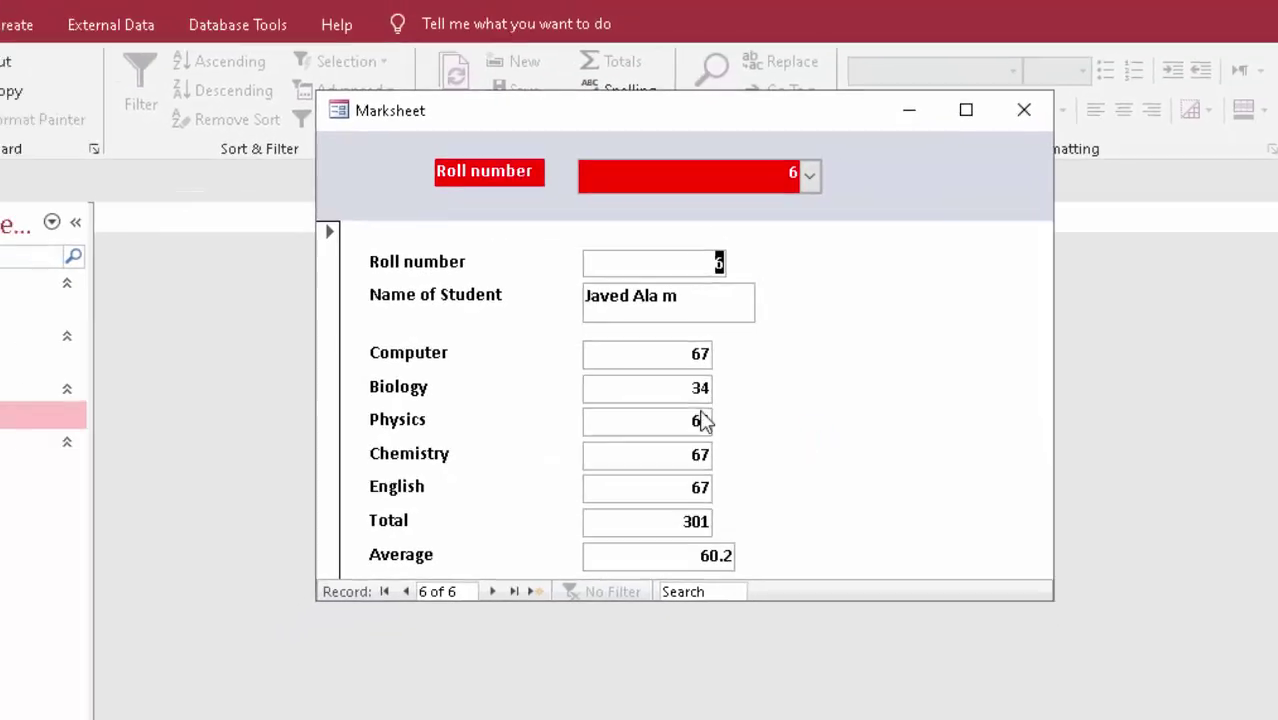
click(110, 456)
double_click(110, 456)
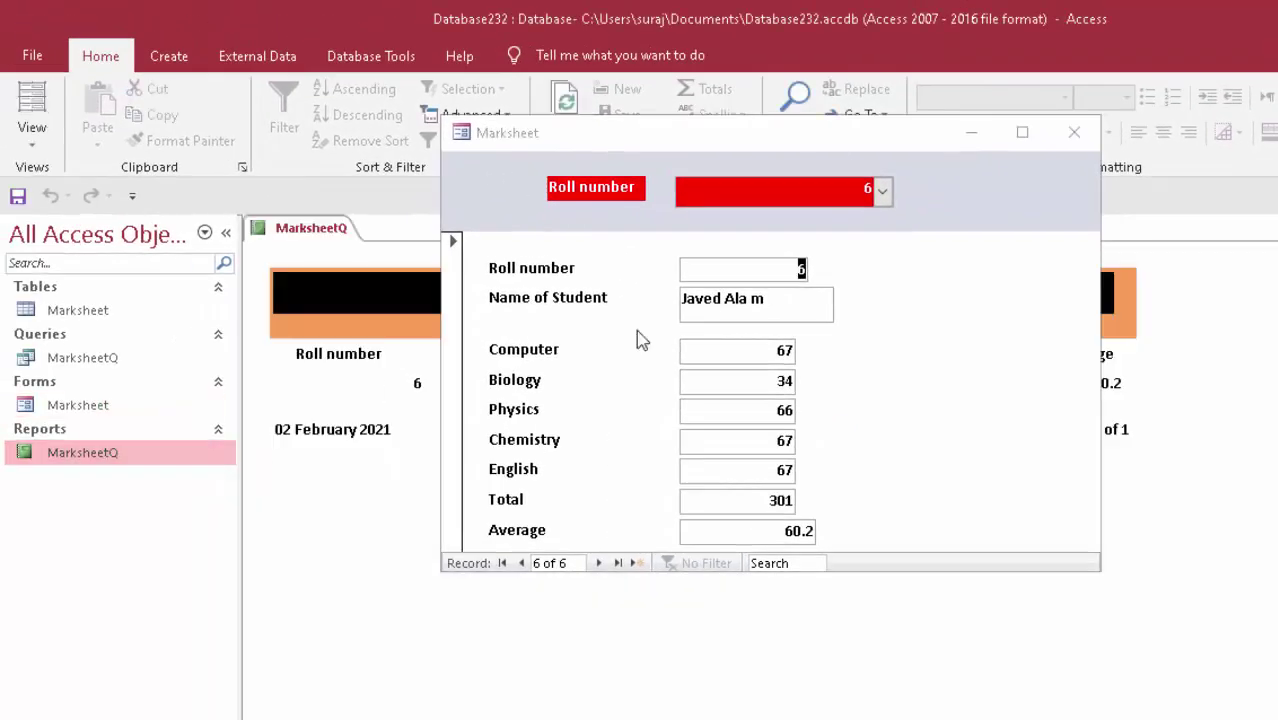
mouse_move(813, 134)
mouse_down()
mouse_move(865, 499)
mouse_move(826, 484)
mouse_up()
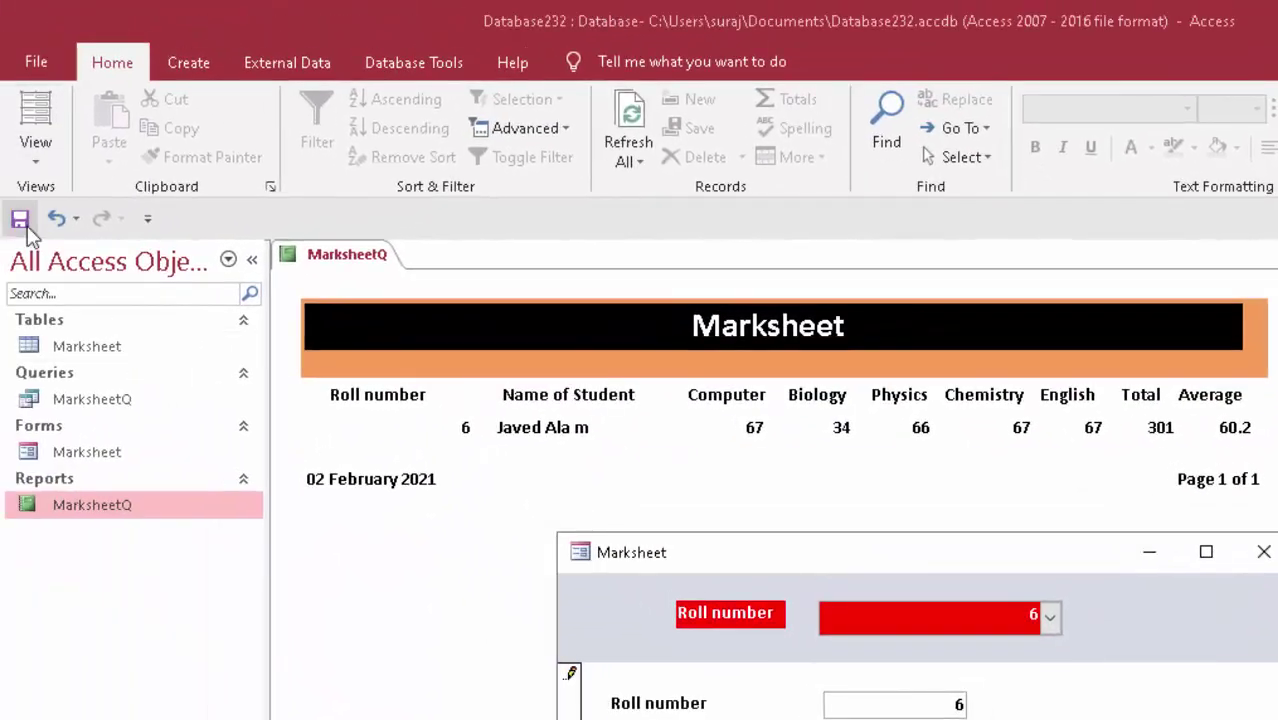
Close the form, refresh the report past the roll number prompt, then close MarksheetQ
click(1263, 551)
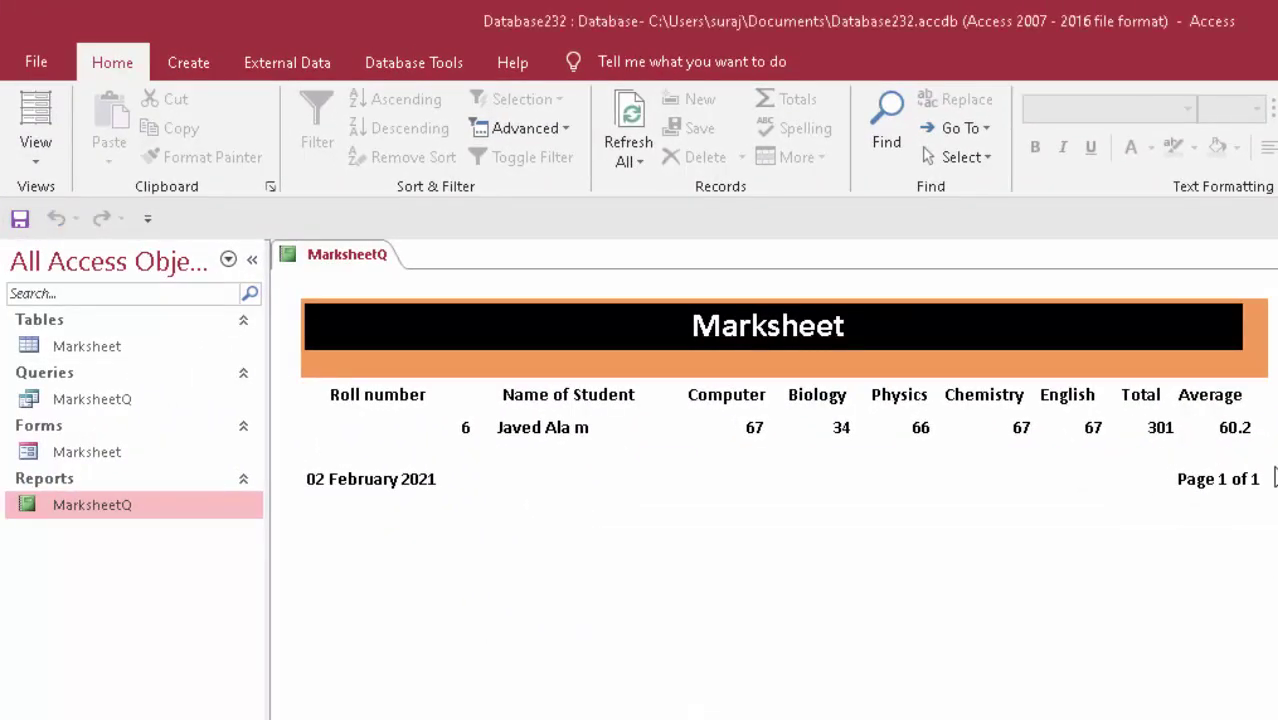
click(615, 130)
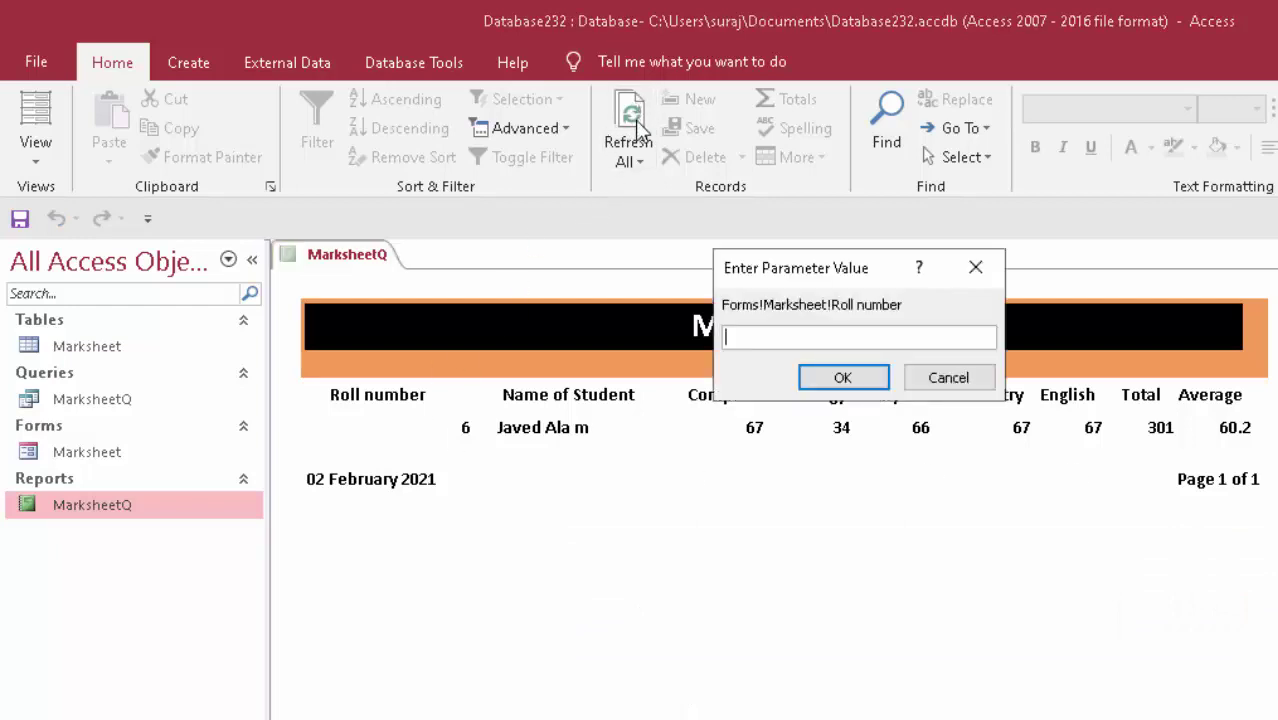
click(945, 375)
click(630, 130)
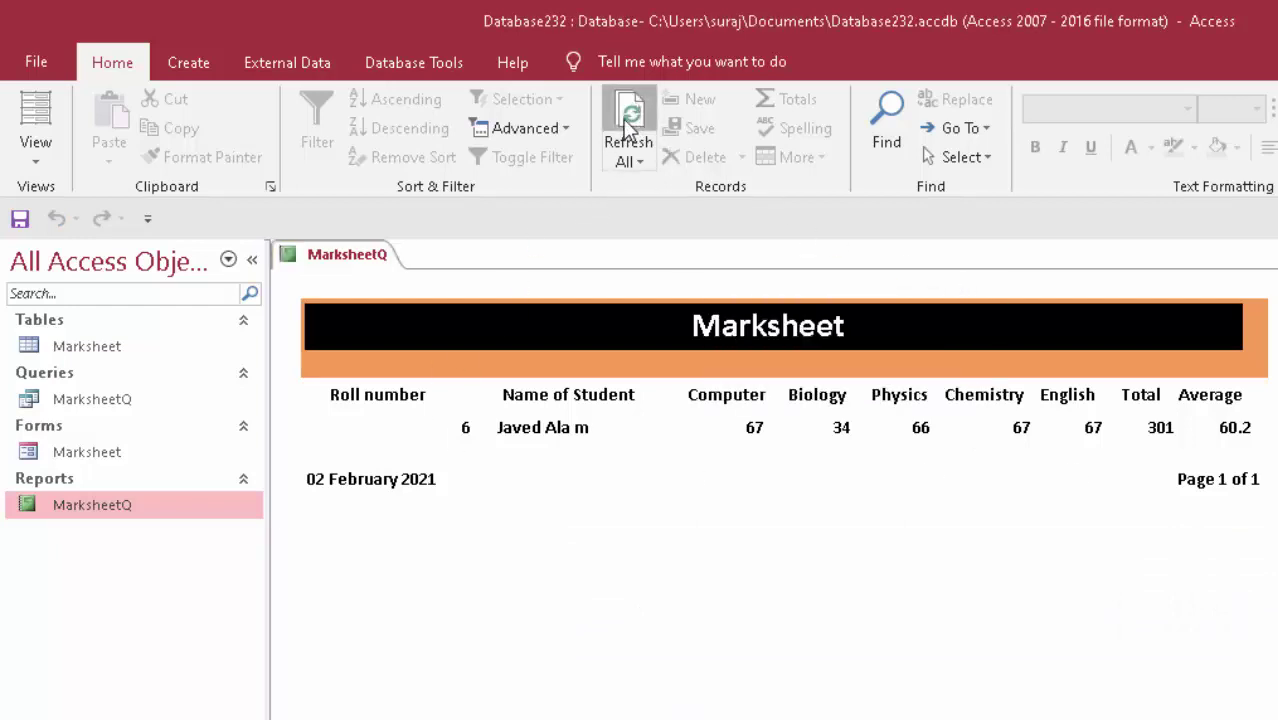
click(830, 384)
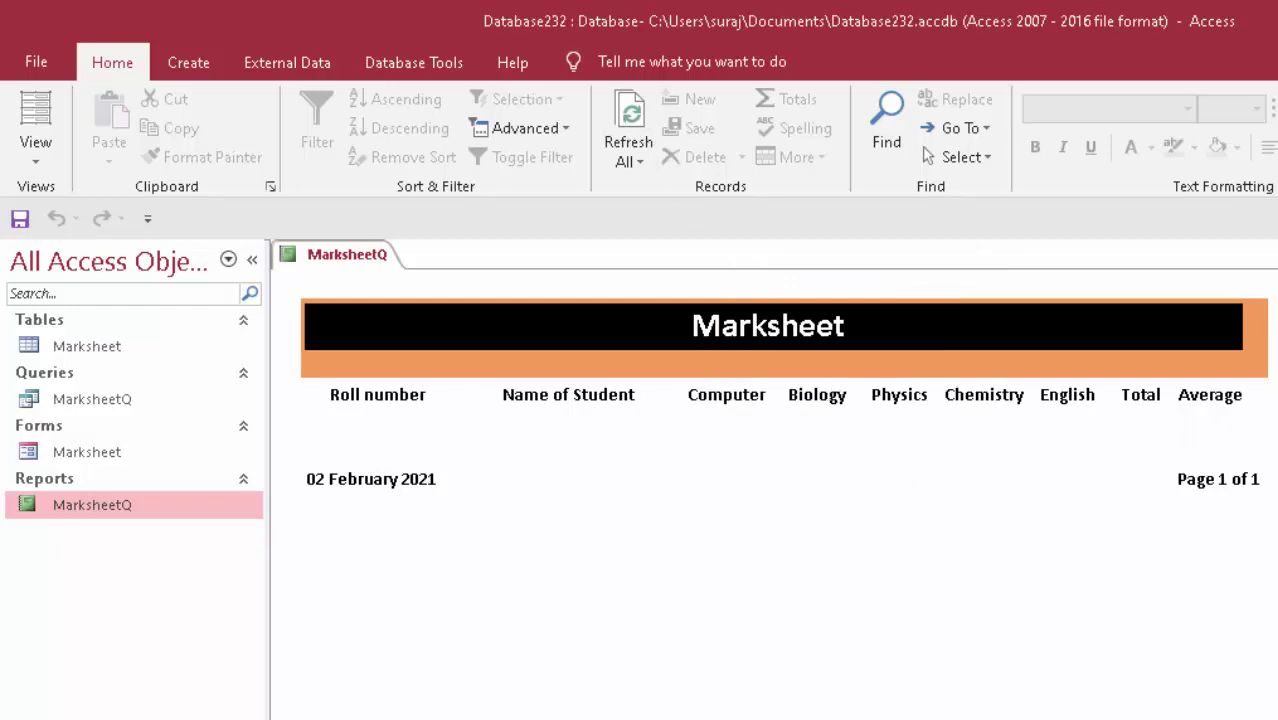
key(ctrl+w)
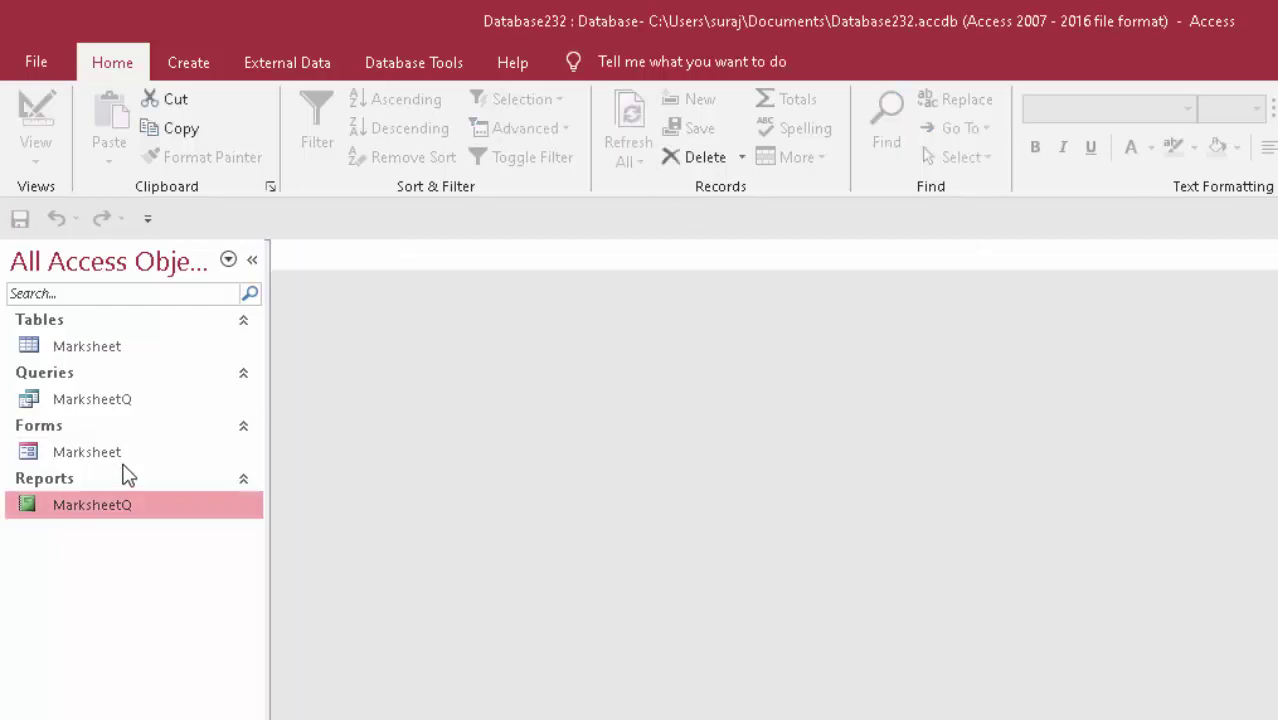
Reopen the Marksheet form on roll number 6 and reopen the MarksheetQ report below it
click(122, 460)
double_click(125, 460)
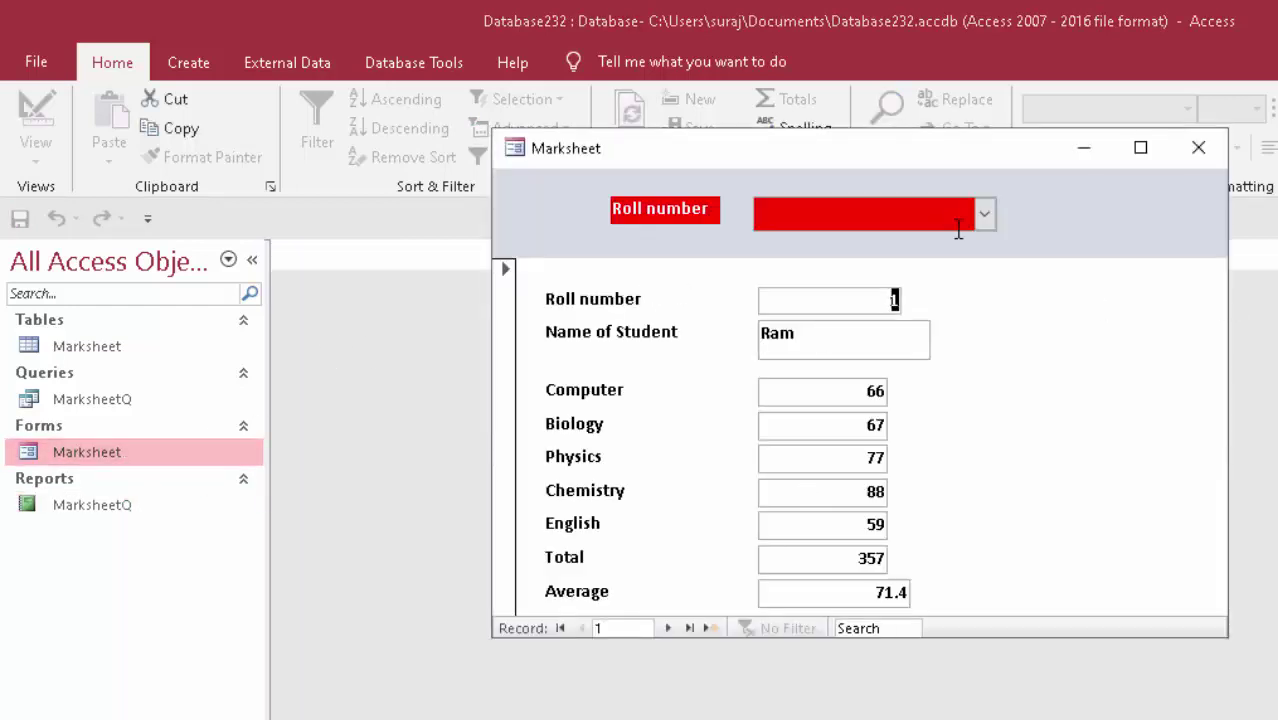
click(984, 213)
click(836, 368)
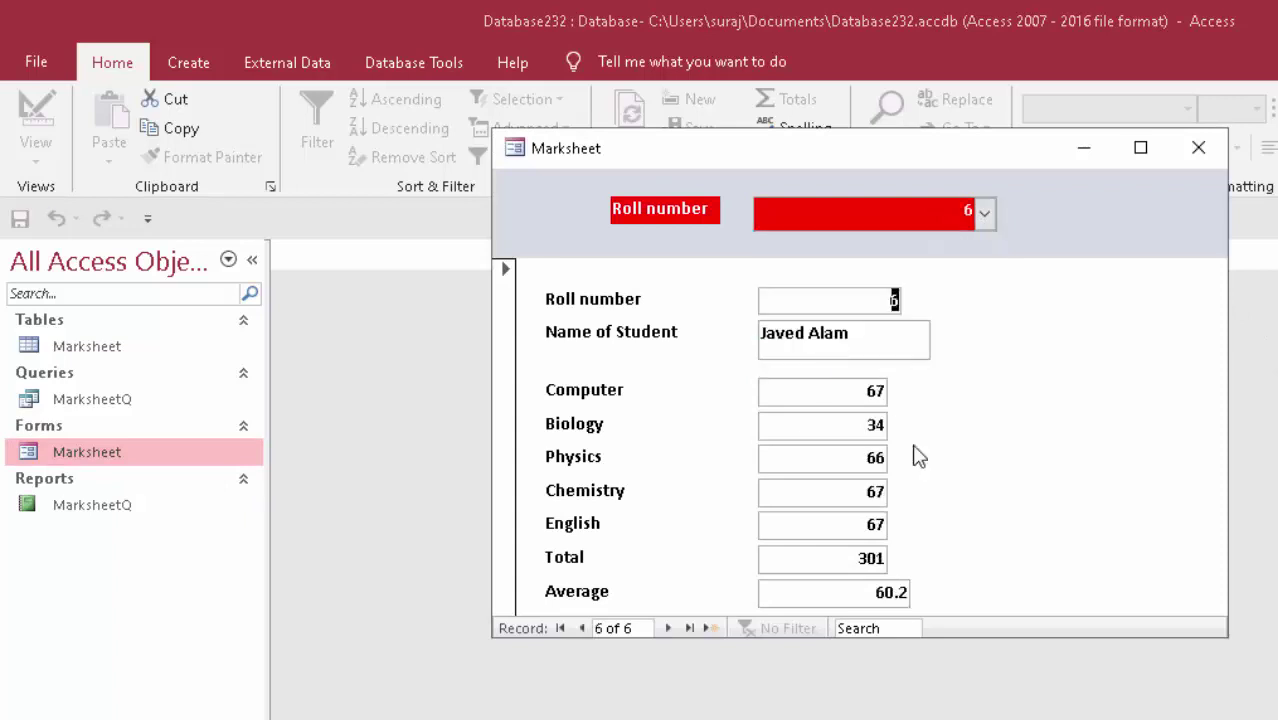
double_click(105, 512)
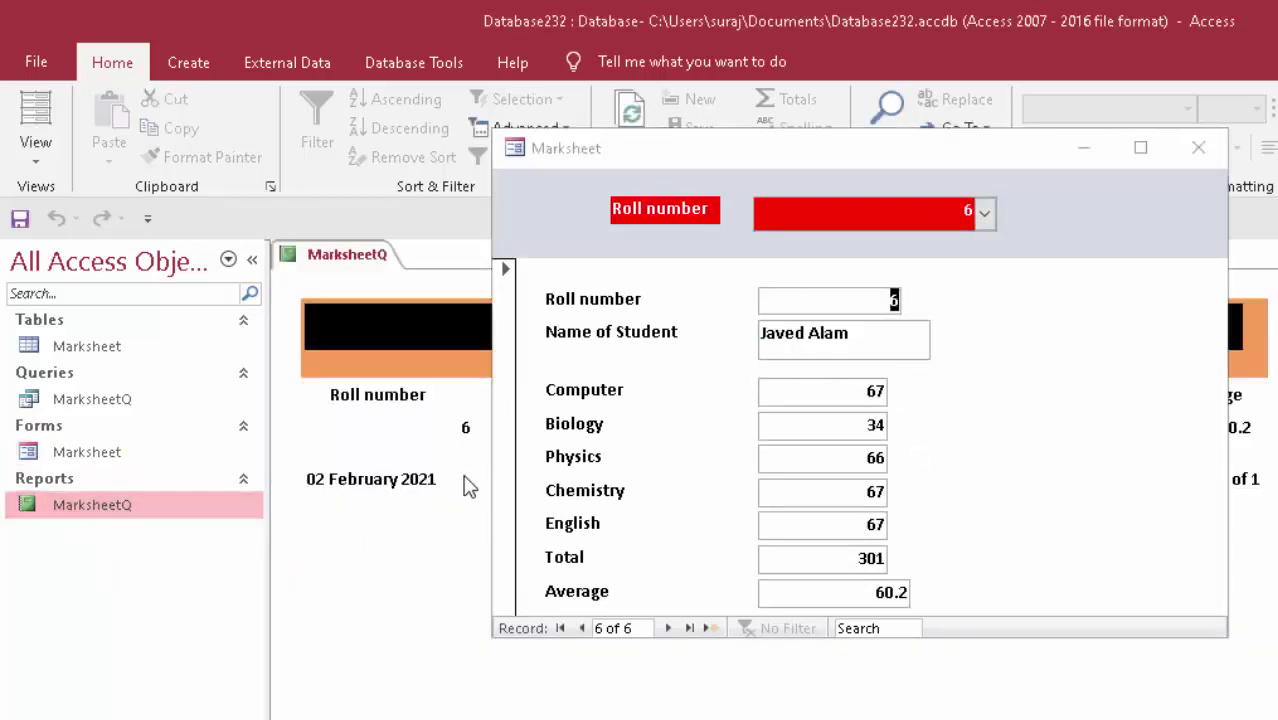
drag(814, 166, 837, 472)
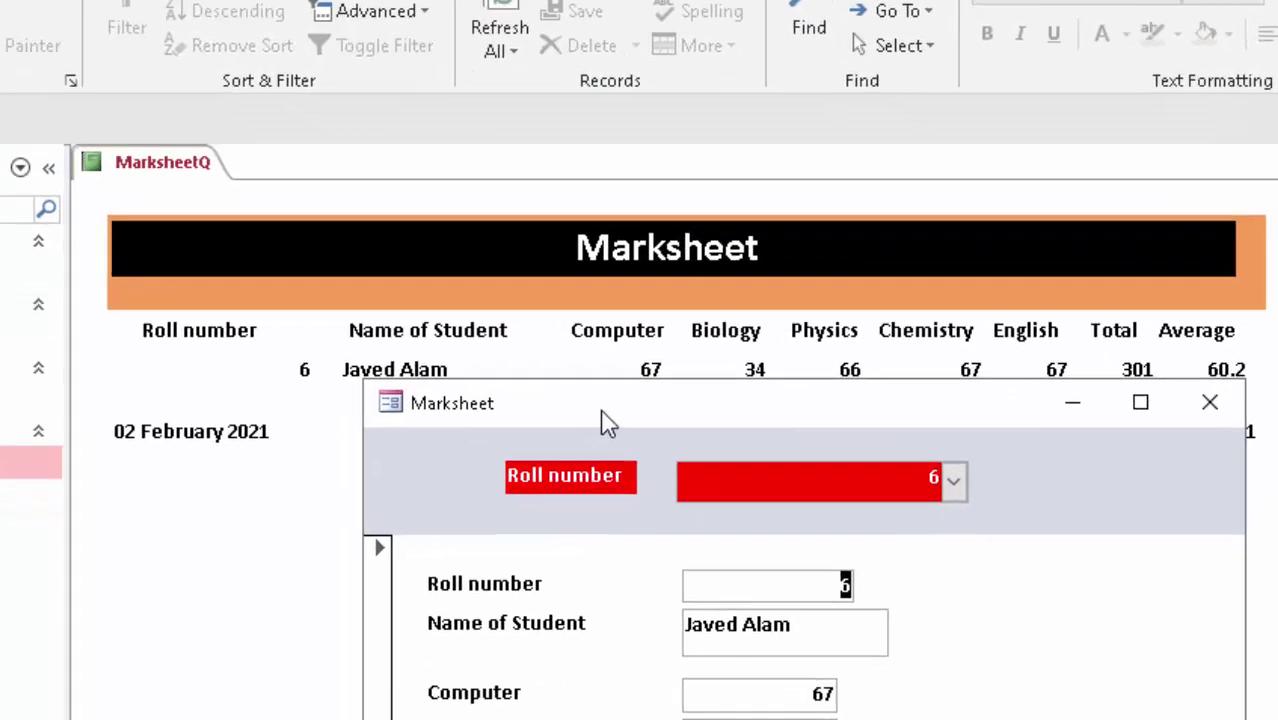
drag(584, 436, 584, 500)
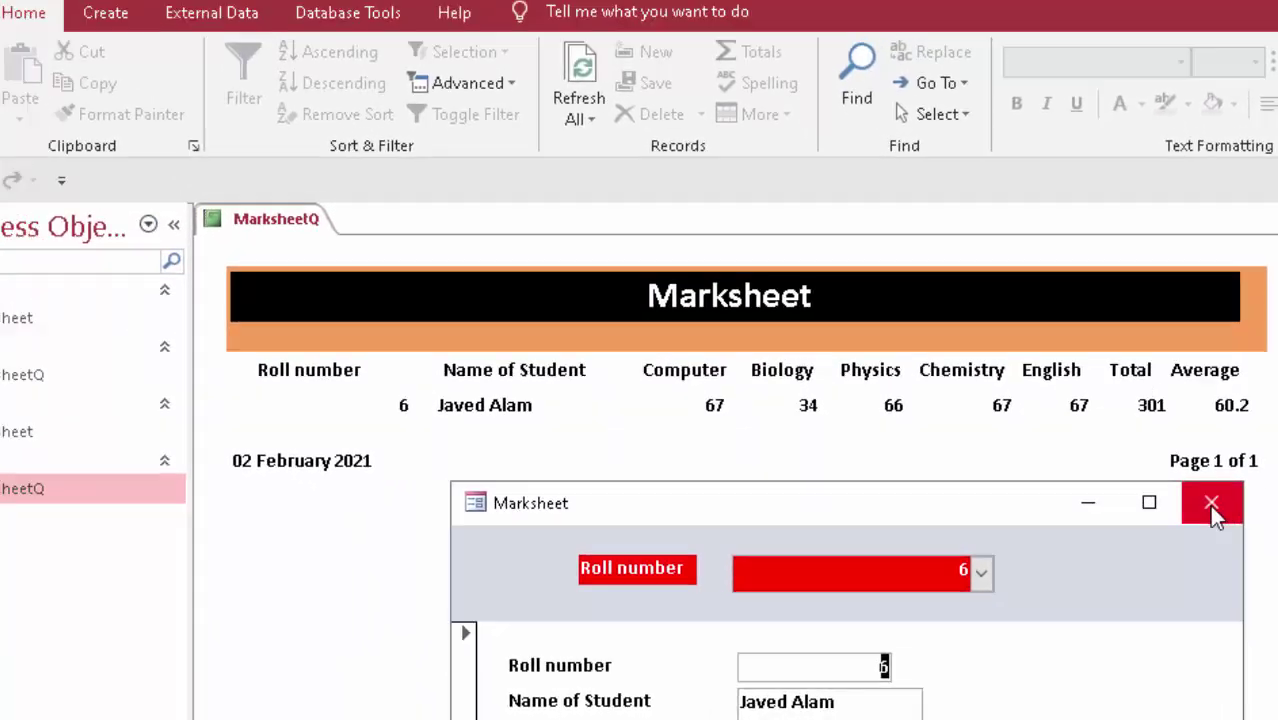
Reopen the Marksheet form, choose roll number 4, and refresh the report
click(1188, 425)
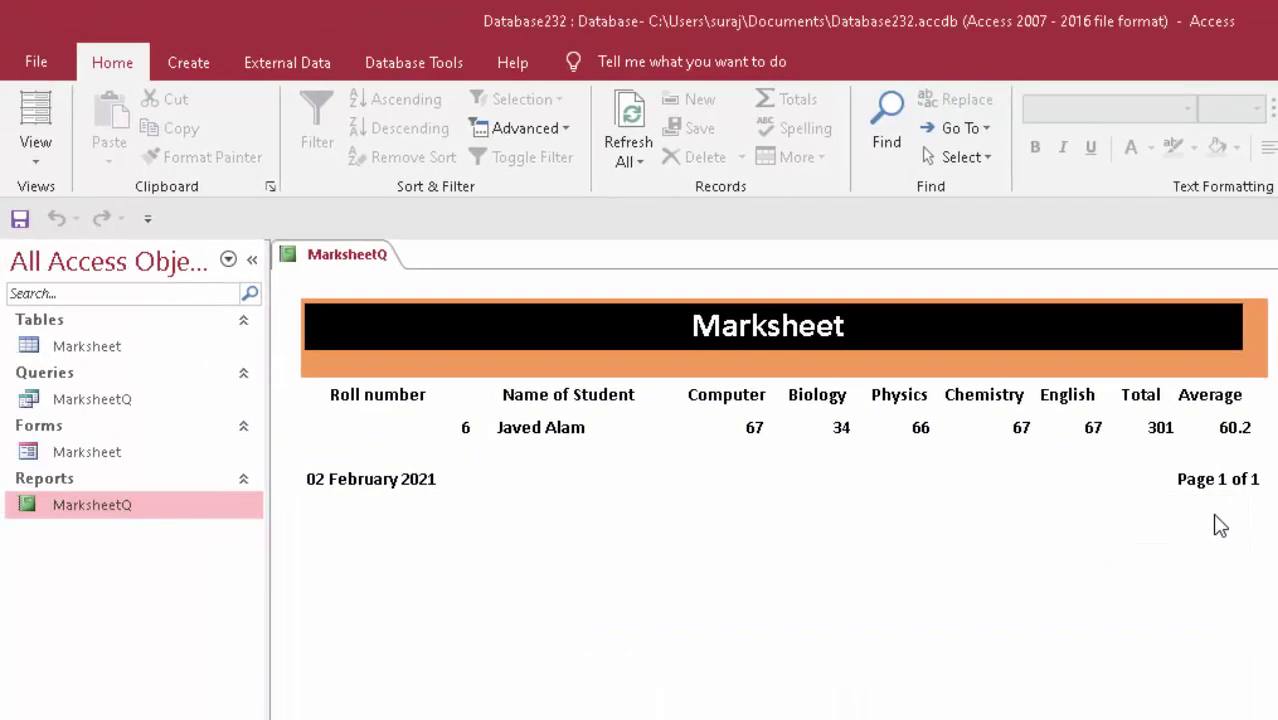
click(48, 454)
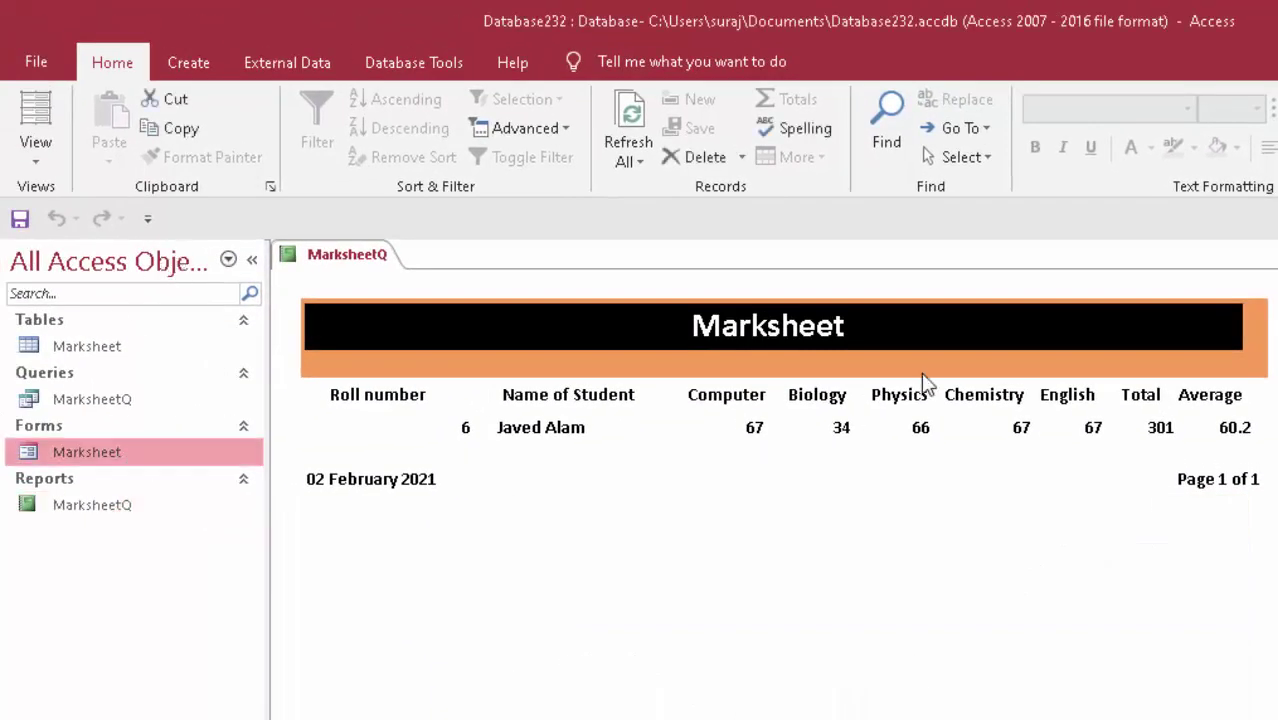
double_click(197, 472)
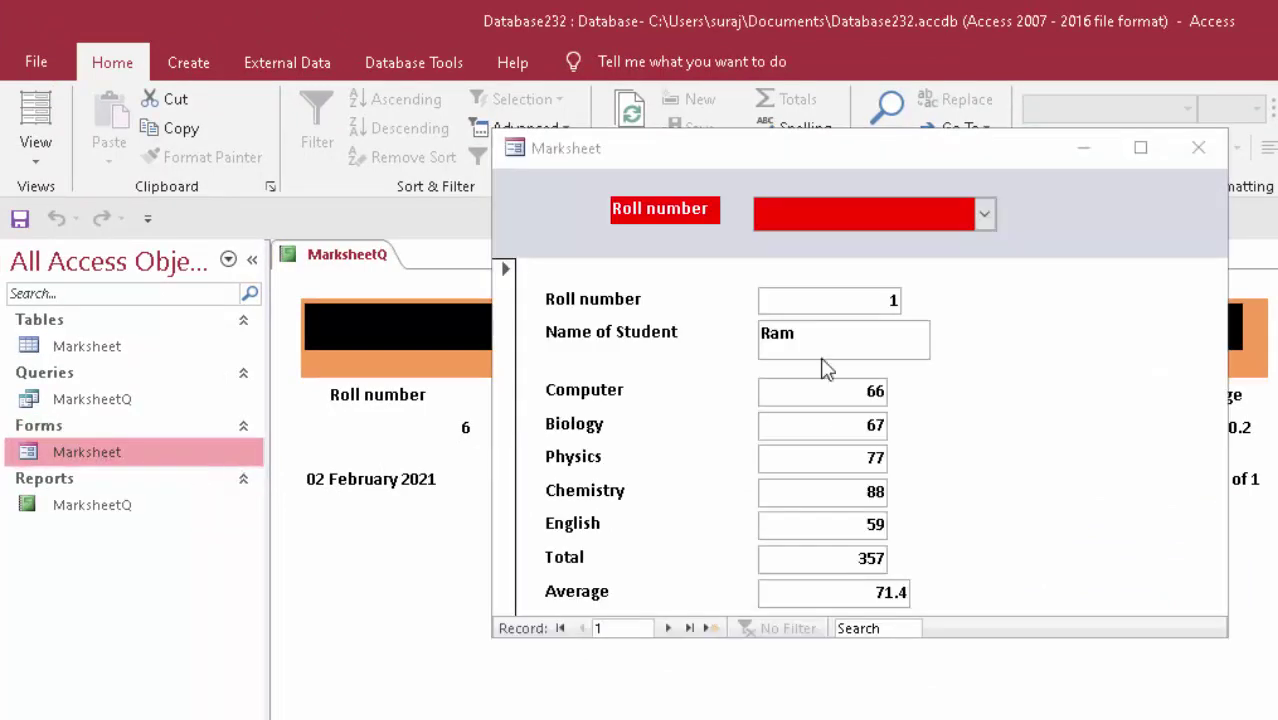
click(983, 214)
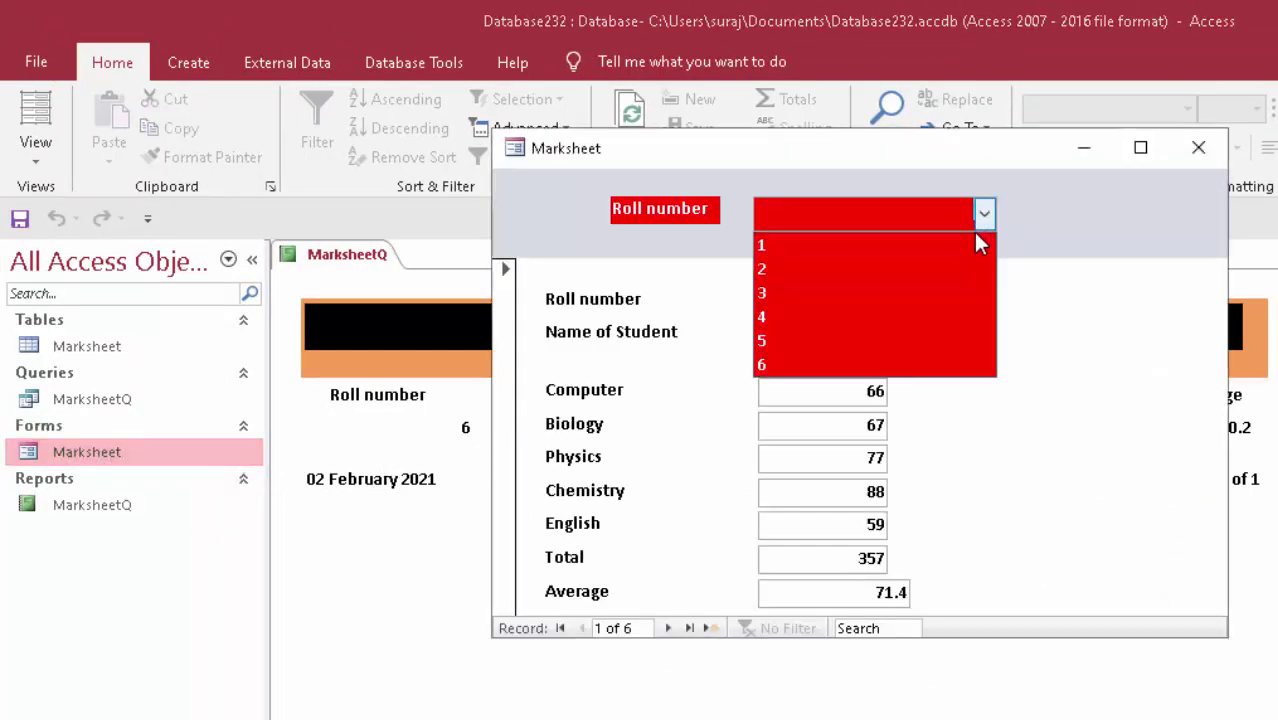
click(891, 318)
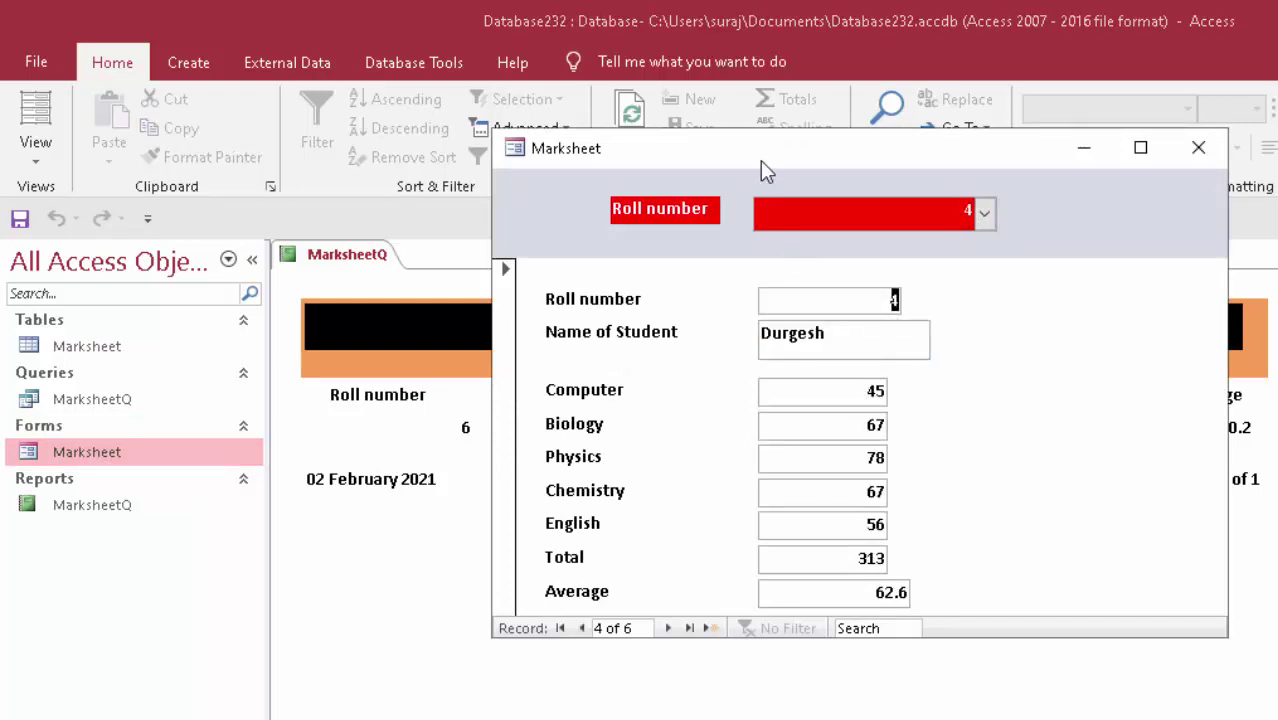
drag(762, 165, 674, 548)
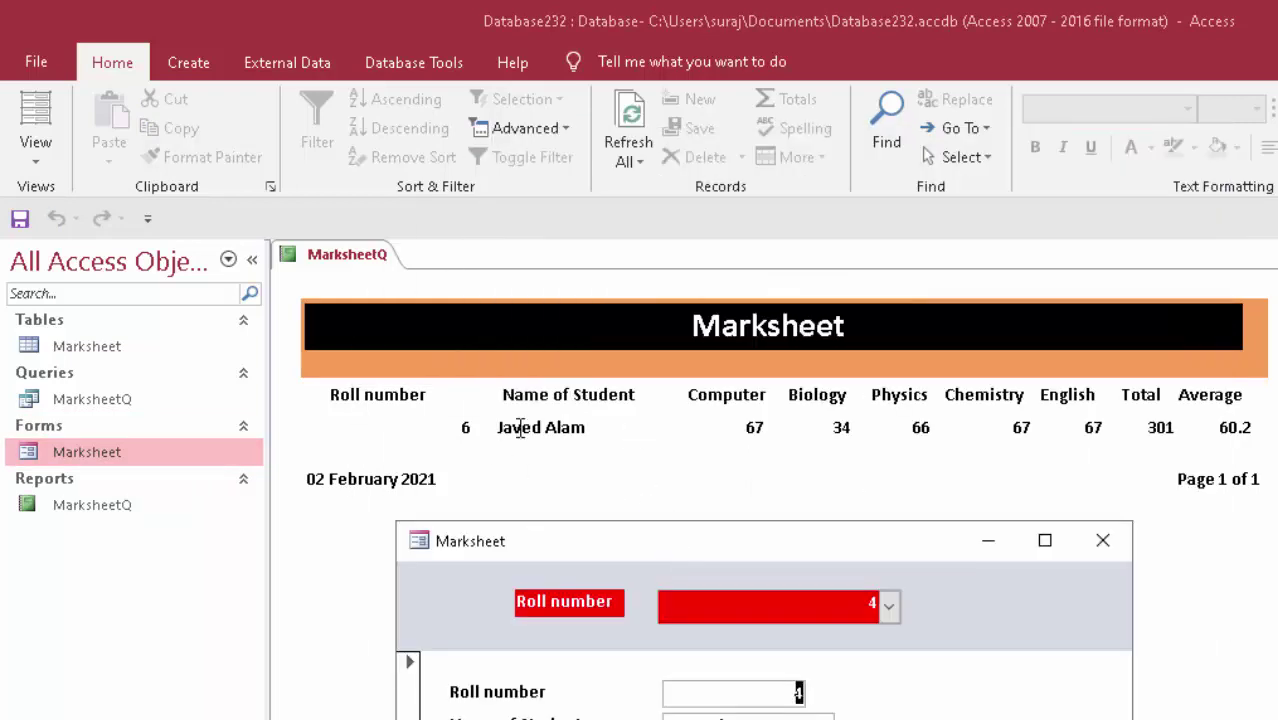
click(629, 115)
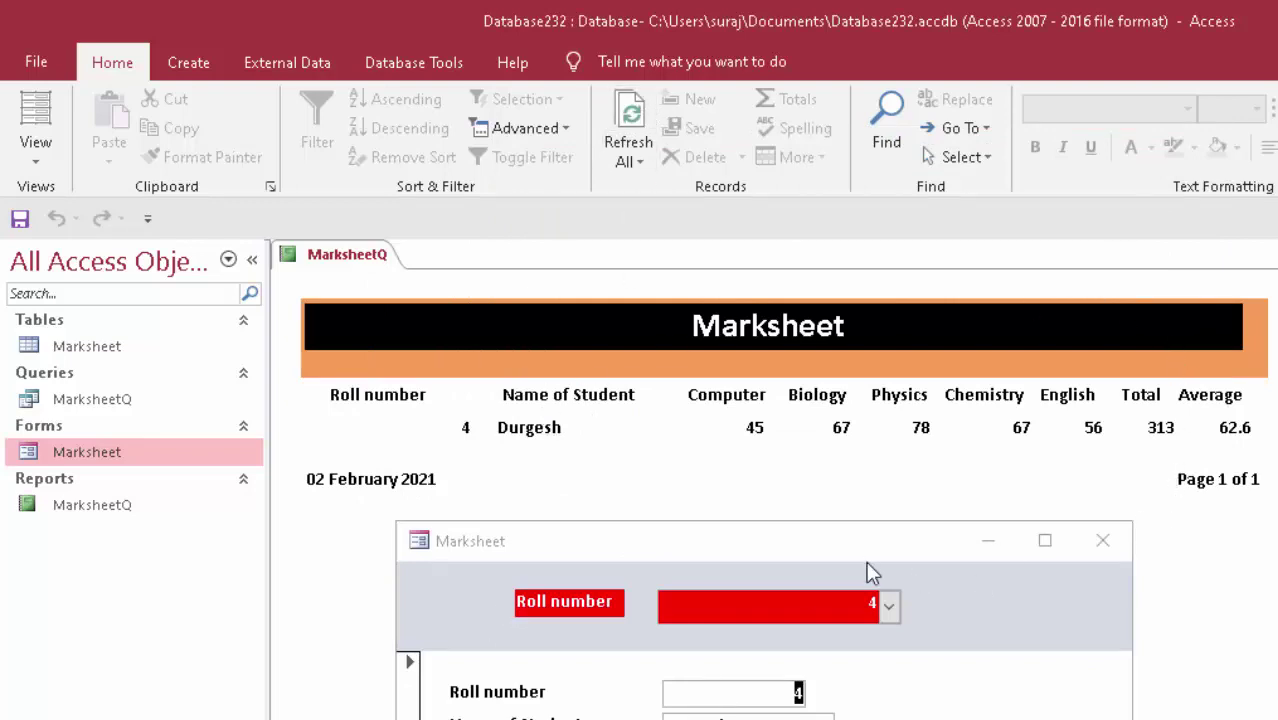
Switch the form to roll number 3 and refresh the report again
click(888, 605)
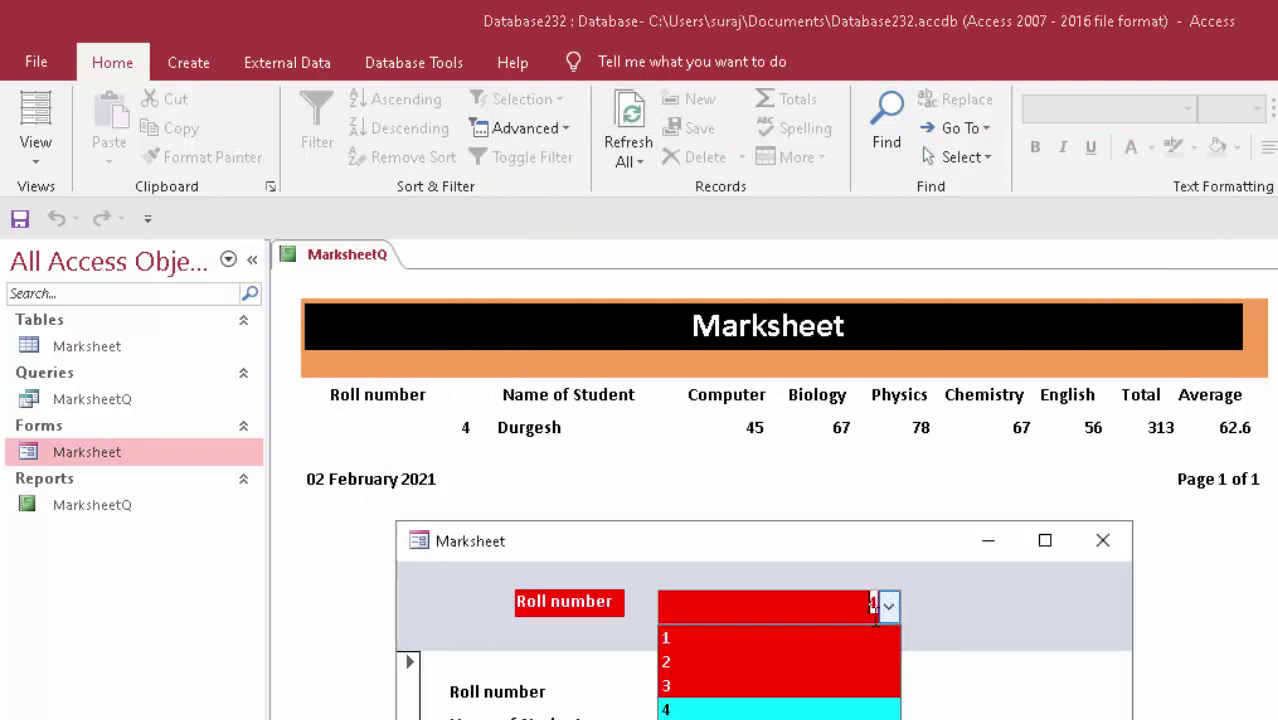
click(827, 686)
click(627, 130)
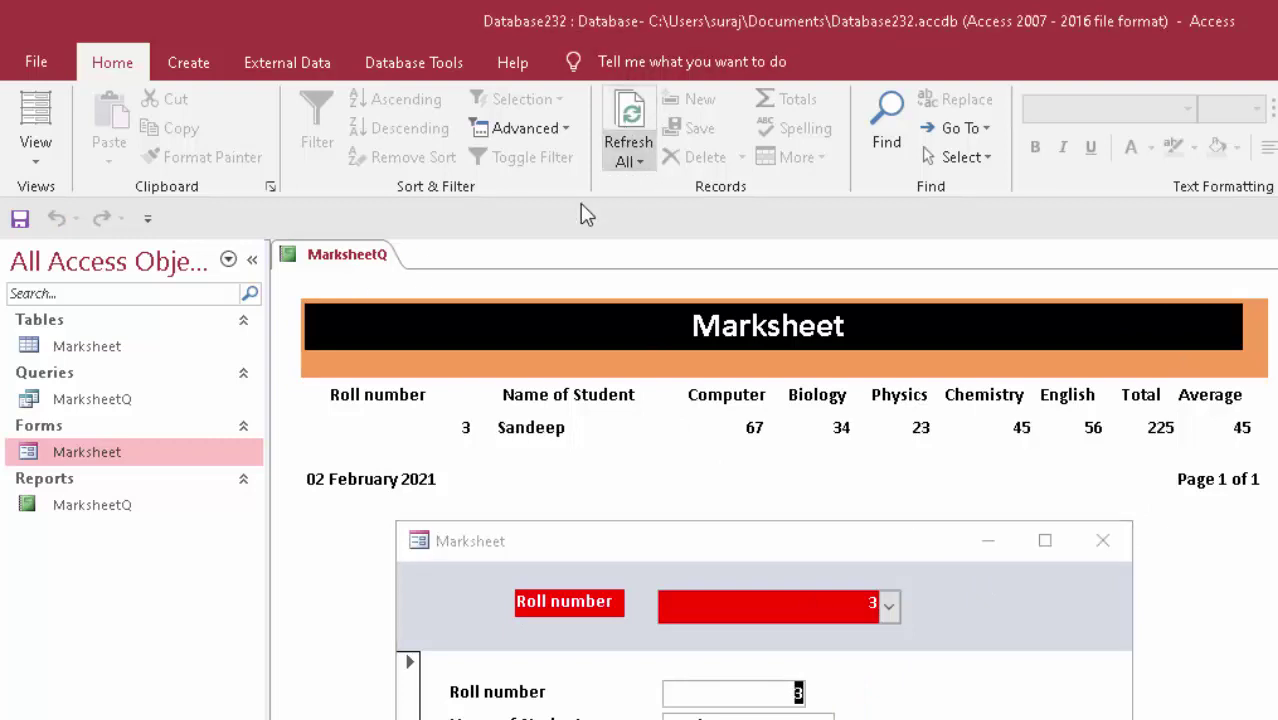